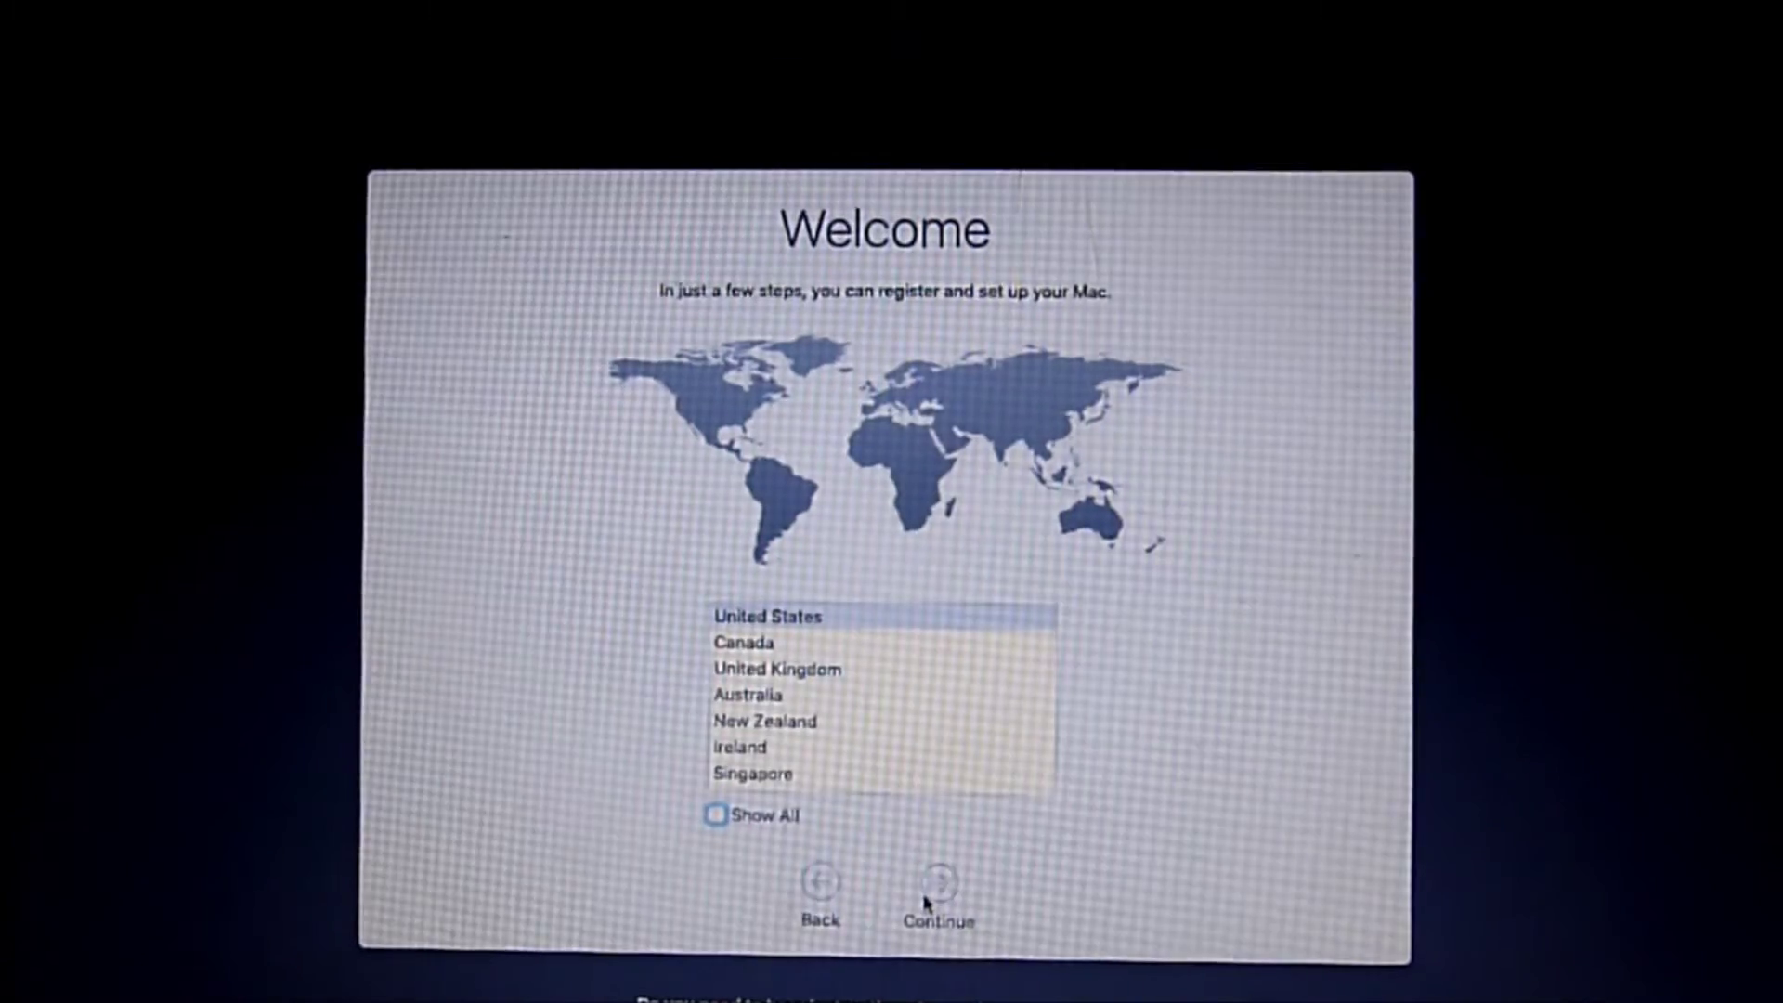
Keep United States as the country and continue the Mac setup without an Internet connection
{"action": "left_click", "coordinate": [1233, 937]}
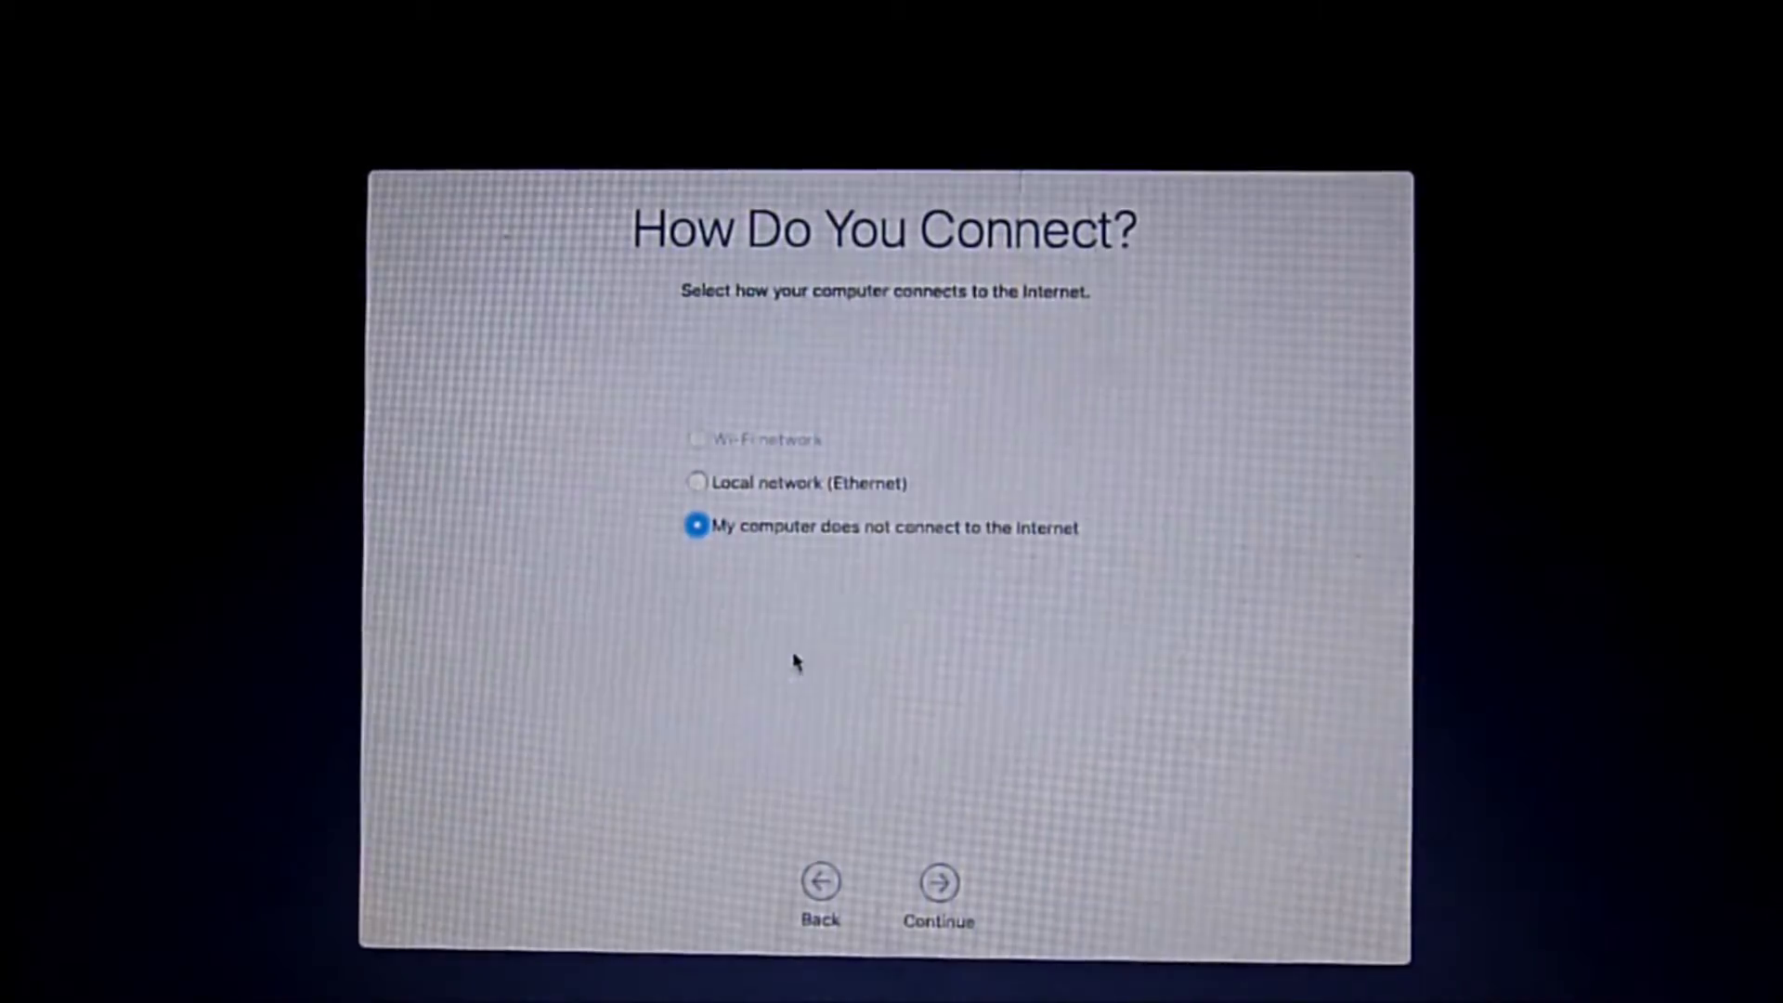
{"action": "key", "text": "Return"}
{"action": "key", "text": "Return"}
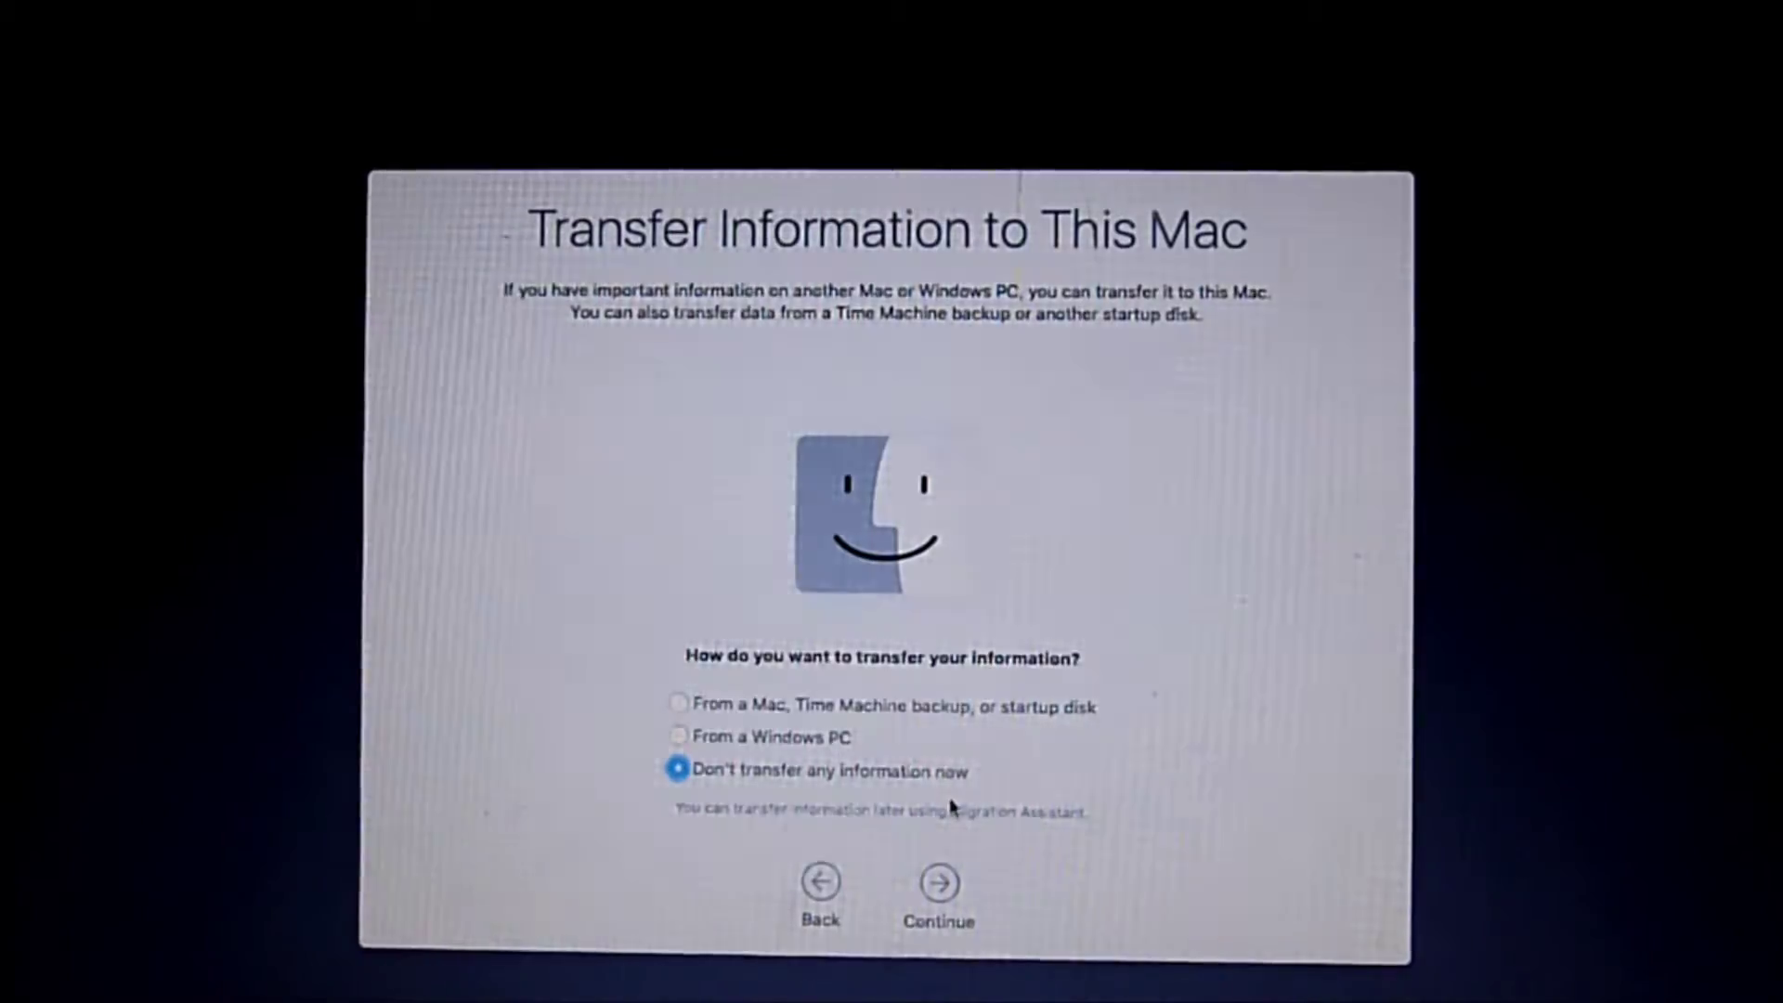
Skip transferring information and leave Location Services disabled, and agree to the terms and conditions
{"action": "left_click", "coordinate": [940, 884]}
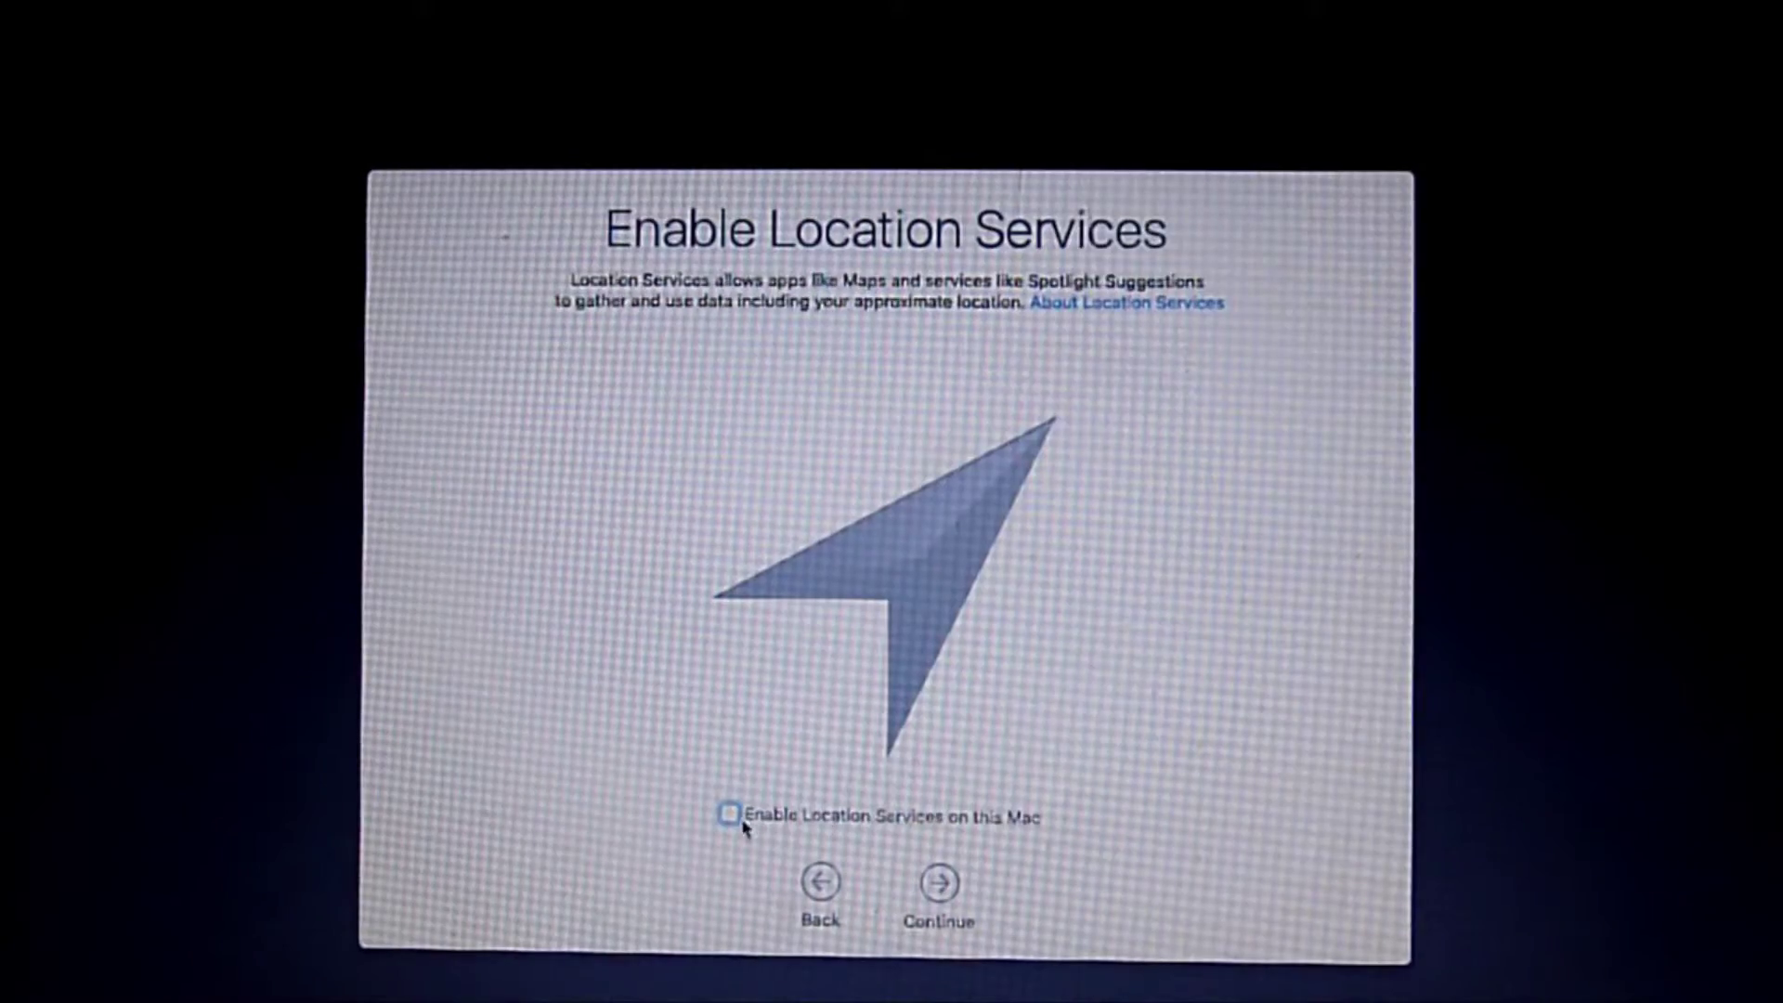
{"action": "left_click", "coordinate": [940, 884]}
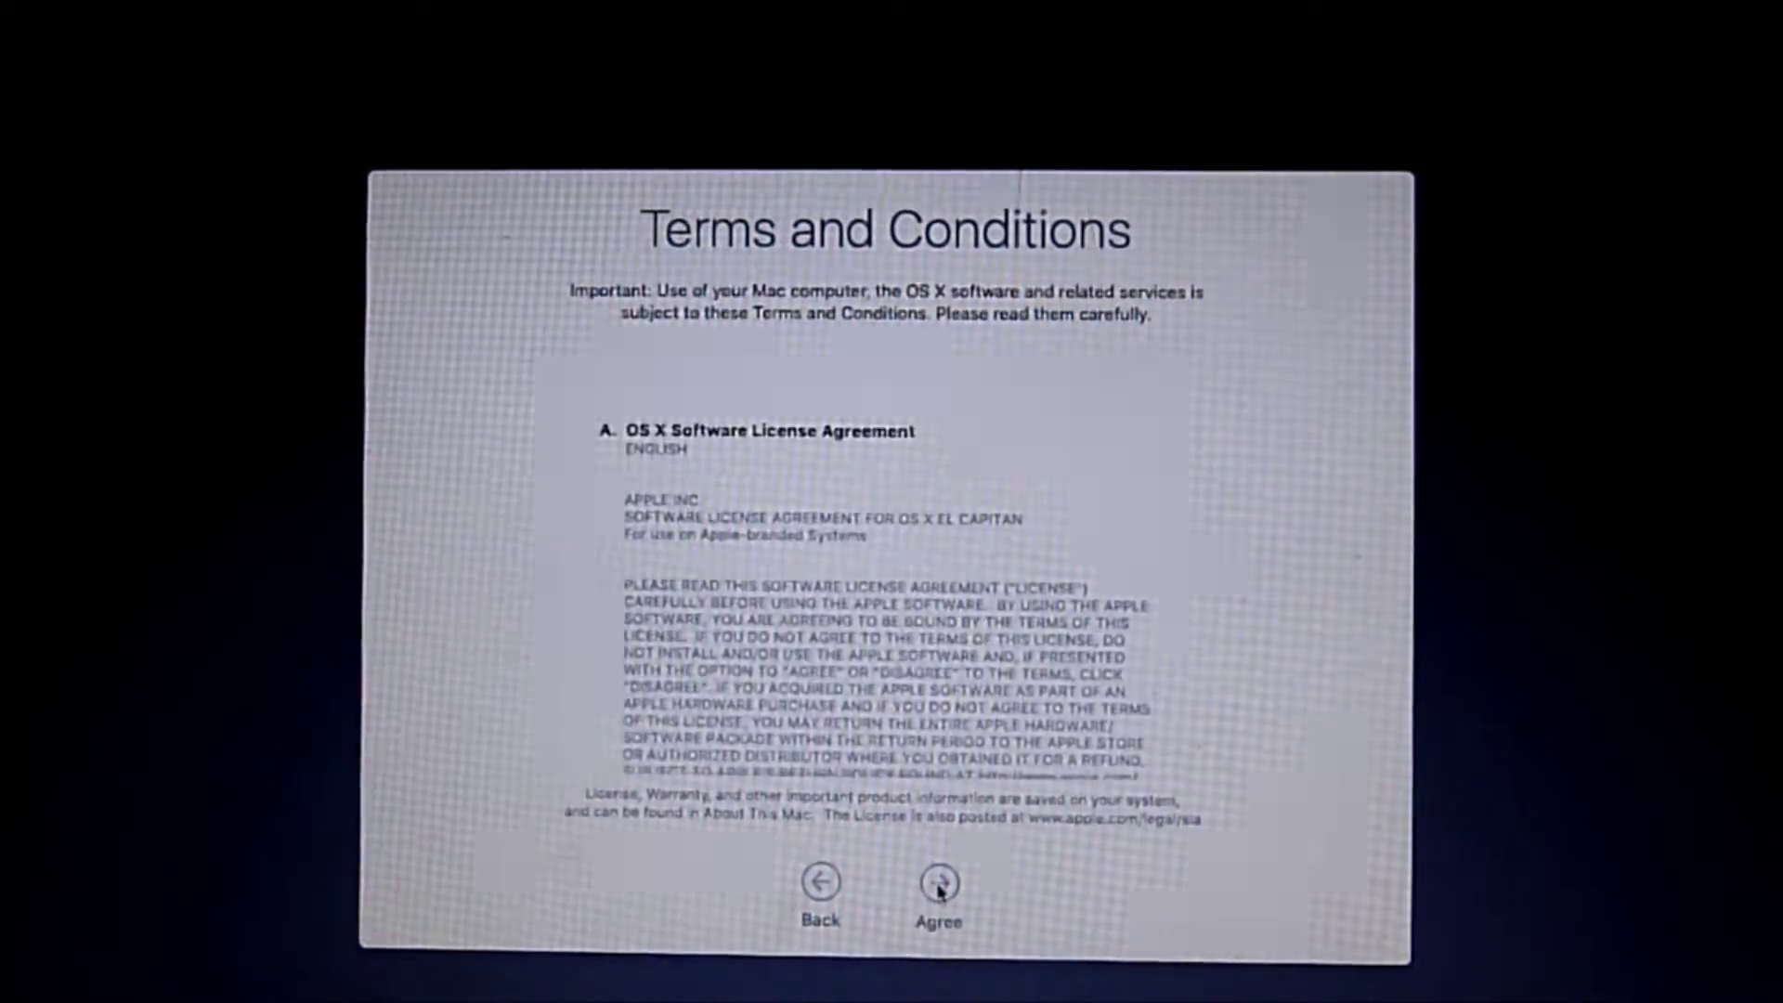
{"action": "key", "text": "Return"}
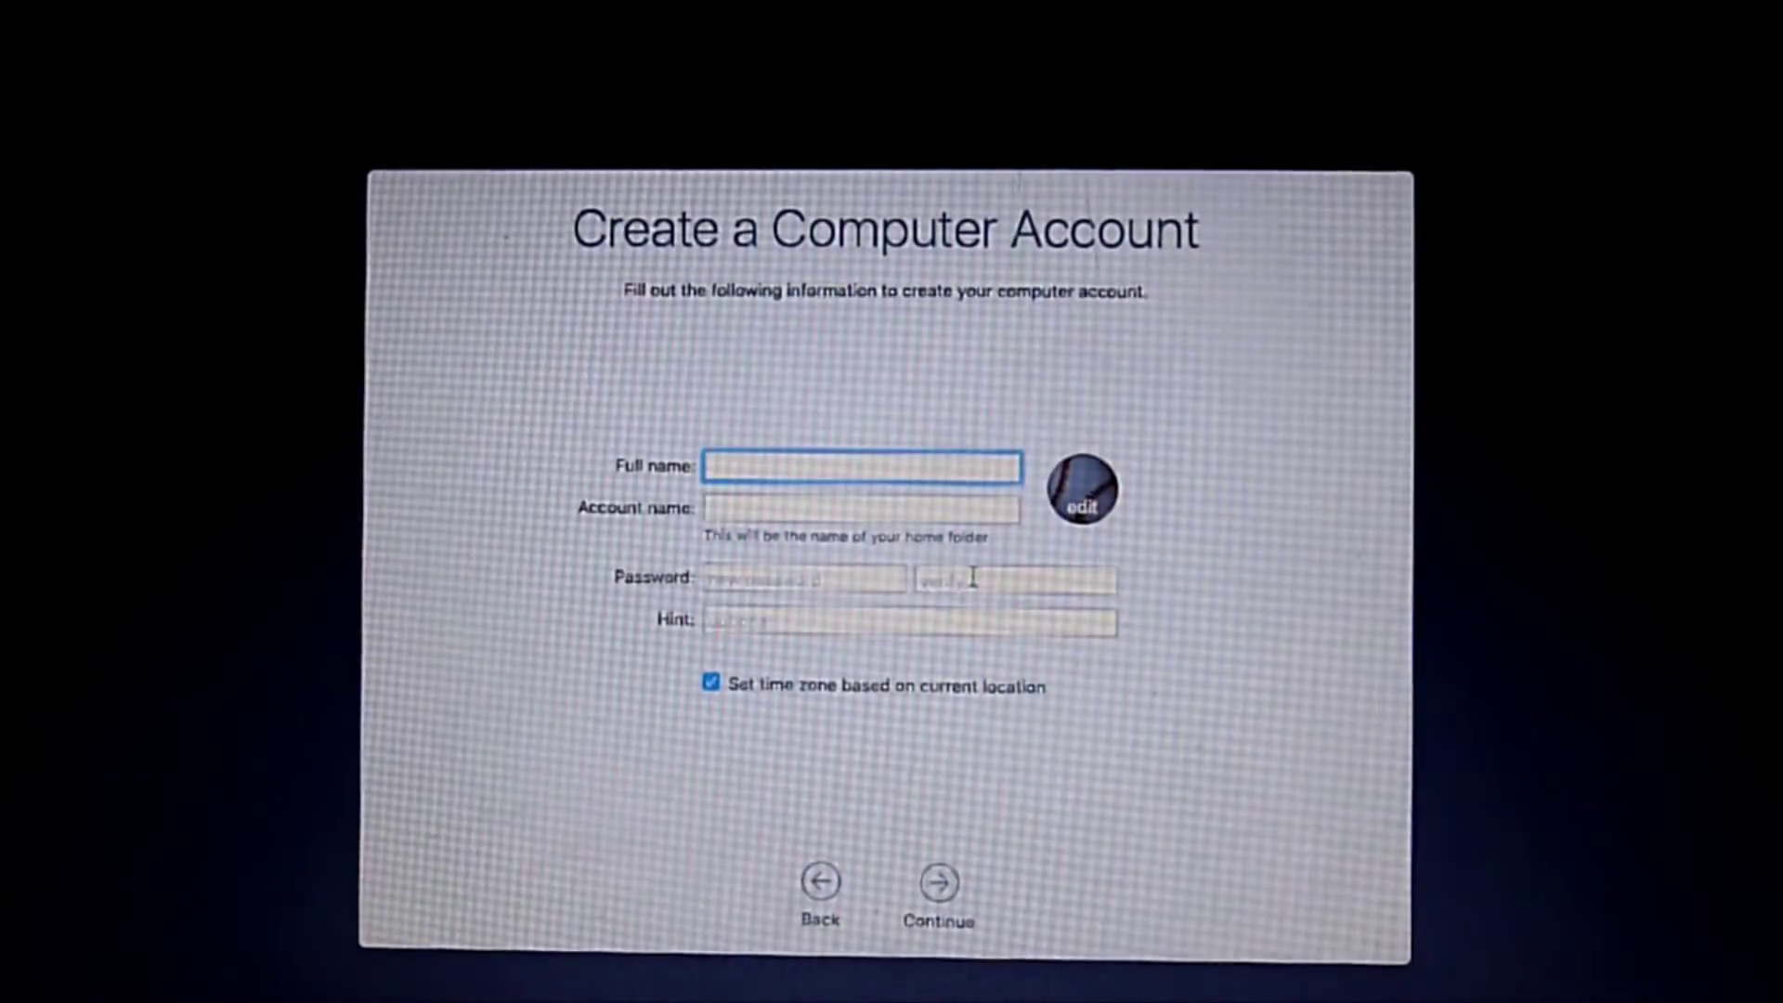
Create the computer account by entering the full name and the account password
{"action": "type", "text": "AudieL"}
{"action": "key", "text": "Tab"}
{"action": "key", "text": "Tab"}
{"action": "type", "text": "****"}
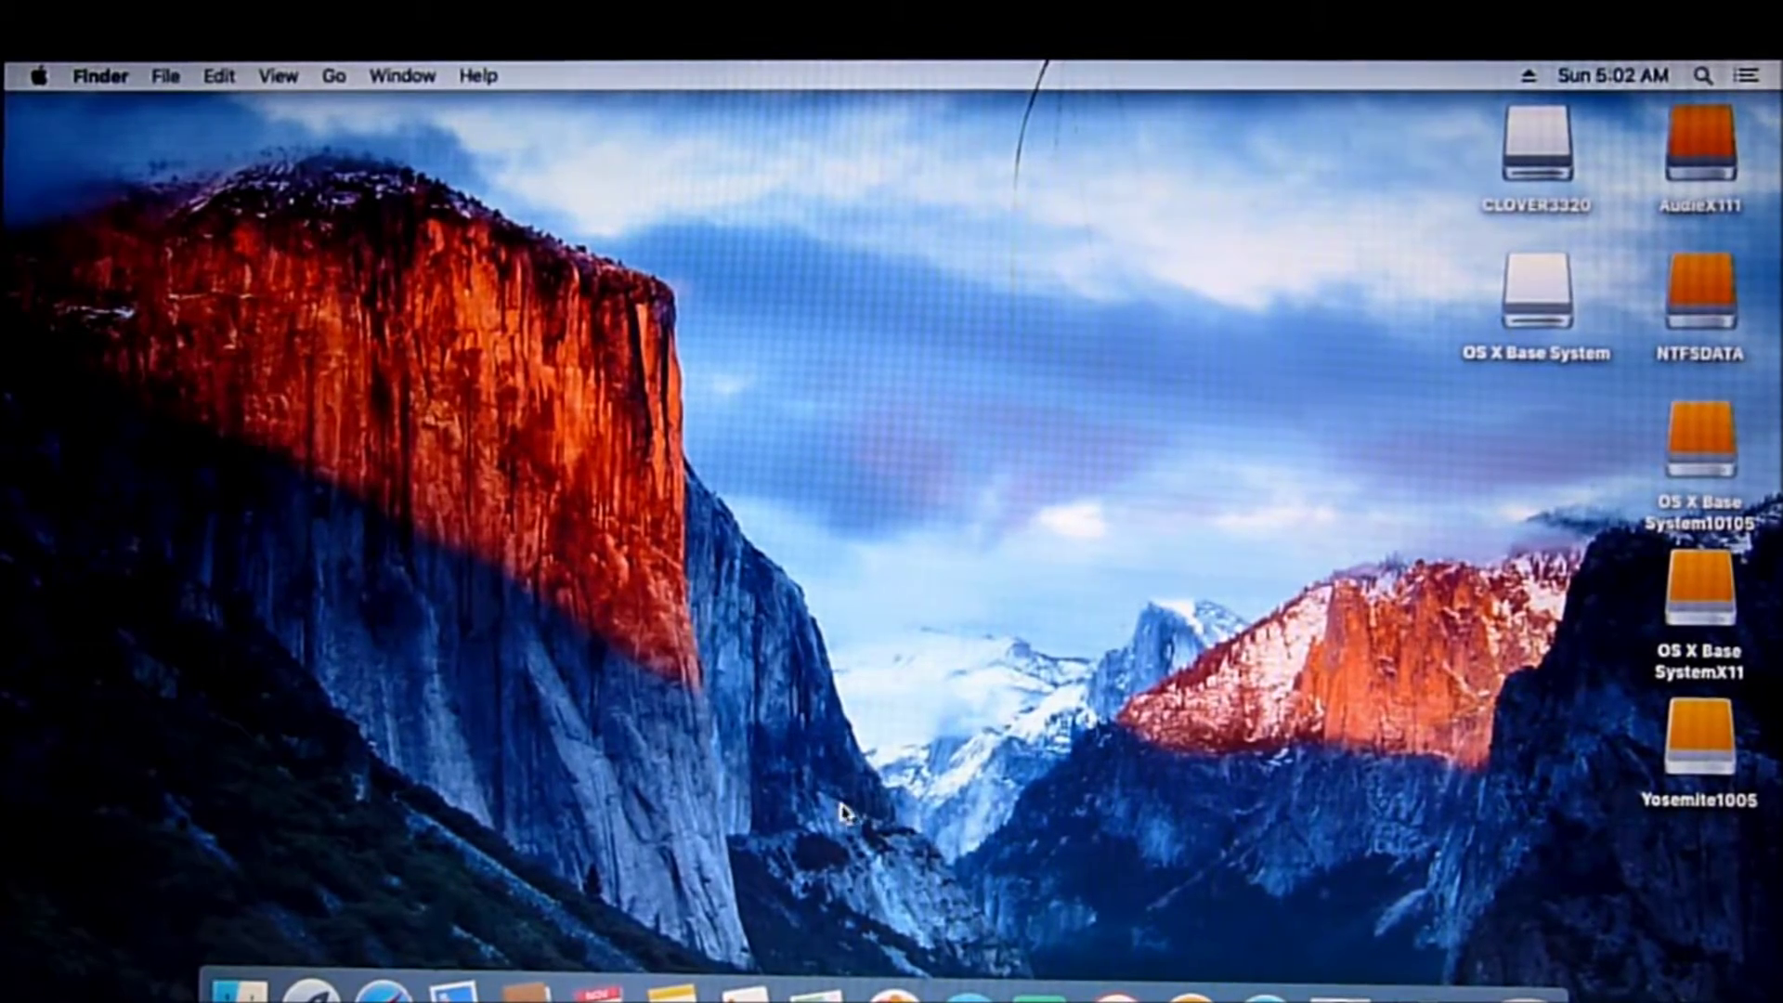
Set the Finder preferences to show hard disks and connected servers on the desktop
{"action": "left_click", "coordinate": [113, 83]}
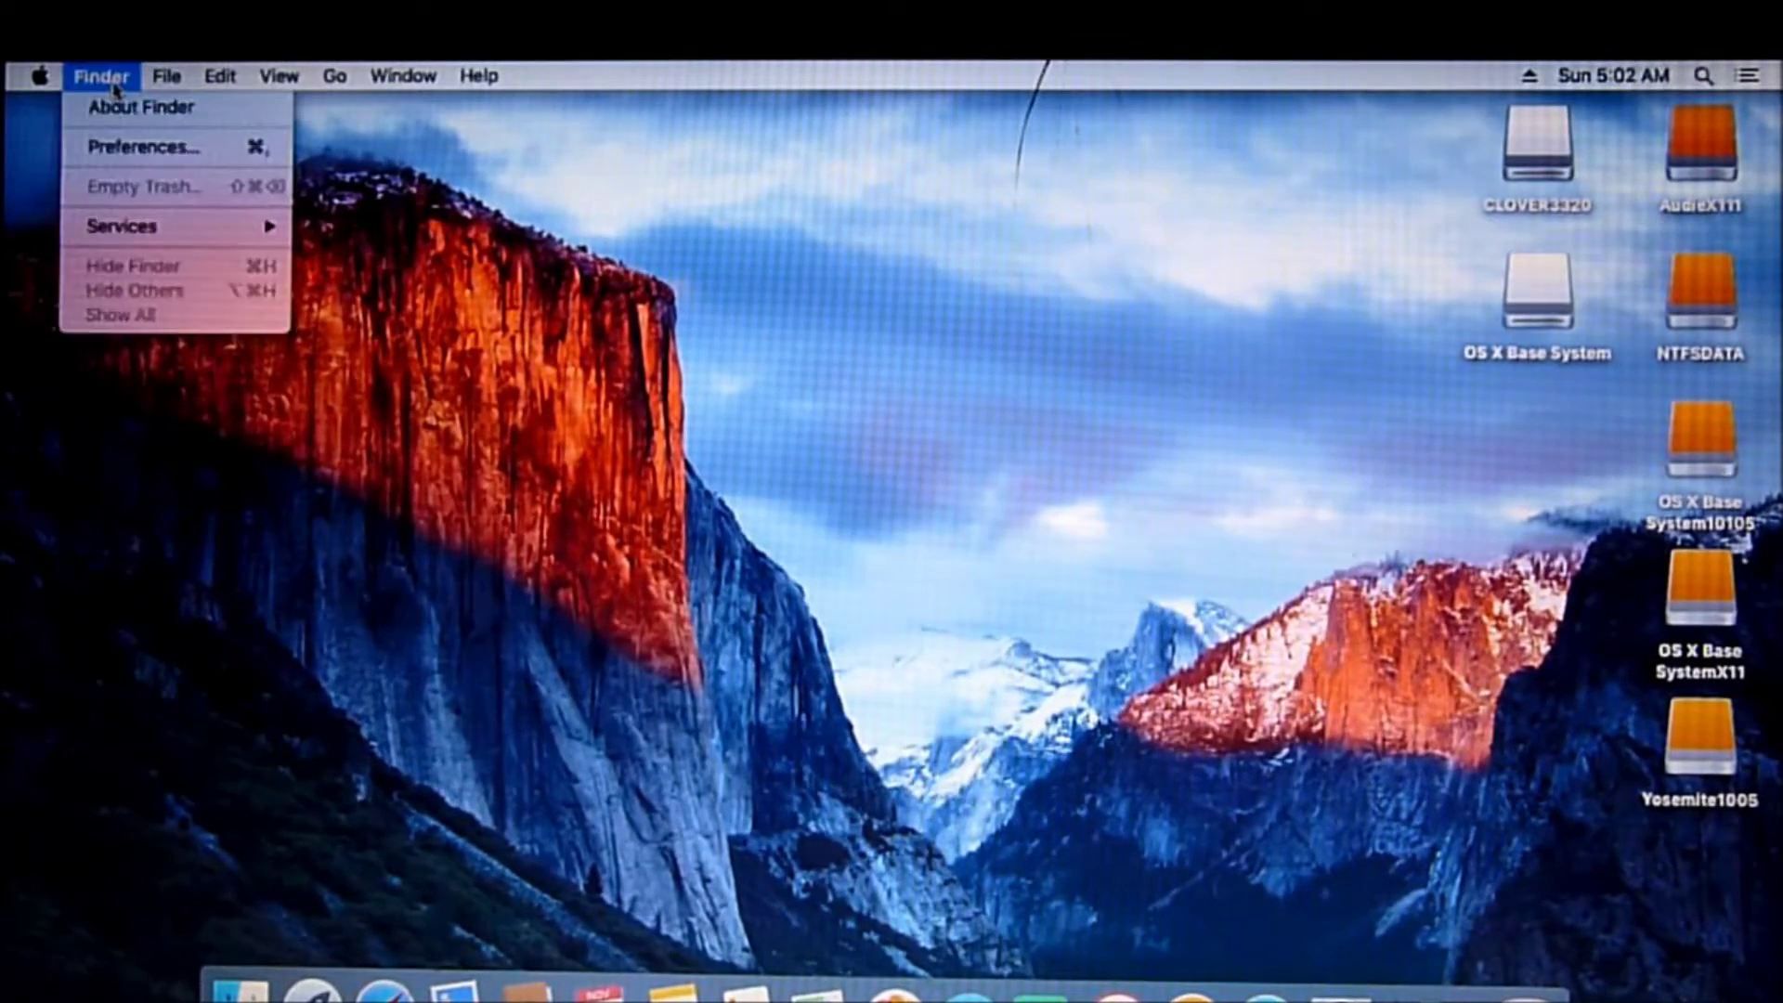
{"action": "left_click", "coordinate": [123, 148]}
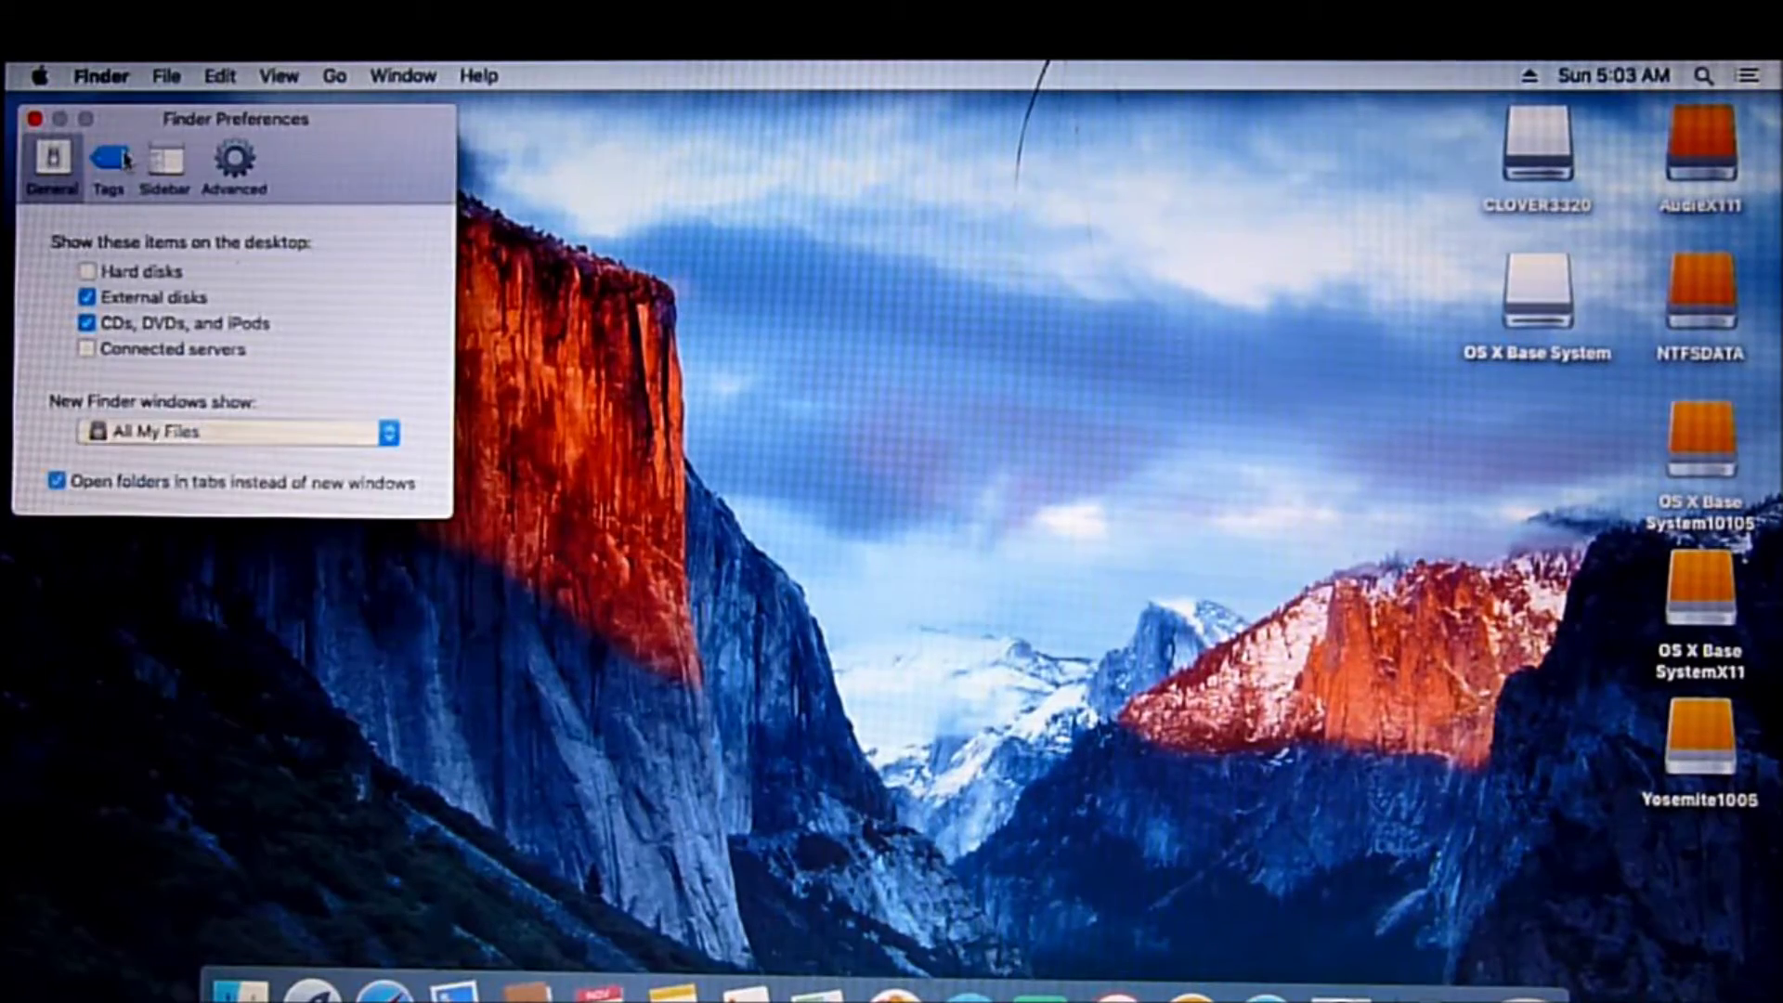
{"action": "left_click", "coordinate": [87, 272]}
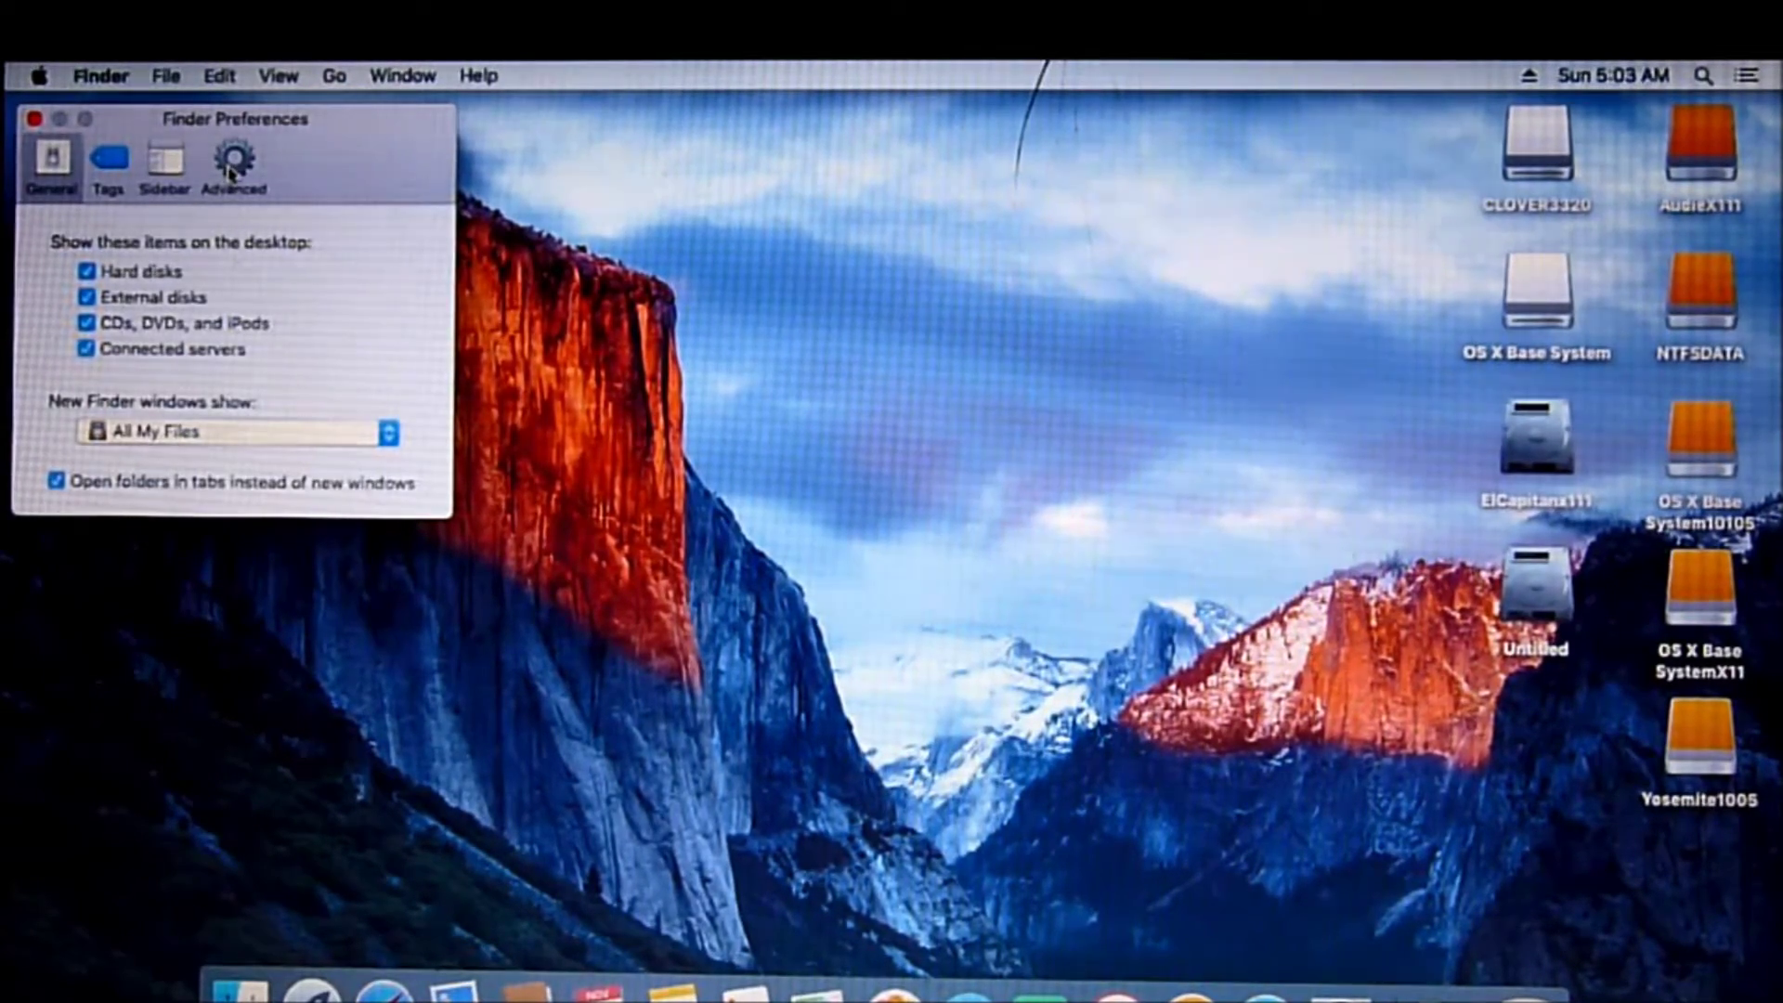
Decline NTFSDATA as a Time Machine backup disk and show Movies, Music, Pictures and the home folder in the Finder sidebar
{"action": "left_click", "coordinate": [230, 167]}
{"action": "left_click", "coordinate": [149, 177]}
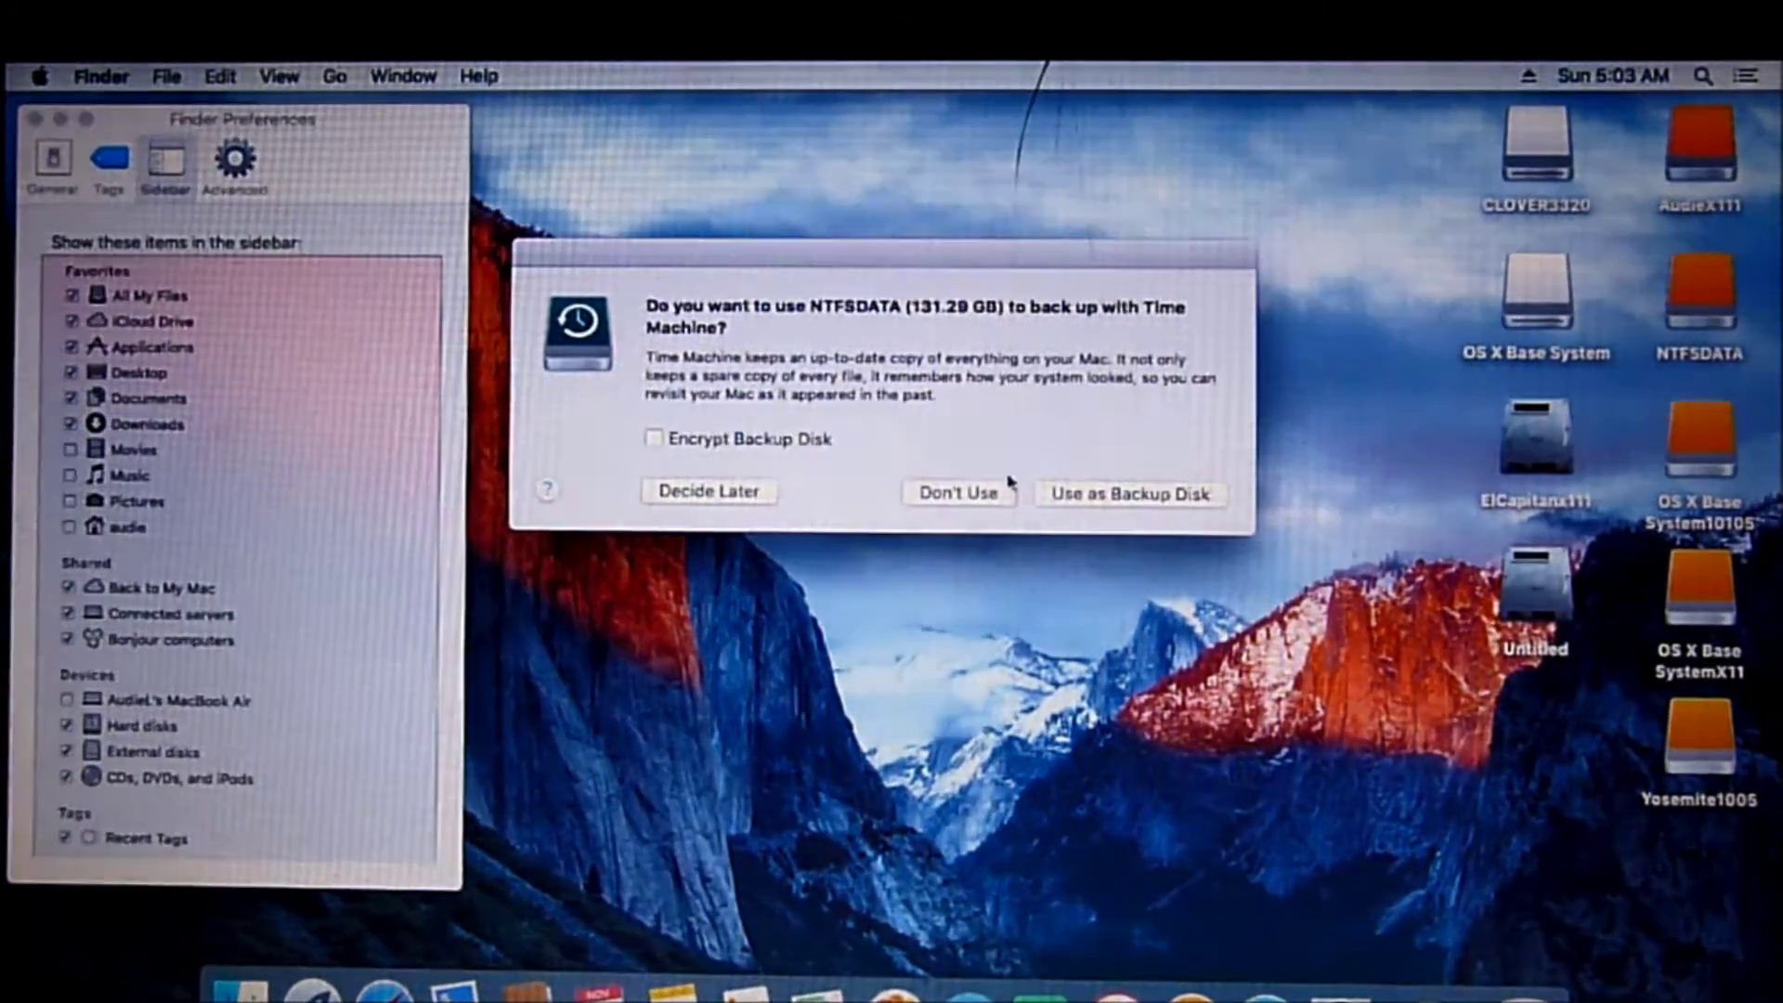
{"action": "left_click", "coordinate": [970, 493]}
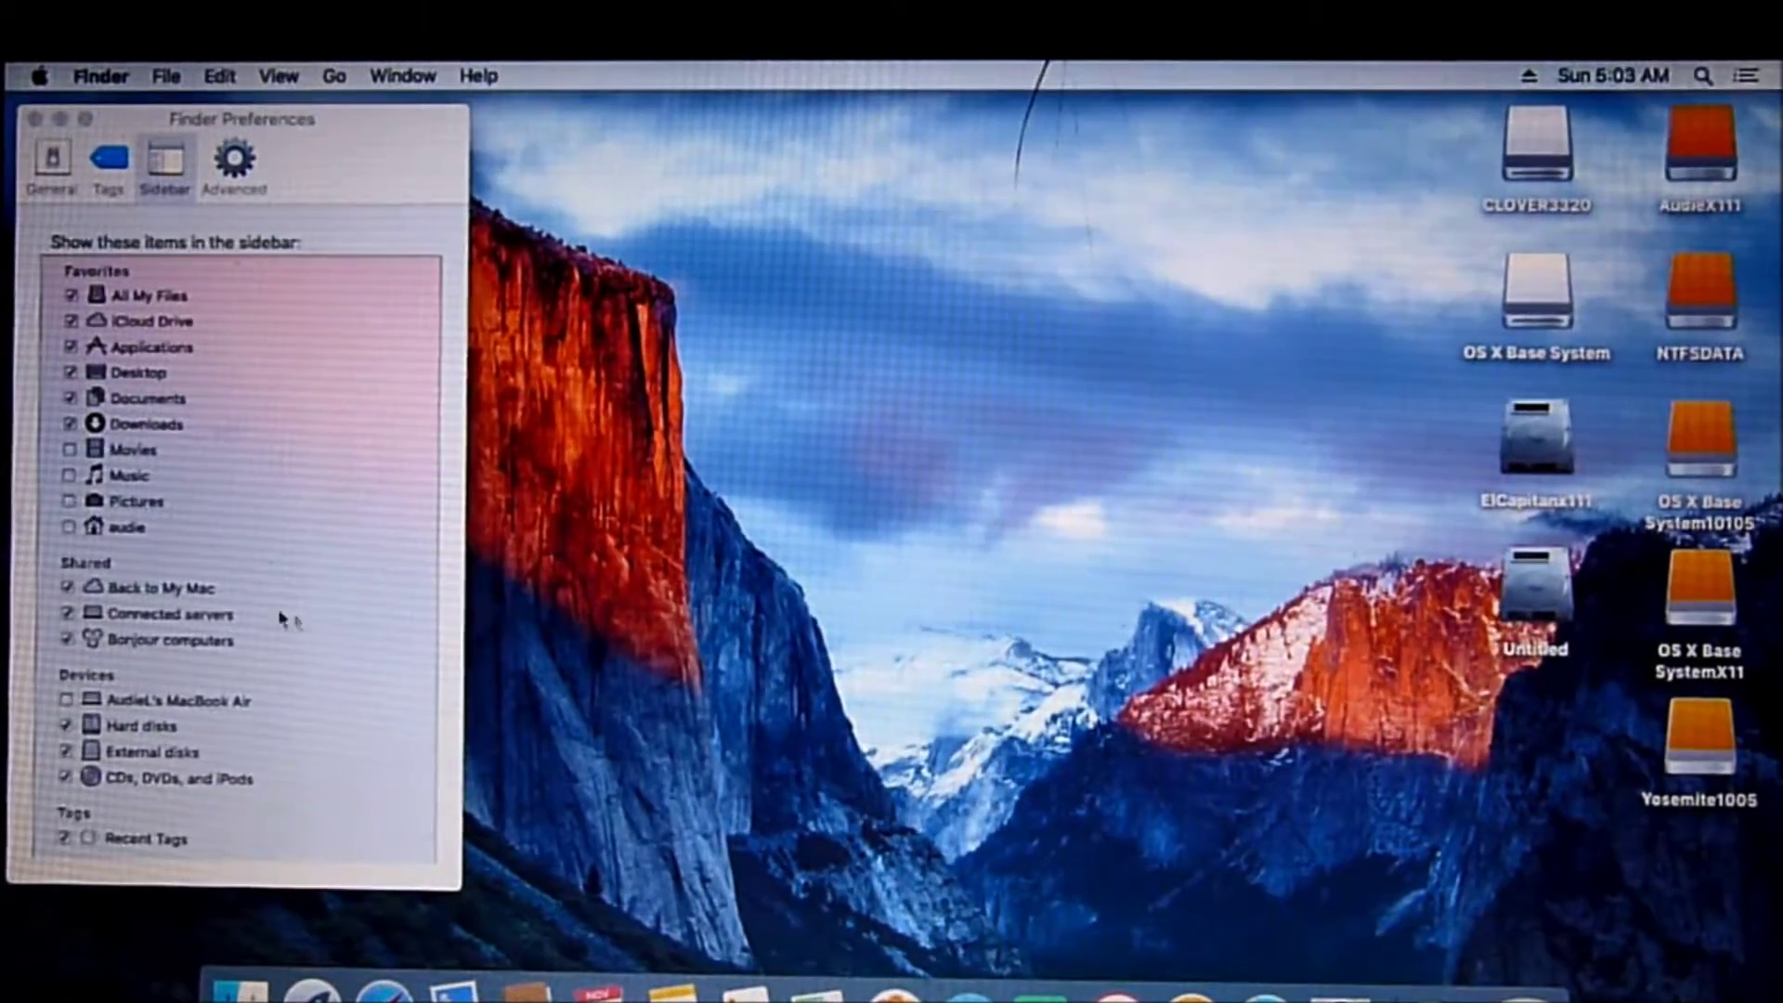
{"action": "left_click", "coordinate": [69, 449]}
{"action": "left_click", "coordinate": [70, 475]}
{"action": "left_click", "coordinate": [69, 501]}
{"action": "left_click", "coordinate": [68, 527]}
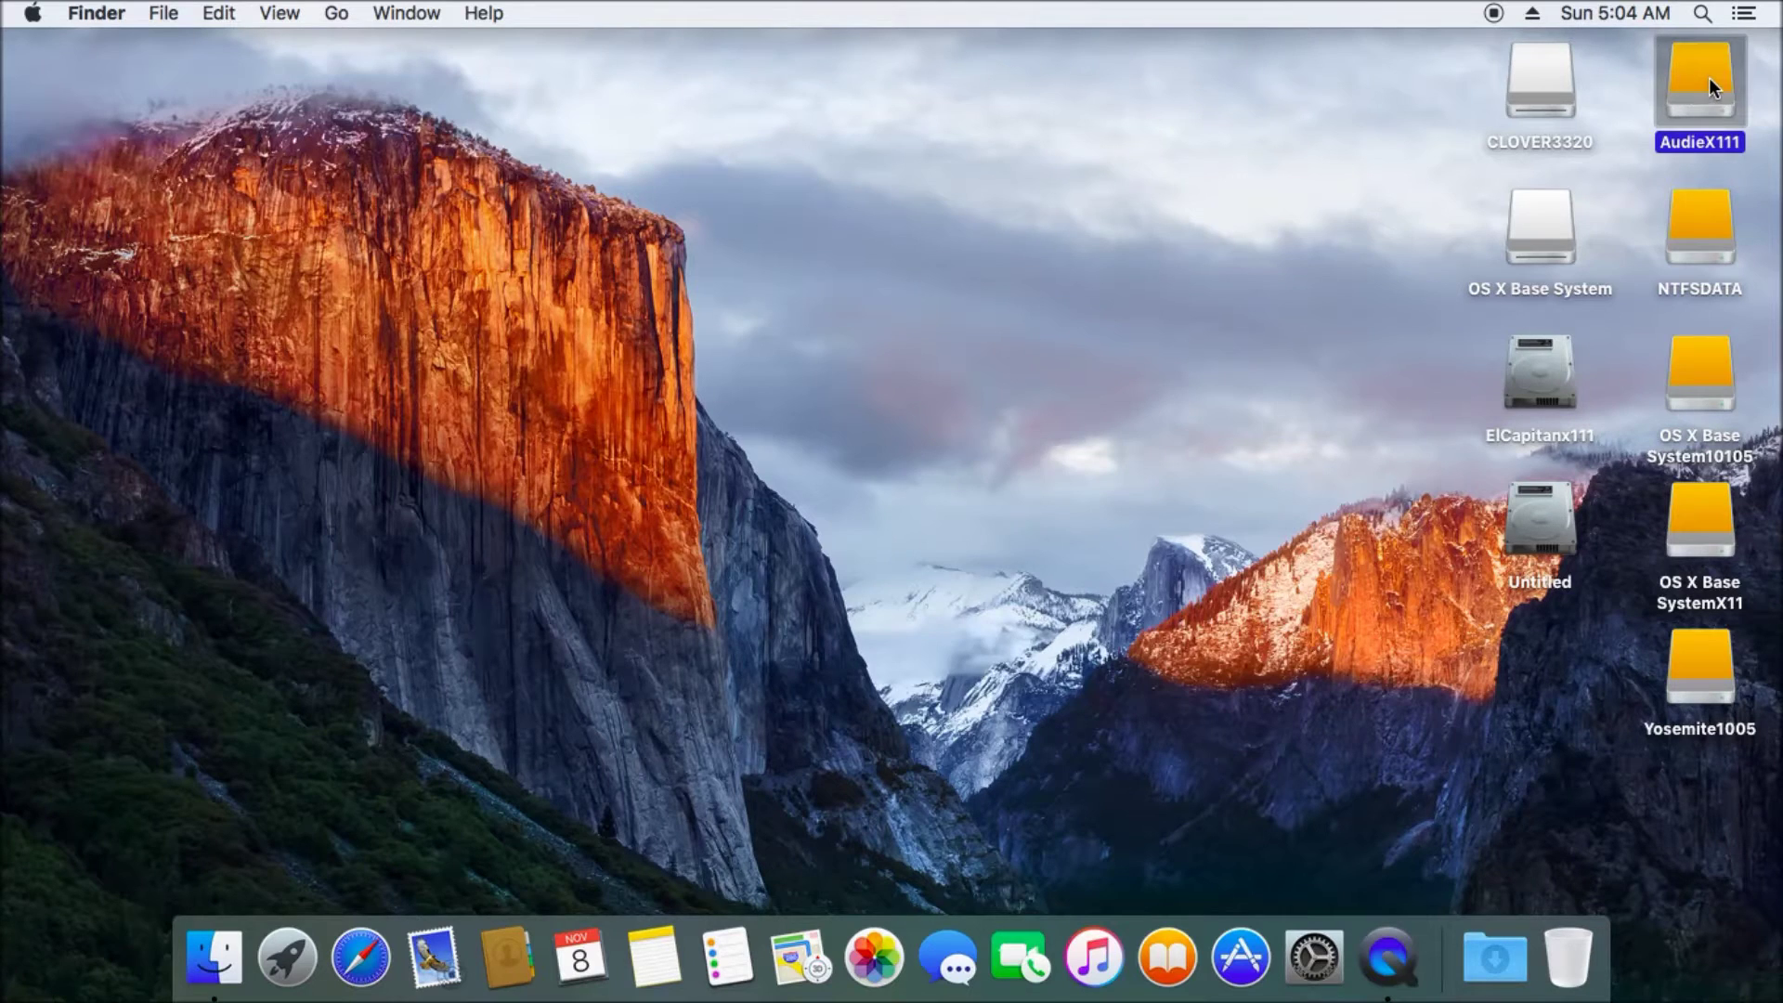
Add the Applications folder of the AudieX111 drive to the Dock
{"action": "double_click", "coordinate": [1709, 78]}
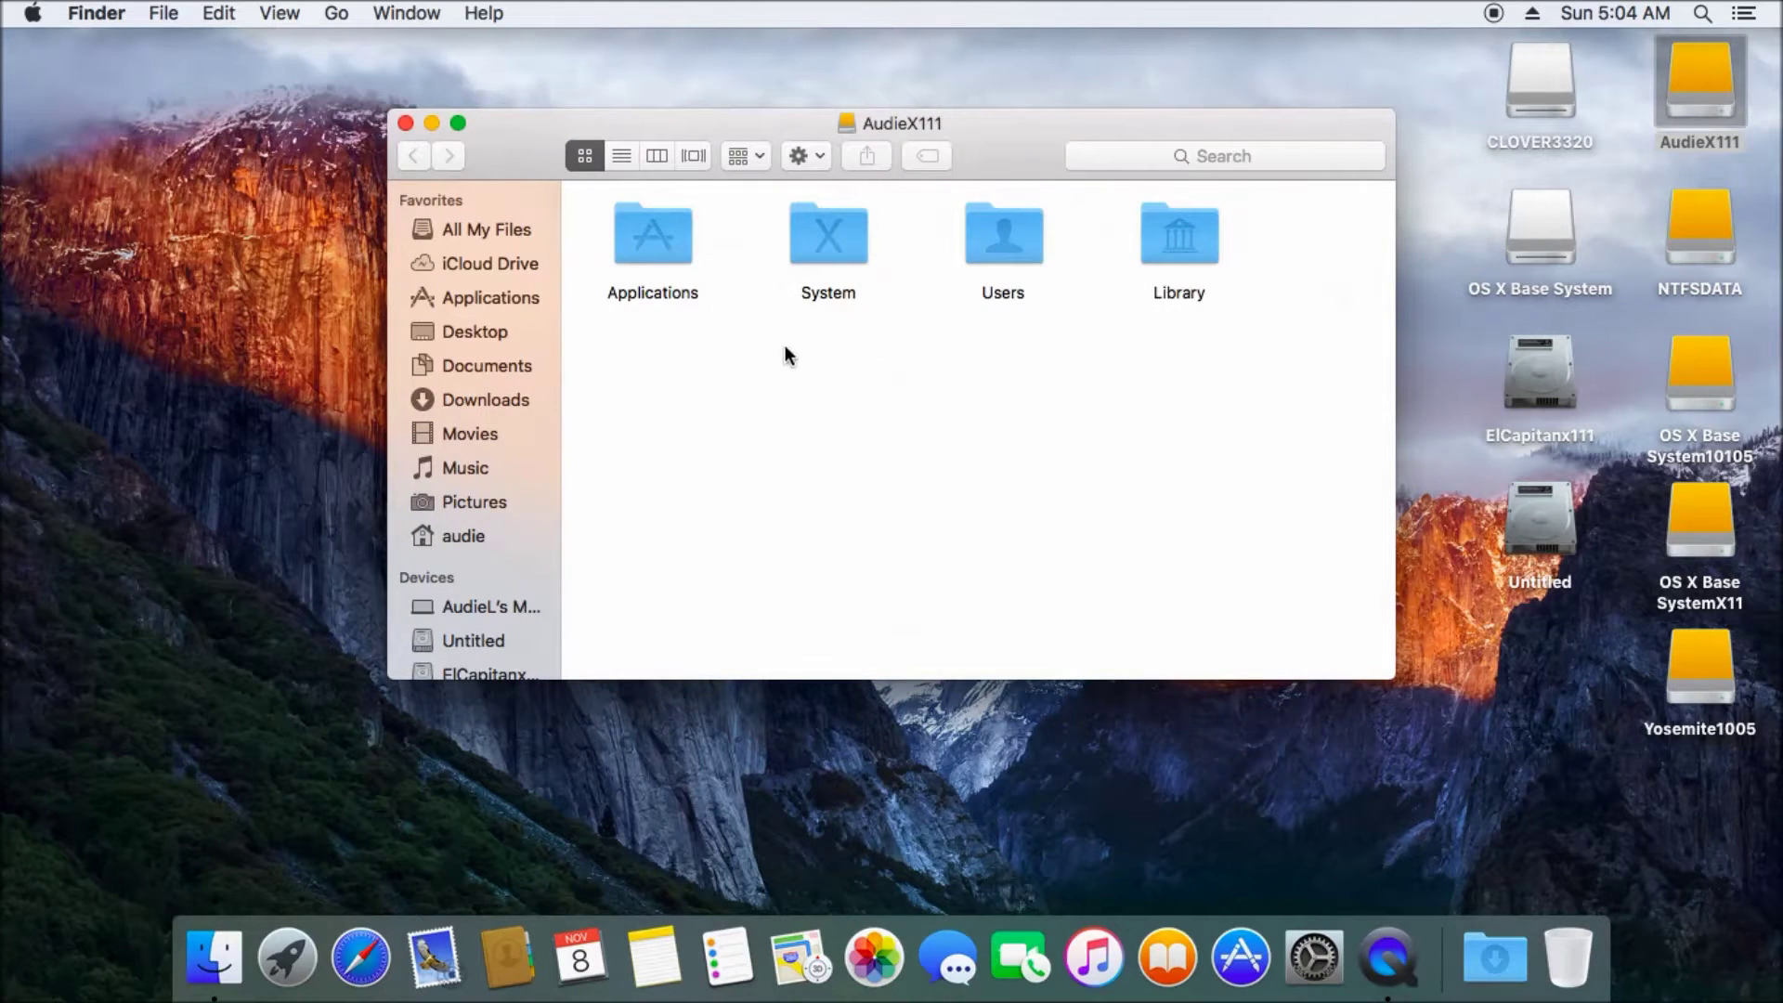
{"action": "left_click_drag", "start_coordinate": [645, 247], "coordinate": [1458, 971]}
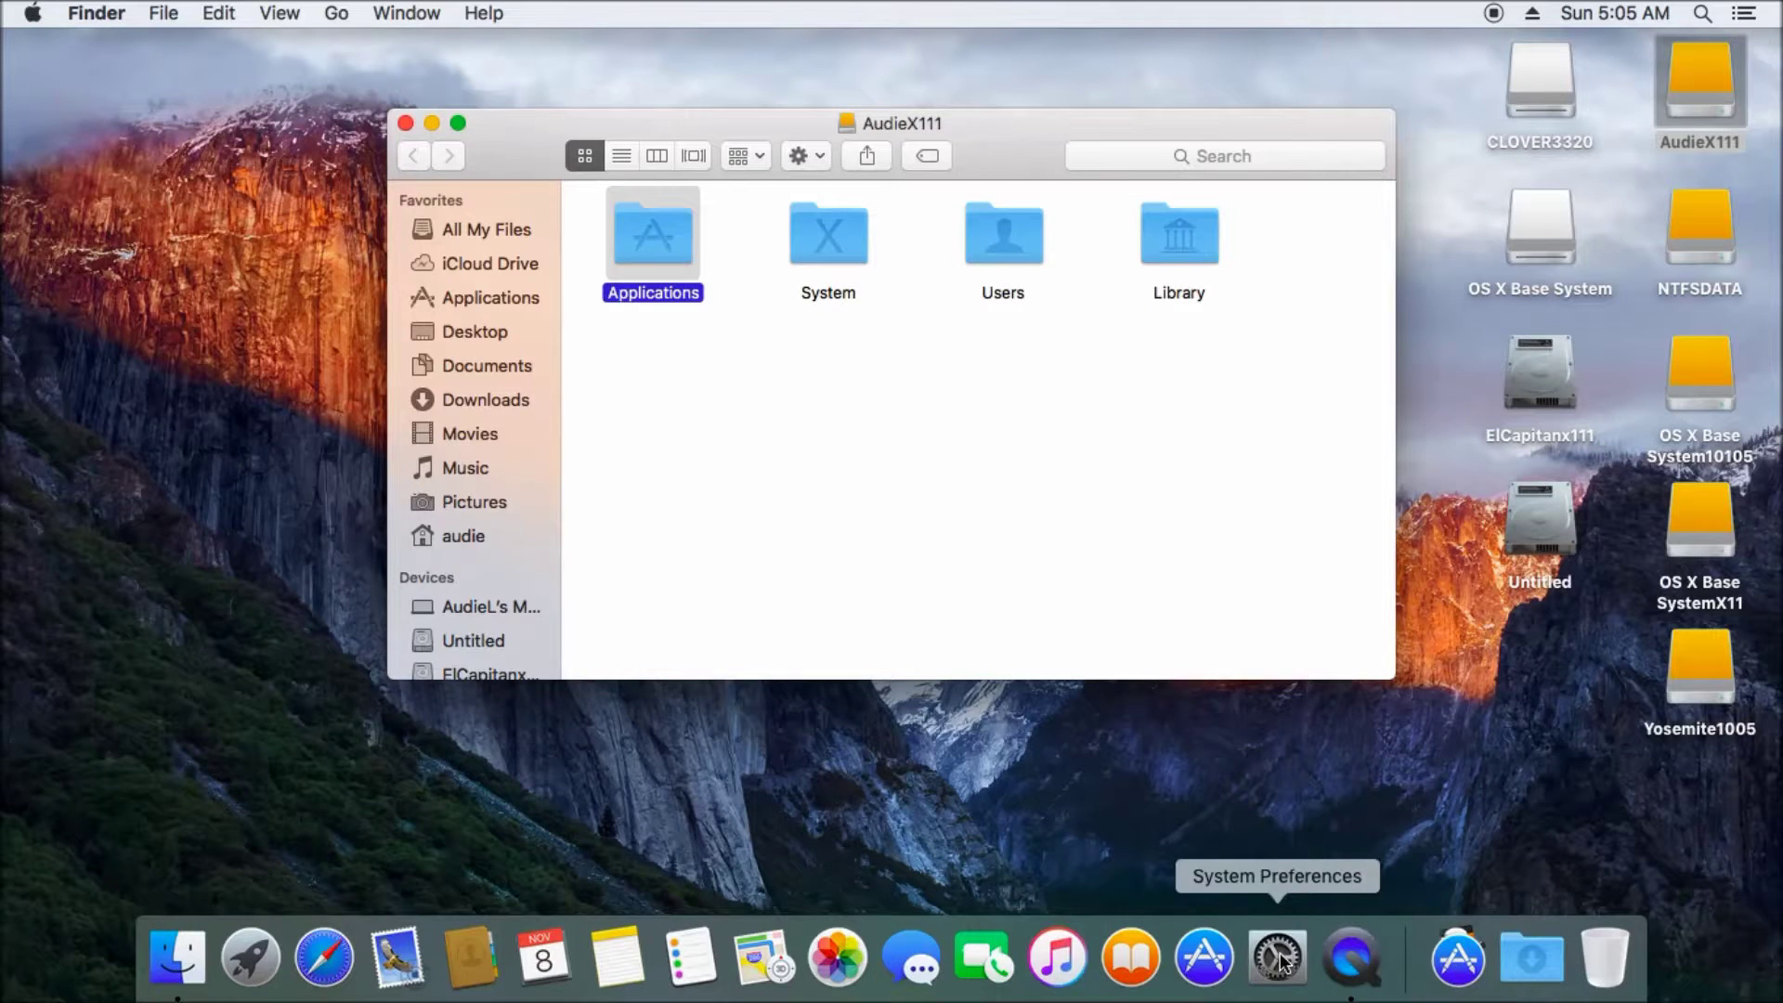
Increase the trackpad's tracking speed and scrolling speed in System Preferences
{"action": "left_click", "coordinate": [1277, 952]}
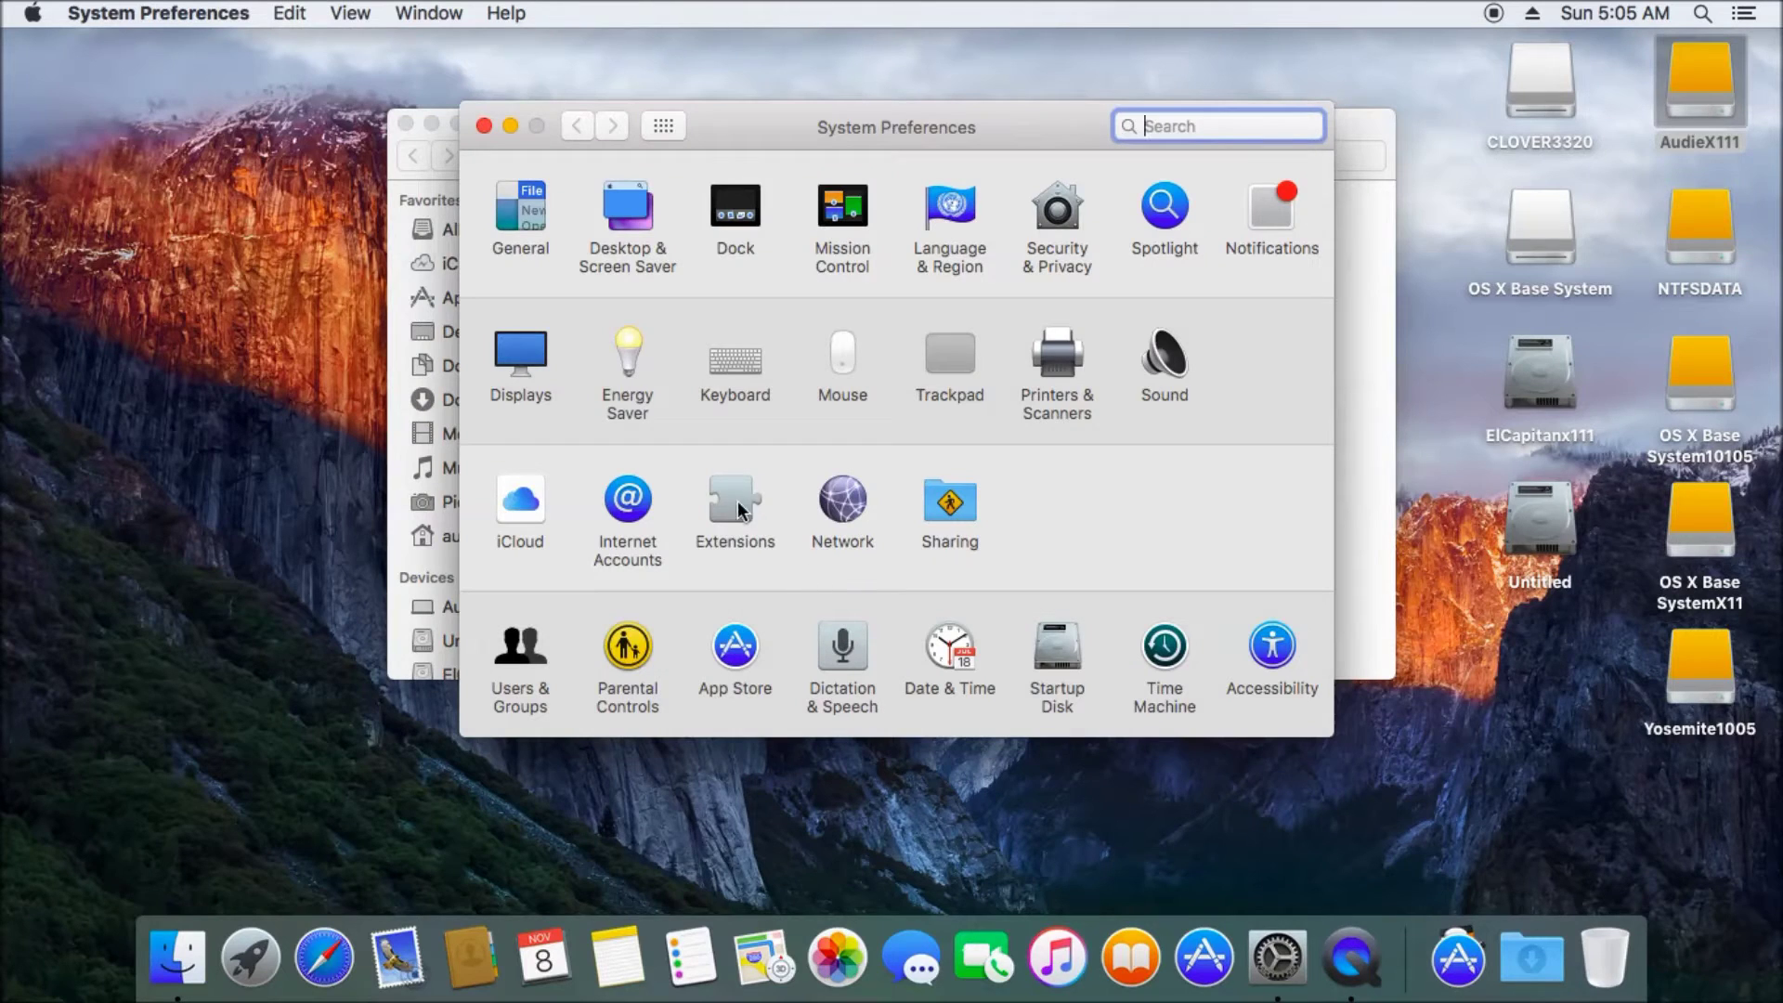
{"action": "left_click", "coordinate": [948, 362]}
{"action": "left_click_drag", "start_coordinate": [656, 271], "coordinate": [759, 271]}
{"action": "left_click_drag", "start_coordinate": [1072, 391], "coordinate": [1109, 390]}
Enable the trackpad gestures "Zoom while holding" Control and "Clicking", and return to the preferences overview
{"action": "left_click", "coordinate": [588, 461]}
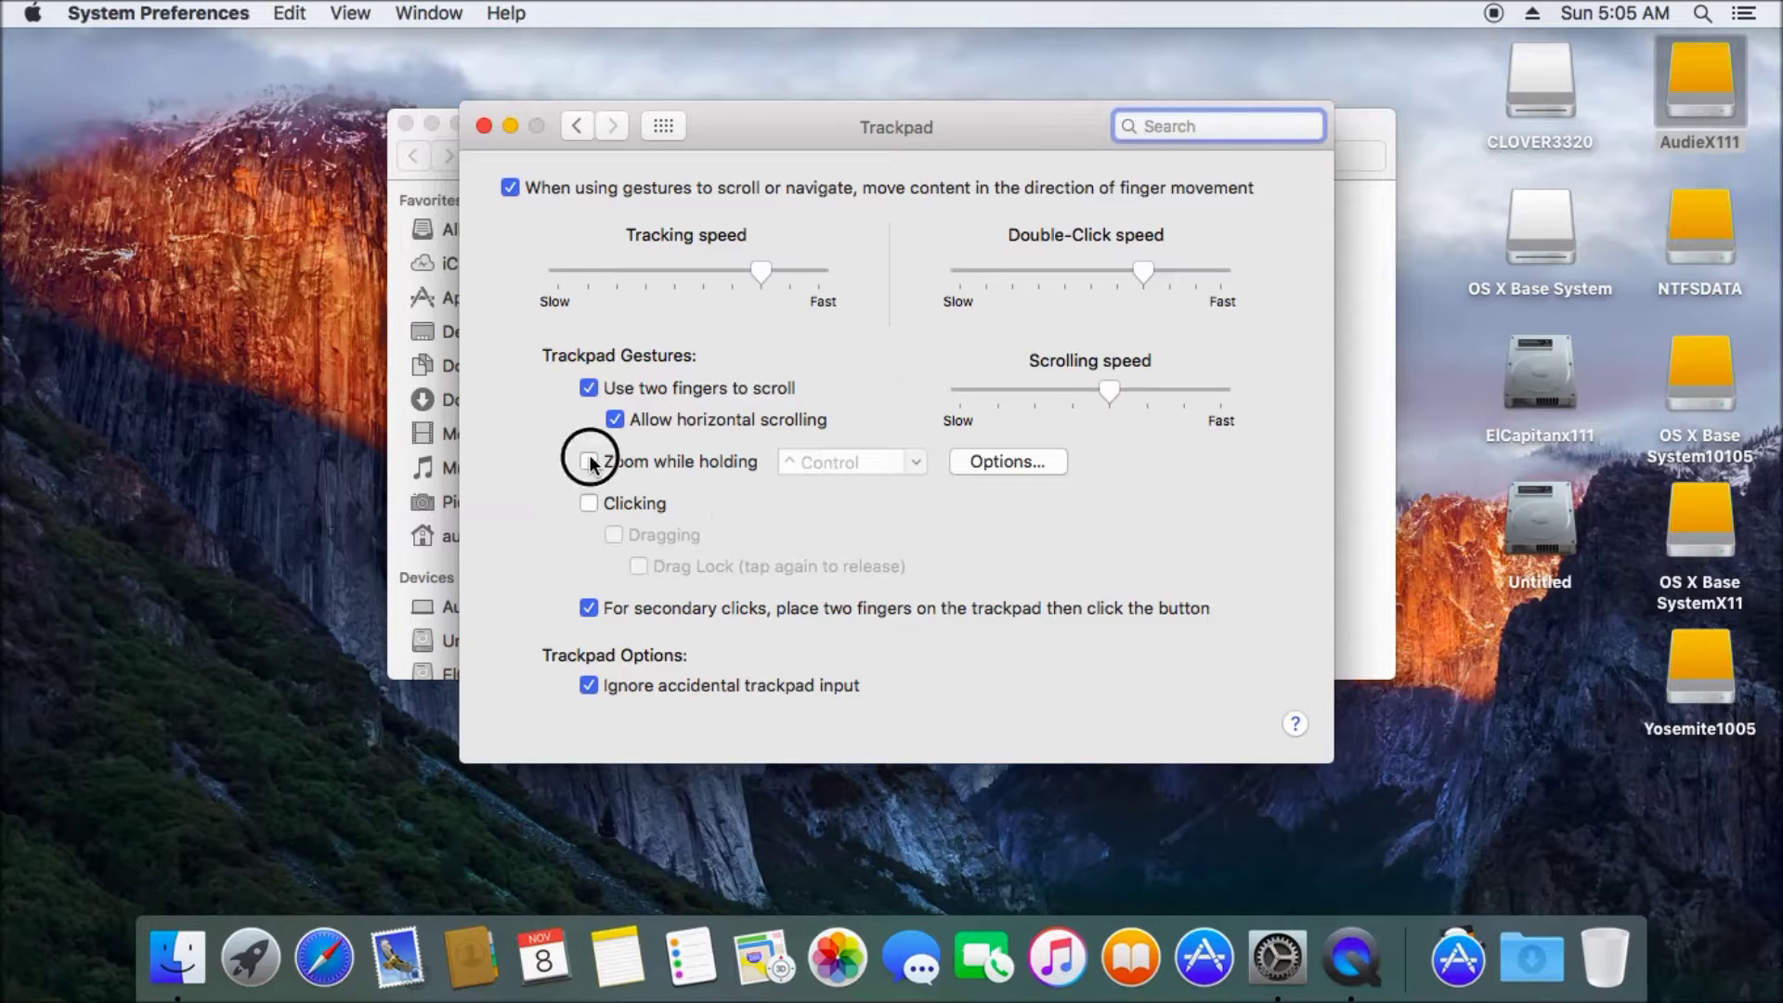
{"action": "left_click", "coordinate": [590, 504]}
{"action": "left_click", "coordinate": [662, 126]}
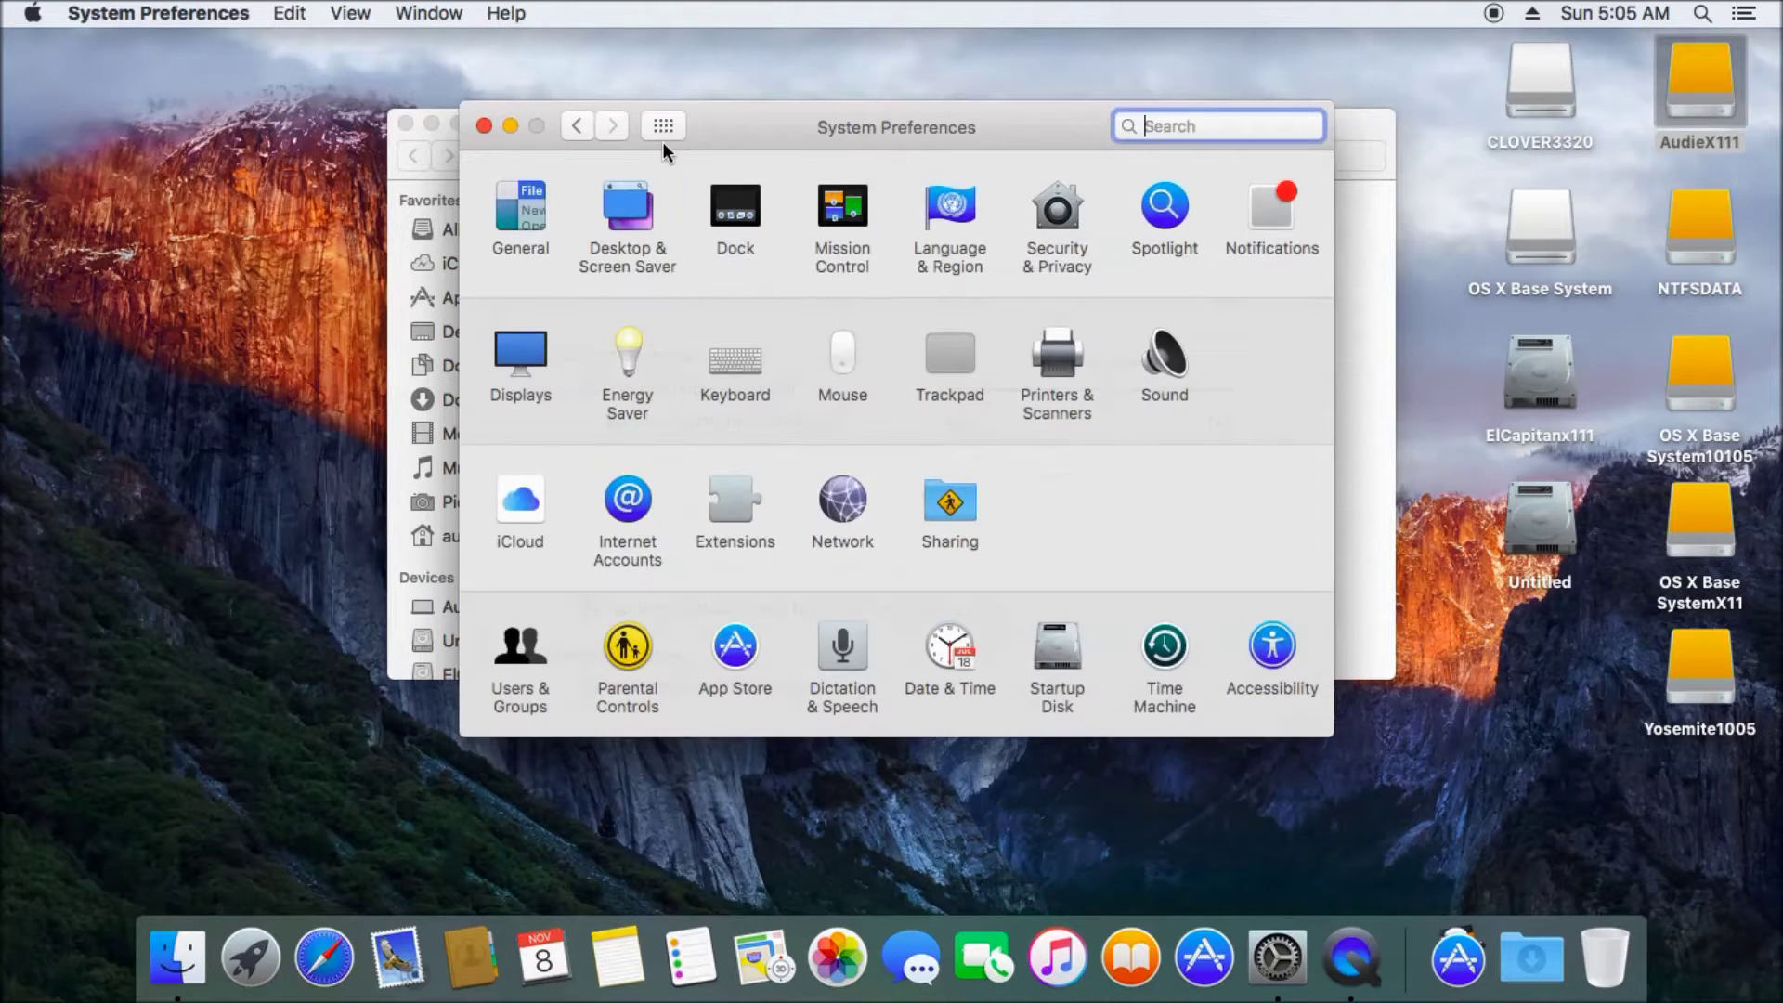
In the screen saver's hot corners, assign Put Display to Sleep to the lower-left screen corner and Desktop to the upper-left
{"action": "left_click", "coordinate": [620, 235]}
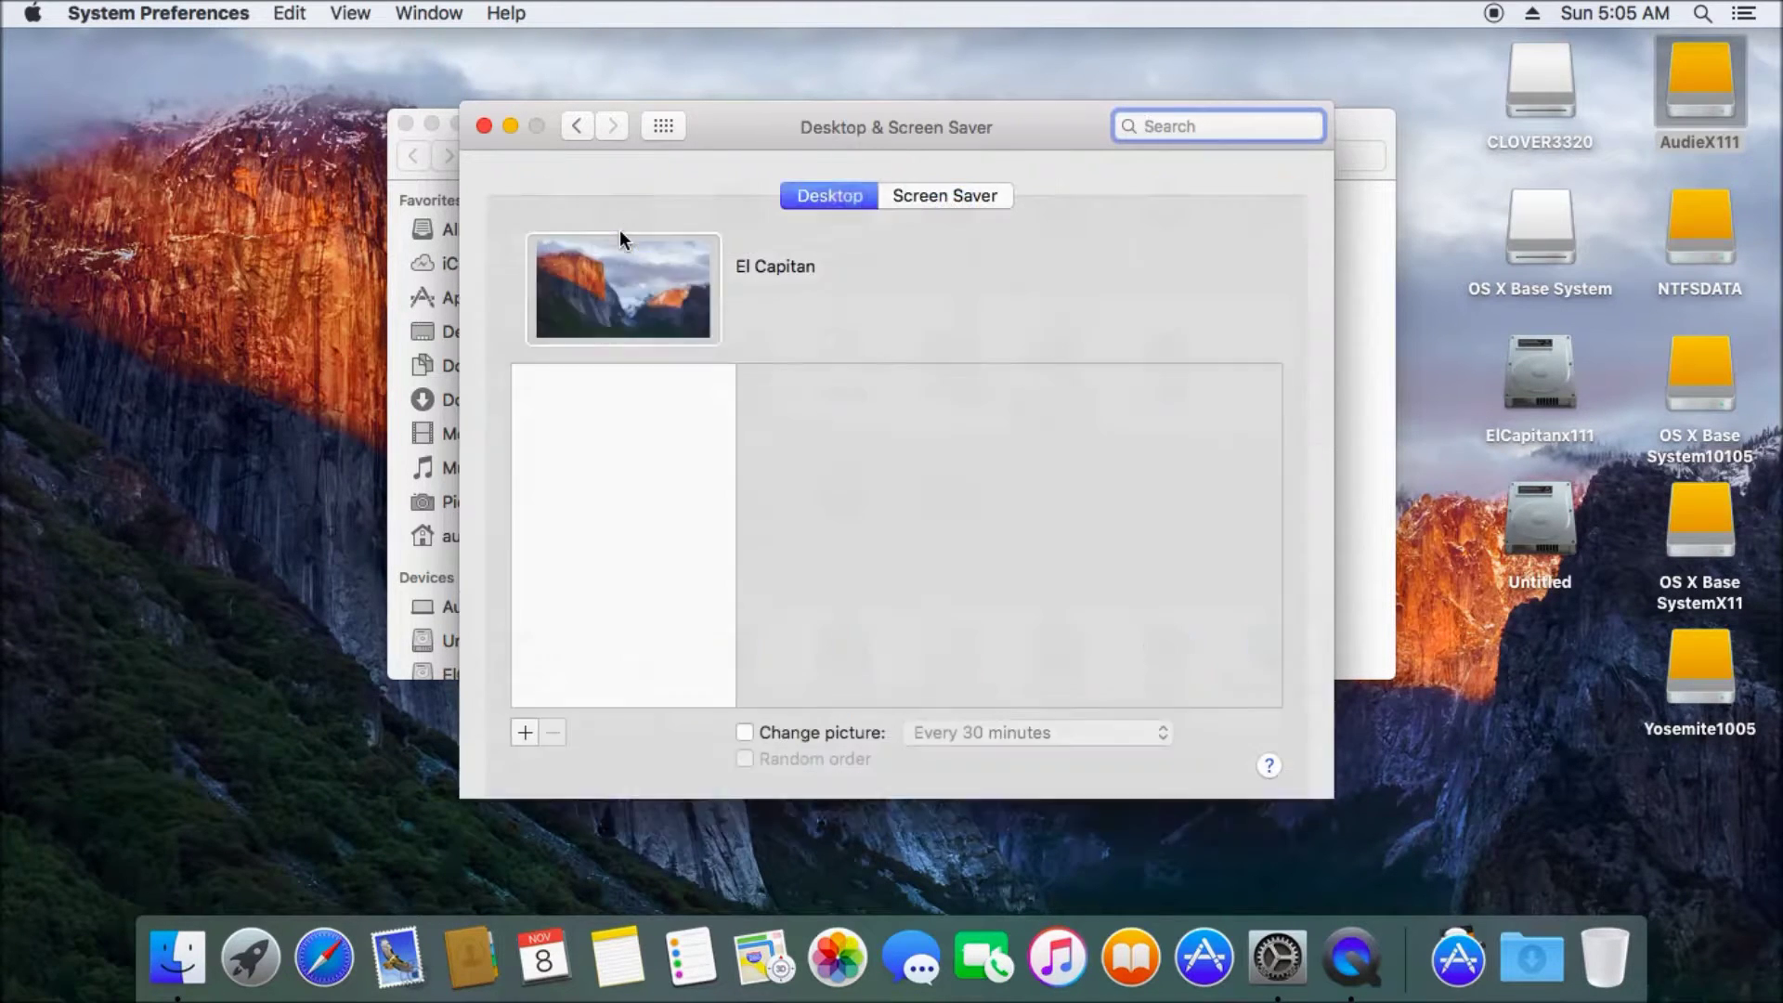
{"action": "left_click", "coordinate": [957, 201]}
{"action": "left_click", "coordinate": [1156, 765]}
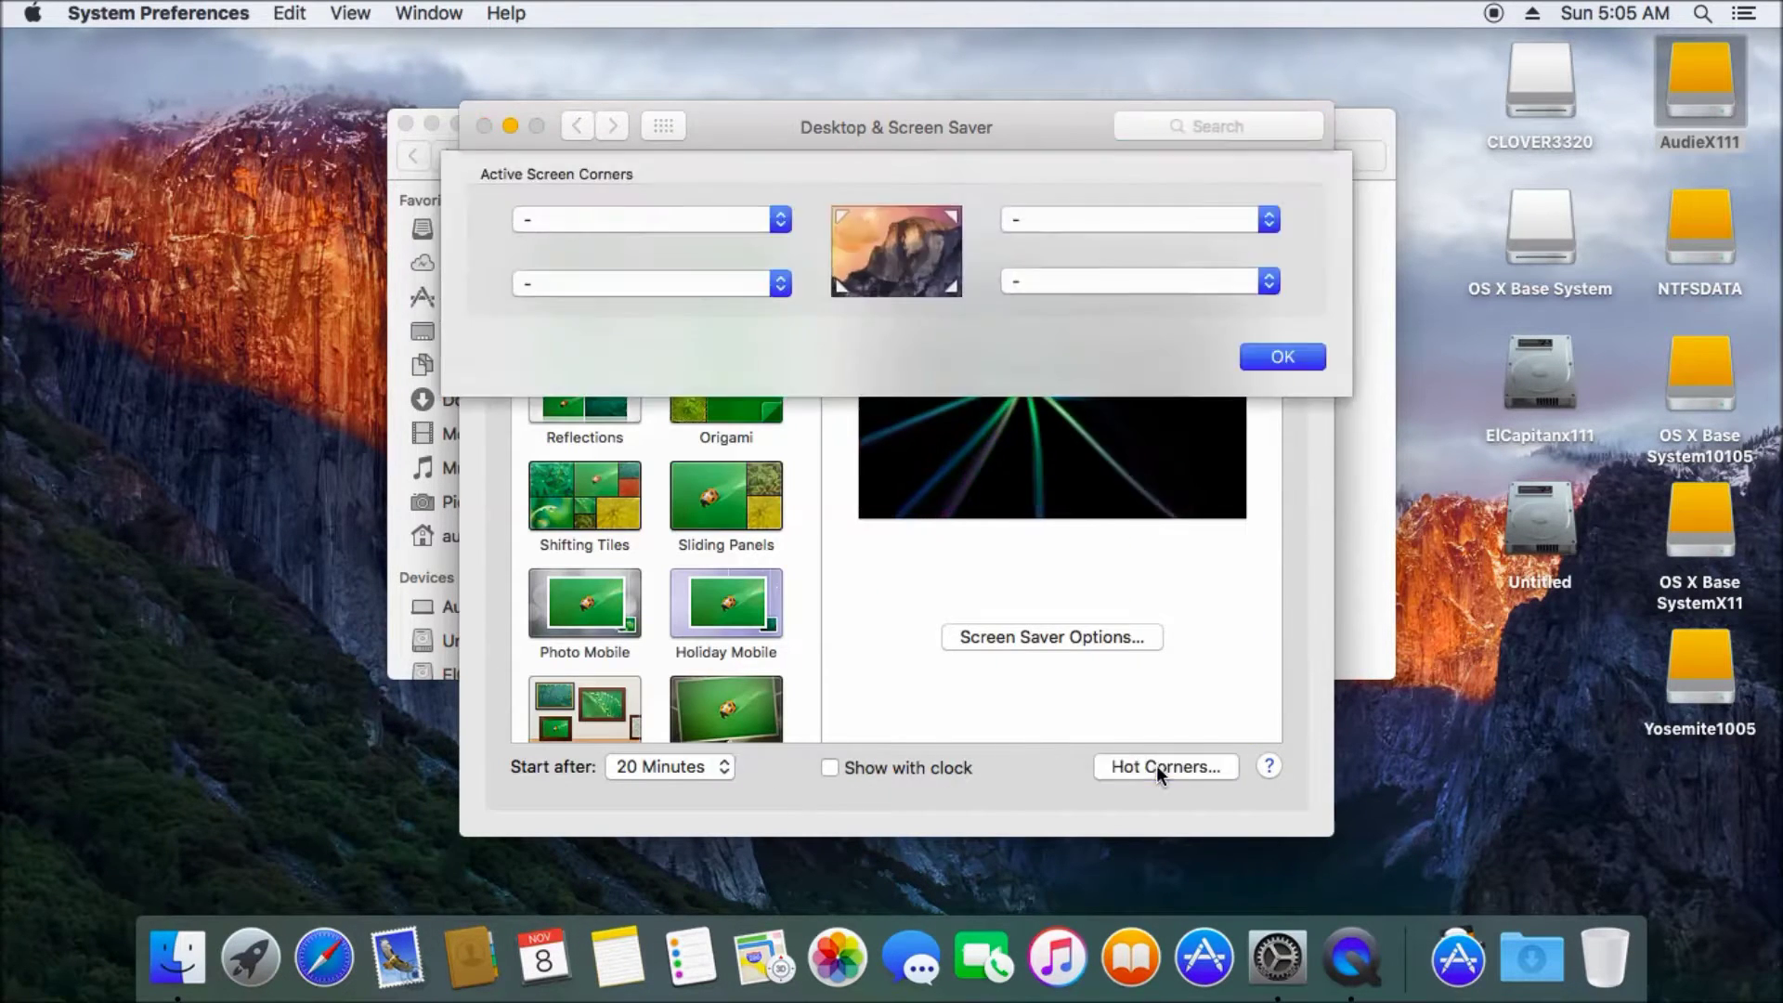
{"action": "left_click", "coordinate": [760, 284]}
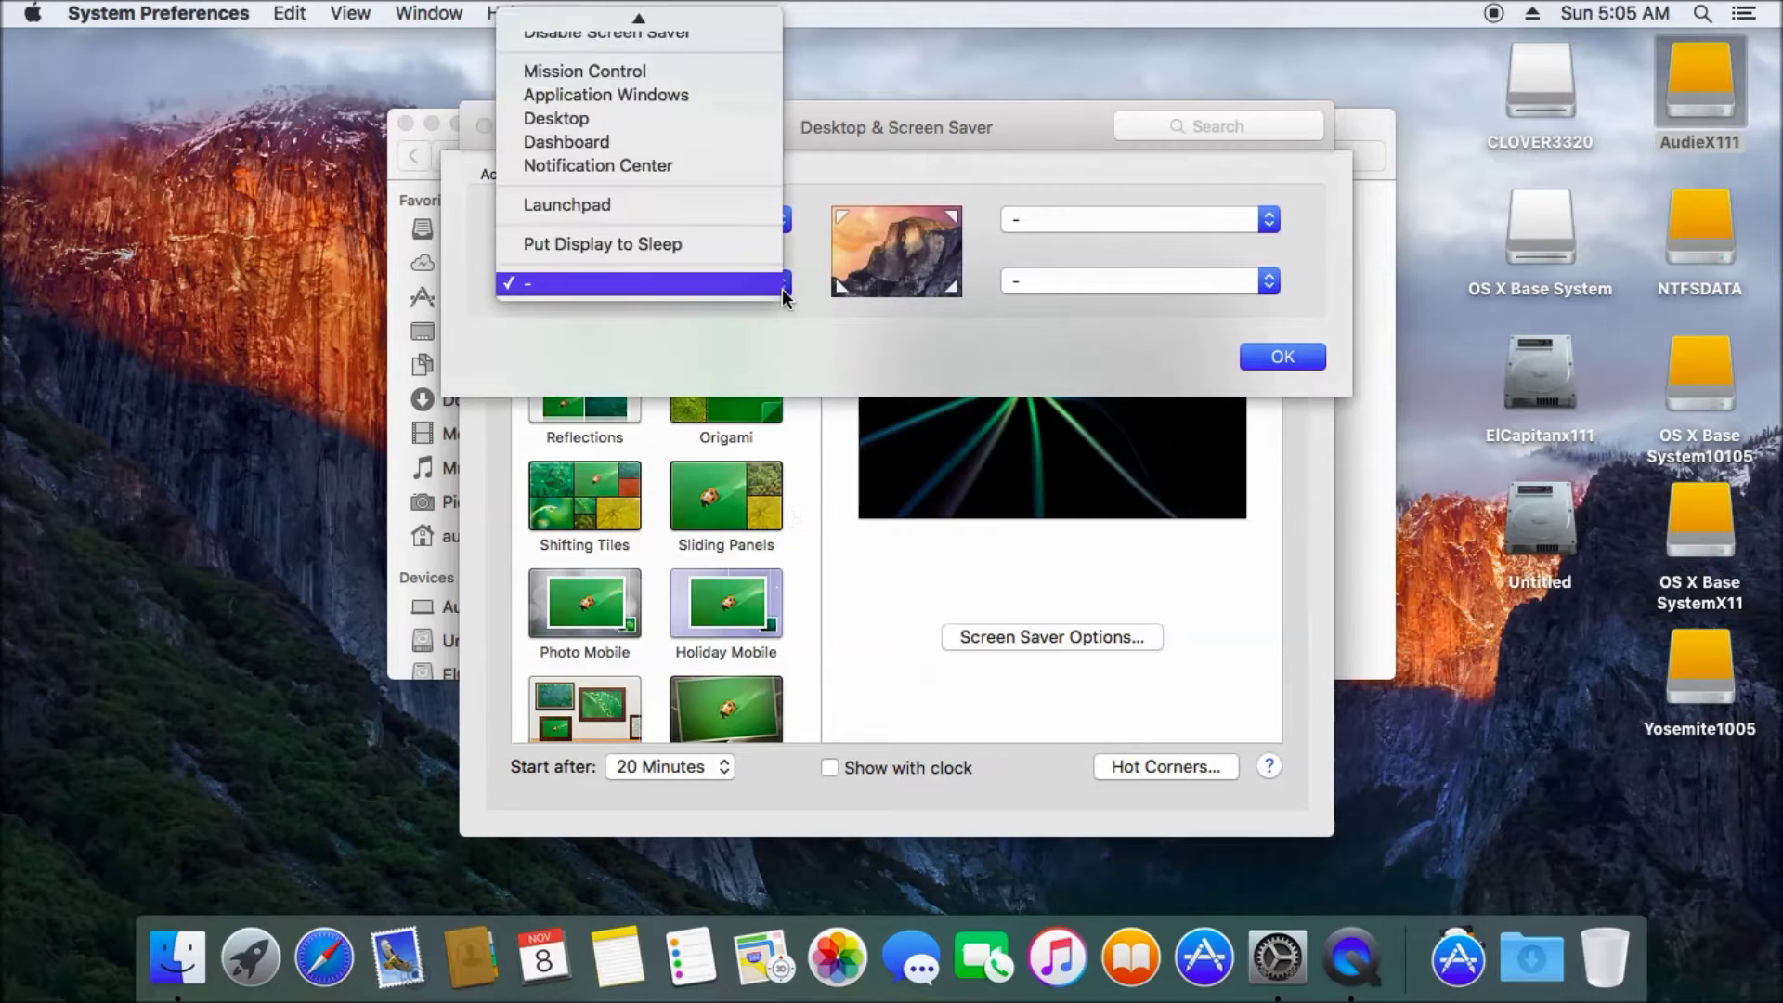
{"action": "left_click", "coordinate": [717, 243]}
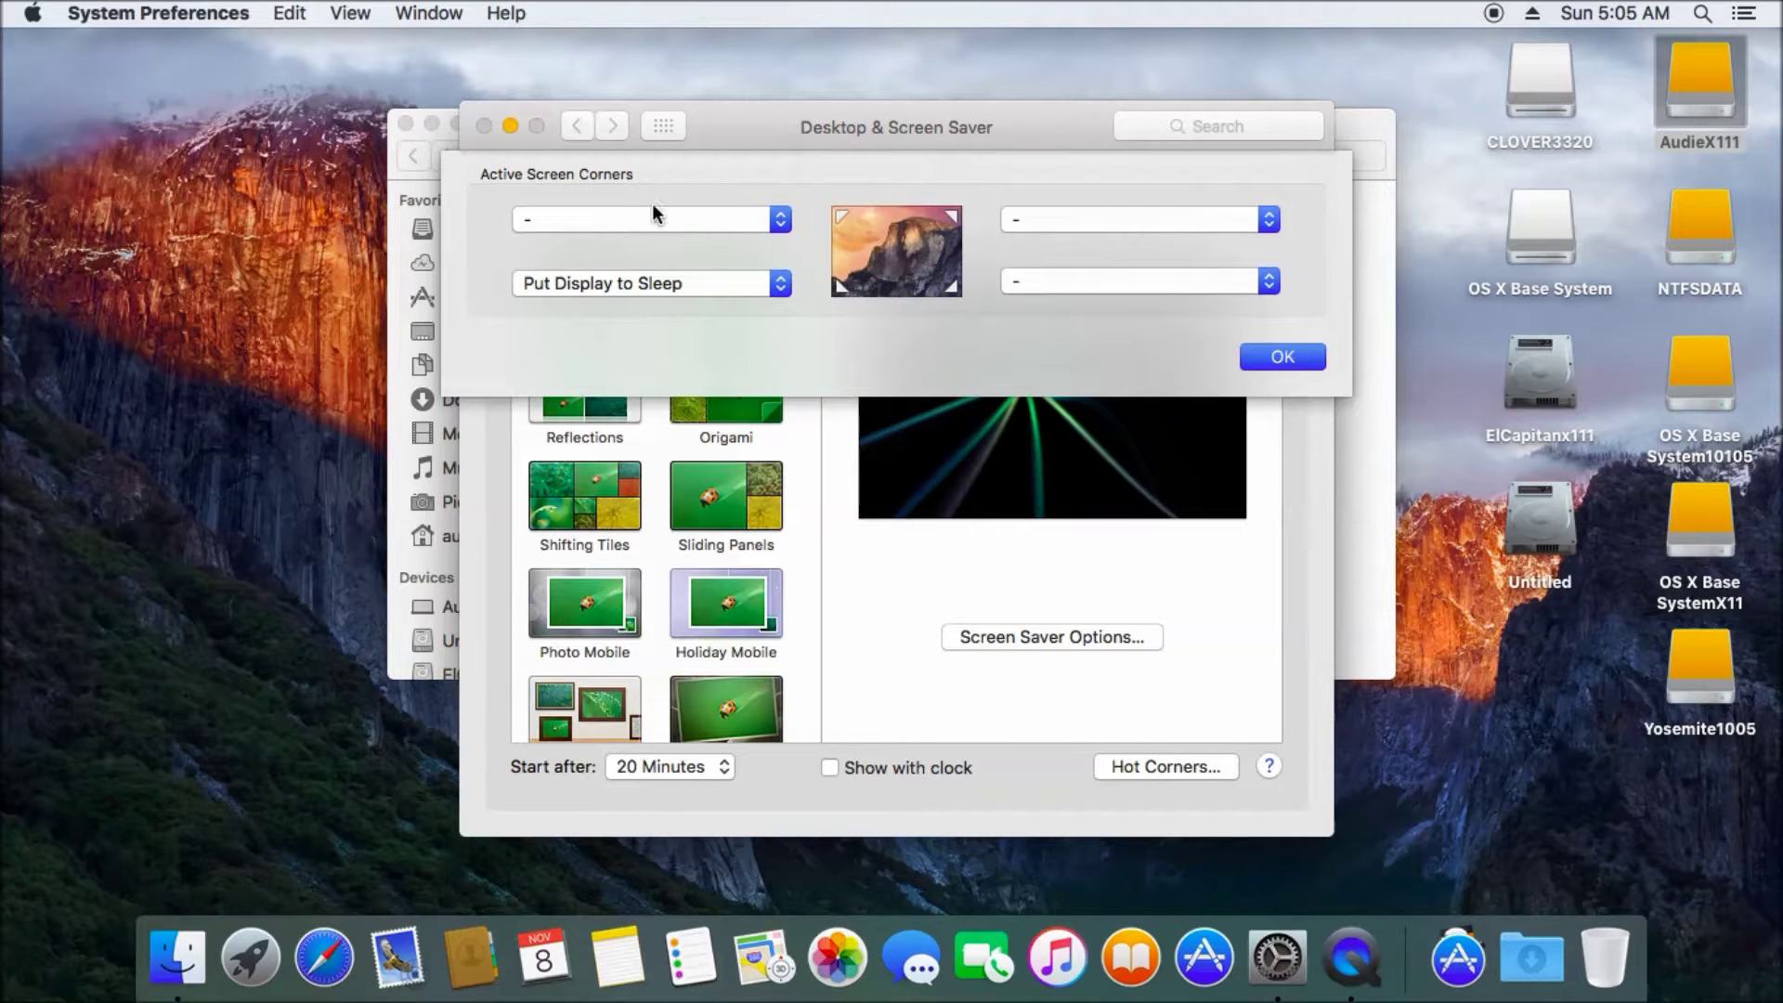
{"action": "left_click", "coordinate": [780, 220]}
{"action": "left_click", "coordinate": [661, 55]}
Assign Application Windows to the upper-right hot corner and Launchpad to the lower-right, and accept the hot corner settings
{"action": "left_click", "coordinate": [1276, 223]}
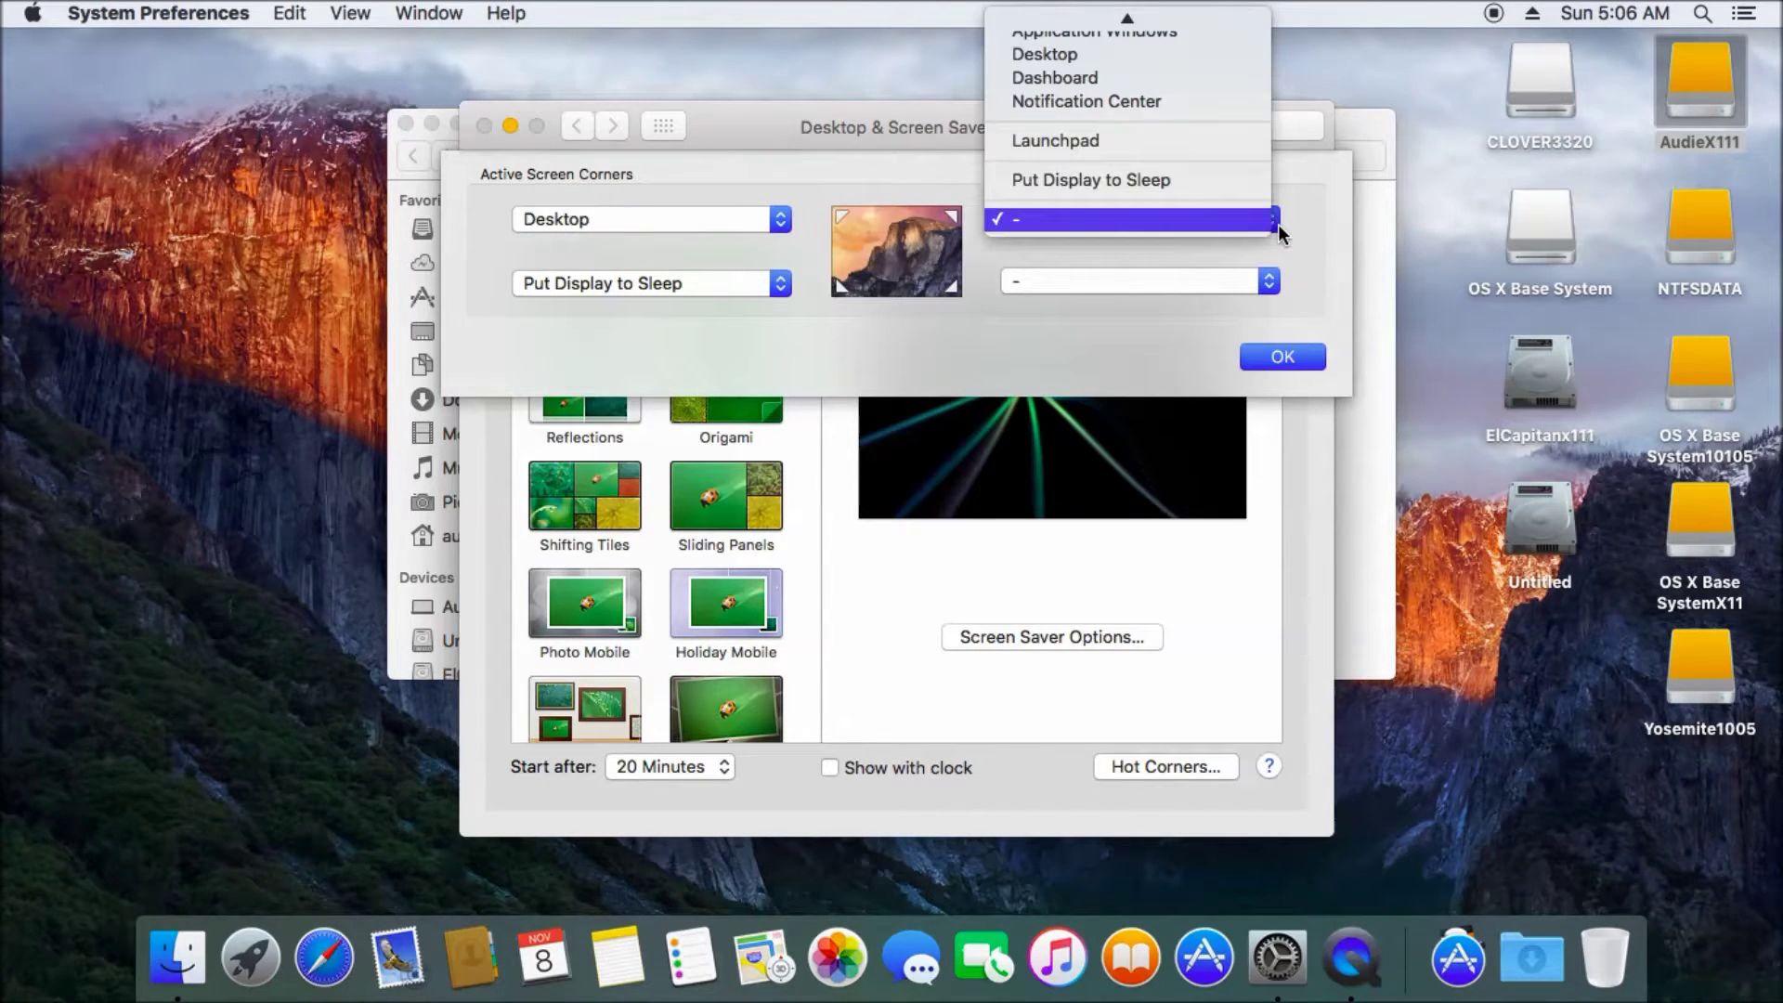
{"action": "left_click", "coordinate": [1211, 108]}
{"action": "left_click", "coordinate": [1273, 284]}
{"action": "left_click", "coordinate": [1227, 205]}
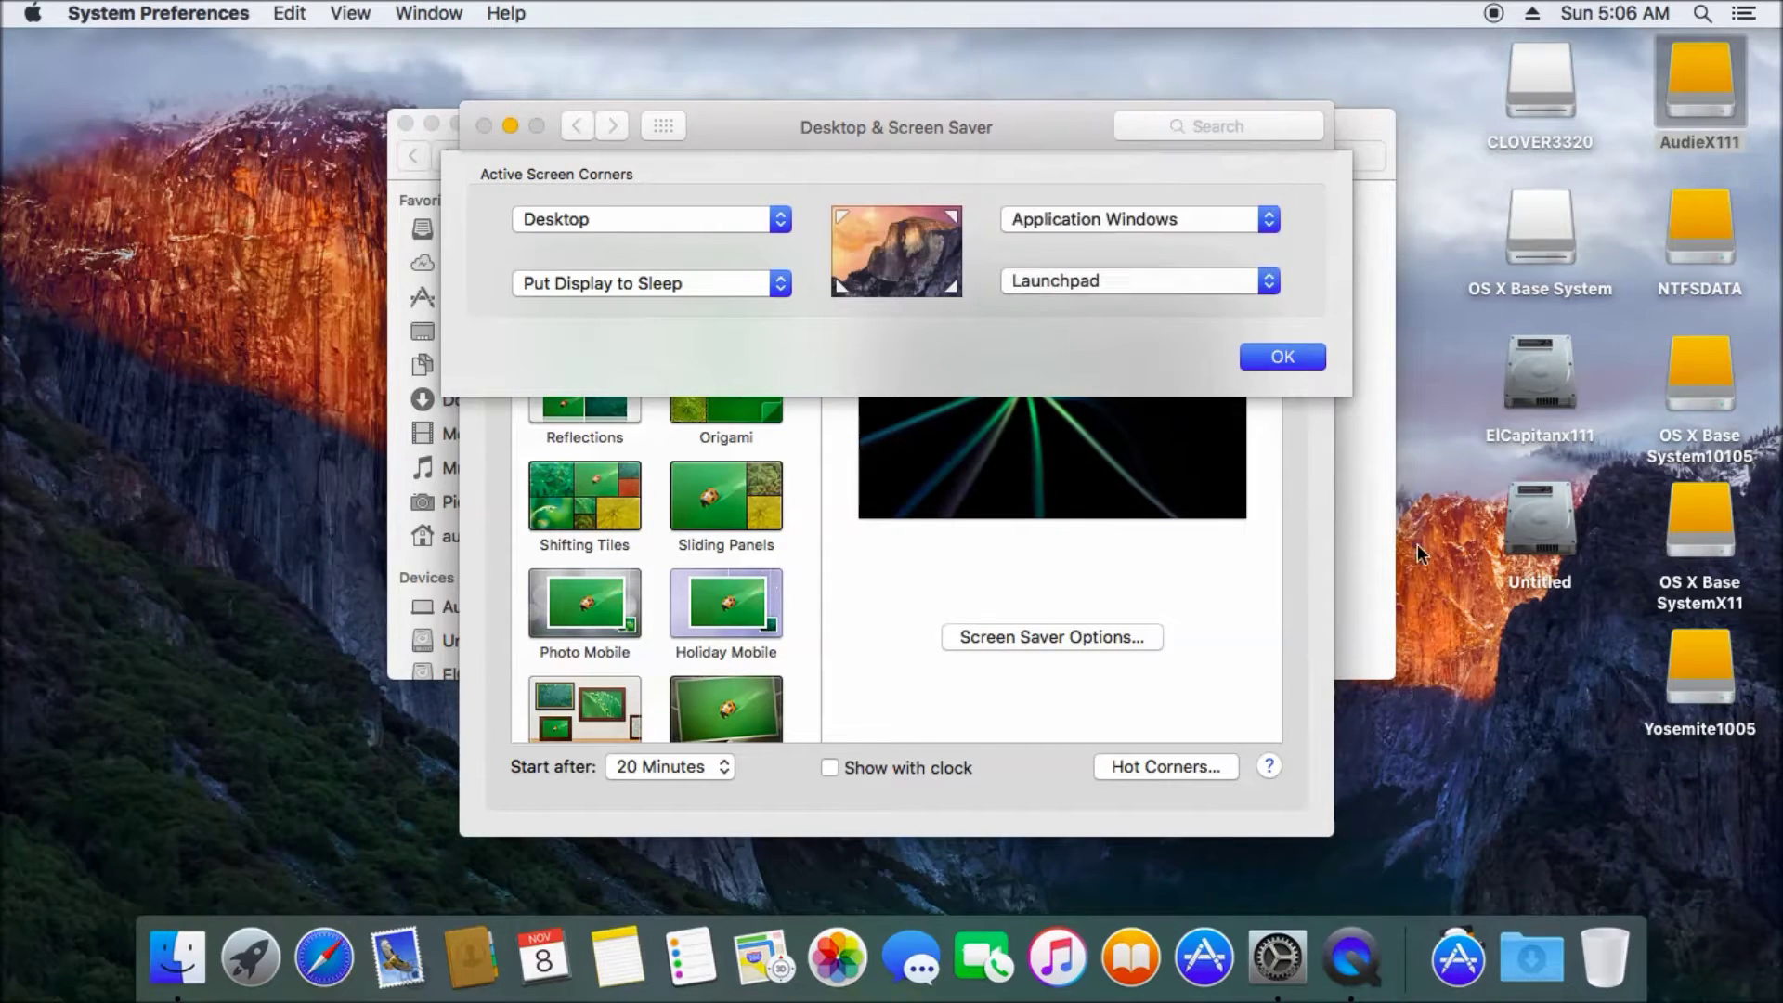
{"action": "left_click", "coordinate": [1282, 357]}
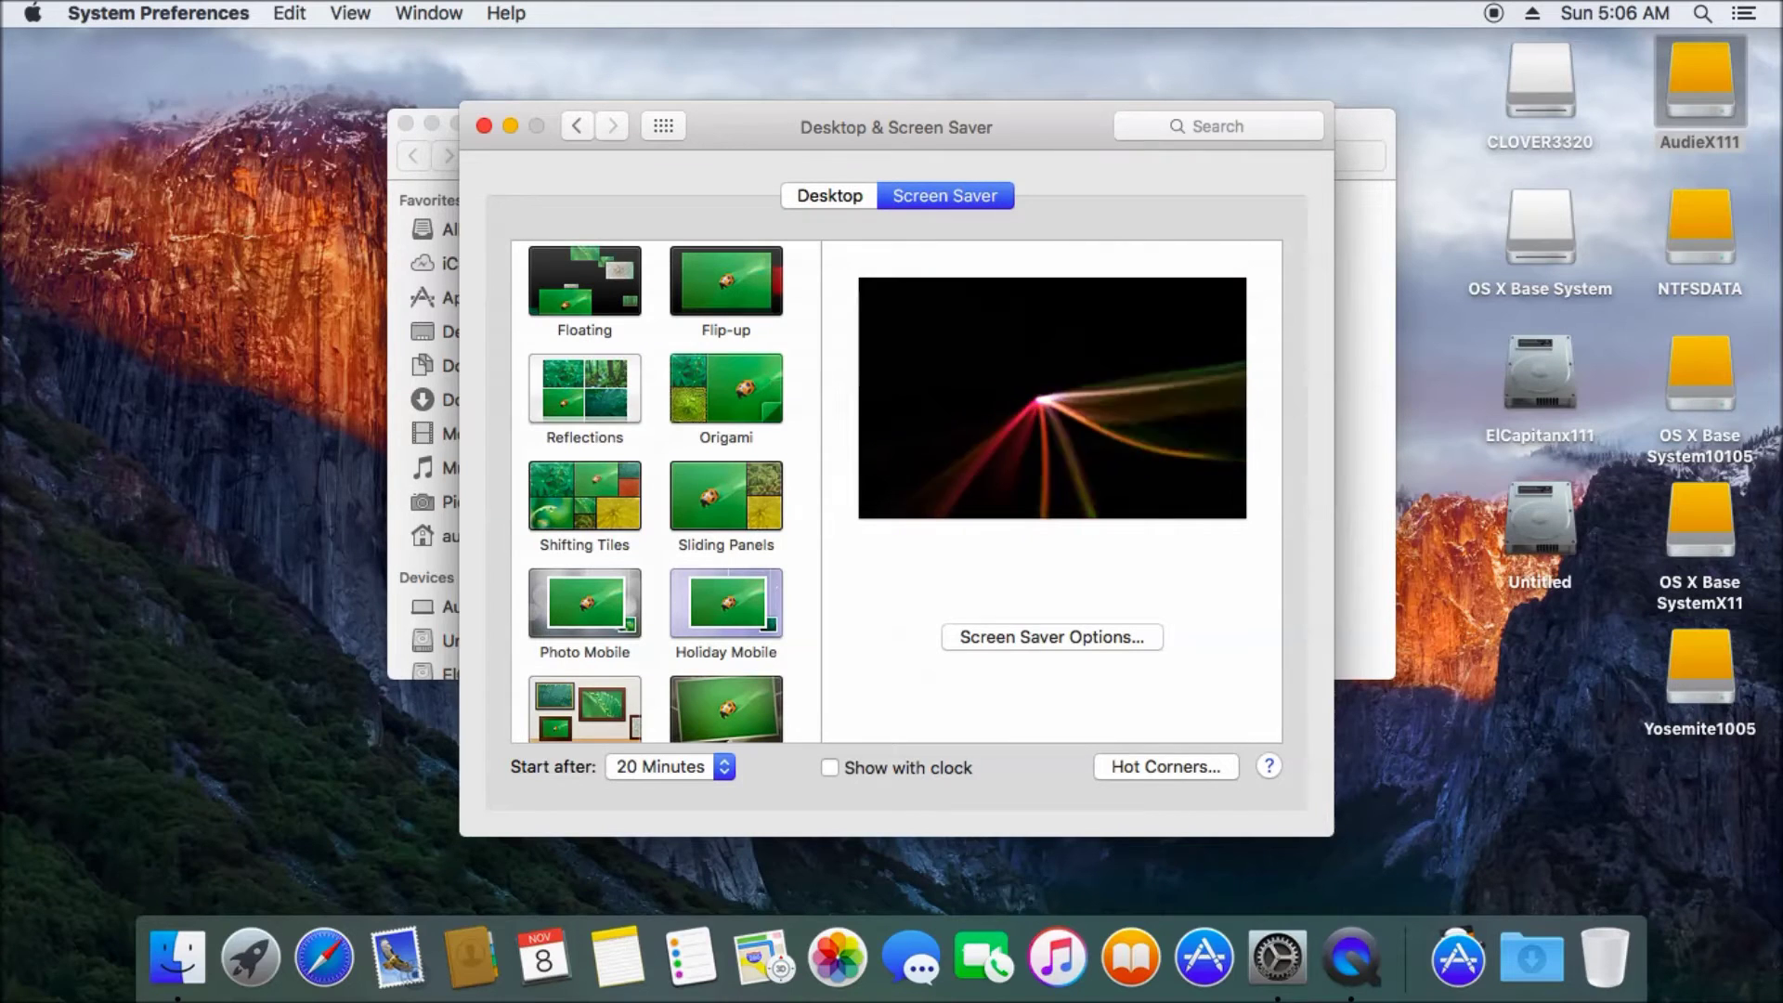
{"action": "left_click", "coordinate": [663, 125]}
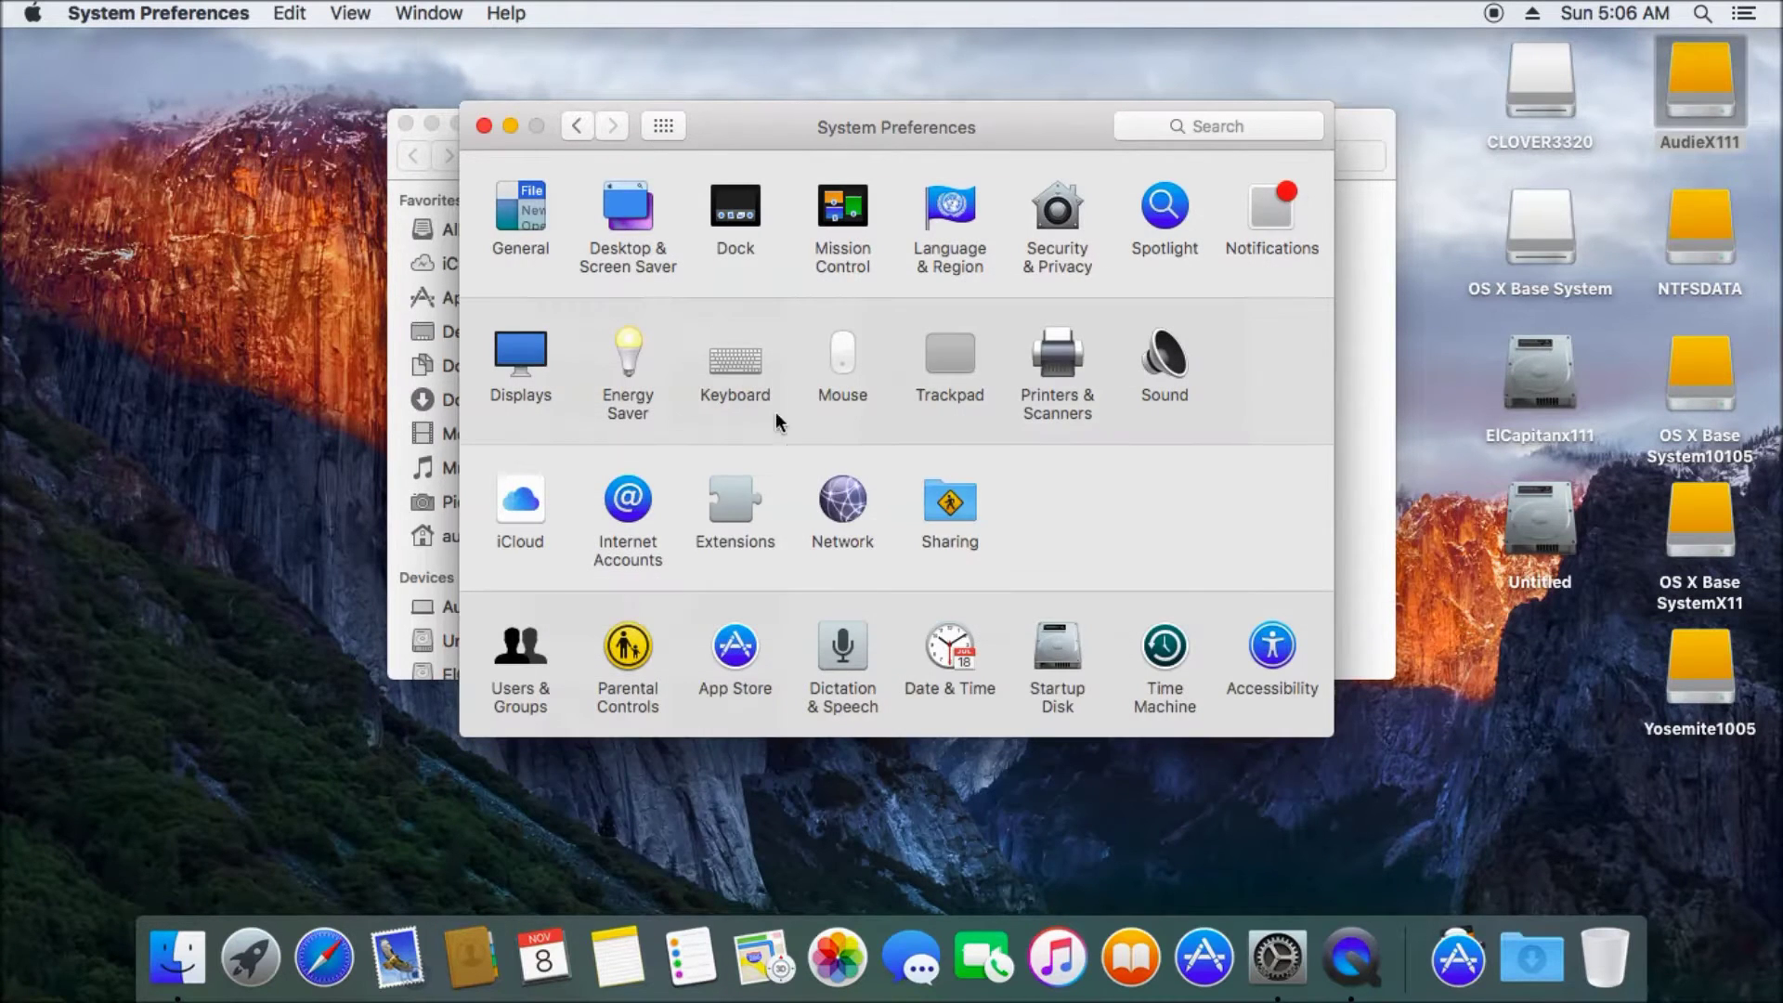
Set Security & Privacy to require the password immediately after sleep or screen saver begins
{"action": "left_click", "coordinate": [1063, 192]}
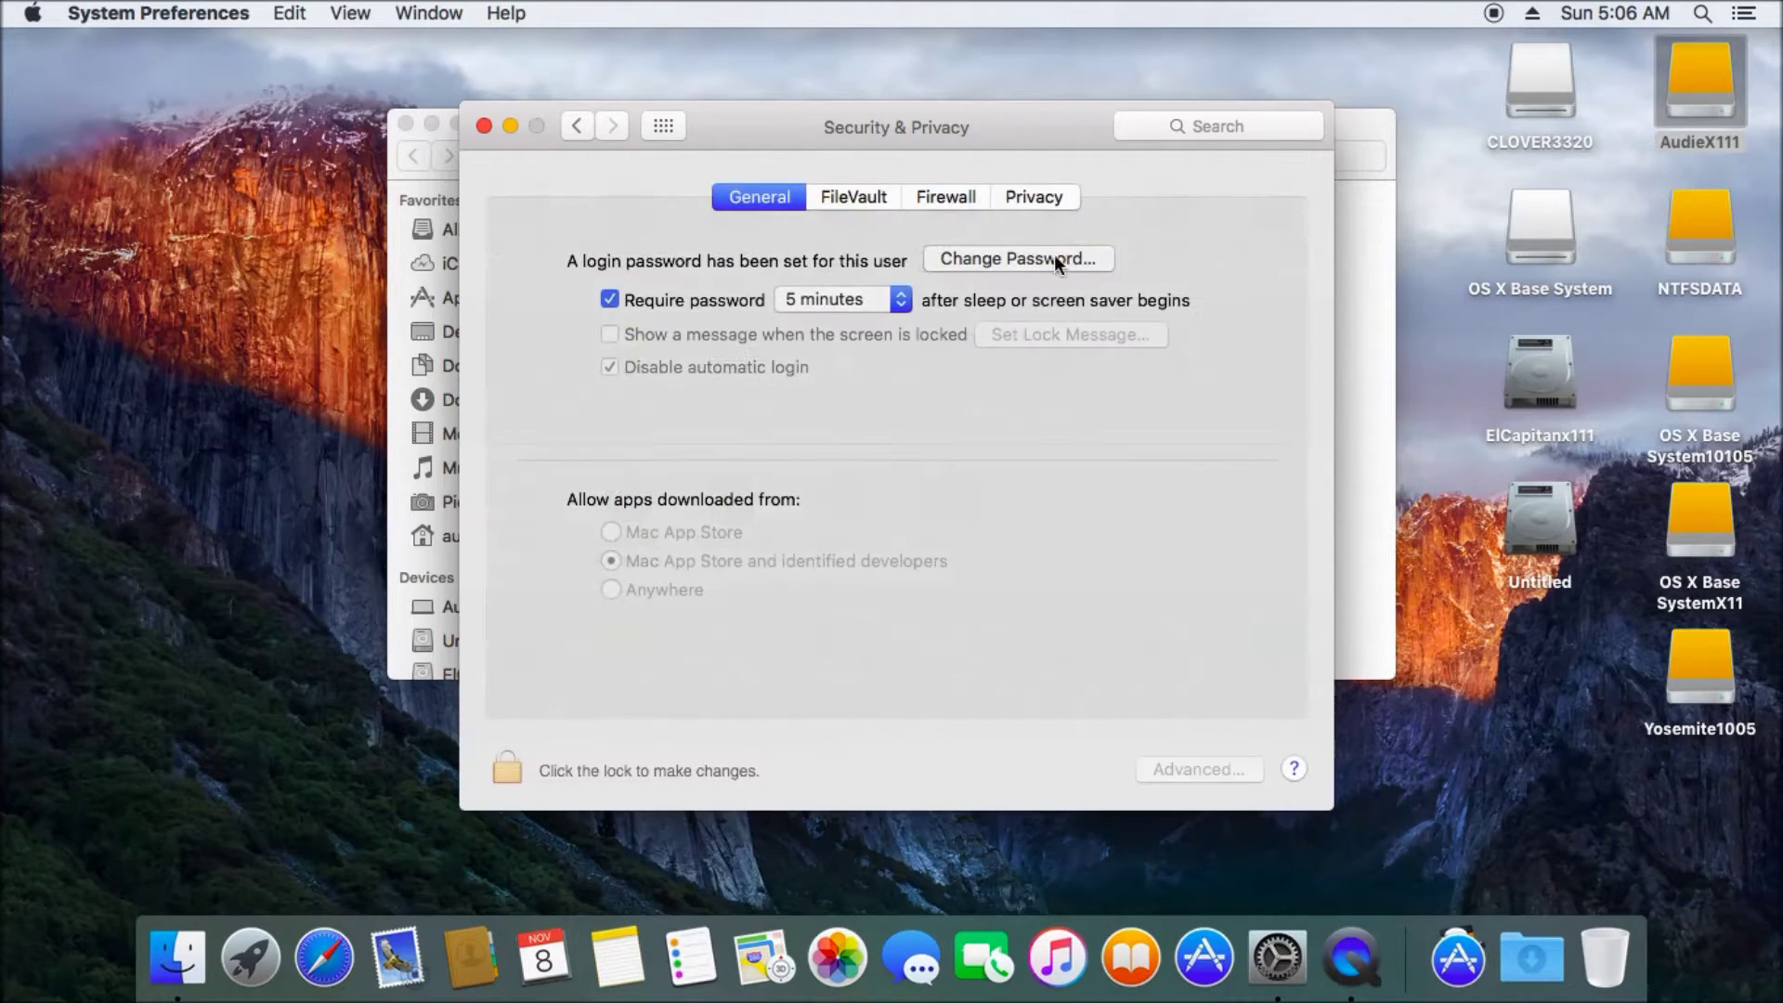
{"action": "left_click", "coordinate": [901, 301]}
{"action": "left_click", "coordinate": [879, 230]}
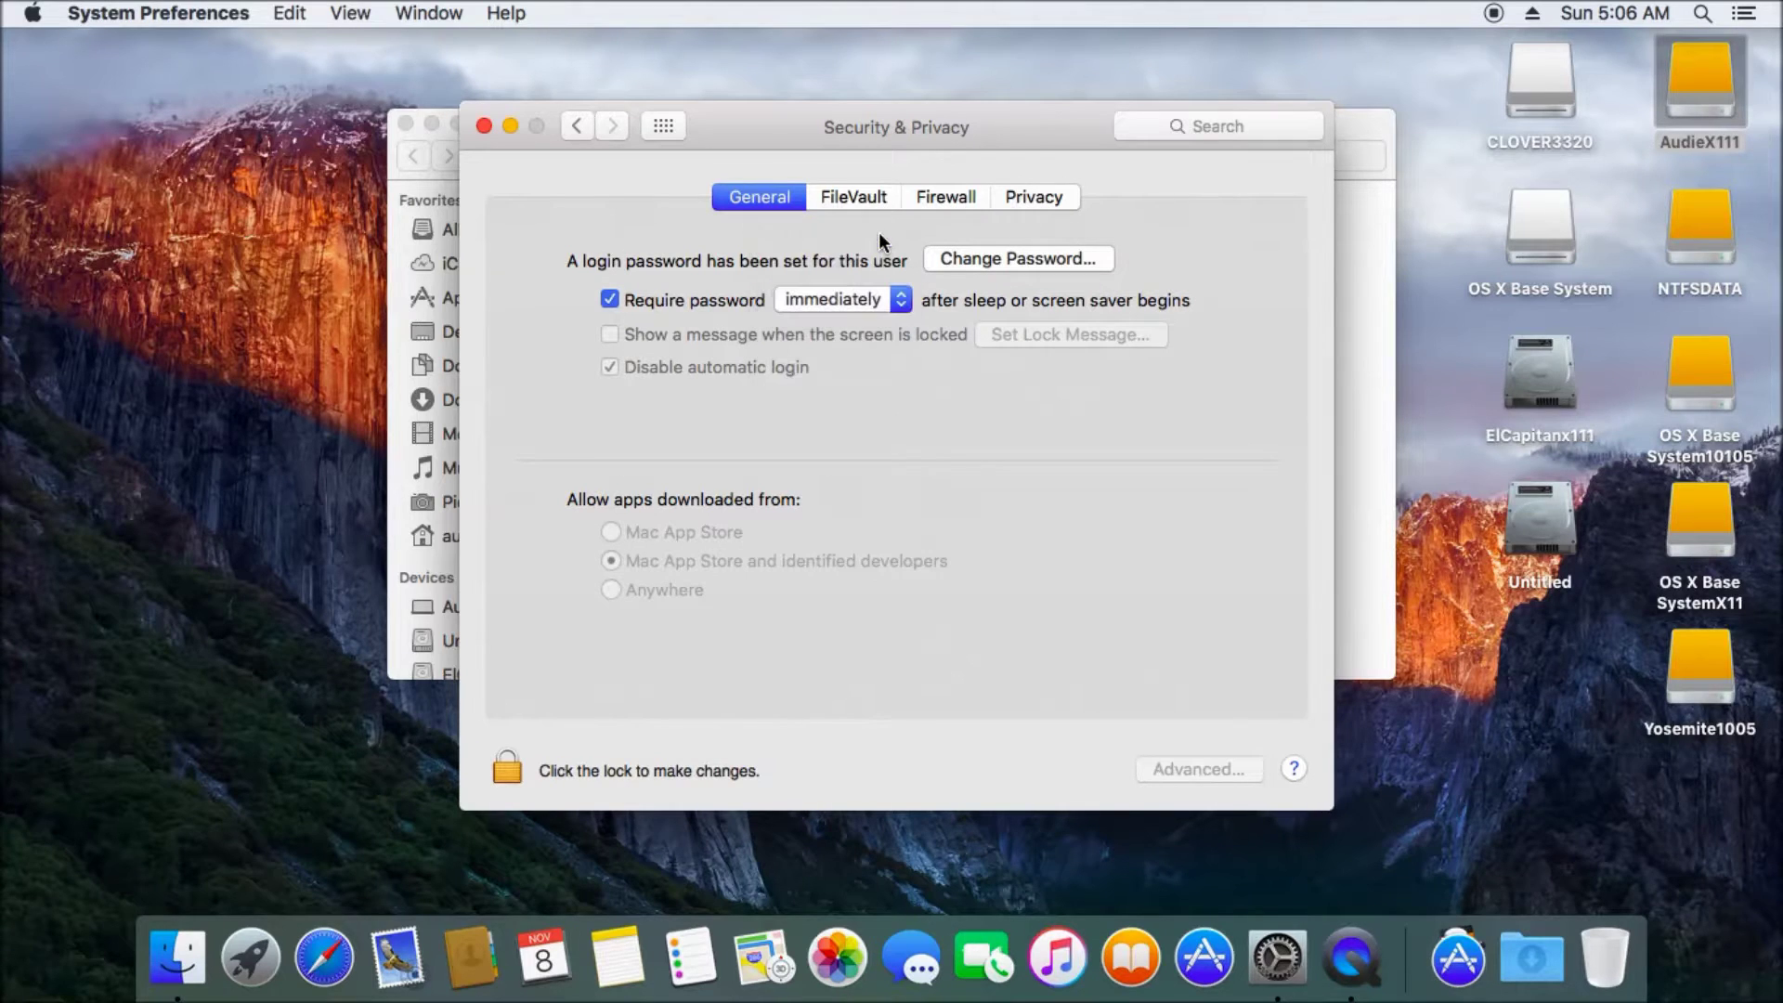
Unlock the Security & Privacy preferences with the account password and allow apps downloaded from Anywhere
{"action": "left_click", "coordinate": [507, 767]}
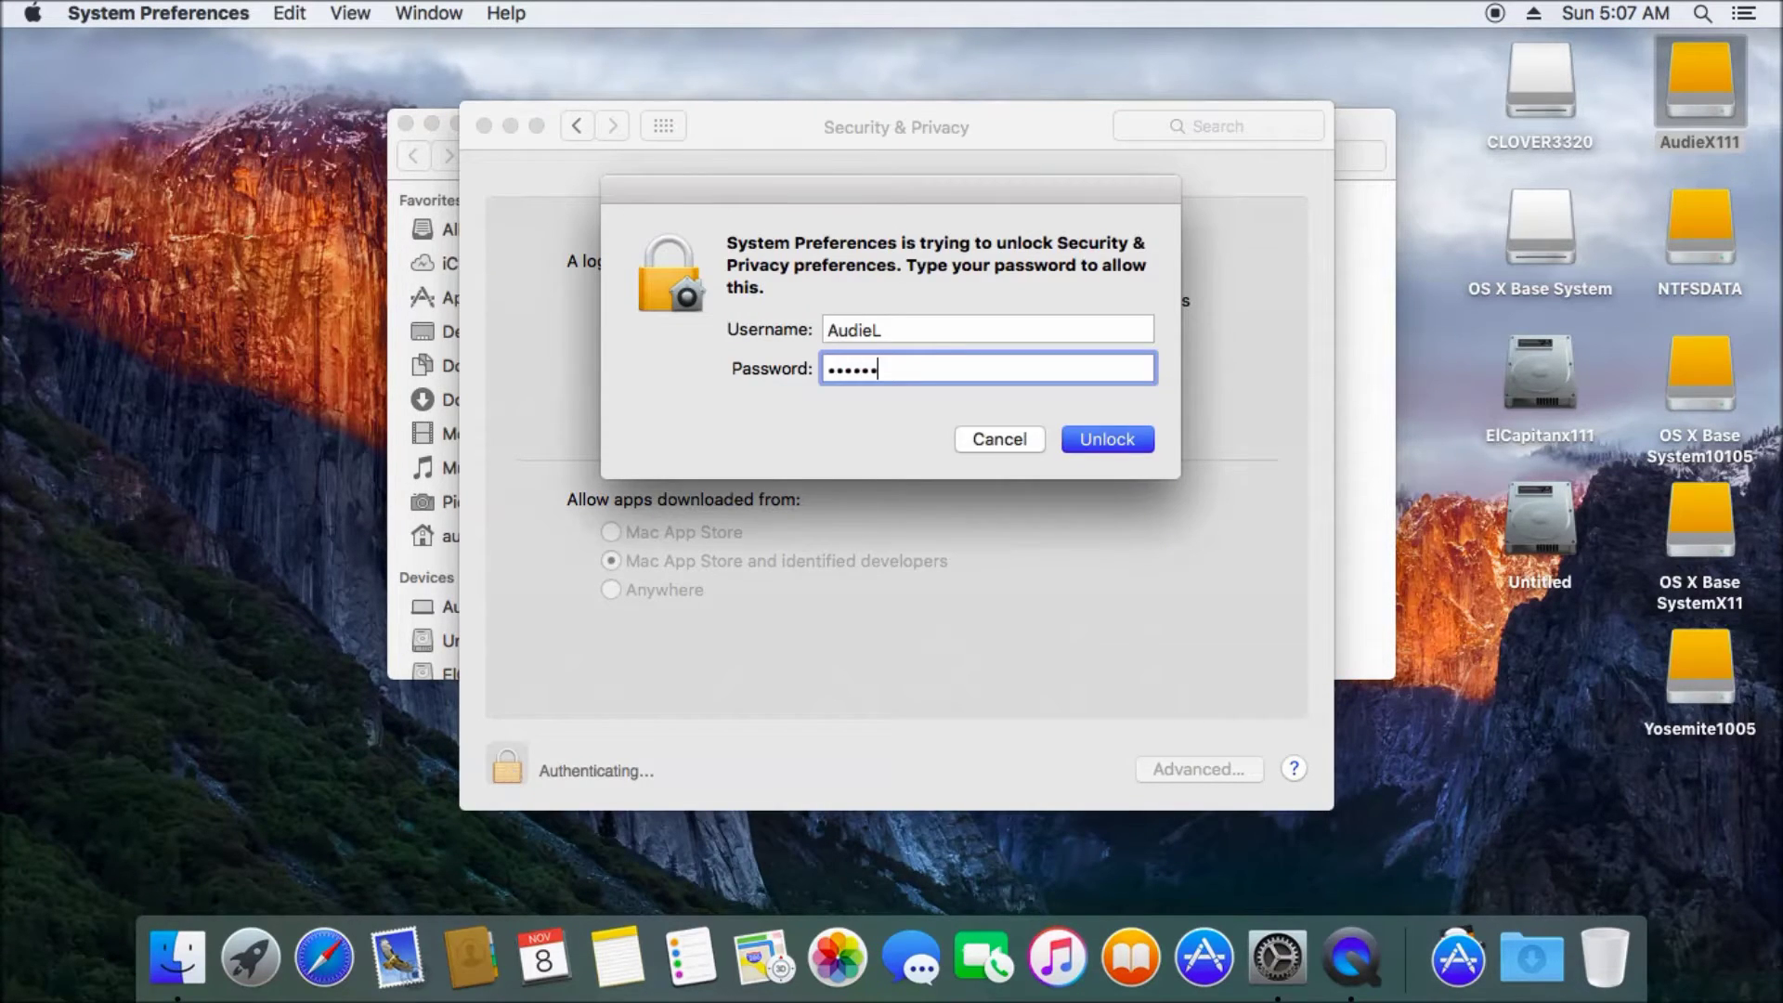
{"action": "key", "text": "Return"}
{"action": "key", "text": "Return"}
{"action": "left_click", "coordinate": [612, 589]}
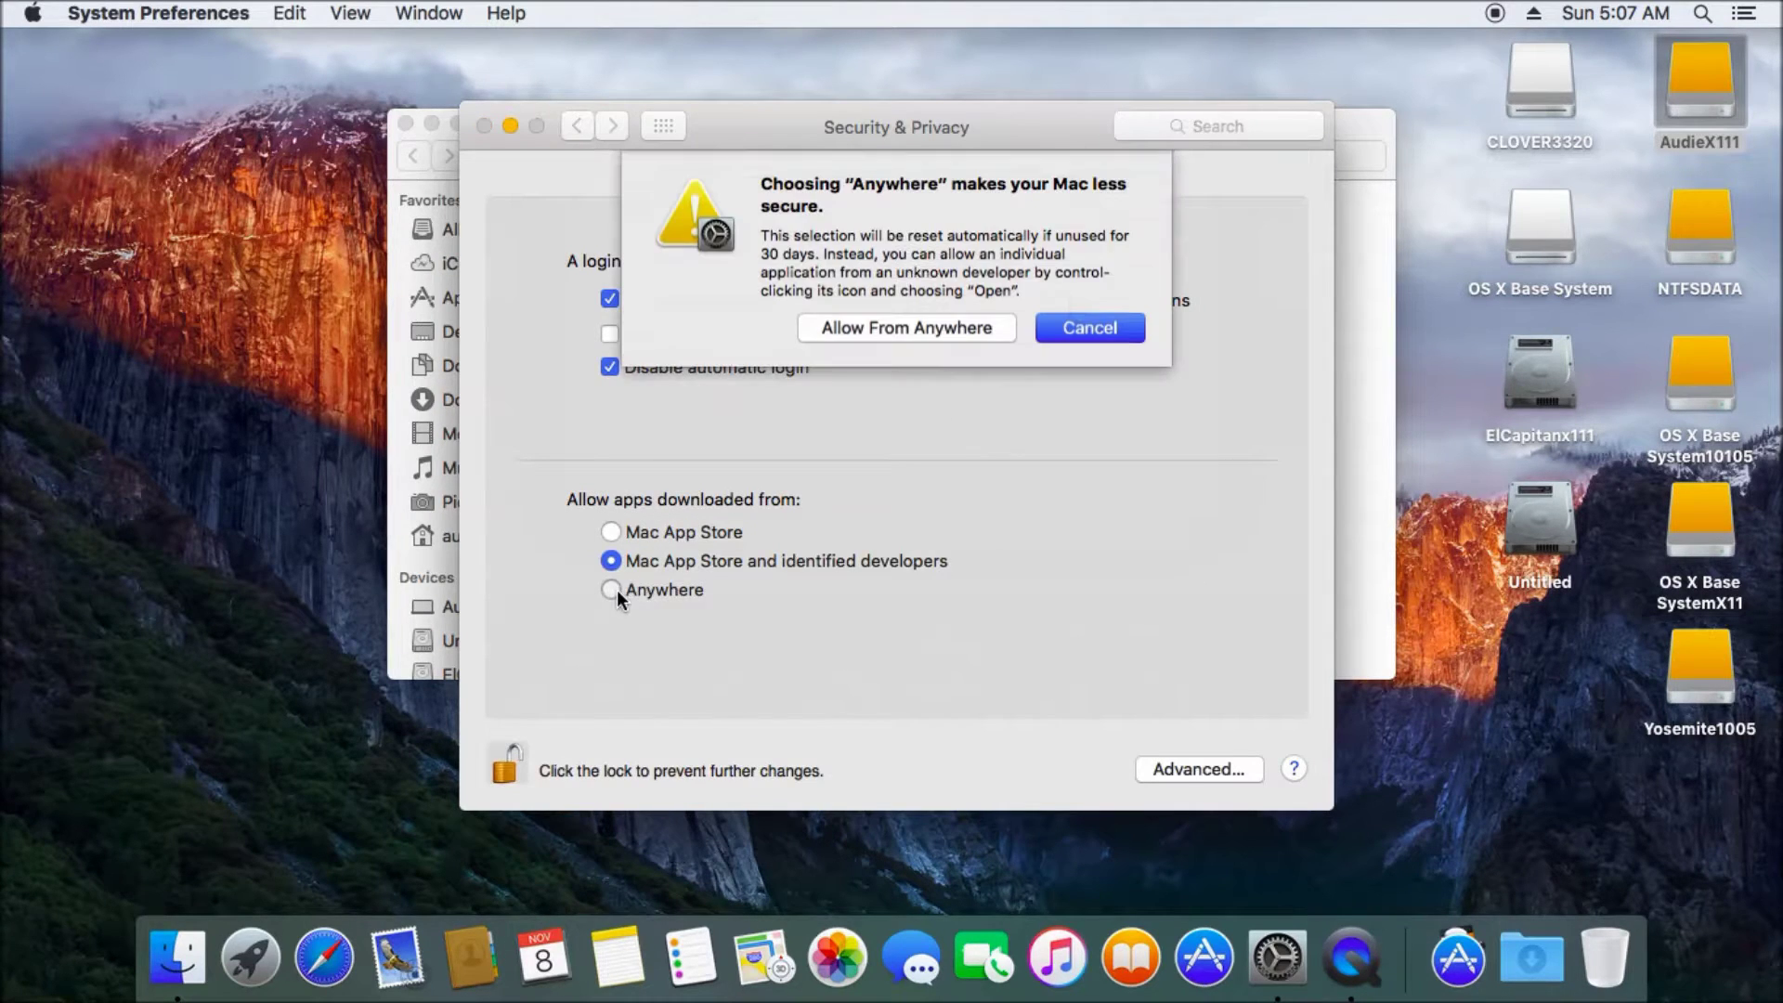
{"action": "left_click", "coordinate": [967, 336]}
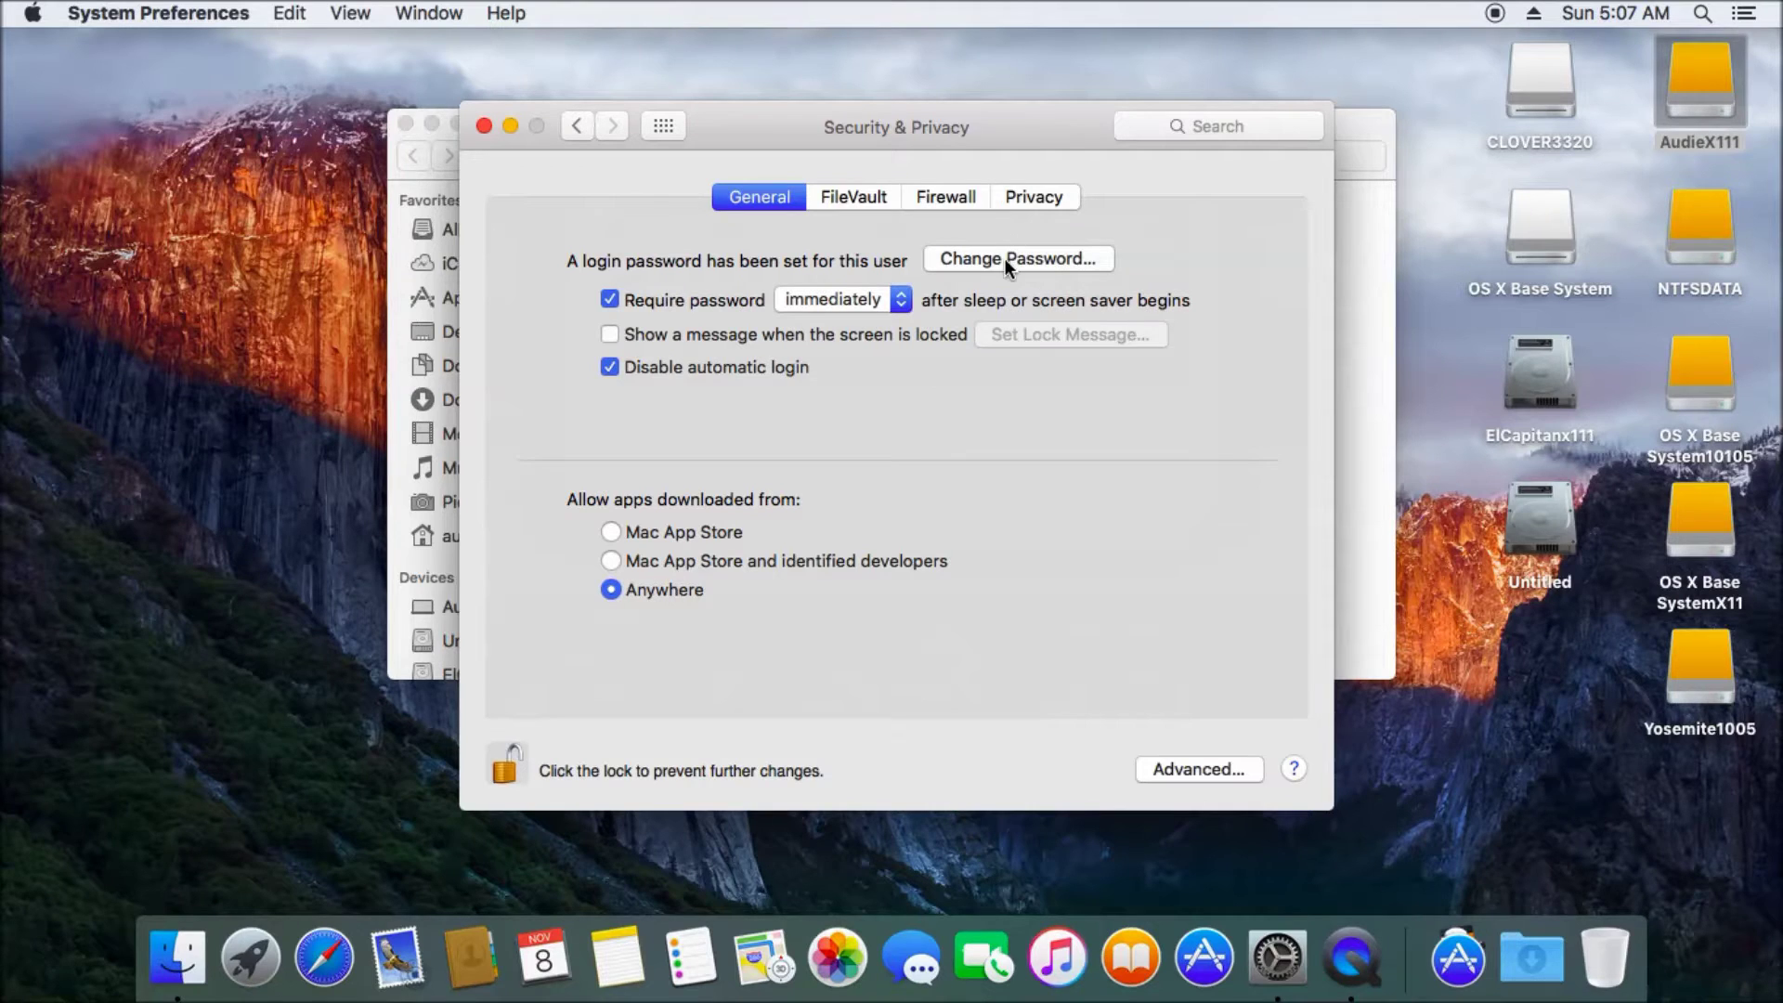
Turn on the firewall and confirm its options, and return to the preferences overview after checking the privacy settings
{"action": "left_click", "coordinate": [961, 203]}
{"action": "left_click", "coordinate": [1096, 259]}
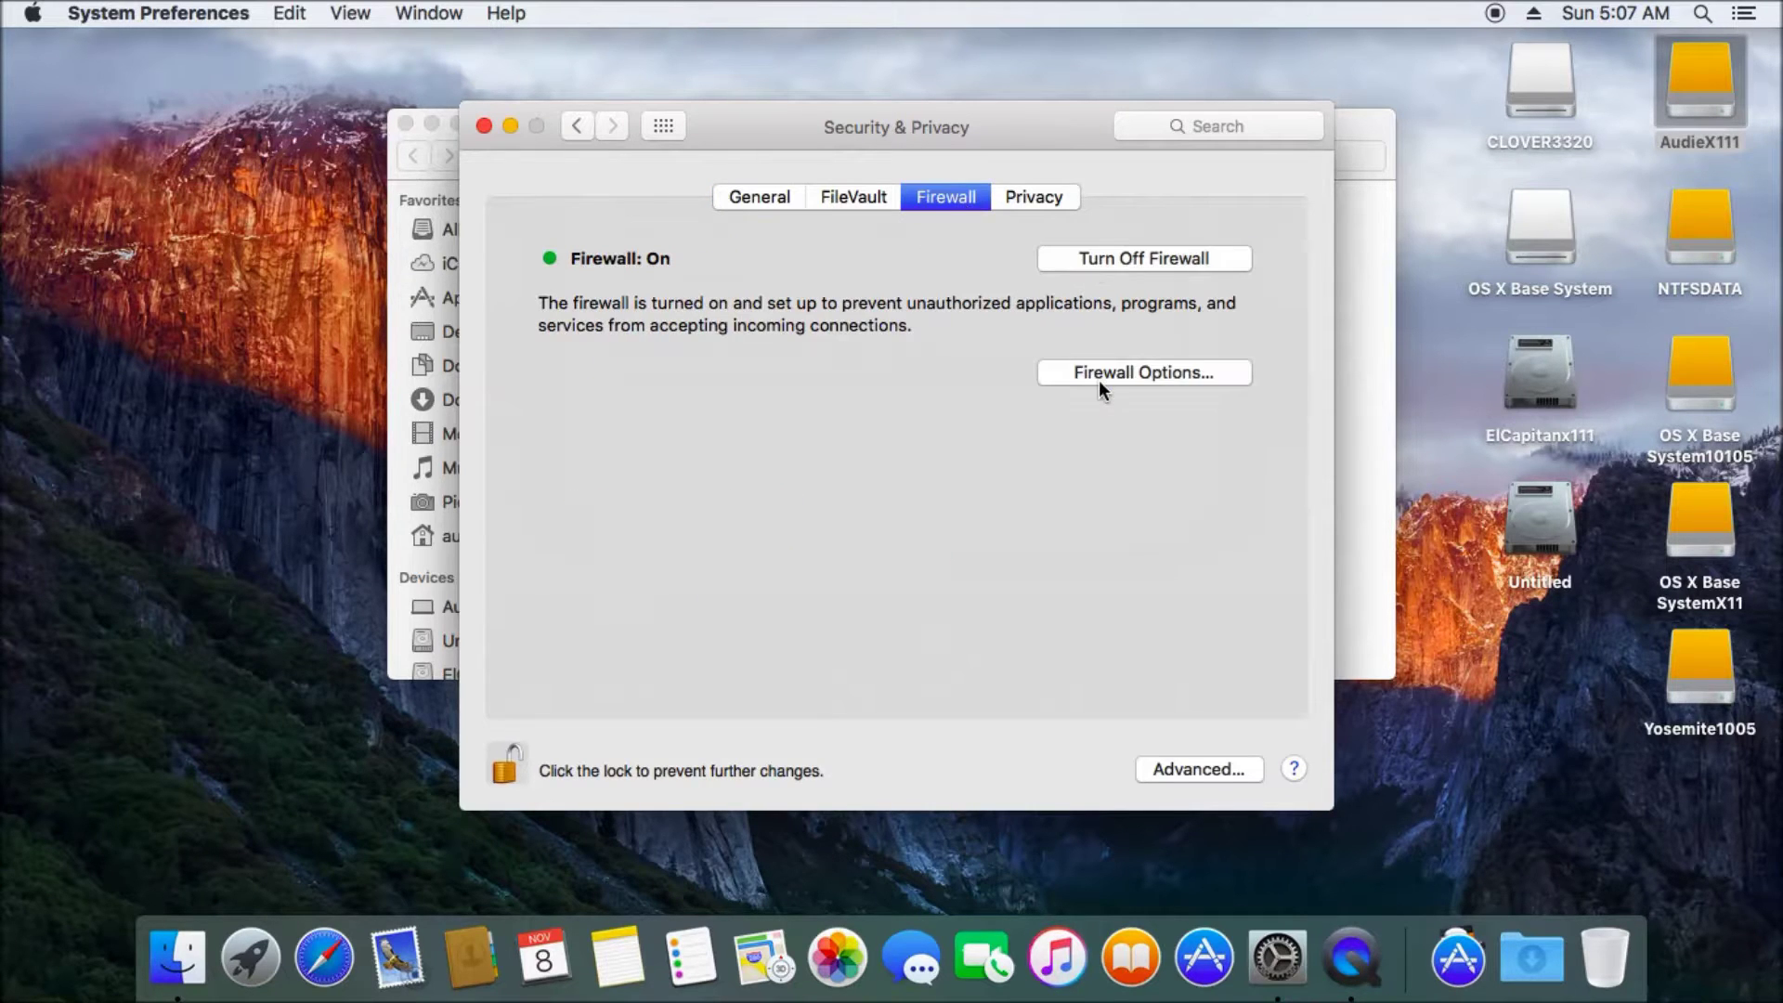
{"action": "left_click", "coordinate": [1099, 376]}
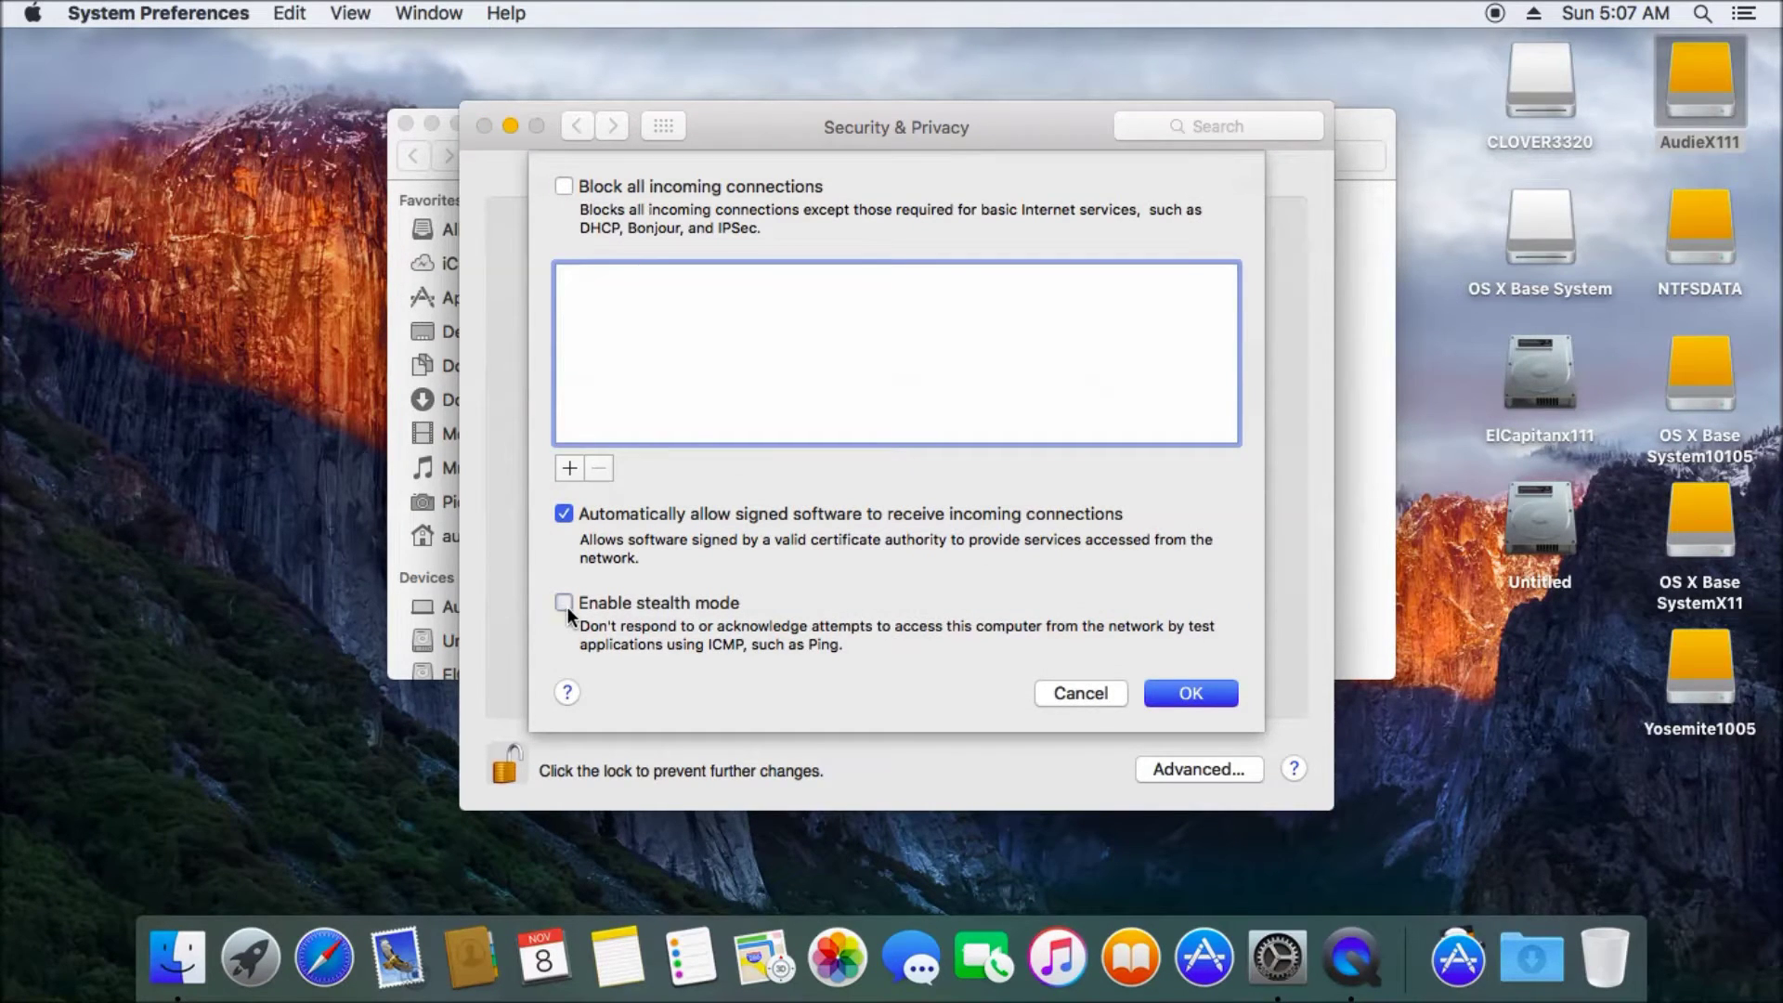
{"action": "left_click", "coordinate": [1223, 692]}
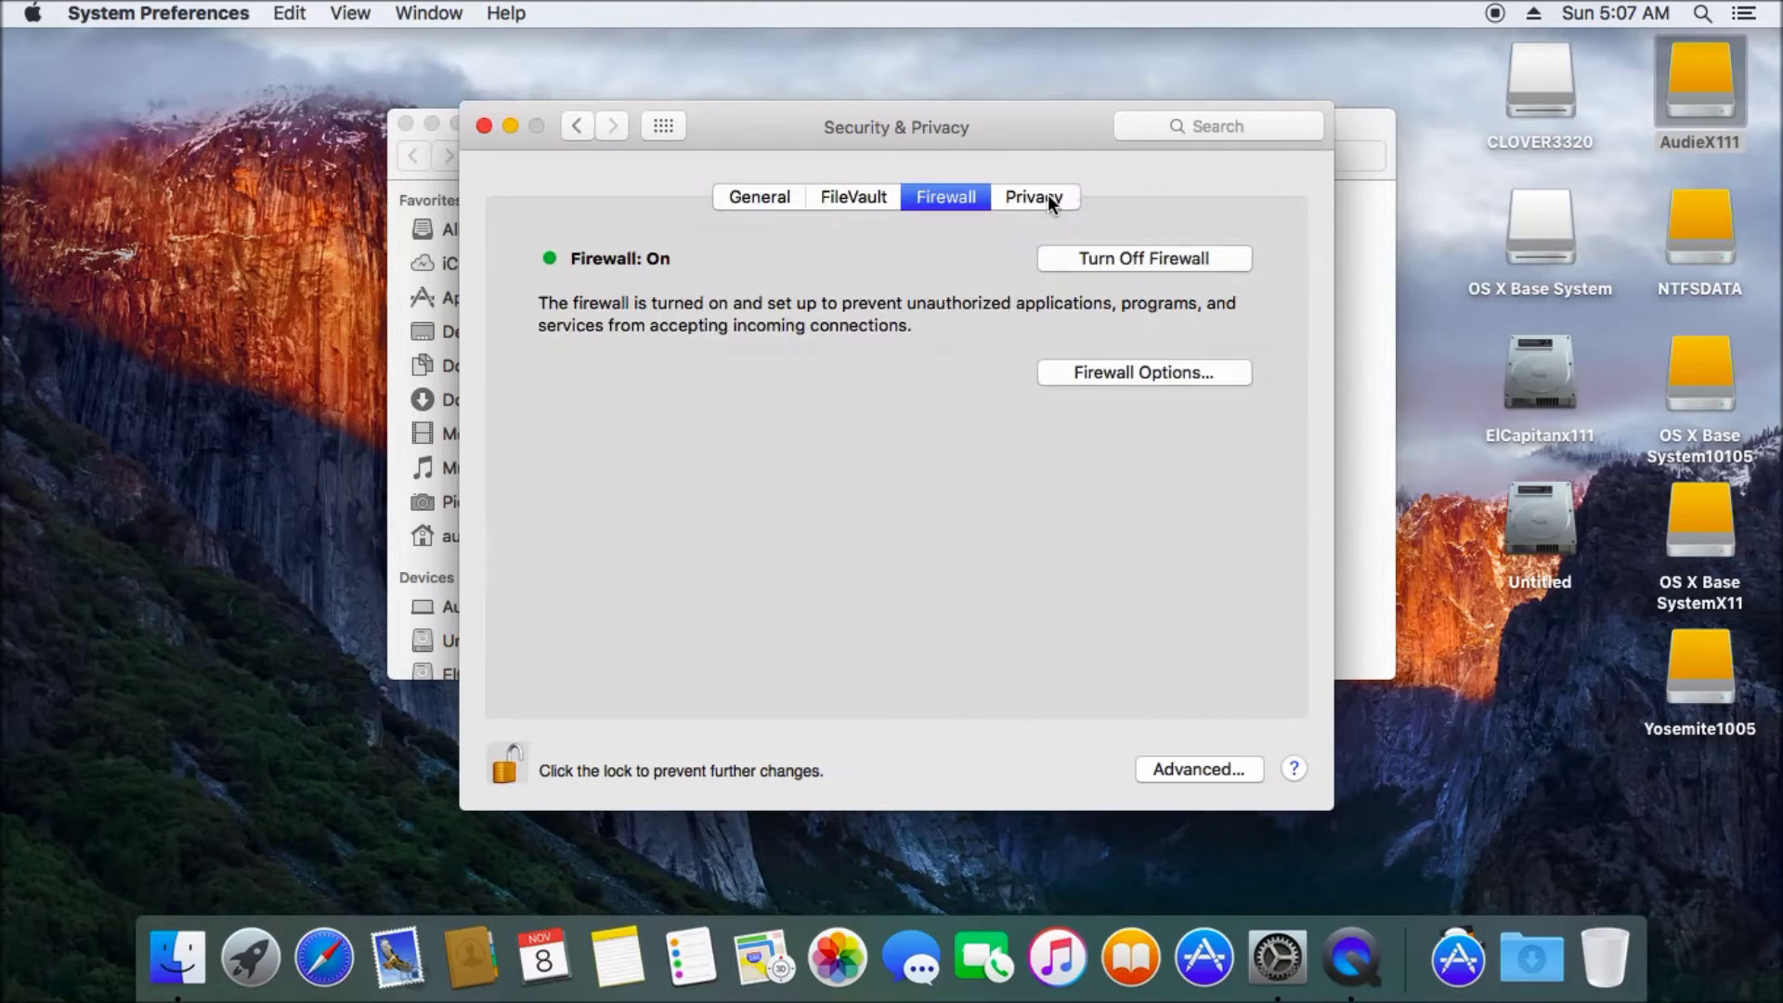
{"action": "left_click", "coordinate": [1050, 201]}
{"action": "left_click", "coordinate": [663, 126]}
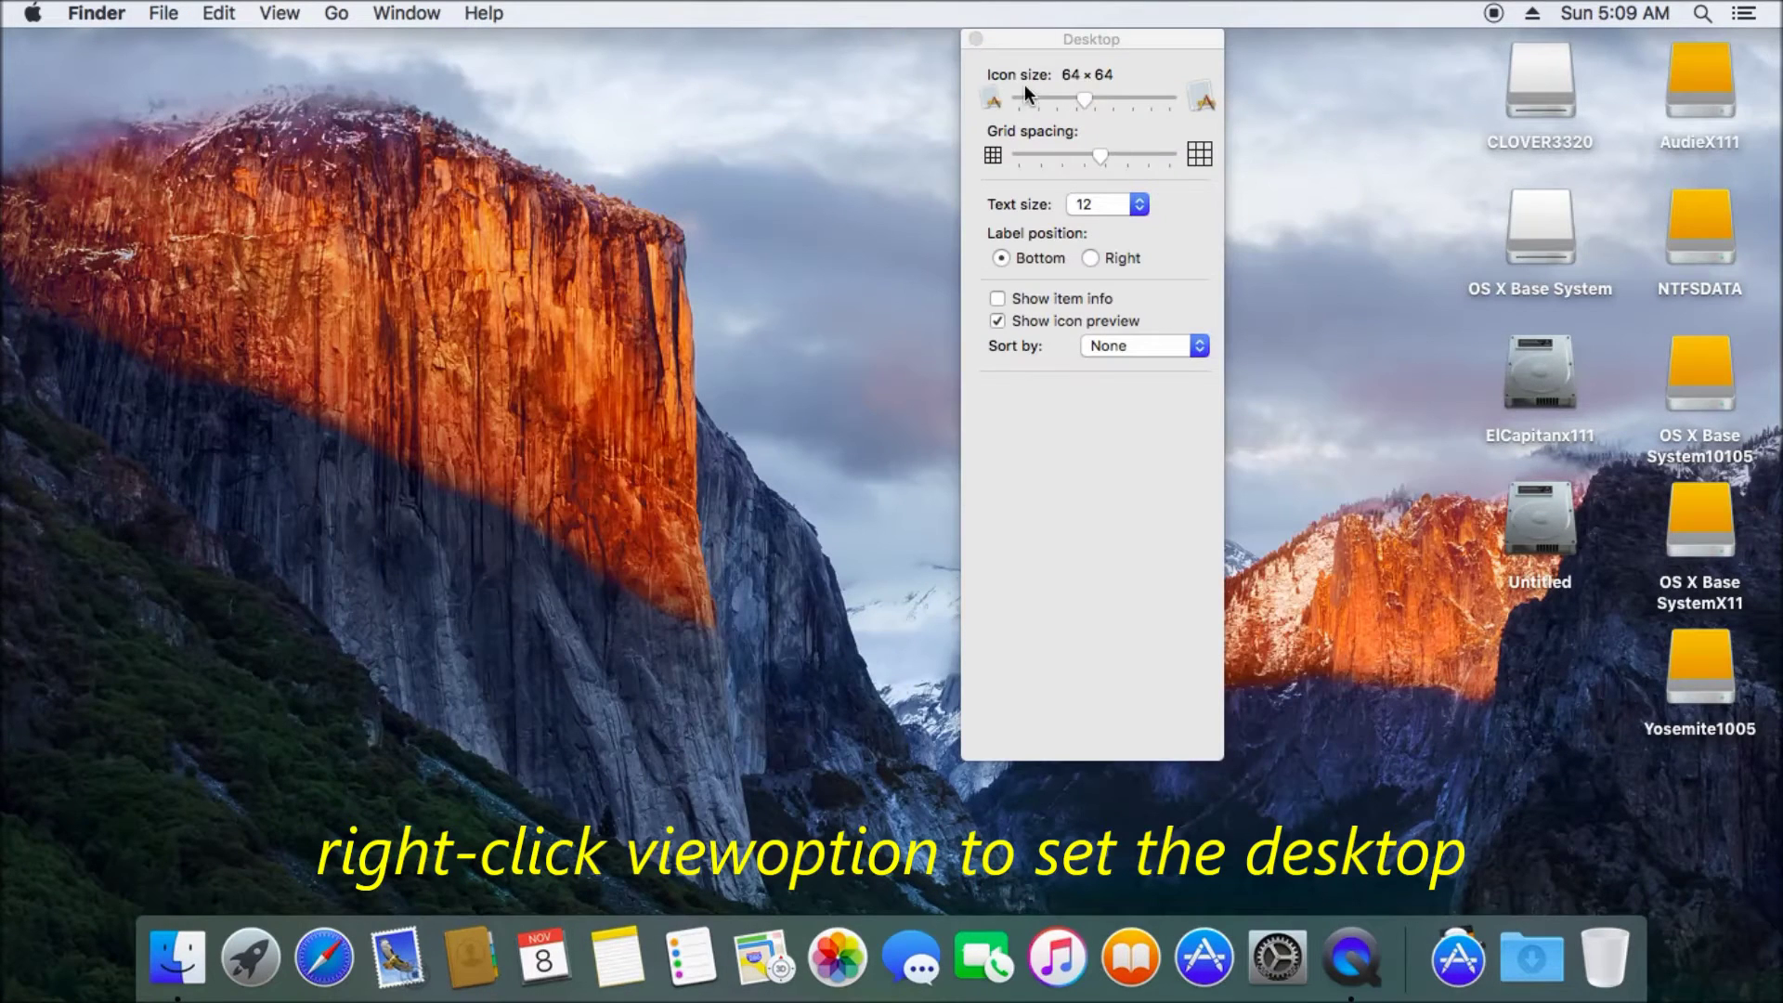
Set the desktop icon size to 48 × 48 and the label text size to 10
{"action": "left_click_drag", "start_coordinate": [1043, 101], "coordinate": [1064, 102]}
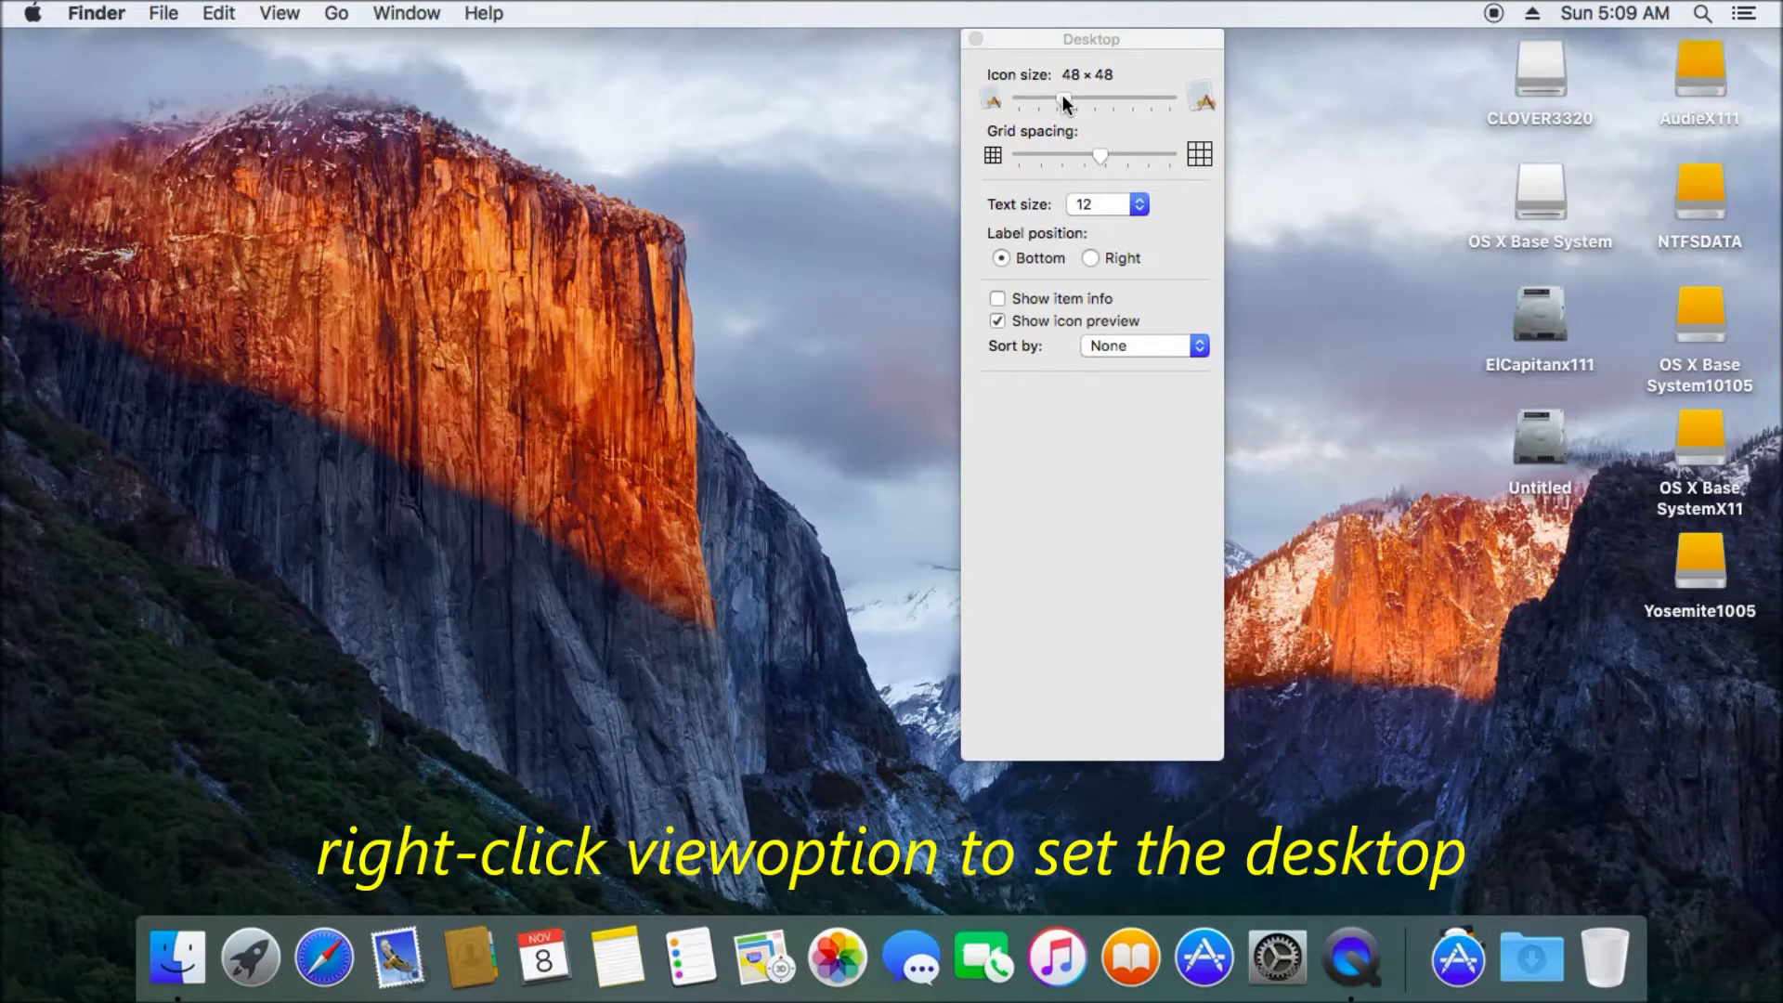
{"action": "left_click", "coordinate": [1098, 203]}
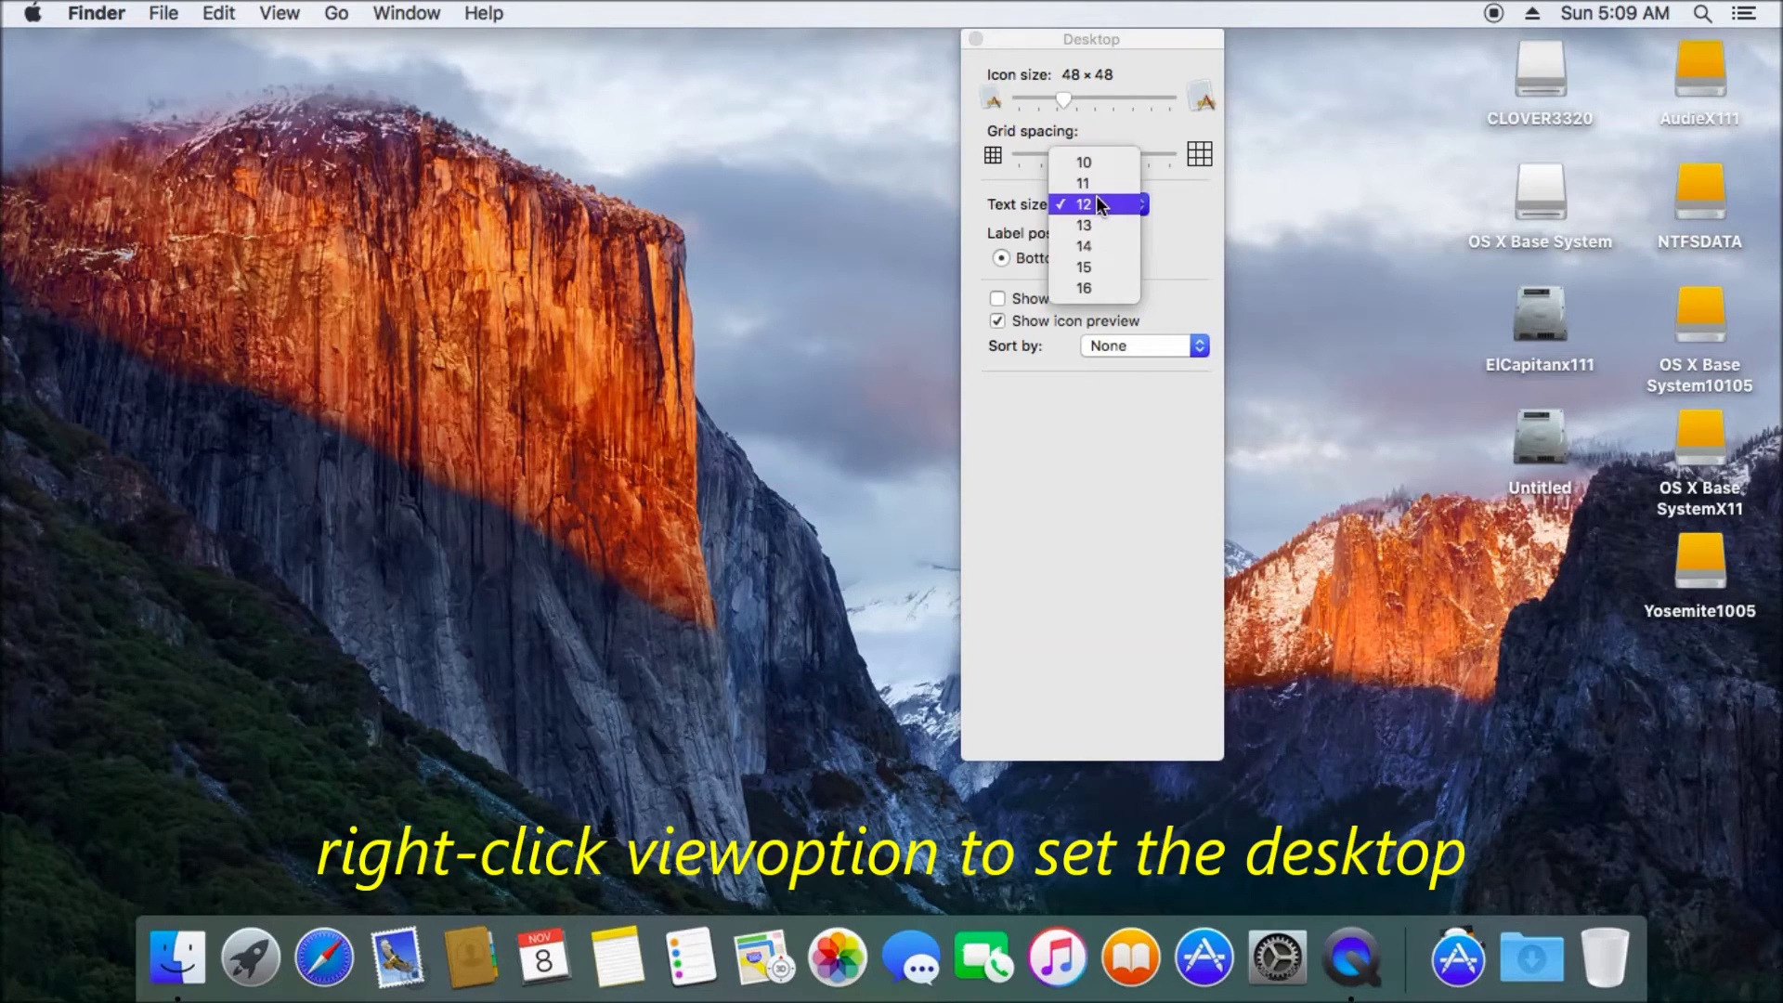
{"action": "left_click", "coordinate": [1084, 163]}
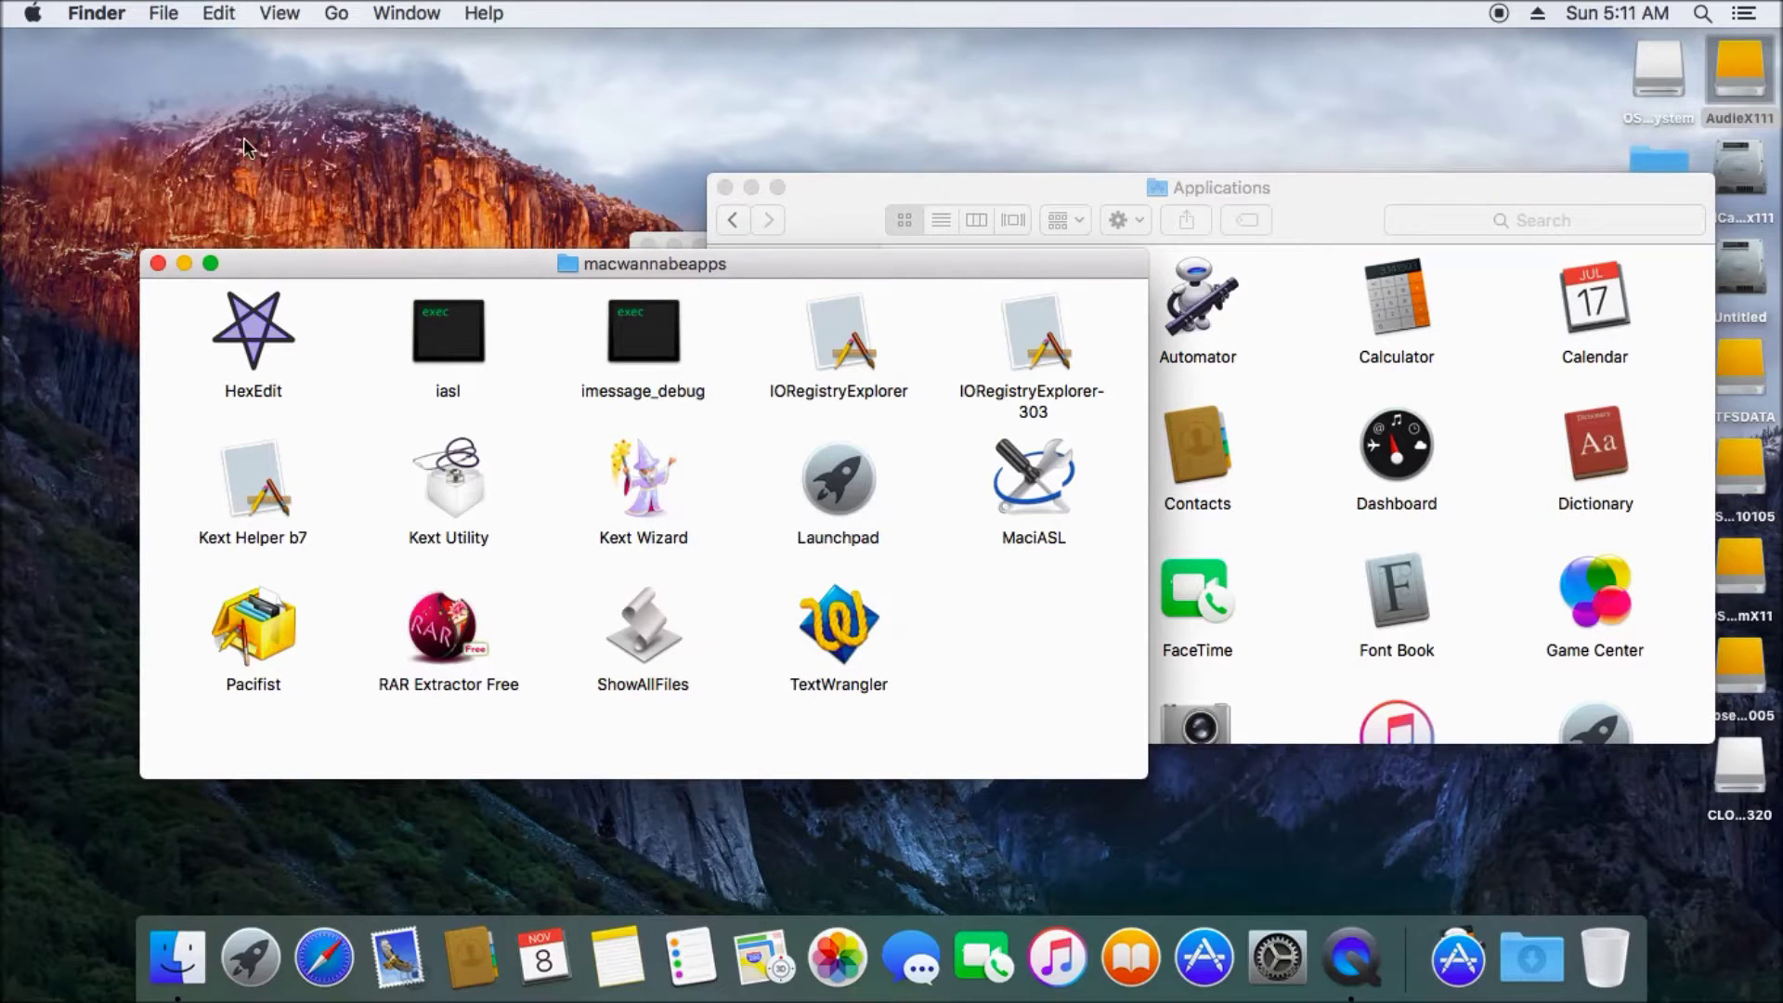
Copy all items except Launchpad from the macwannabeapps folder into the Applications folder
{"action": "left_click", "coordinate": [219, 13]}
{"action": "left_click", "coordinate": [252, 182]}
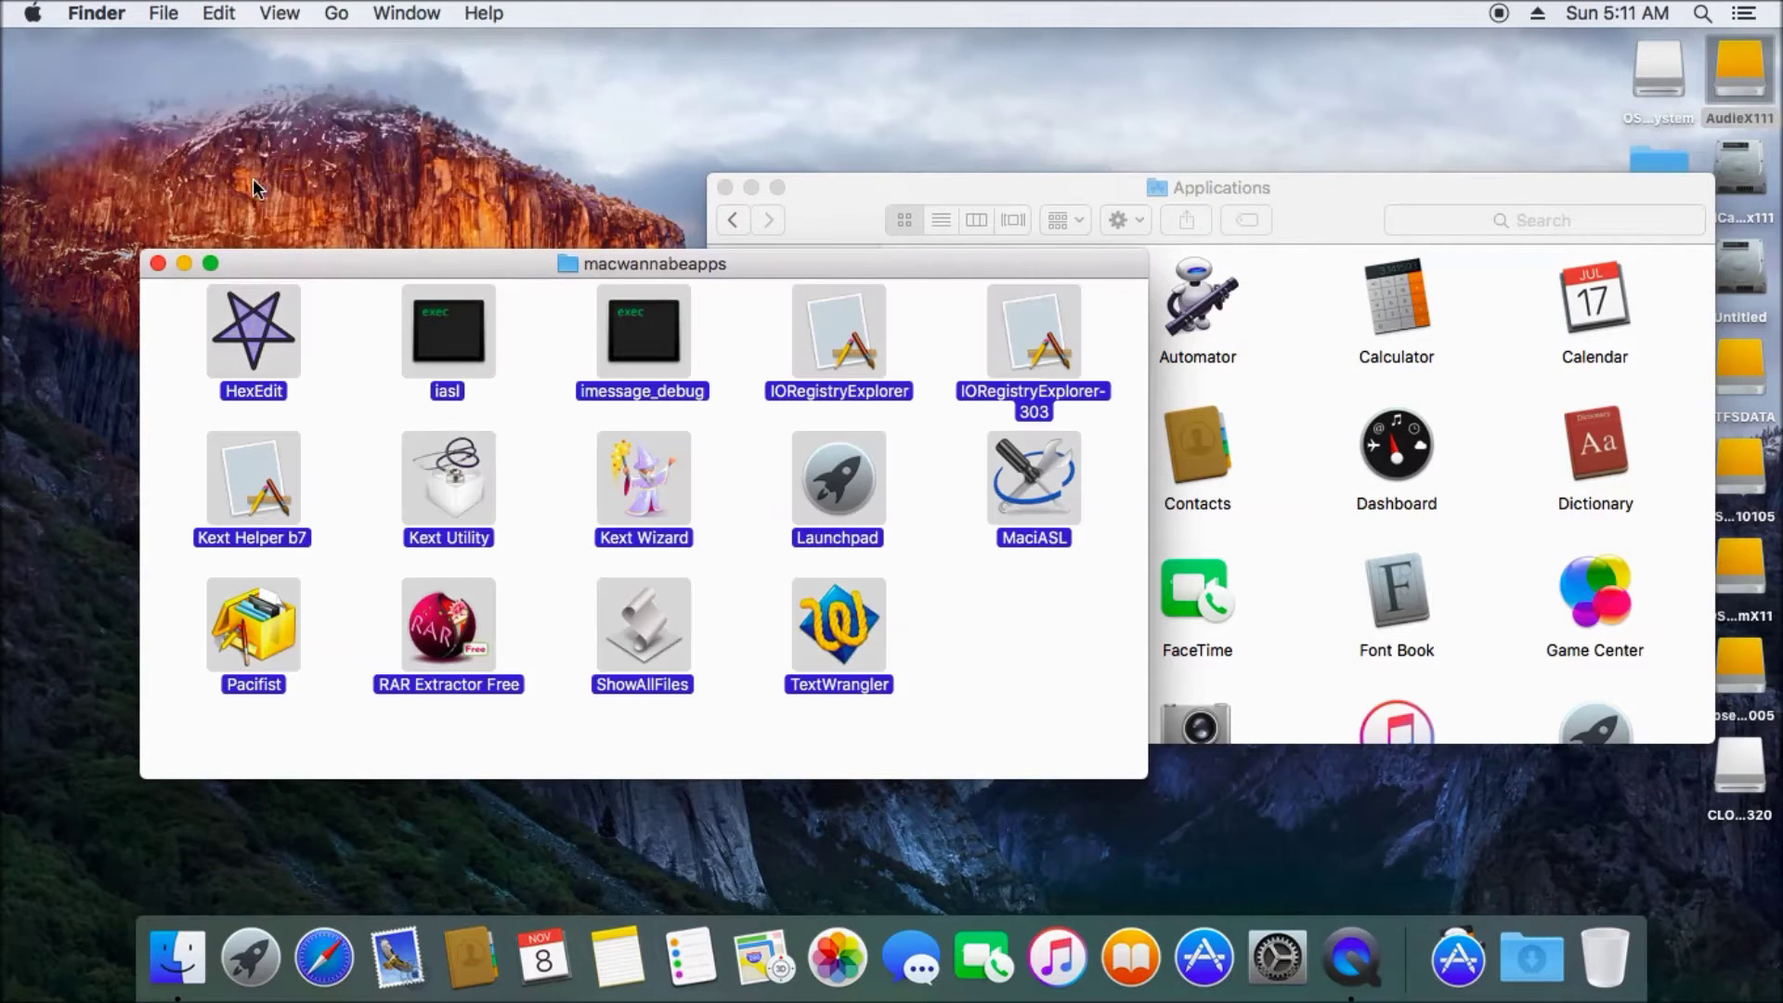
{"action": "left_click", "coordinate": [853, 492], "text": "super"}
{"action": "left_click_drag", "start_coordinate": [657, 348], "coordinate": [1385, 364]}
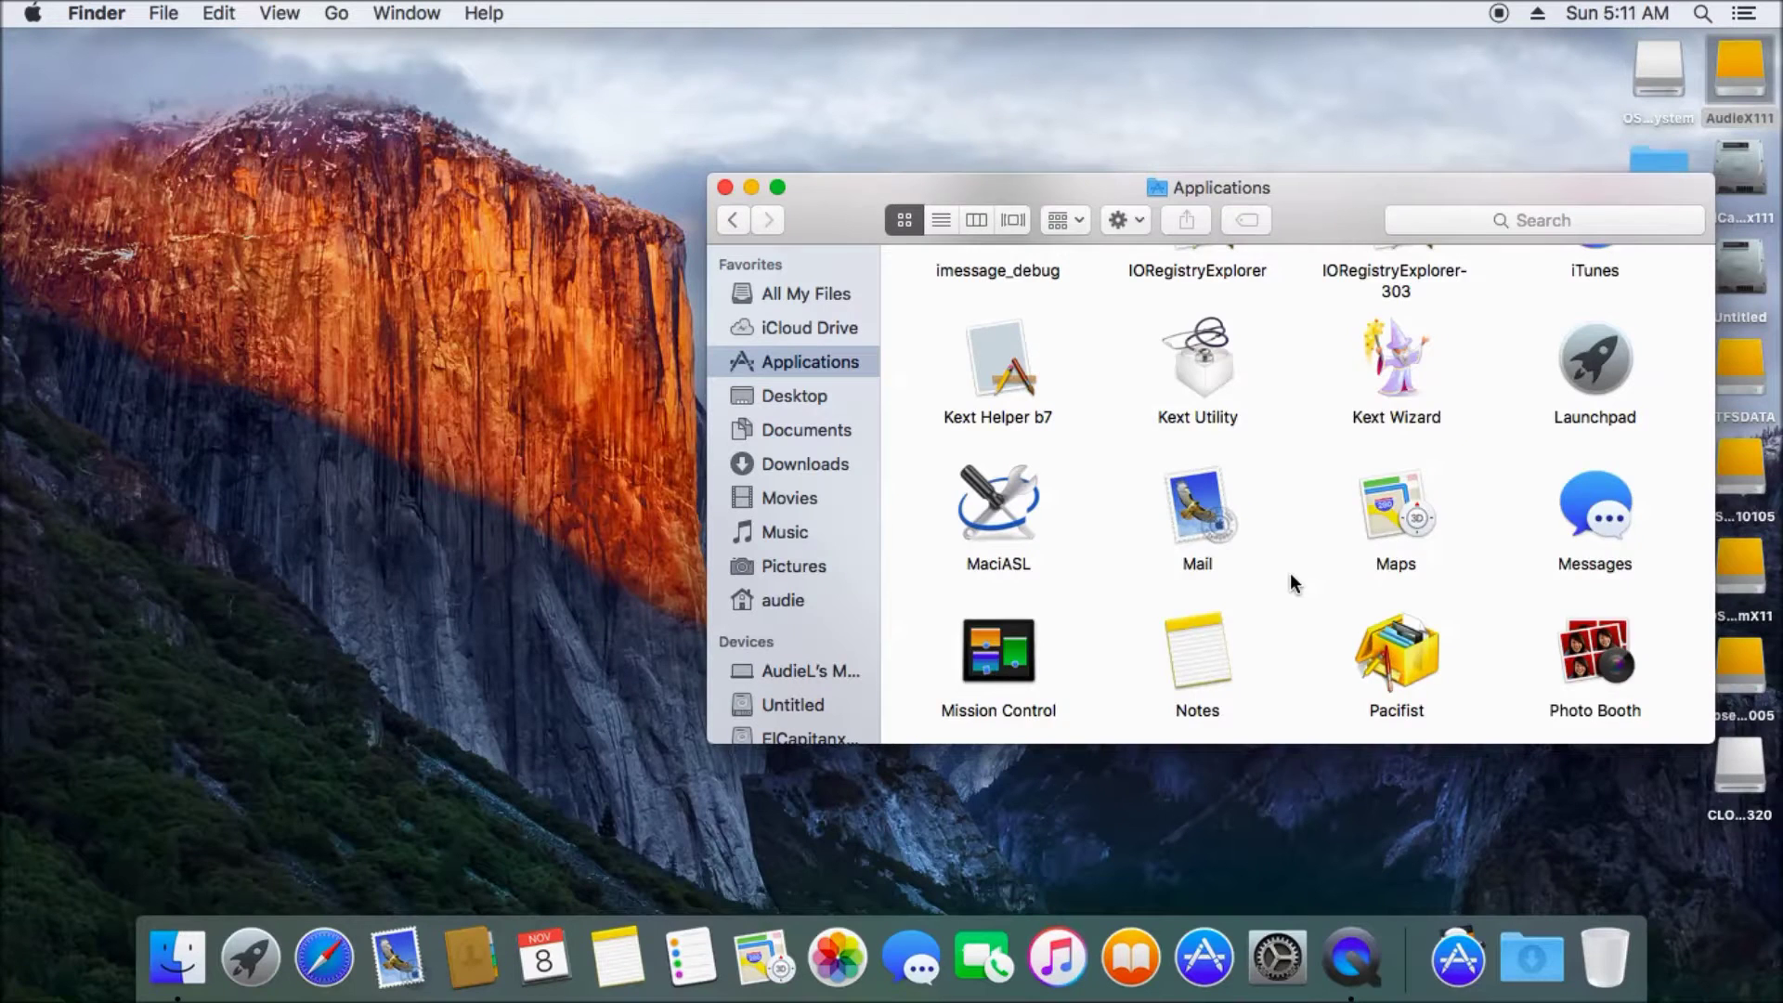
Open Kext Helper b7 and add RealtekRTL8111.kext, the FakePCIID_BCM94352Z kext and FakePCIID.kext from the bebe_kexts folder to its list
{"action": "scroll", "coordinate": [1290, 572], "scroll_direction": "up", "scroll_amount": 2}
{"action": "double_click", "coordinate": [999, 459]}
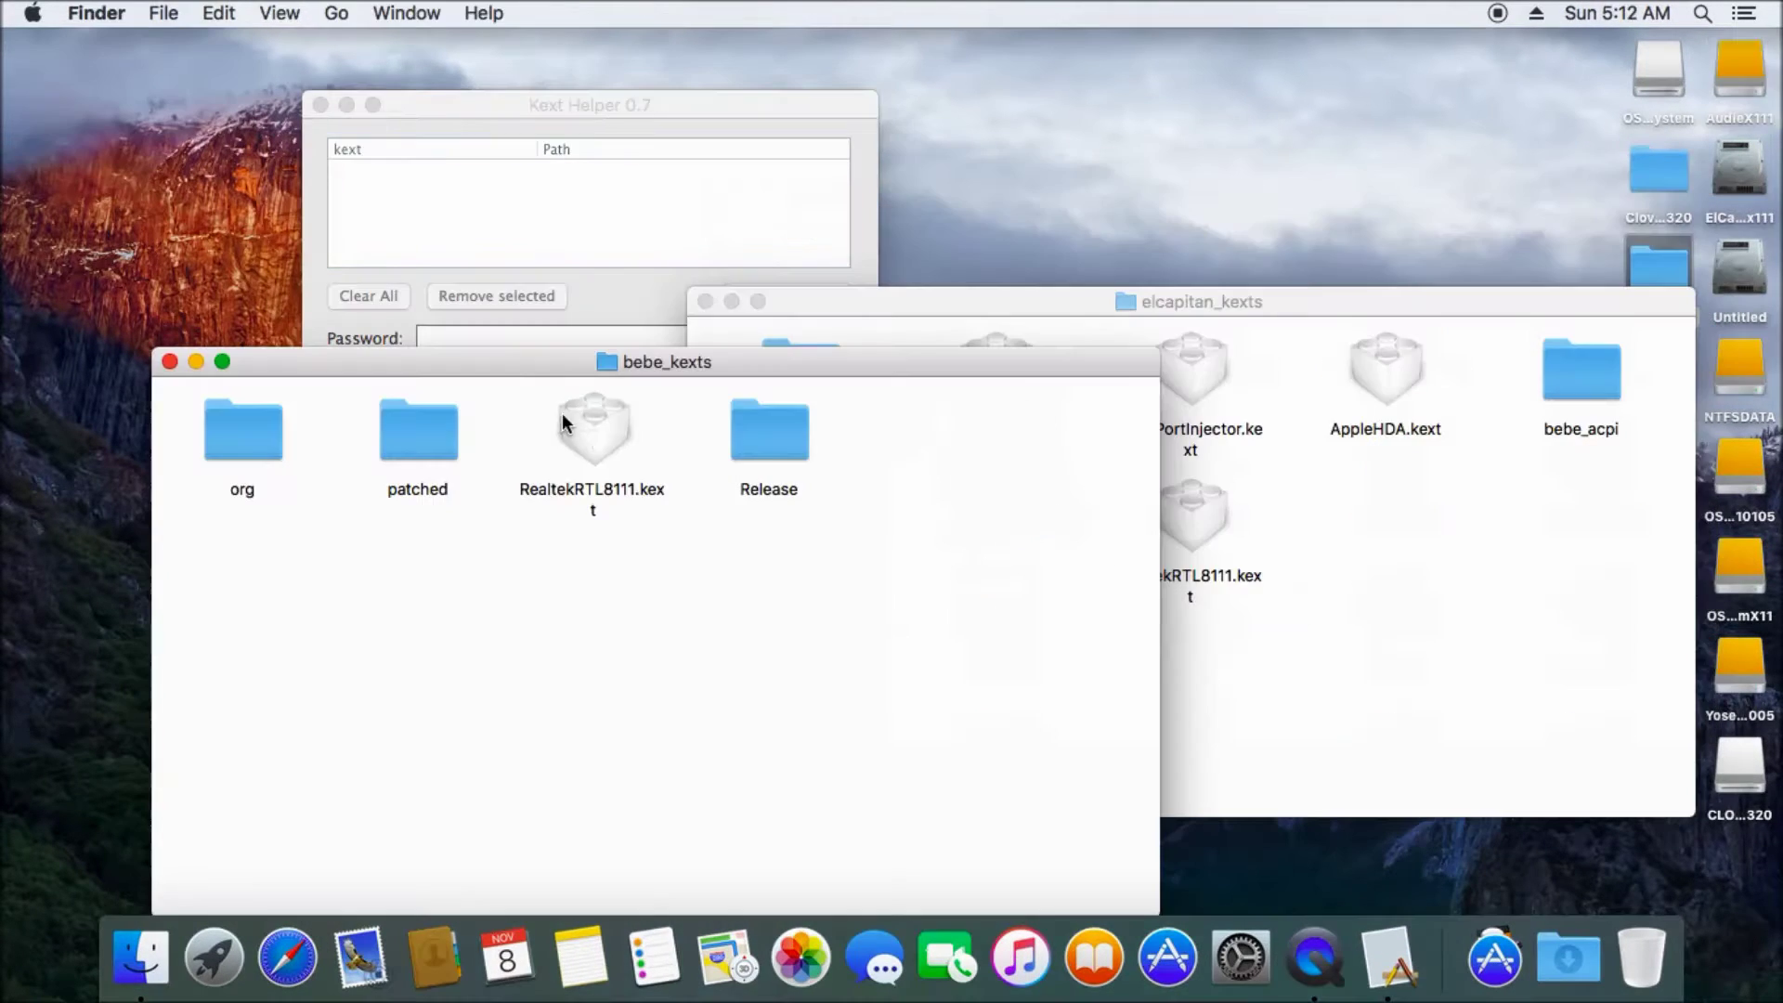
{"action": "left_click_drag", "start_coordinate": [594, 431], "coordinate": [493, 167]}
{"action": "double_click", "coordinate": [769, 434]}
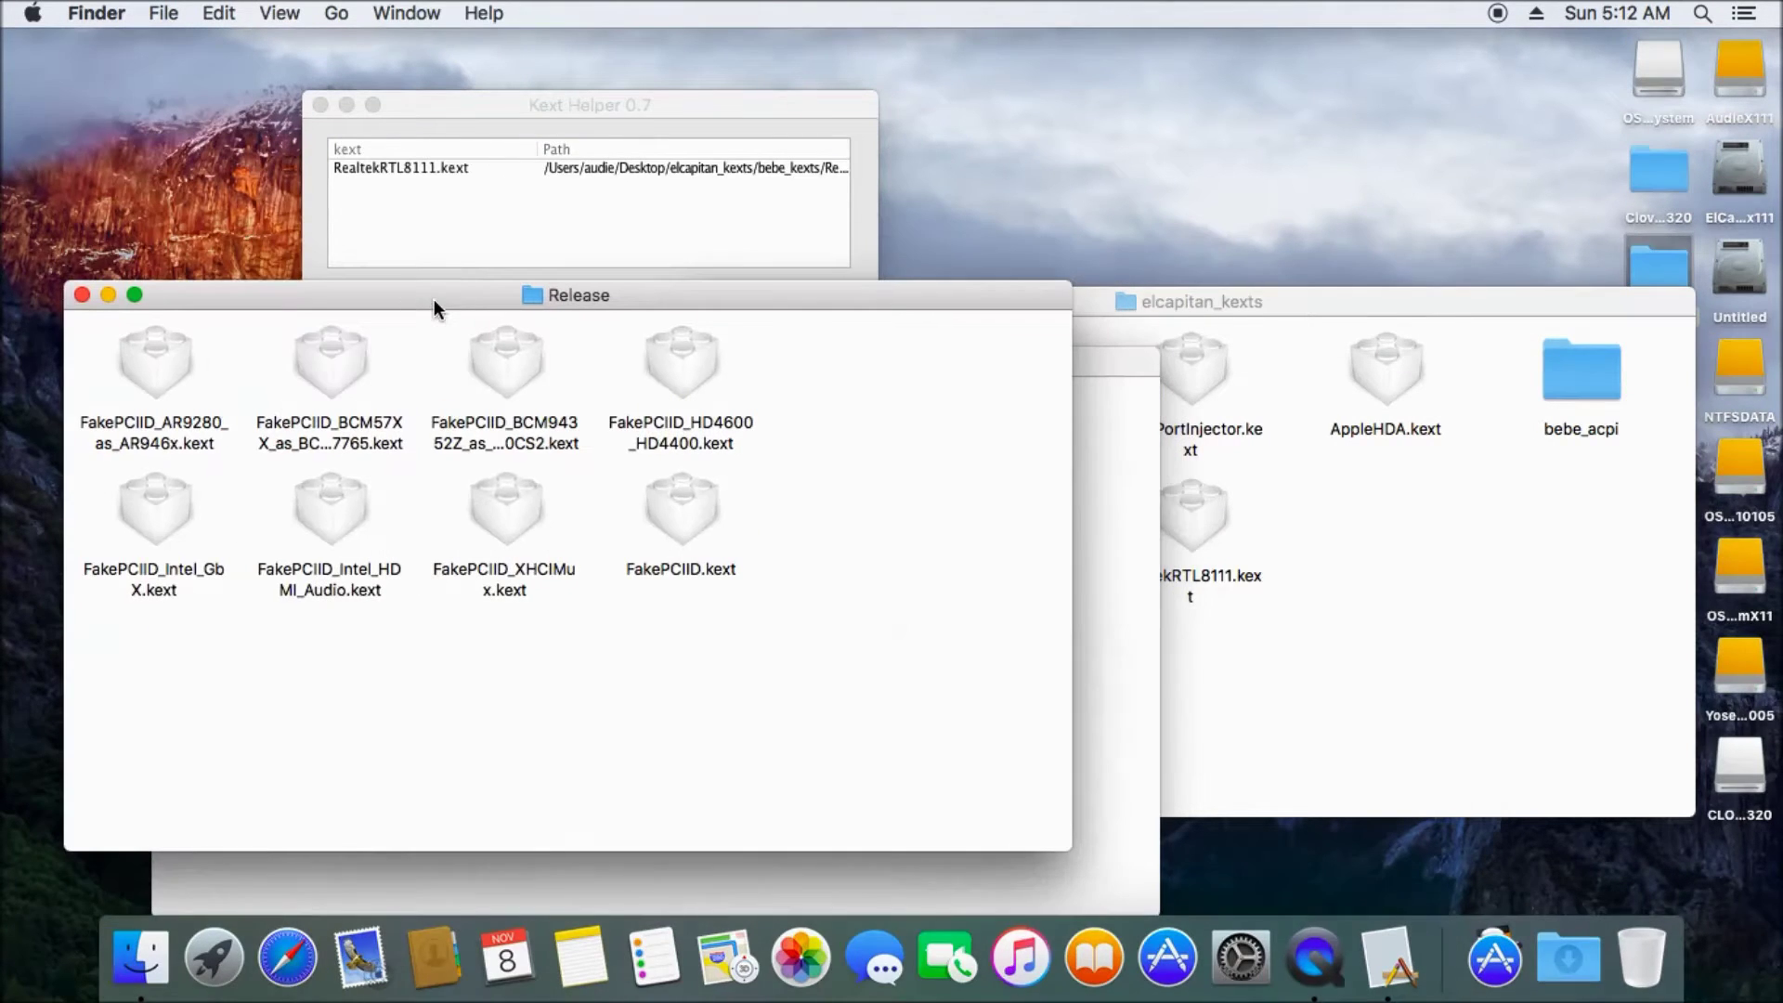
{"action": "left_click_drag", "start_coordinate": [514, 372], "coordinate": [508, 257]}
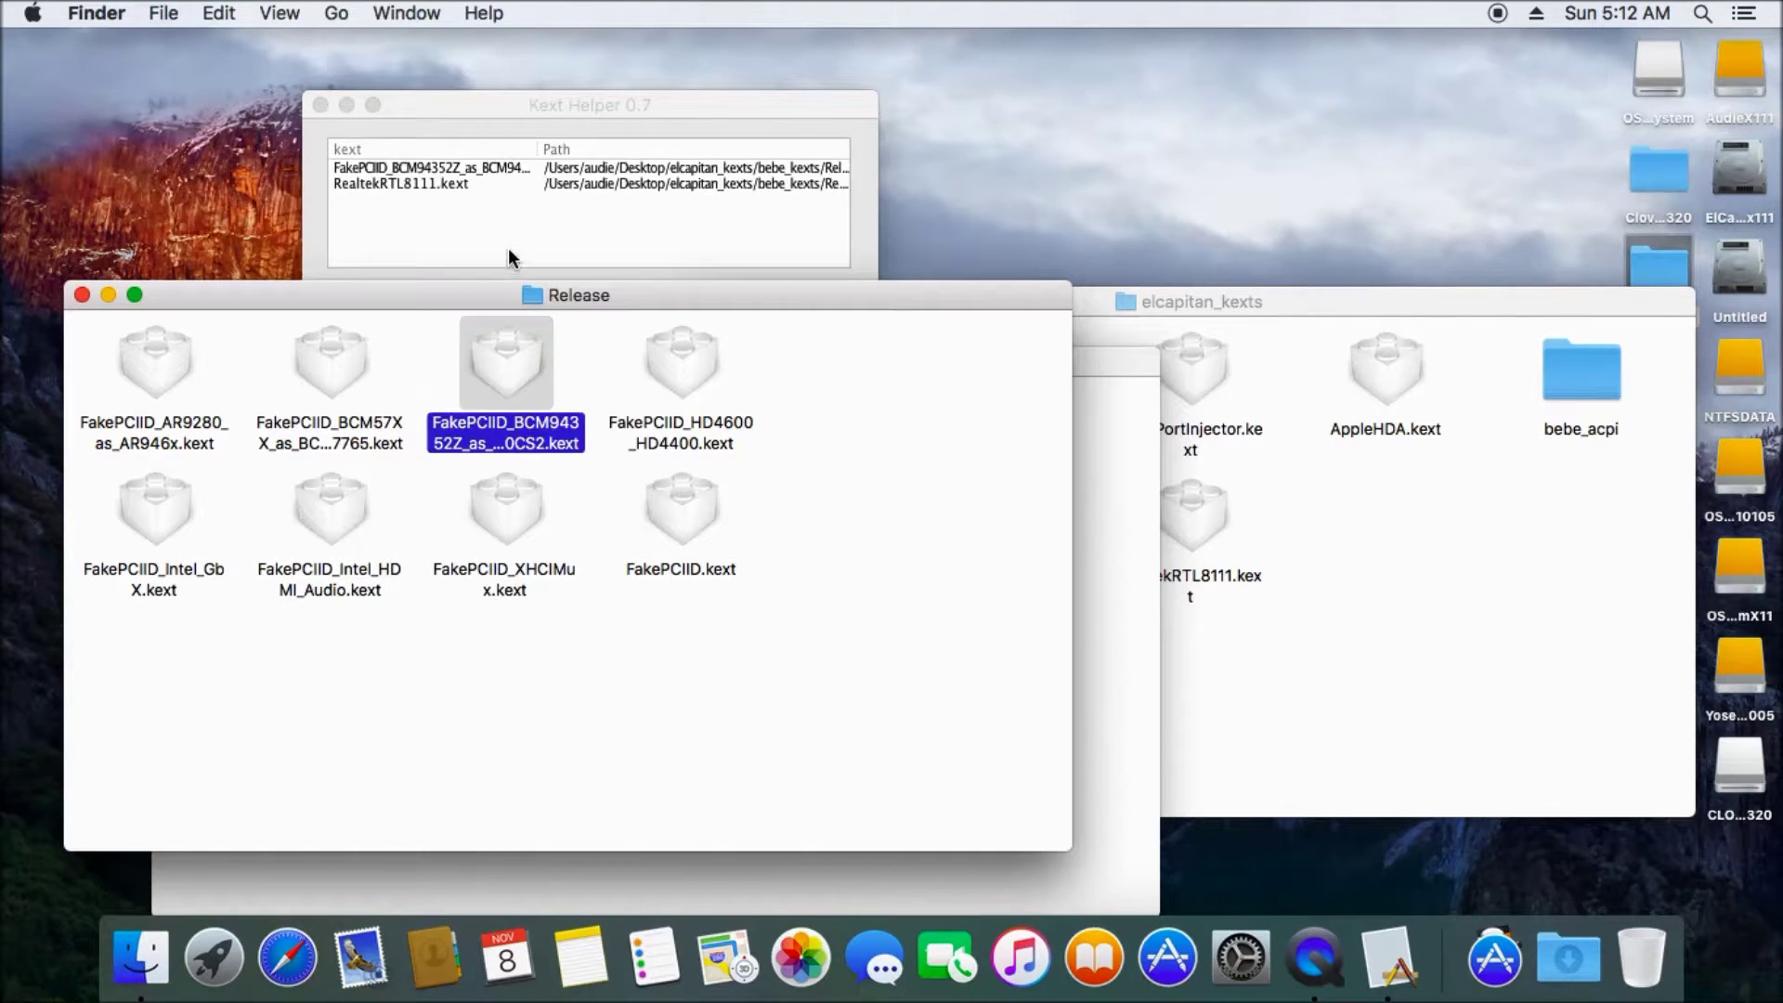
{"action": "left_click_drag", "start_coordinate": [682, 534], "coordinate": [581, 258]}
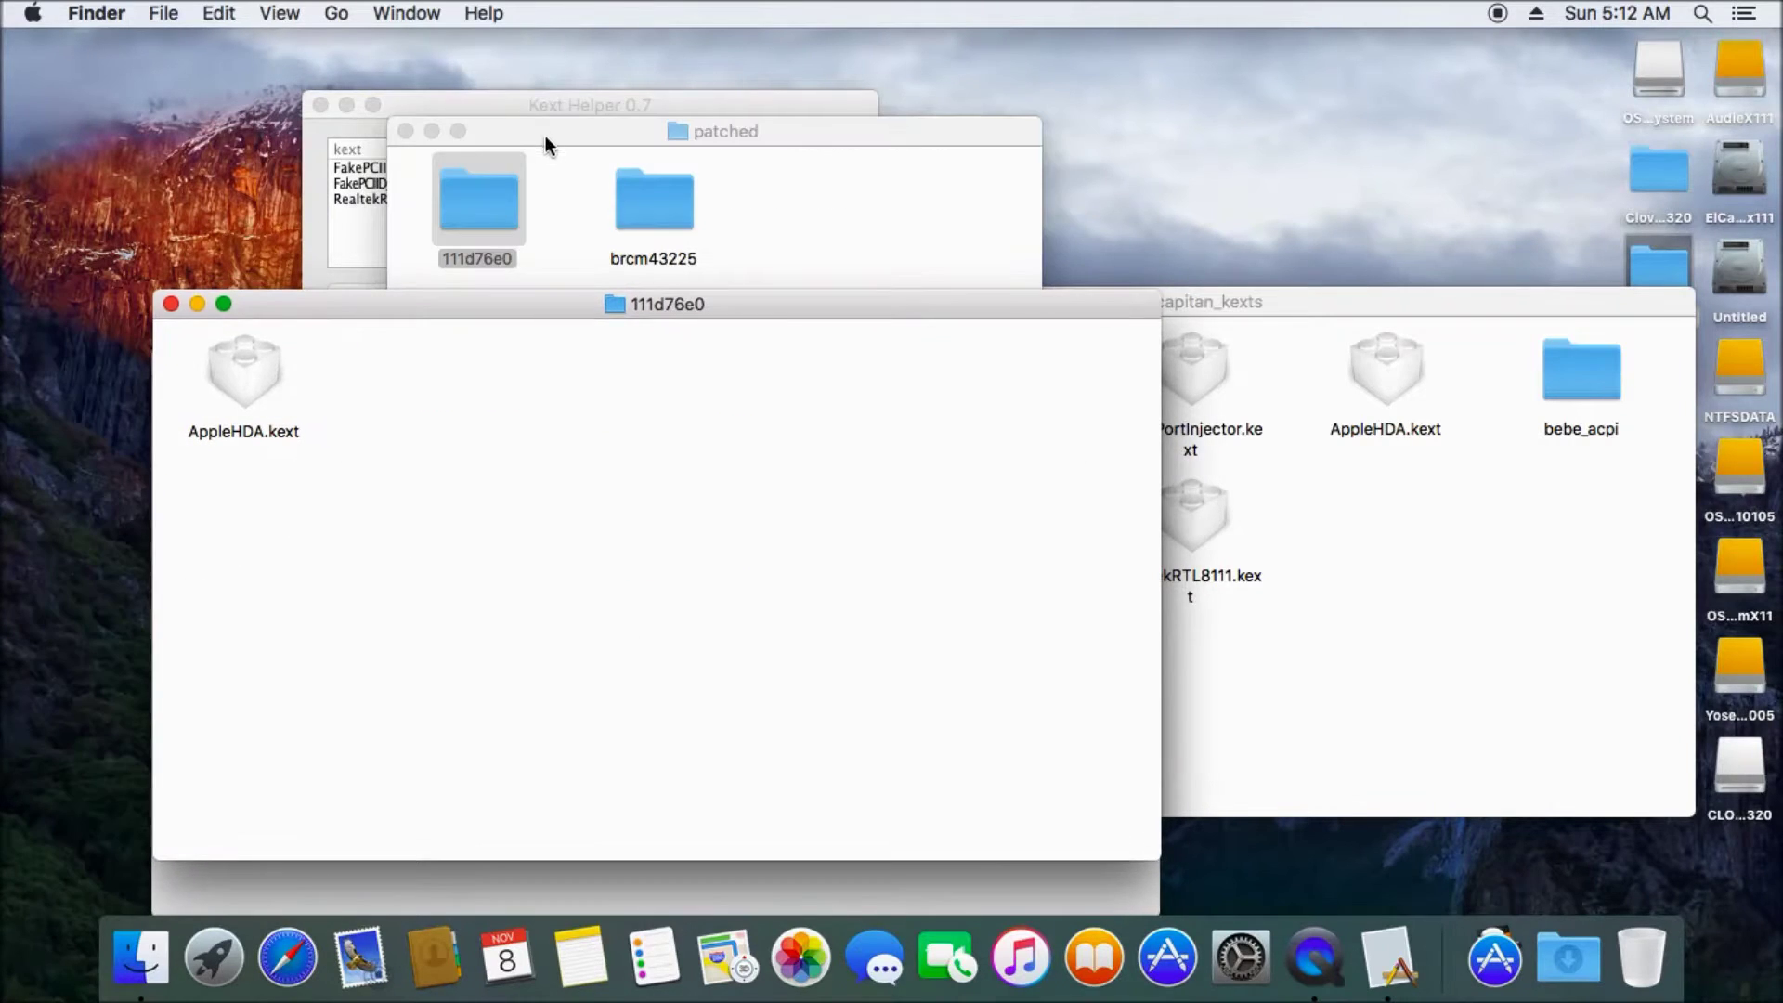
Add AppleHDA.kext from the patched 111d76e0 folder, plus ACPIBatteryManager.kext and AHCIPortInjector.kext from elcapitan_kexts, to the Kext Helper list
{"action": "left_click_drag", "start_coordinate": [548, 144], "coordinate": [973, 193]}
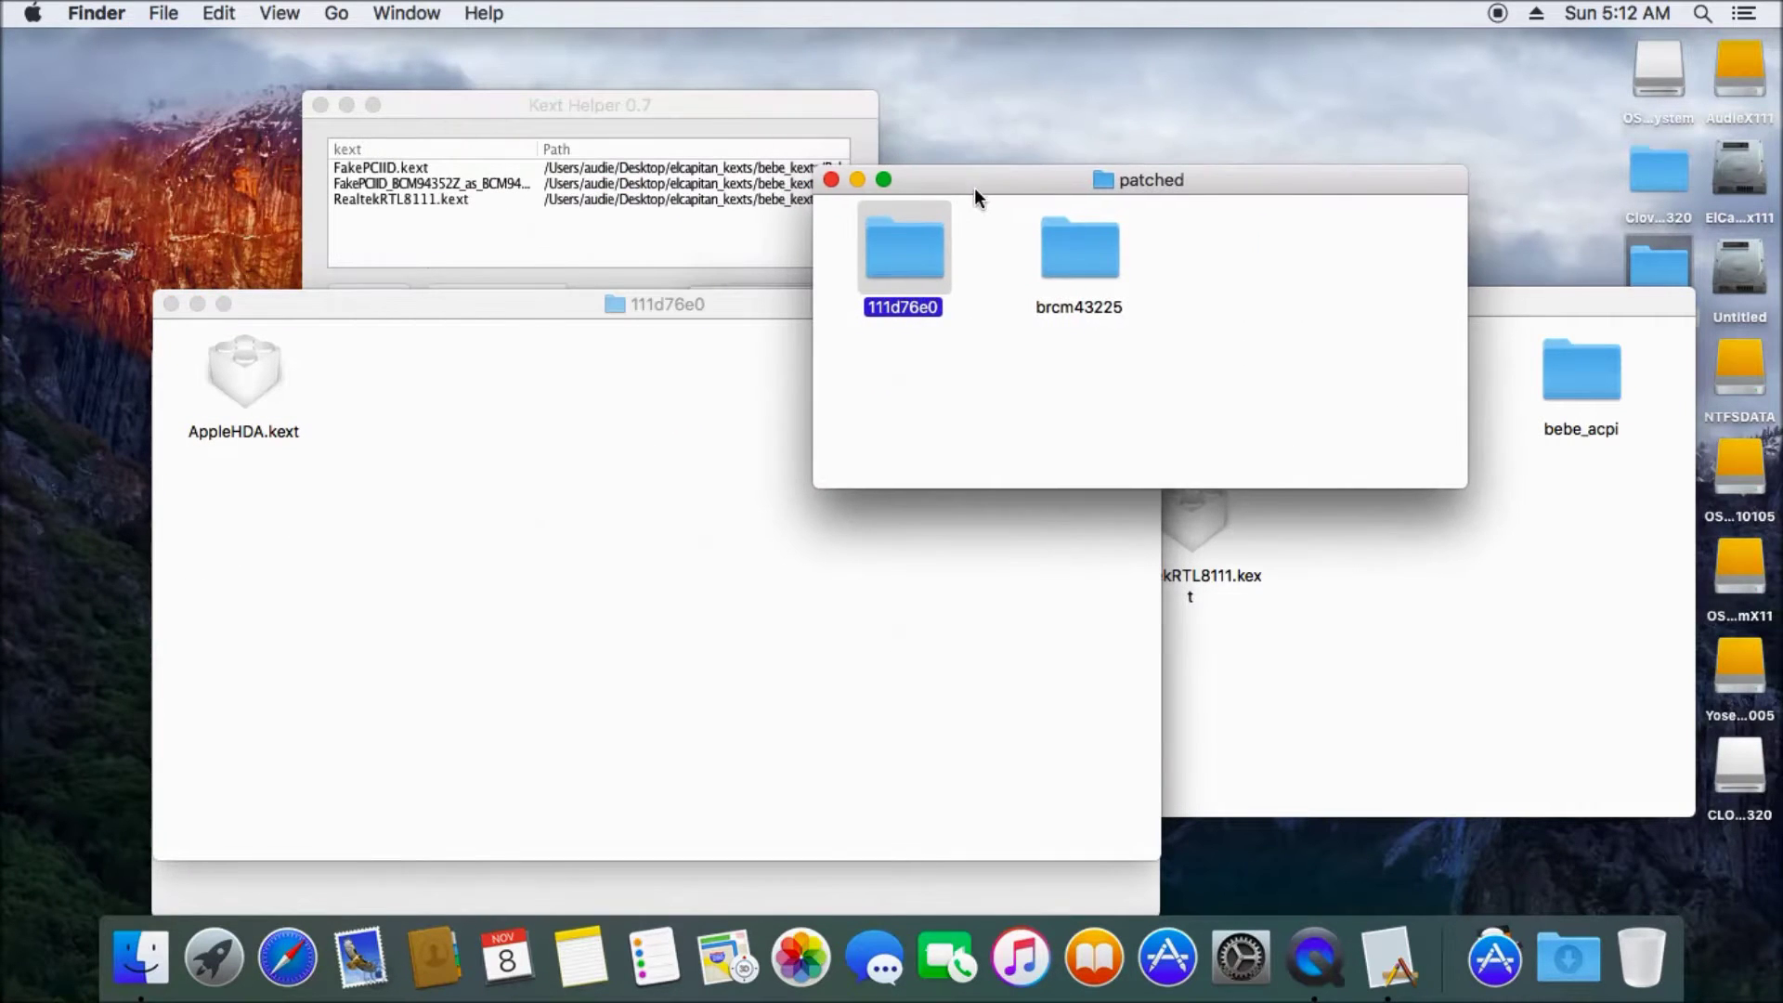
{"action": "left_click", "coordinate": [251, 390]}
{"action": "left_click_drag", "start_coordinate": [253, 409], "coordinate": [399, 232]}
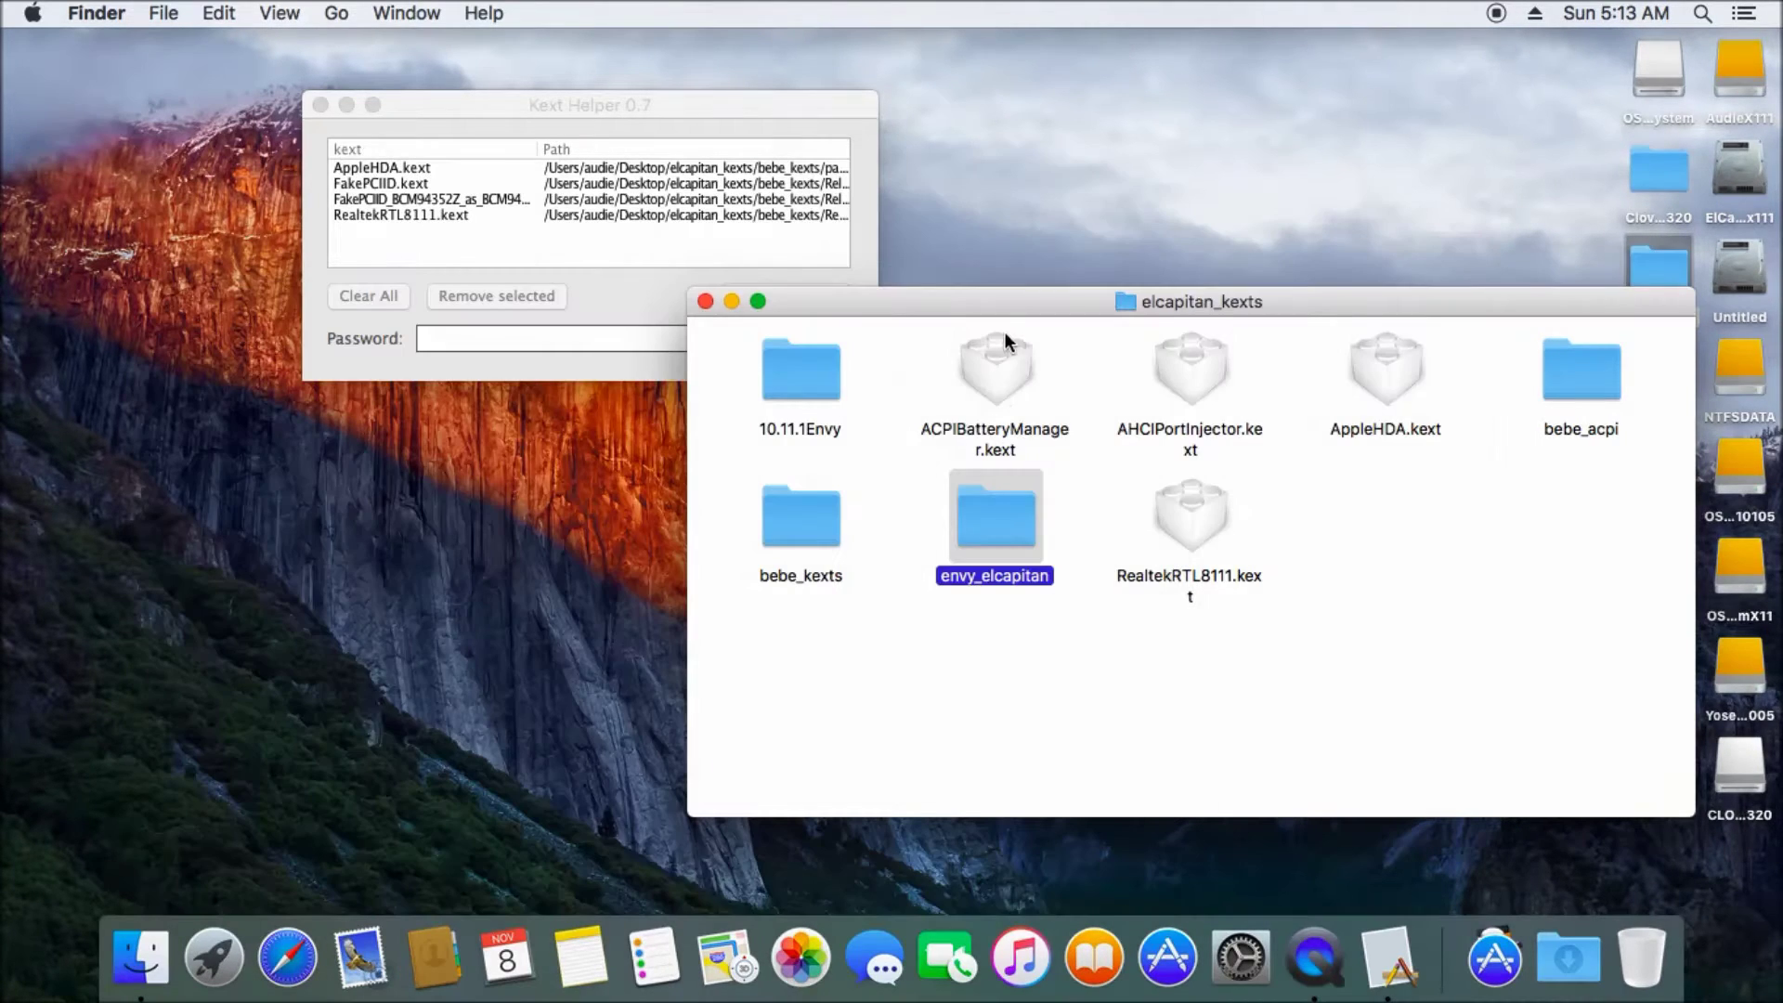
{"action": "left_click", "coordinate": [997, 371]}
{"action": "left_click_drag", "start_coordinate": [996, 371], "coordinate": [542, 258]}
{"action": "left_click_drag", "start_coordinate": [1183, 372], "coordinate": [661, 279]}
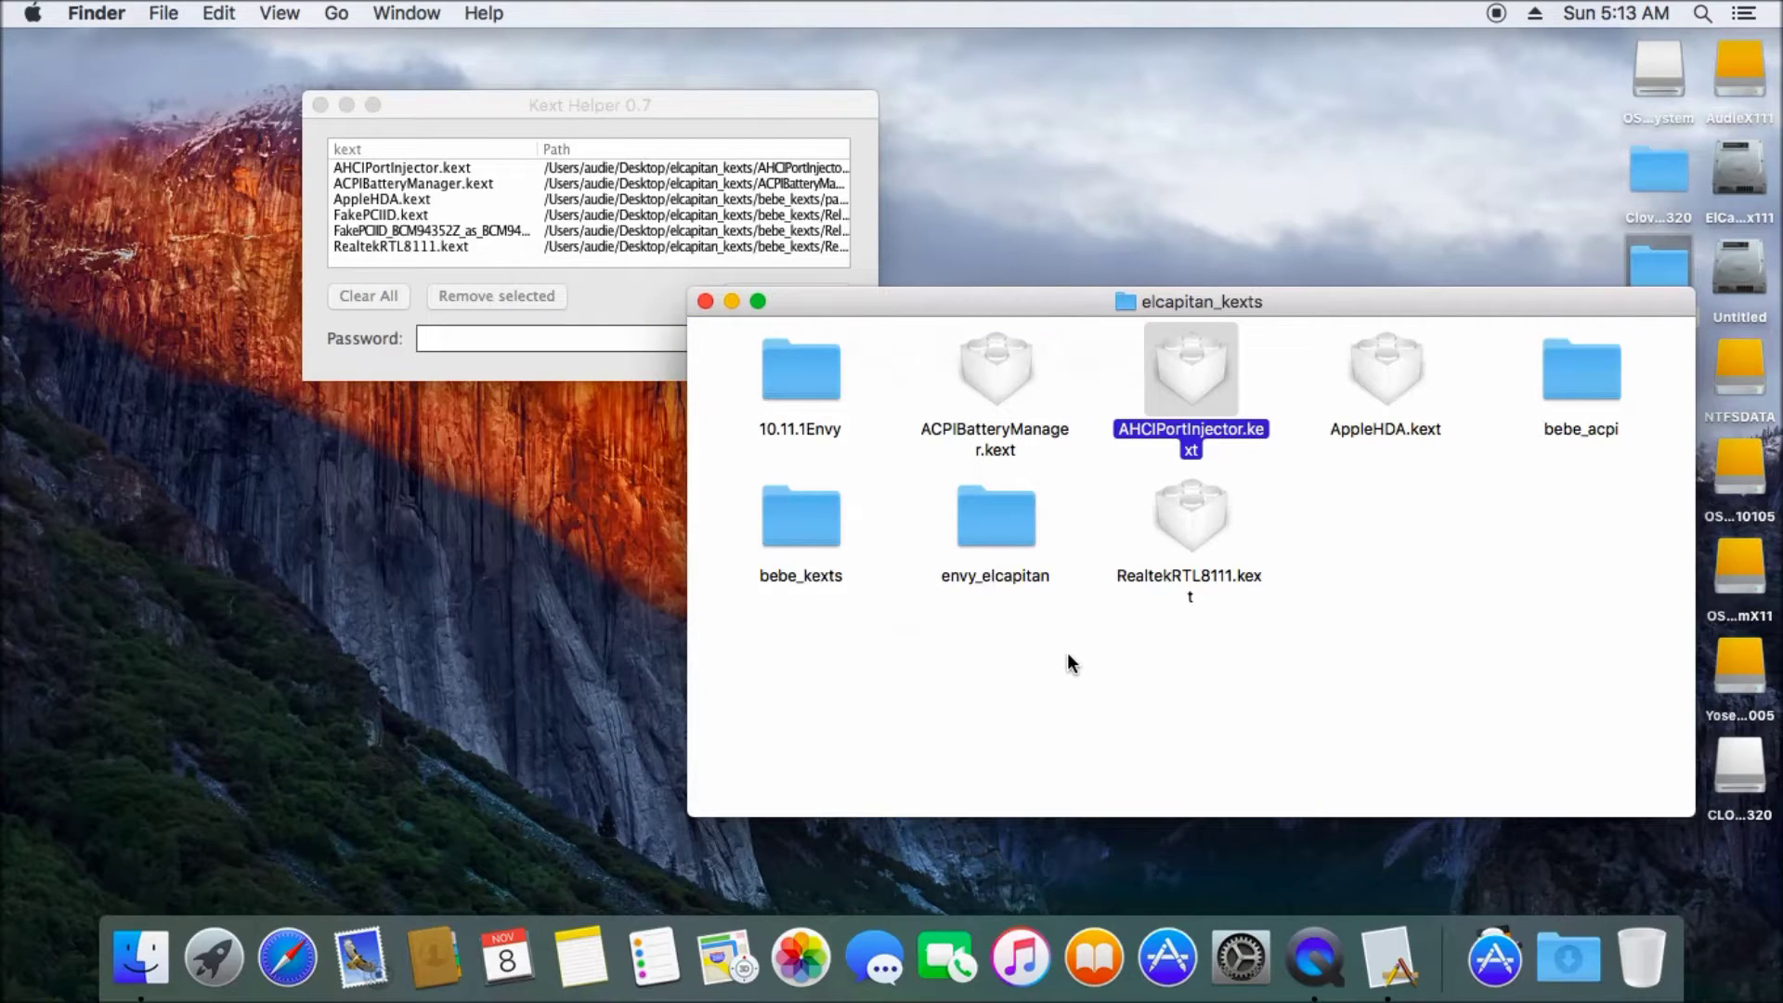
Enter the account password in Kext Helper and install the listed kexts, accepting the installation prompts
{"action": "left_click", "coordinate": [634, 336]}
{"action": "type", "text": "******"}
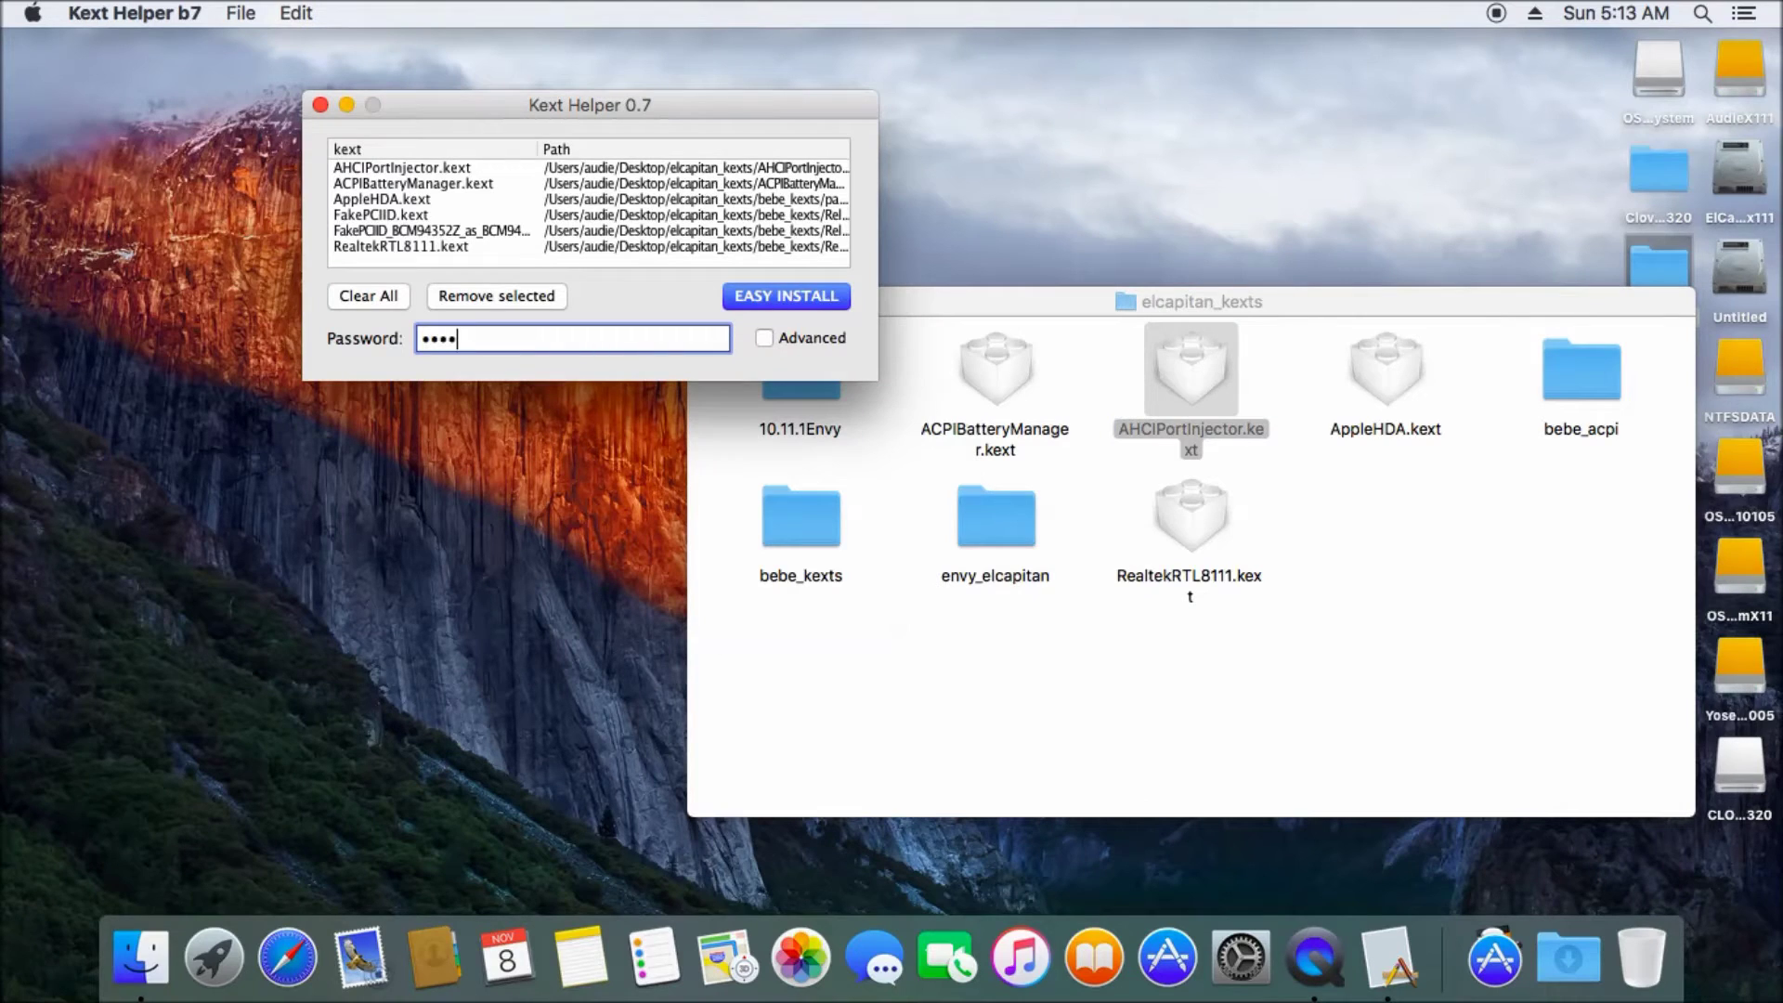
{"action": "key", "text": "Return"}
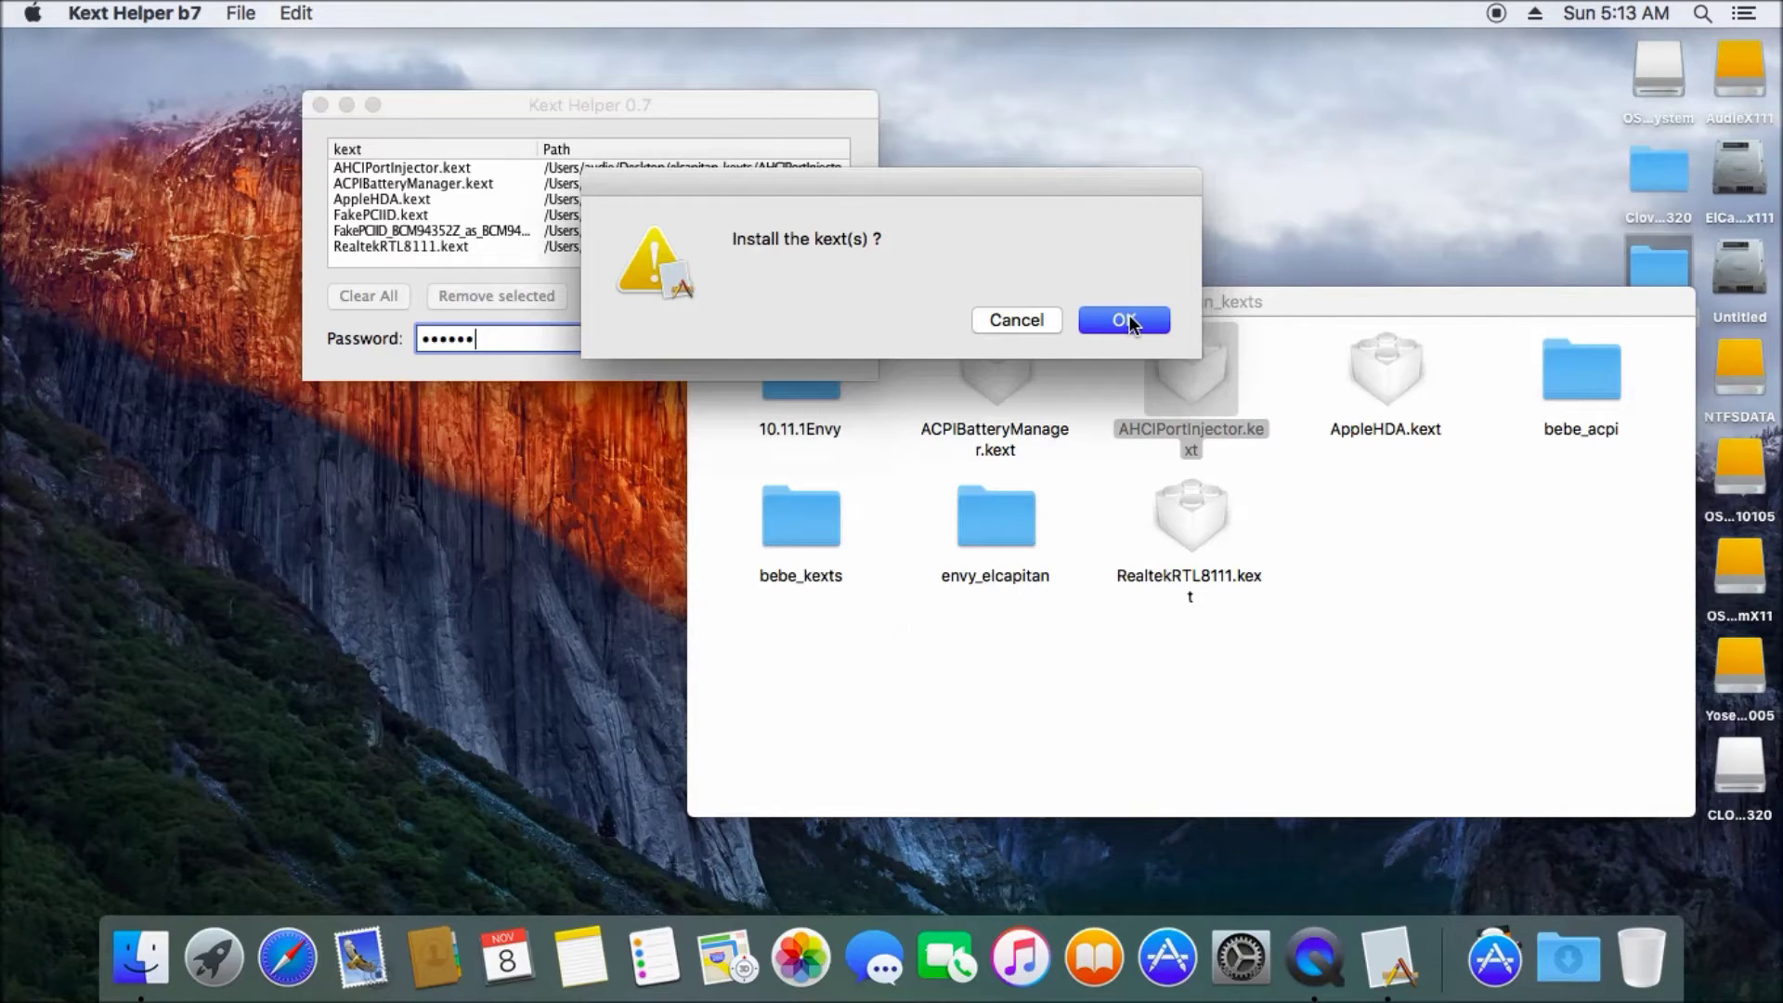
{"action": "left_click", "coordinate": [1122, 322]}
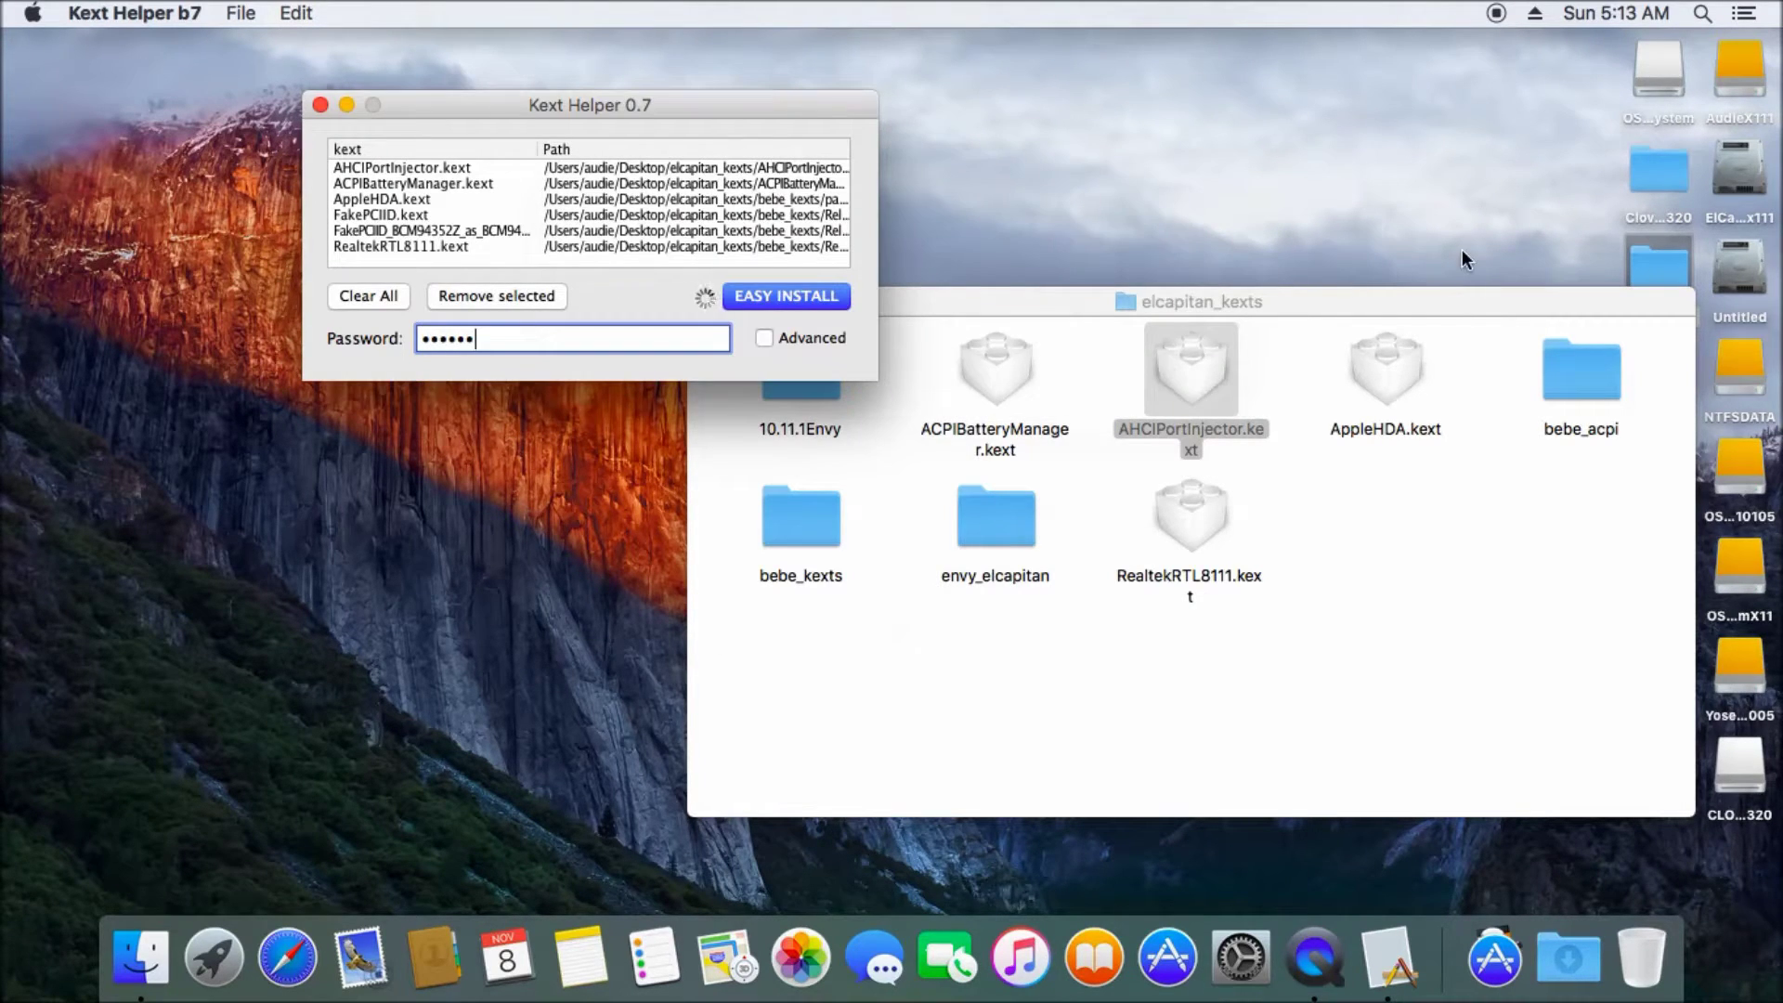
{"action": "left_click", "coordinate": [1122, 320]}
Close the Kext Helper window, force quit the application and close the elcapitan_kexts folder
{"action": "left_click", "coordinate": [317, 103]}
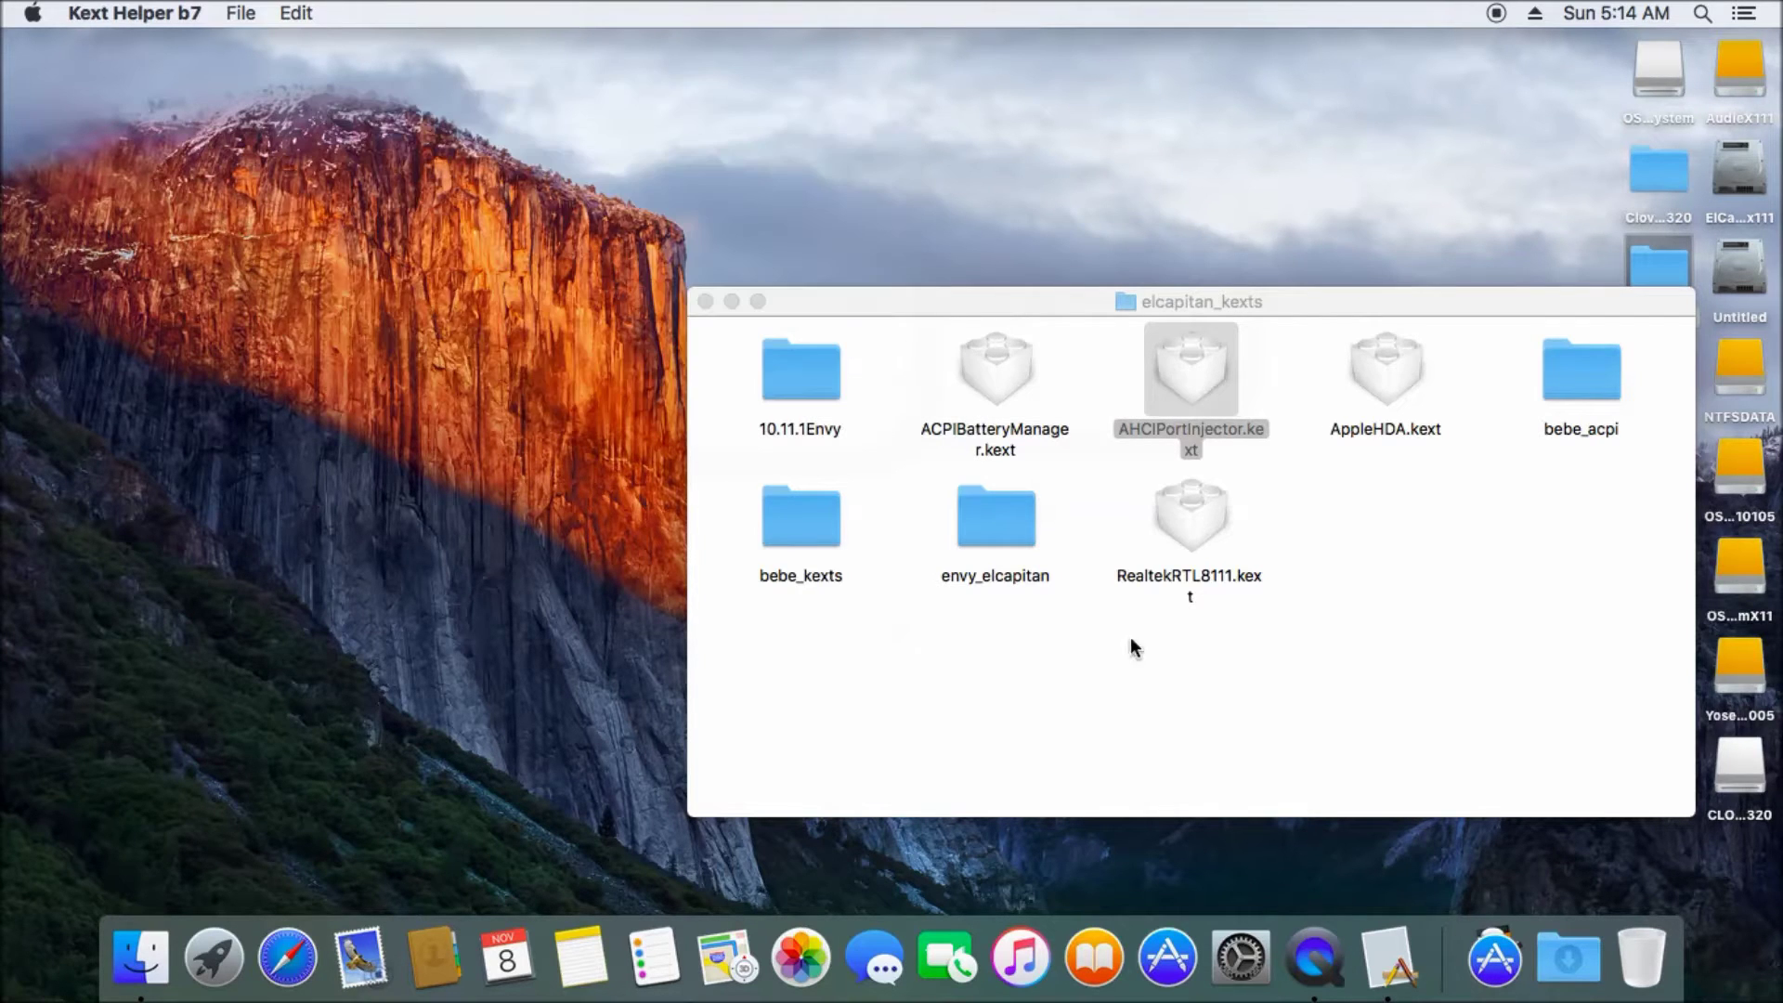
{"action": "left_click", "coordinate": [1384, 977]}
{"action": "right_click", "coordinate": [1384, 977]}
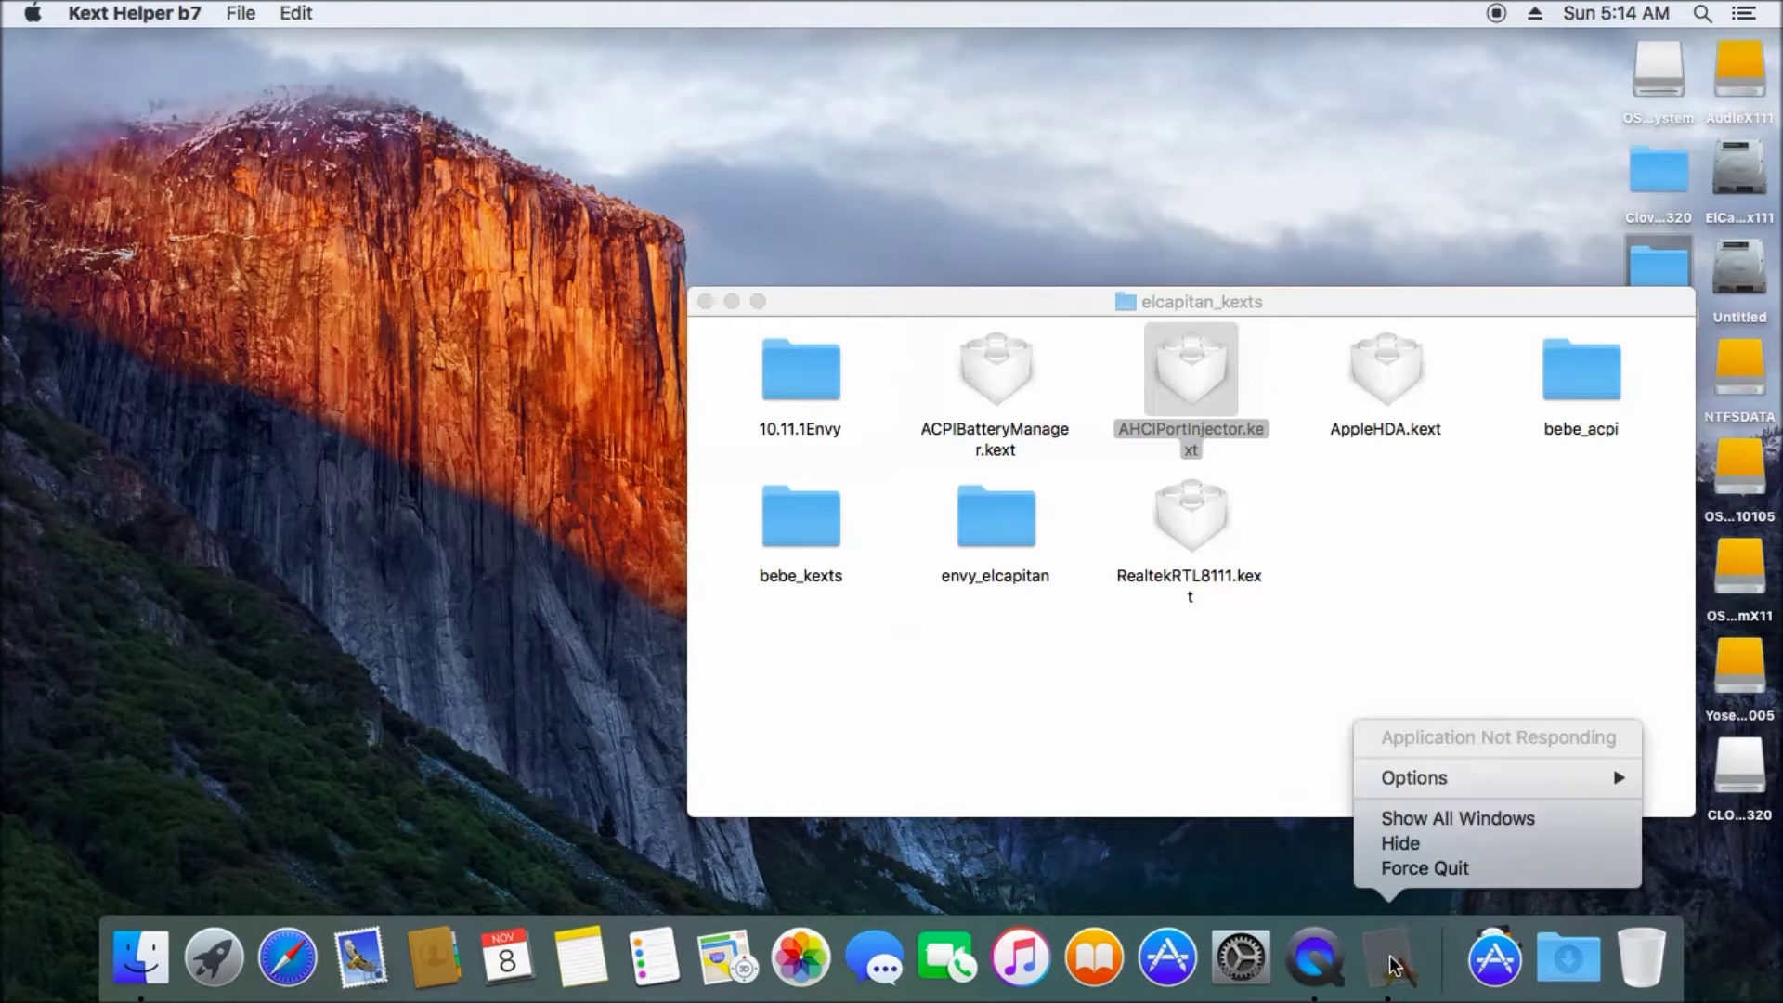
{"action": "left_click", "coordinate": [1449, 869]}
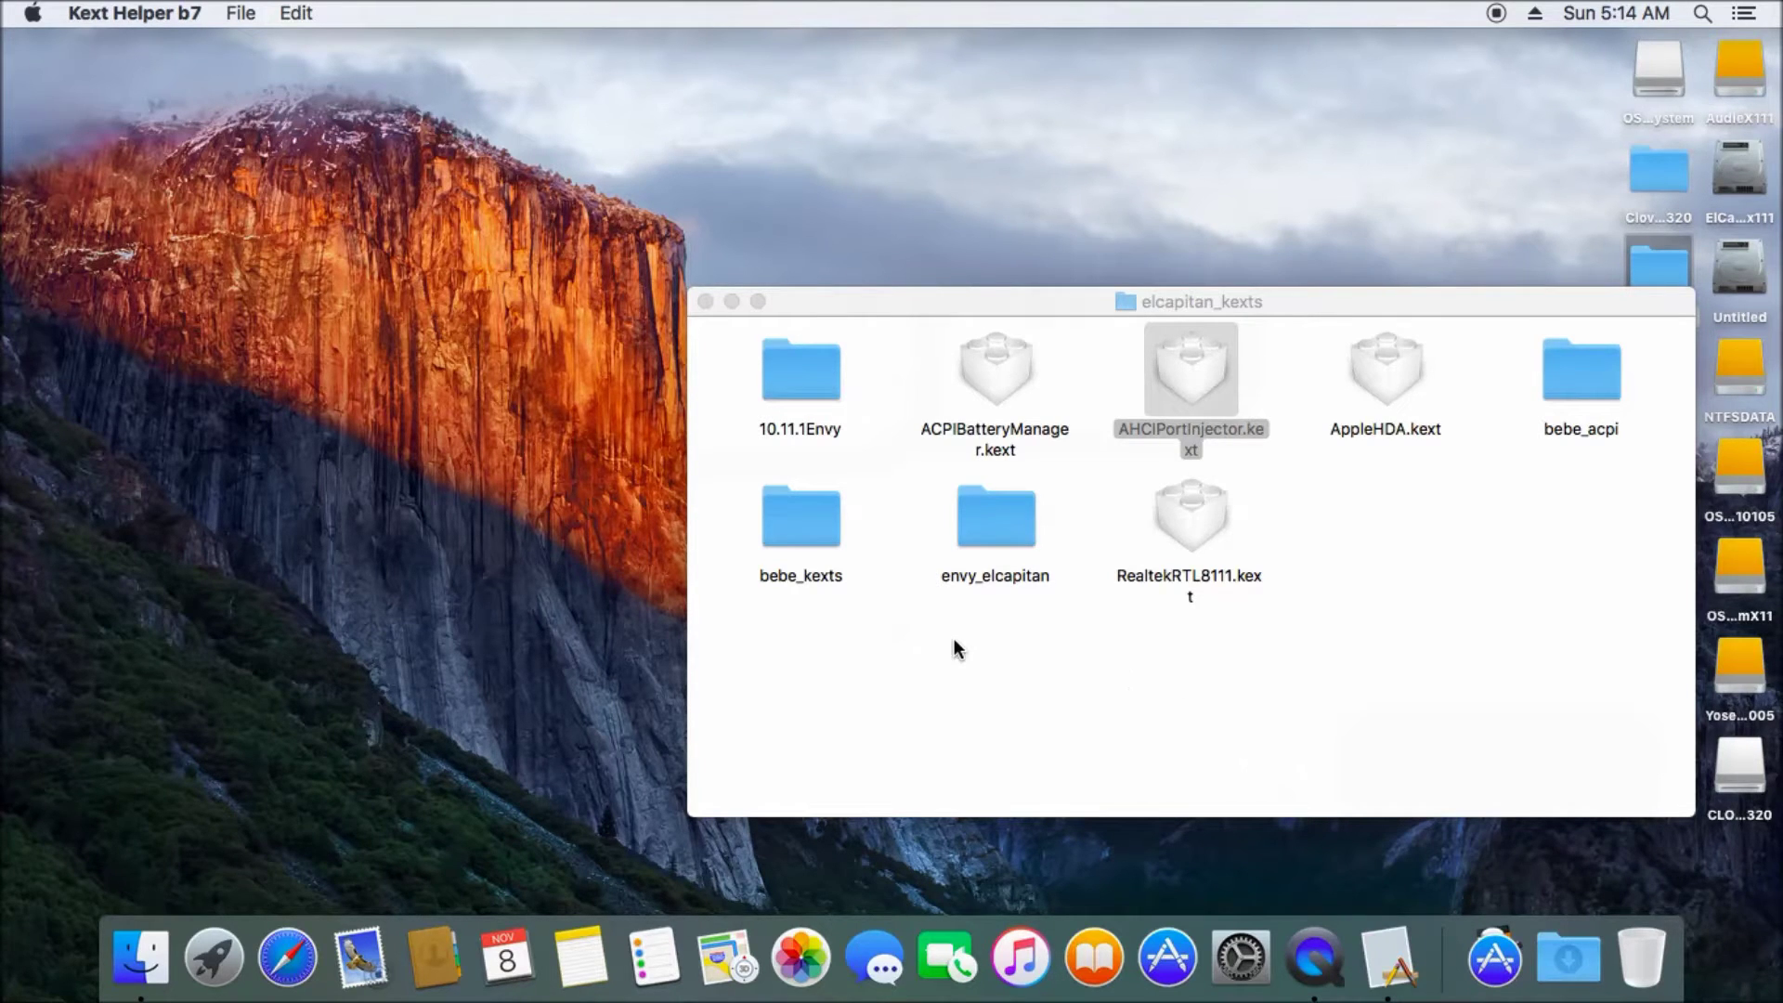
{"action": "left_click", "coordinate": [934, 361]}
{"action": "left_click", "coordinate": [705, 303]}
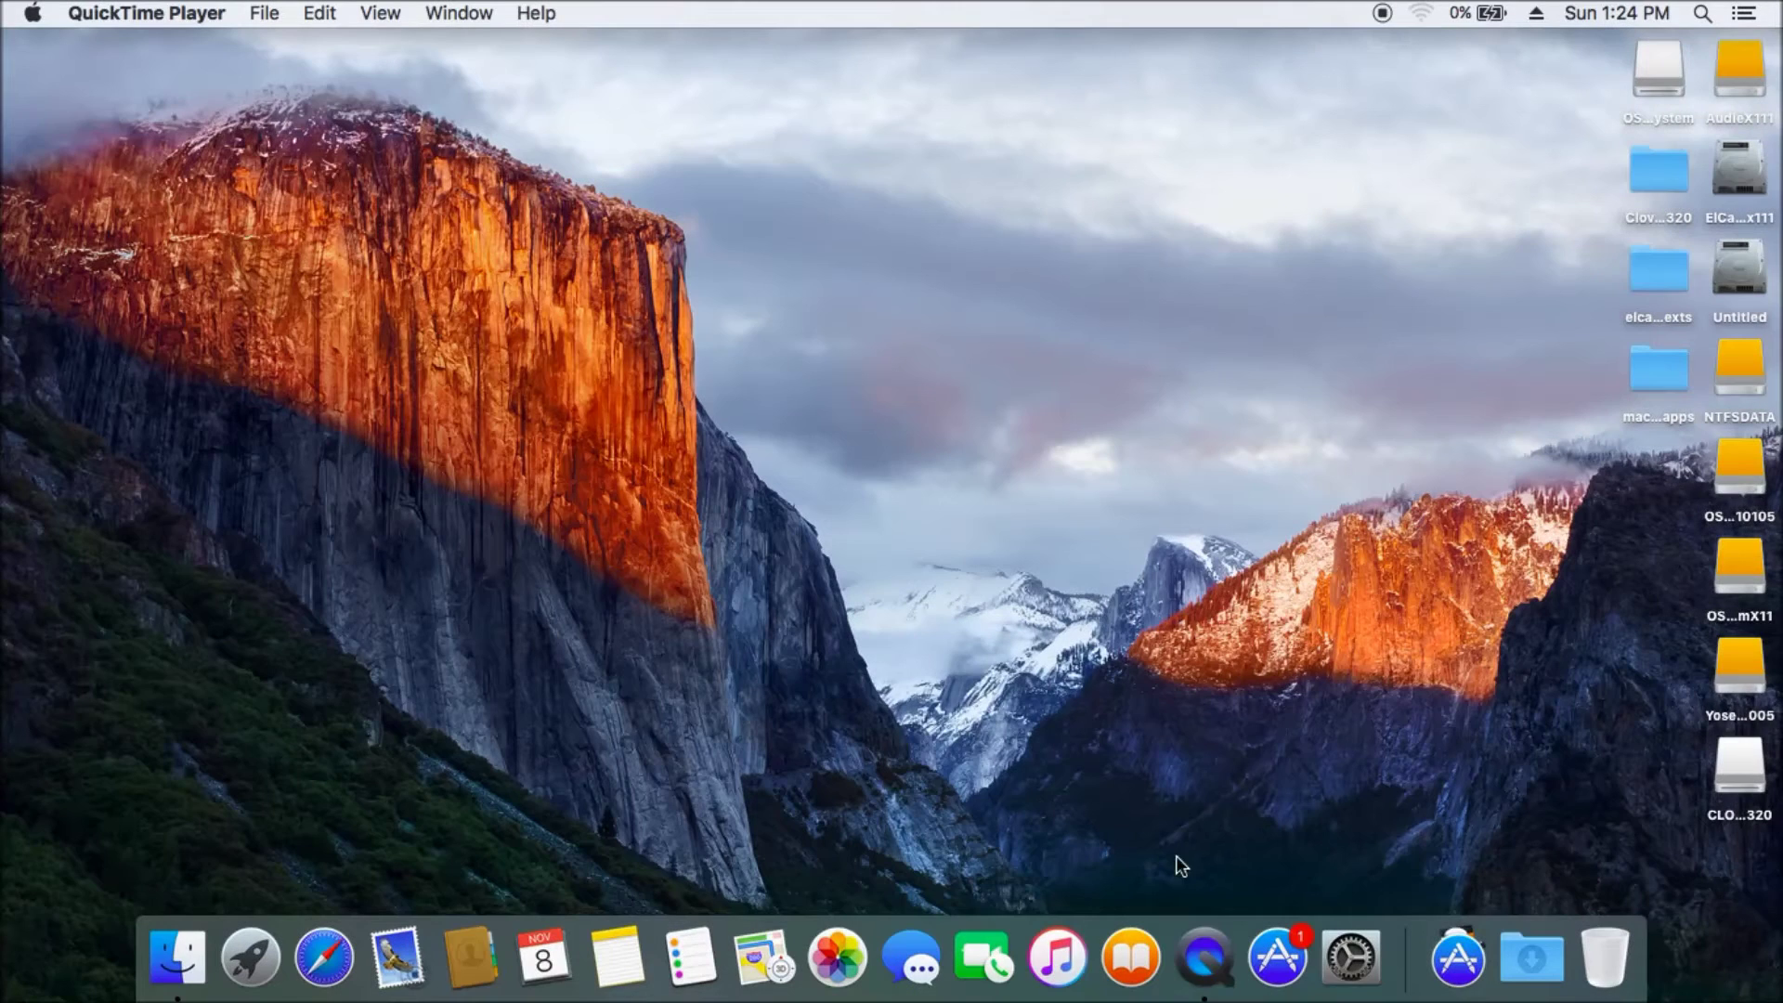
Open the Network settings in System Preferences to check the network connections
{"action": "left_click", "coordinate": [1348, 965]}
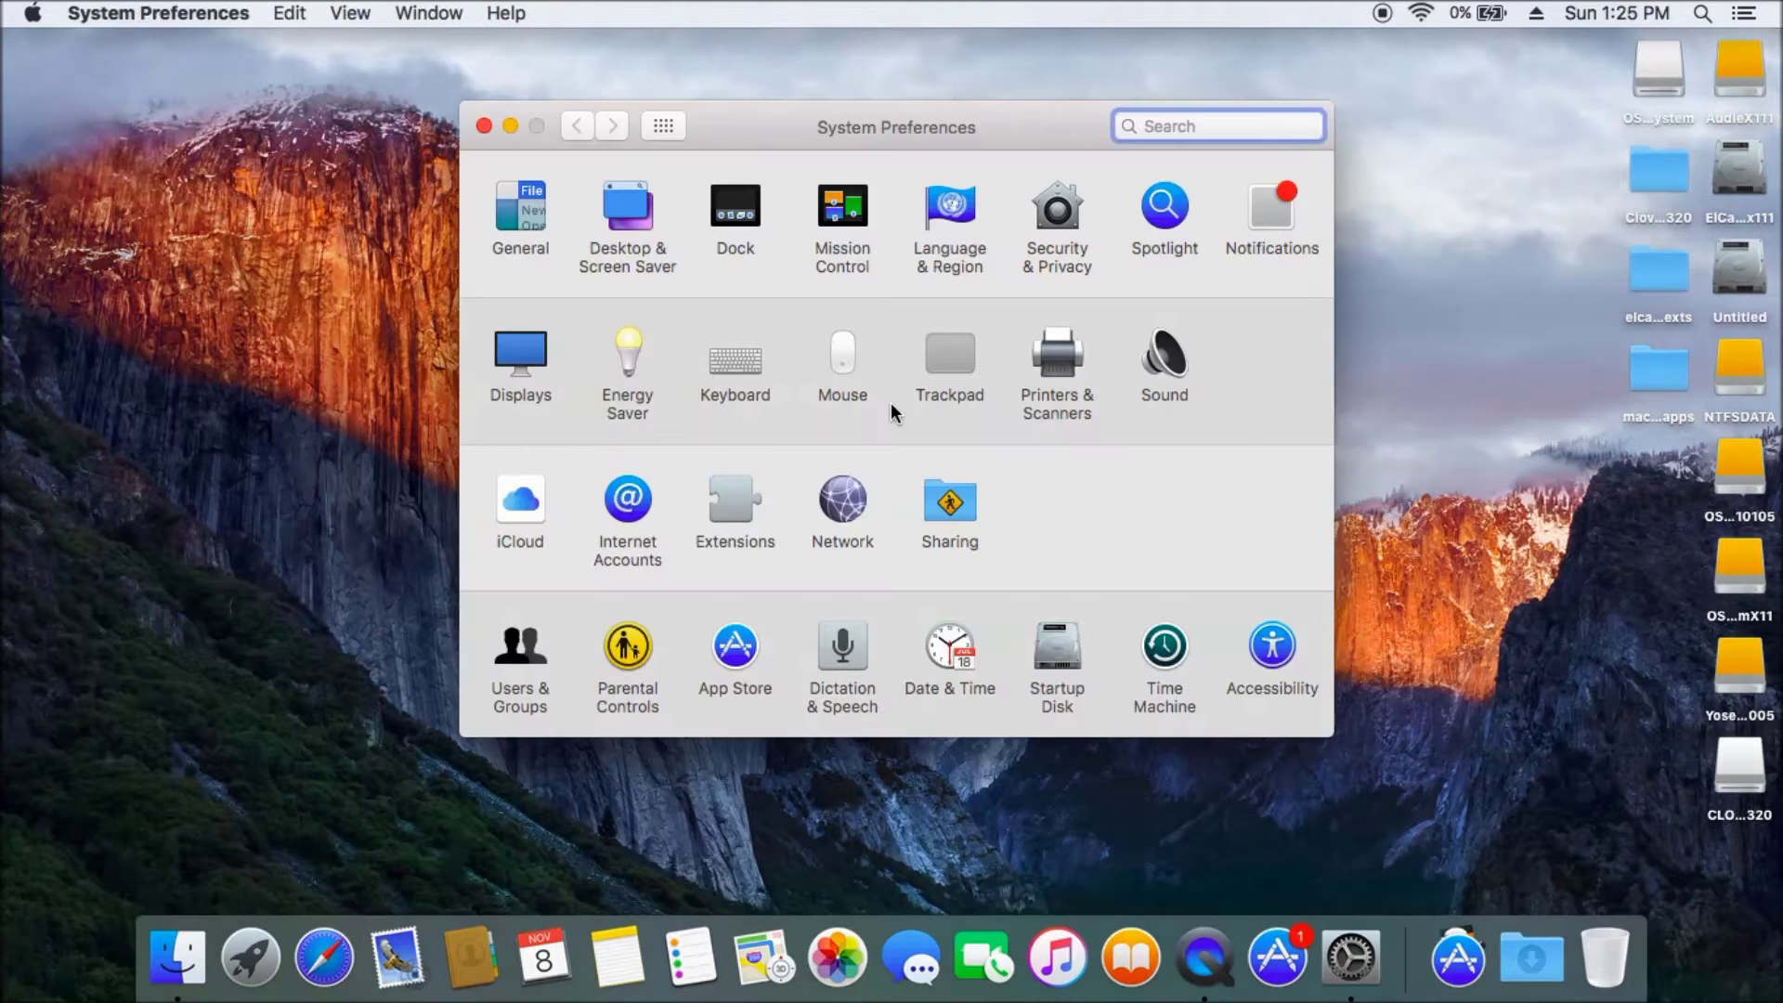
{"action": "left_click", "coordinate": [847, 507]}
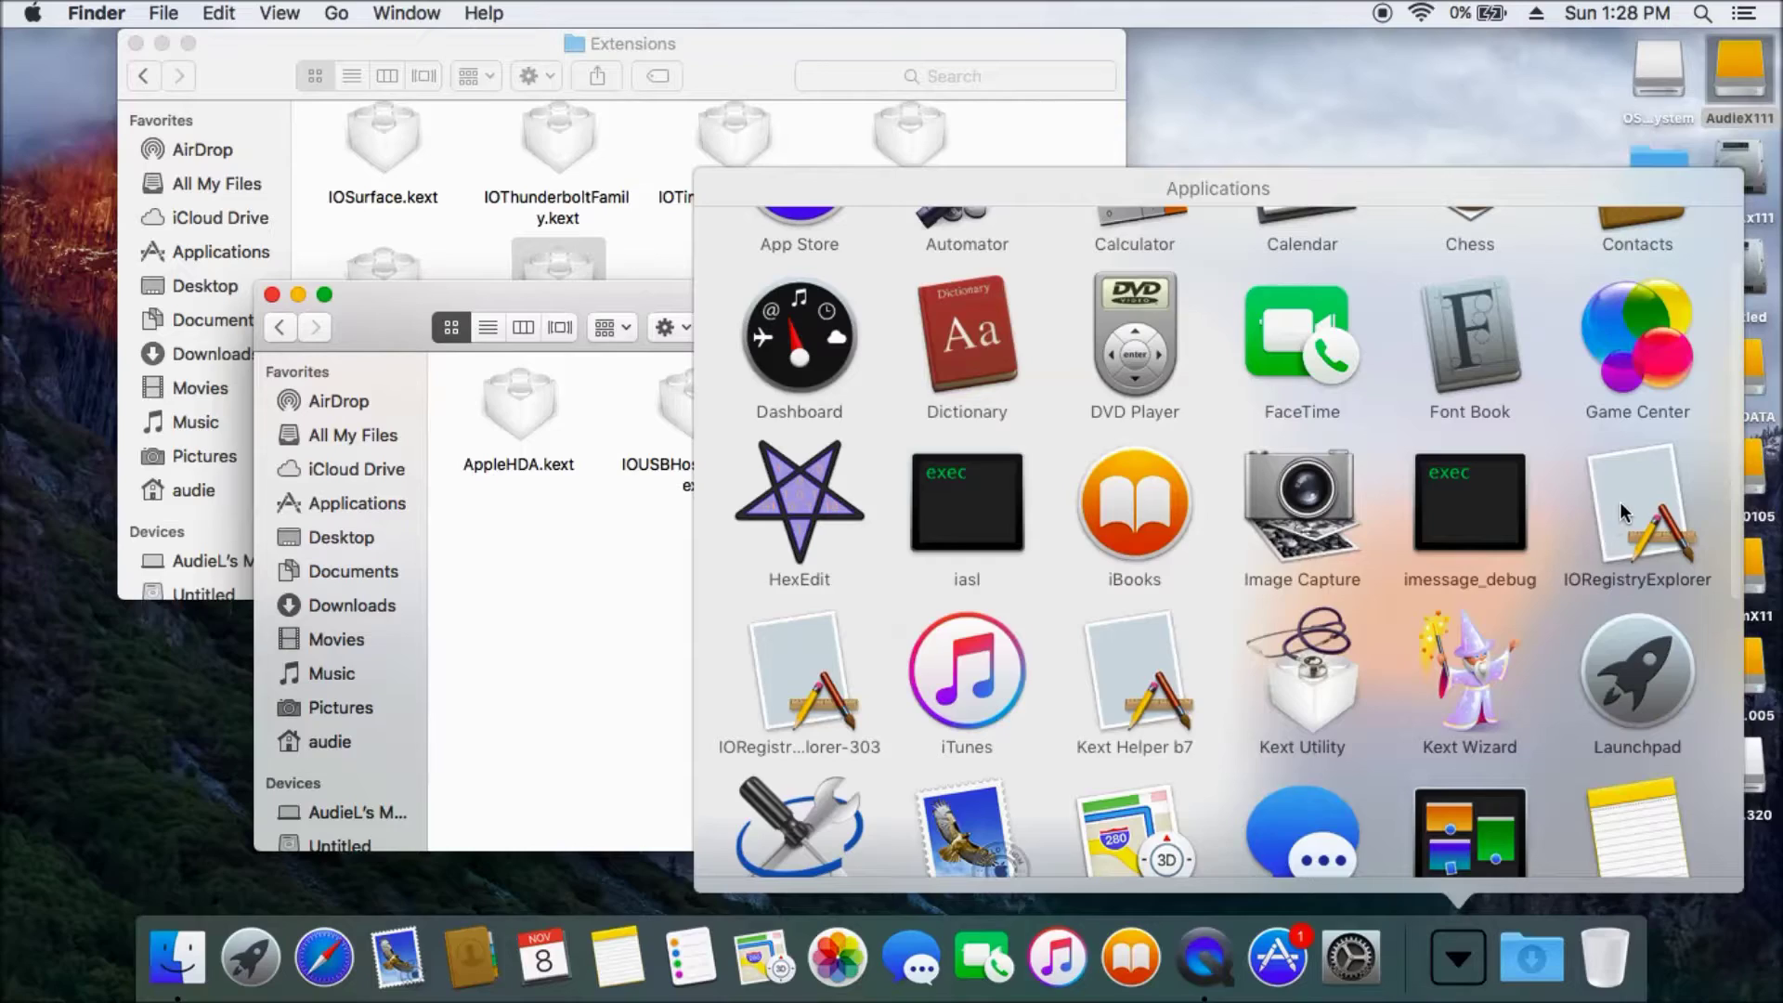
Open IORegistryExplorer and search the registry for en0 and en1 to inspect the network interfaces
{"action": "left_click", "coordinate": [1620, 507]}
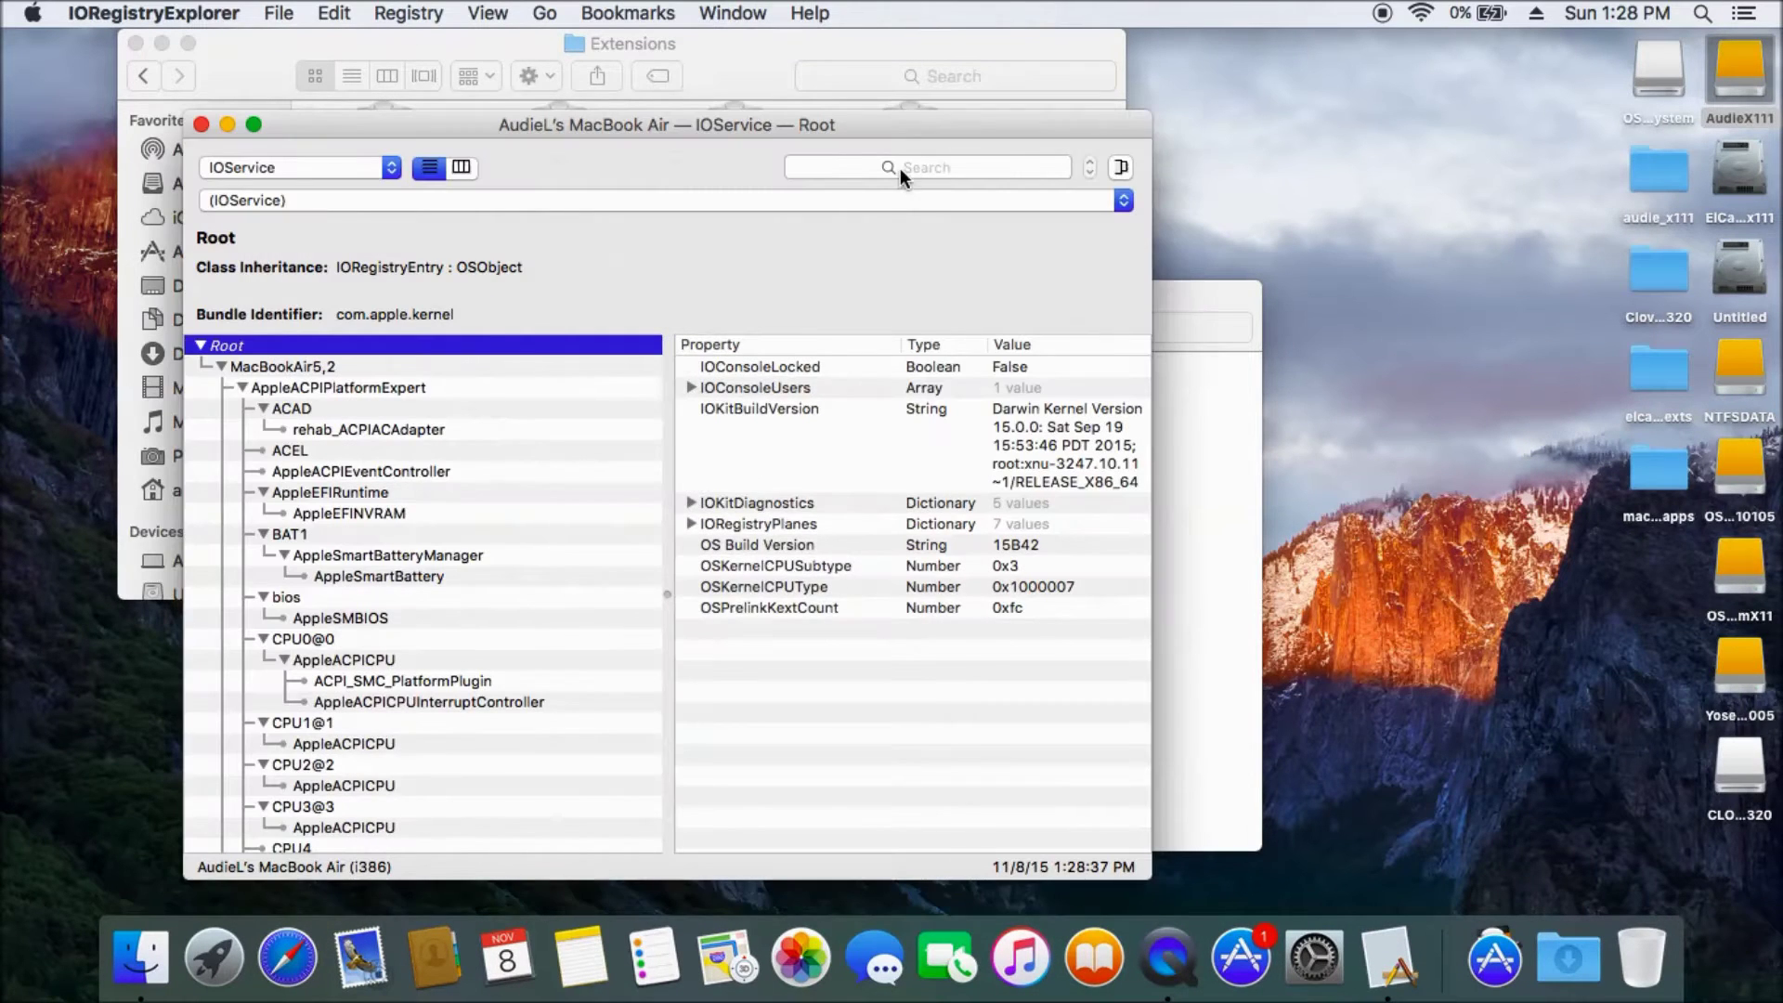
{"action": "left_click", "coordinate": [900, 169]}
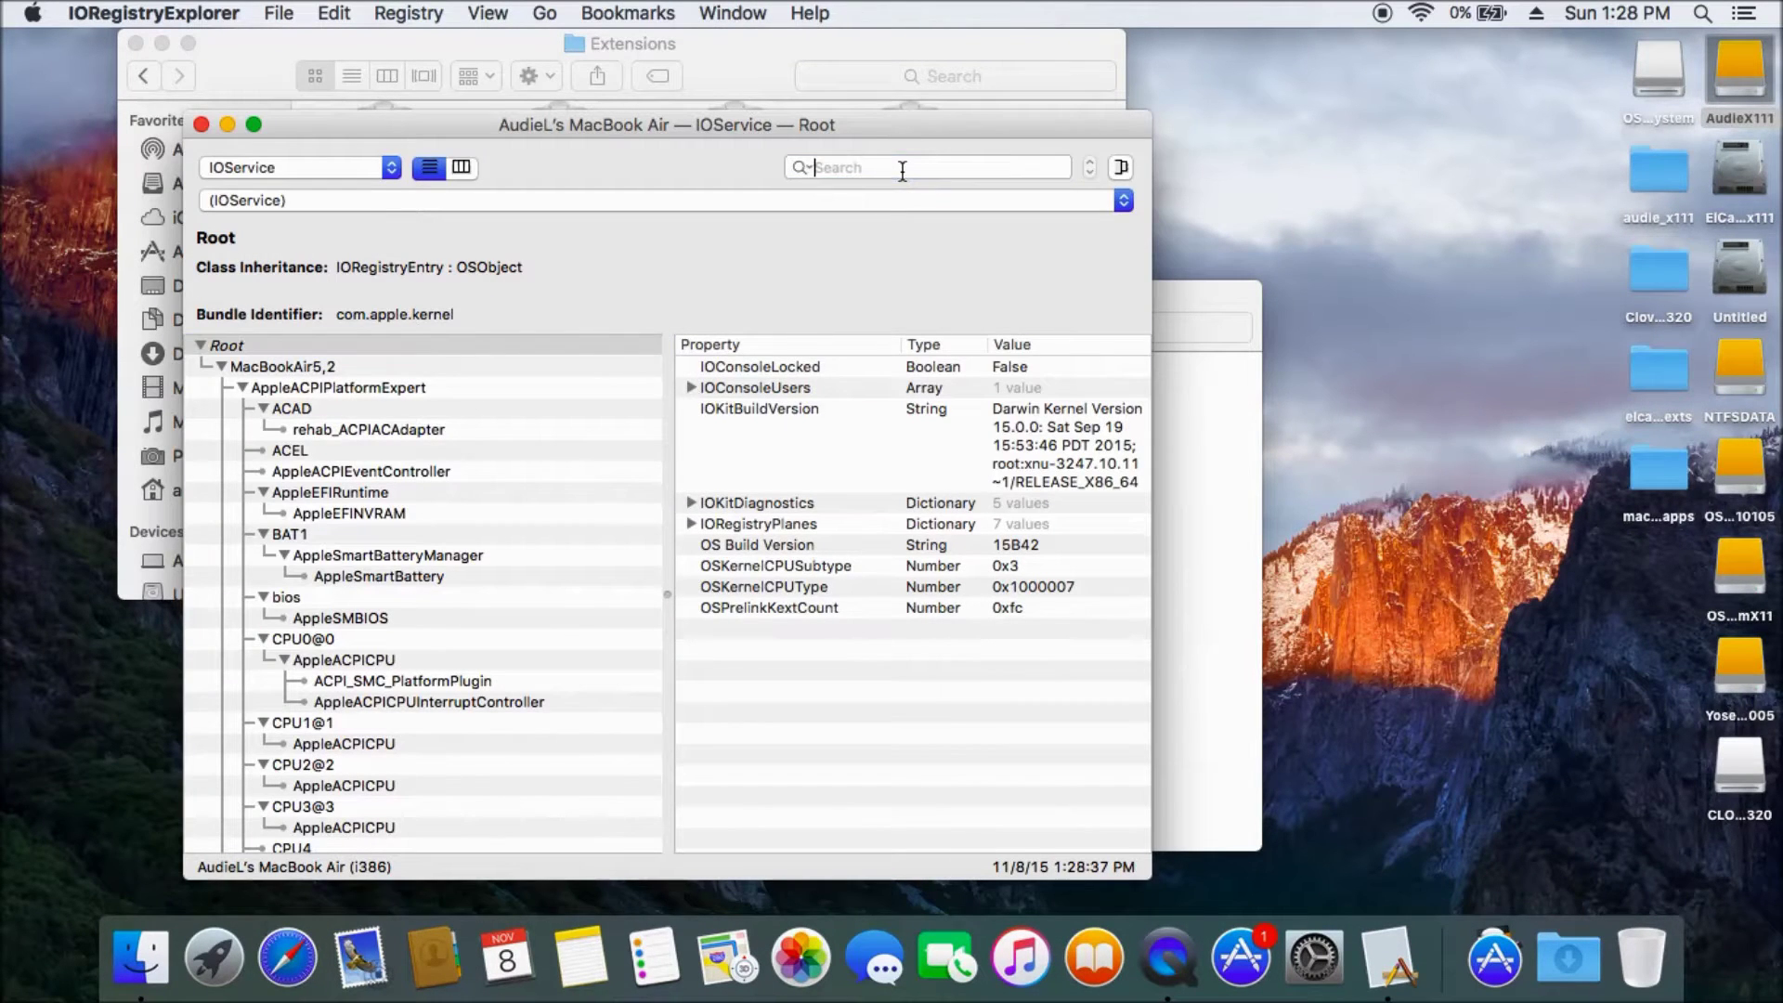
{"action": "type", "text": "en0"}
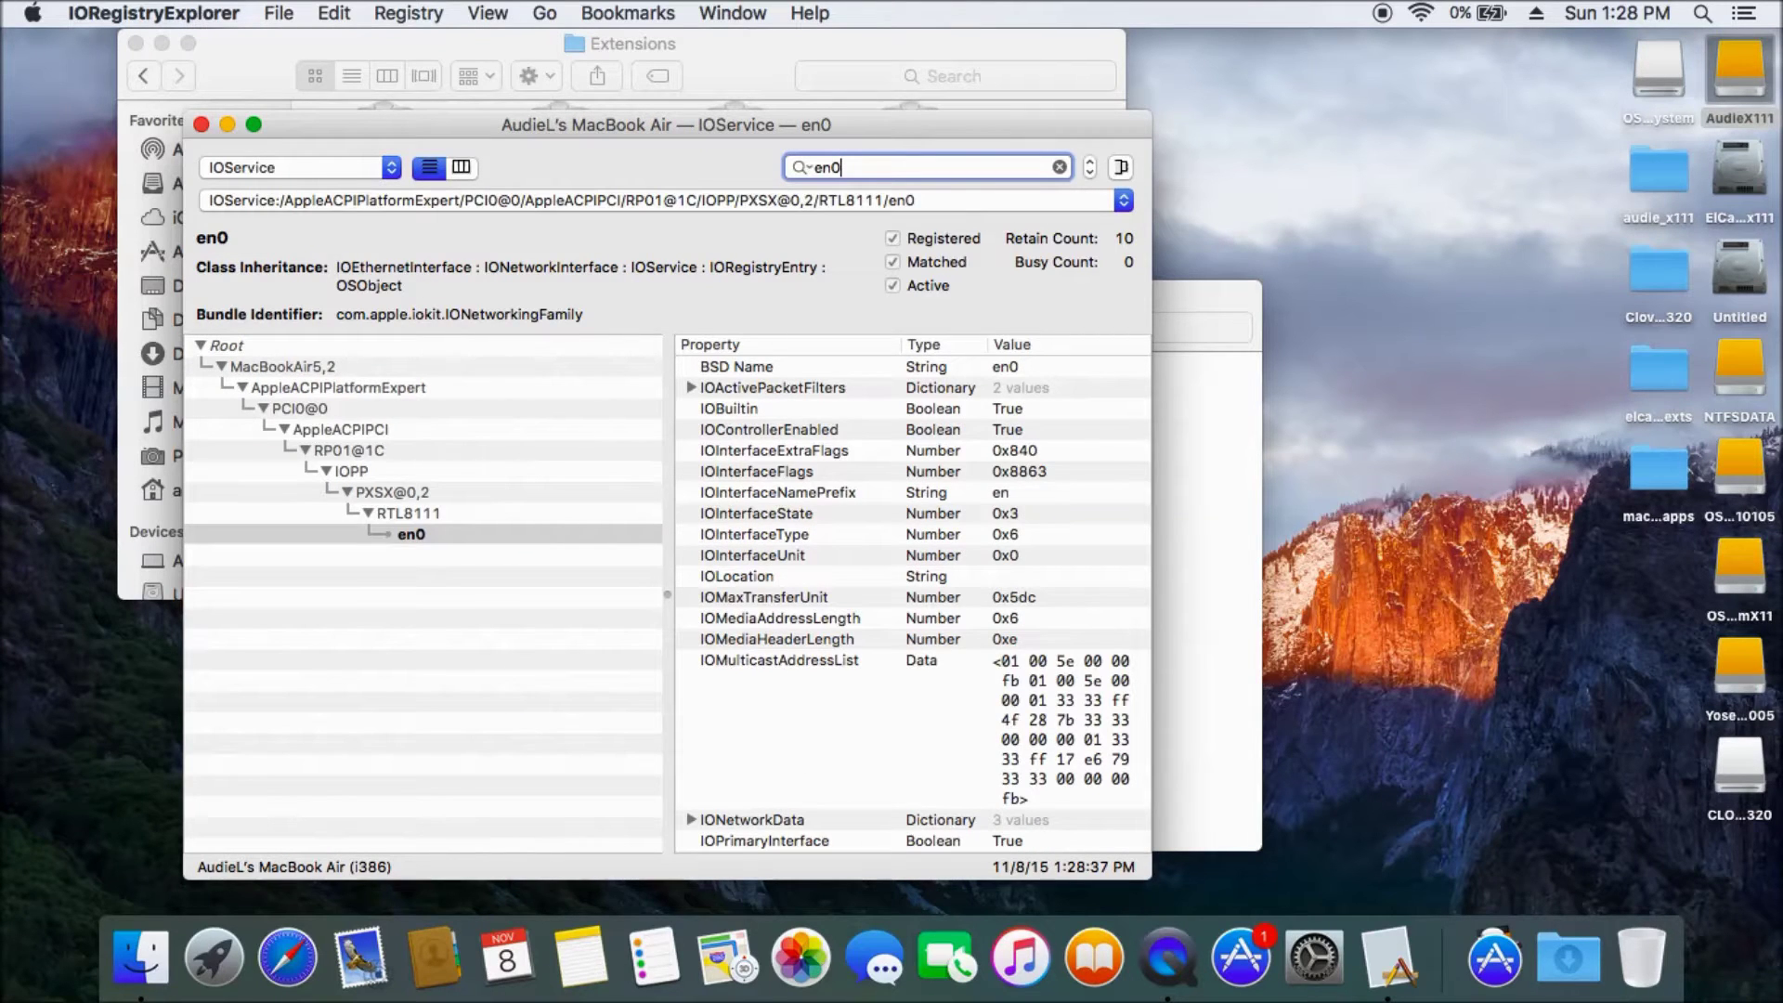
{"action": "key", "text": "BackSpace"}
{"action": "type", "text": "1"}
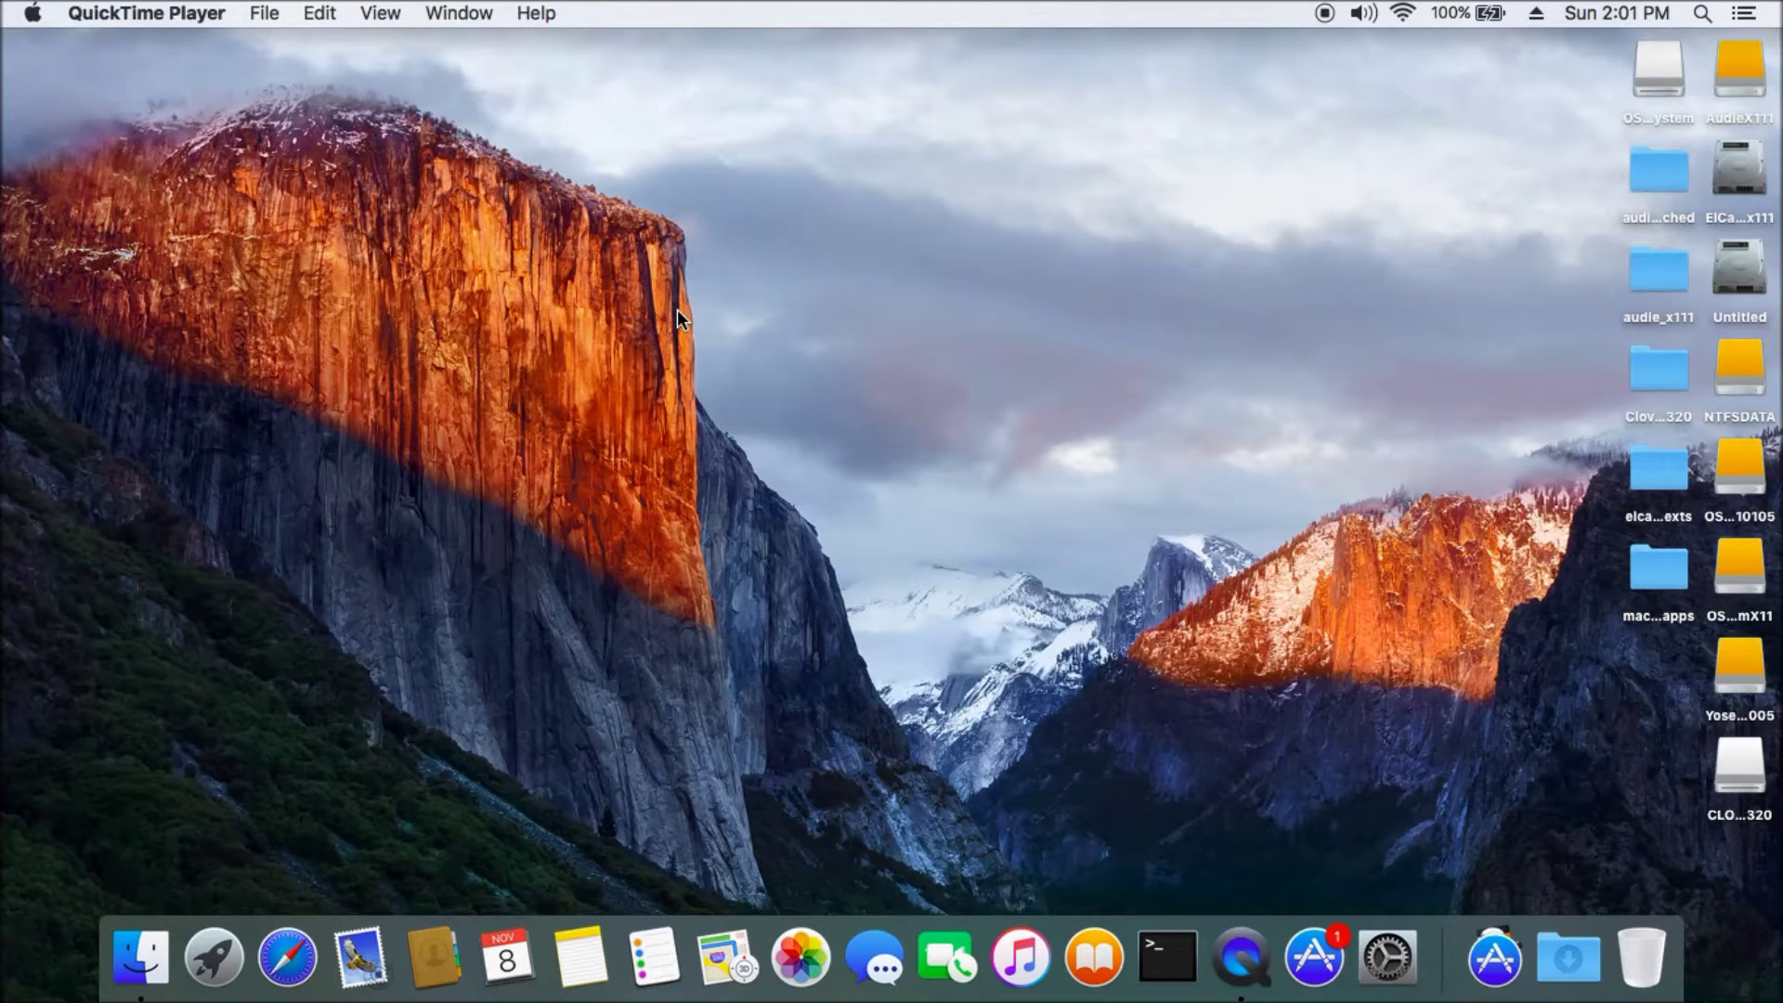
Check the list of available Wi-Fi networks and the sound volume control
{"action": "left_click", "coordinate": [1404, 13]}
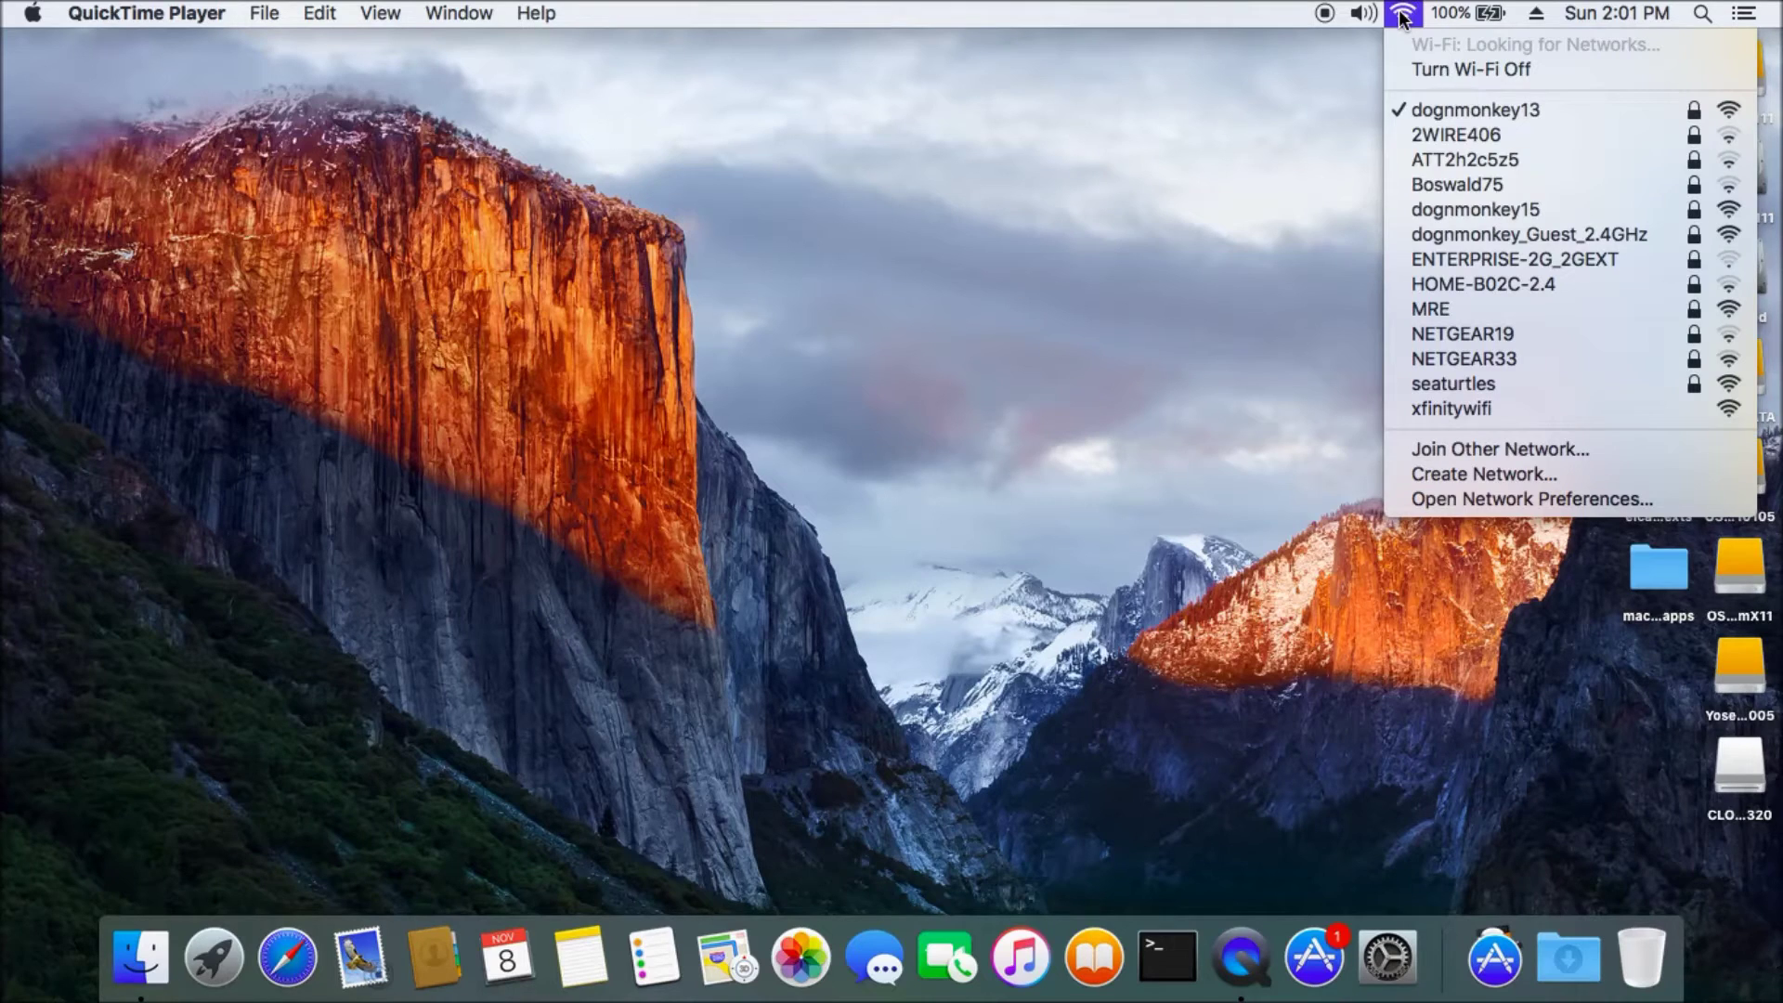
{"action": "left_click", "coordinate": [1364, 13]}
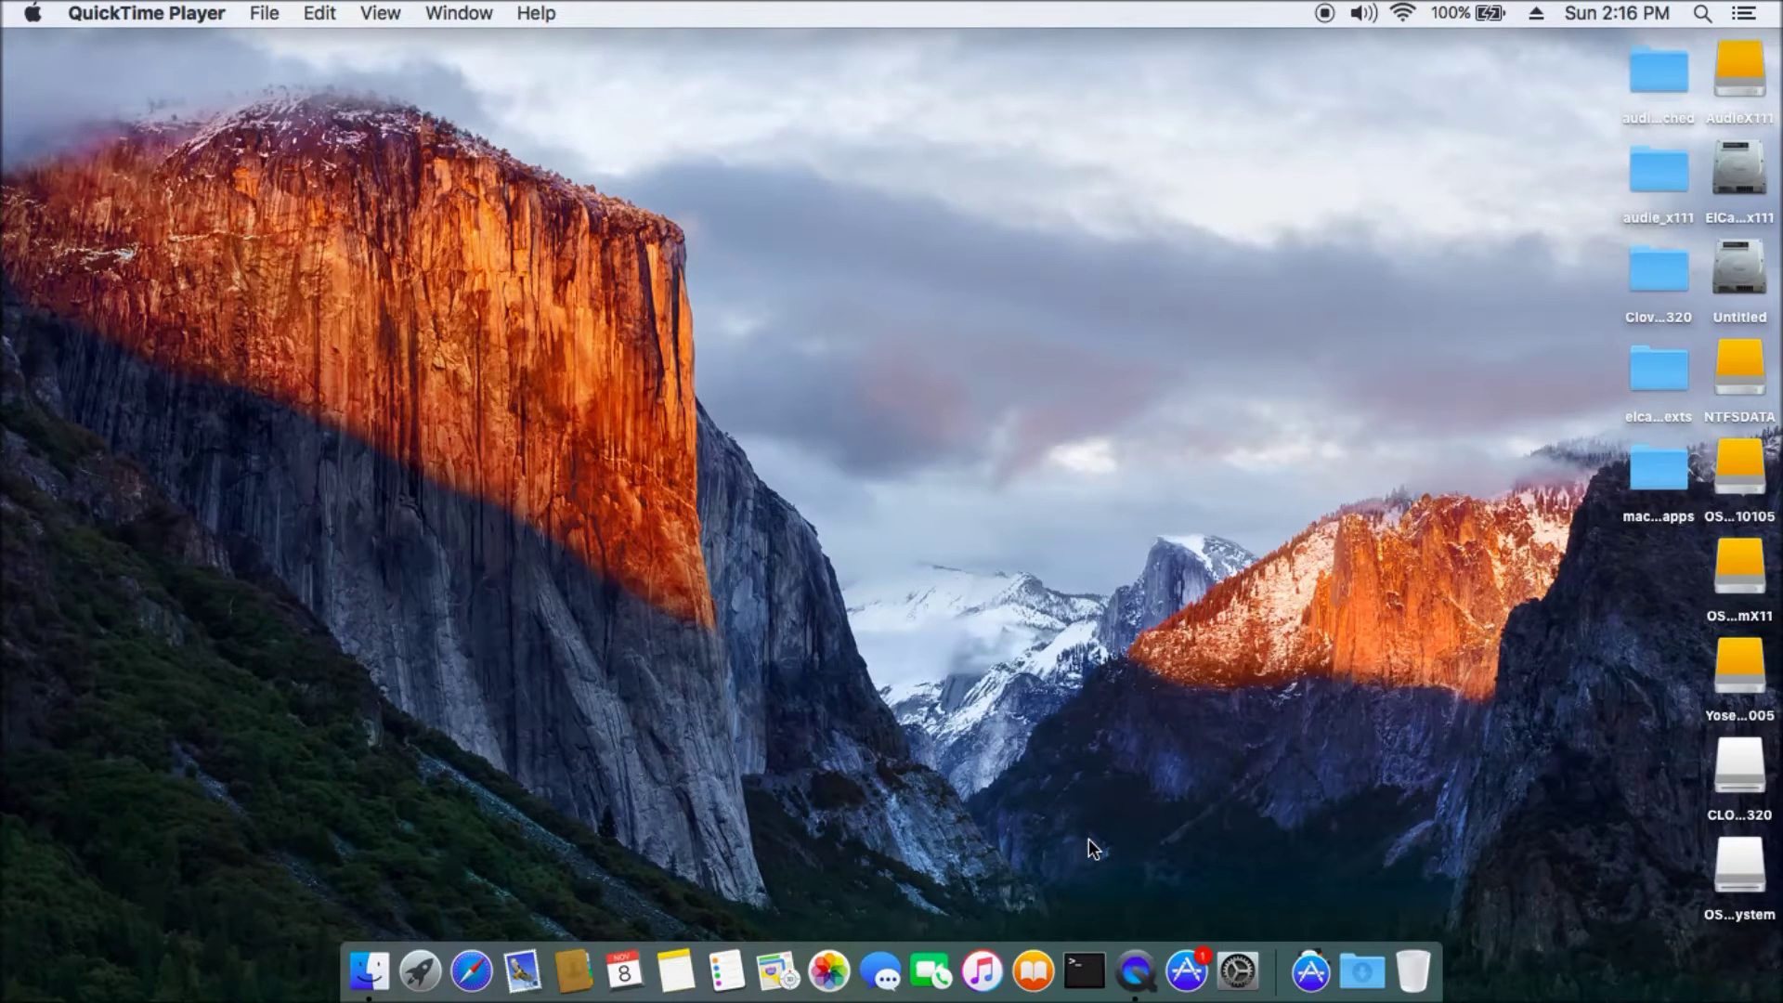
Open the Bluetooth preferences and pair the ARCTIC P253 BT speaker and the second discovered device
{"action": "left_click", "coordinate": [1237, 971]}
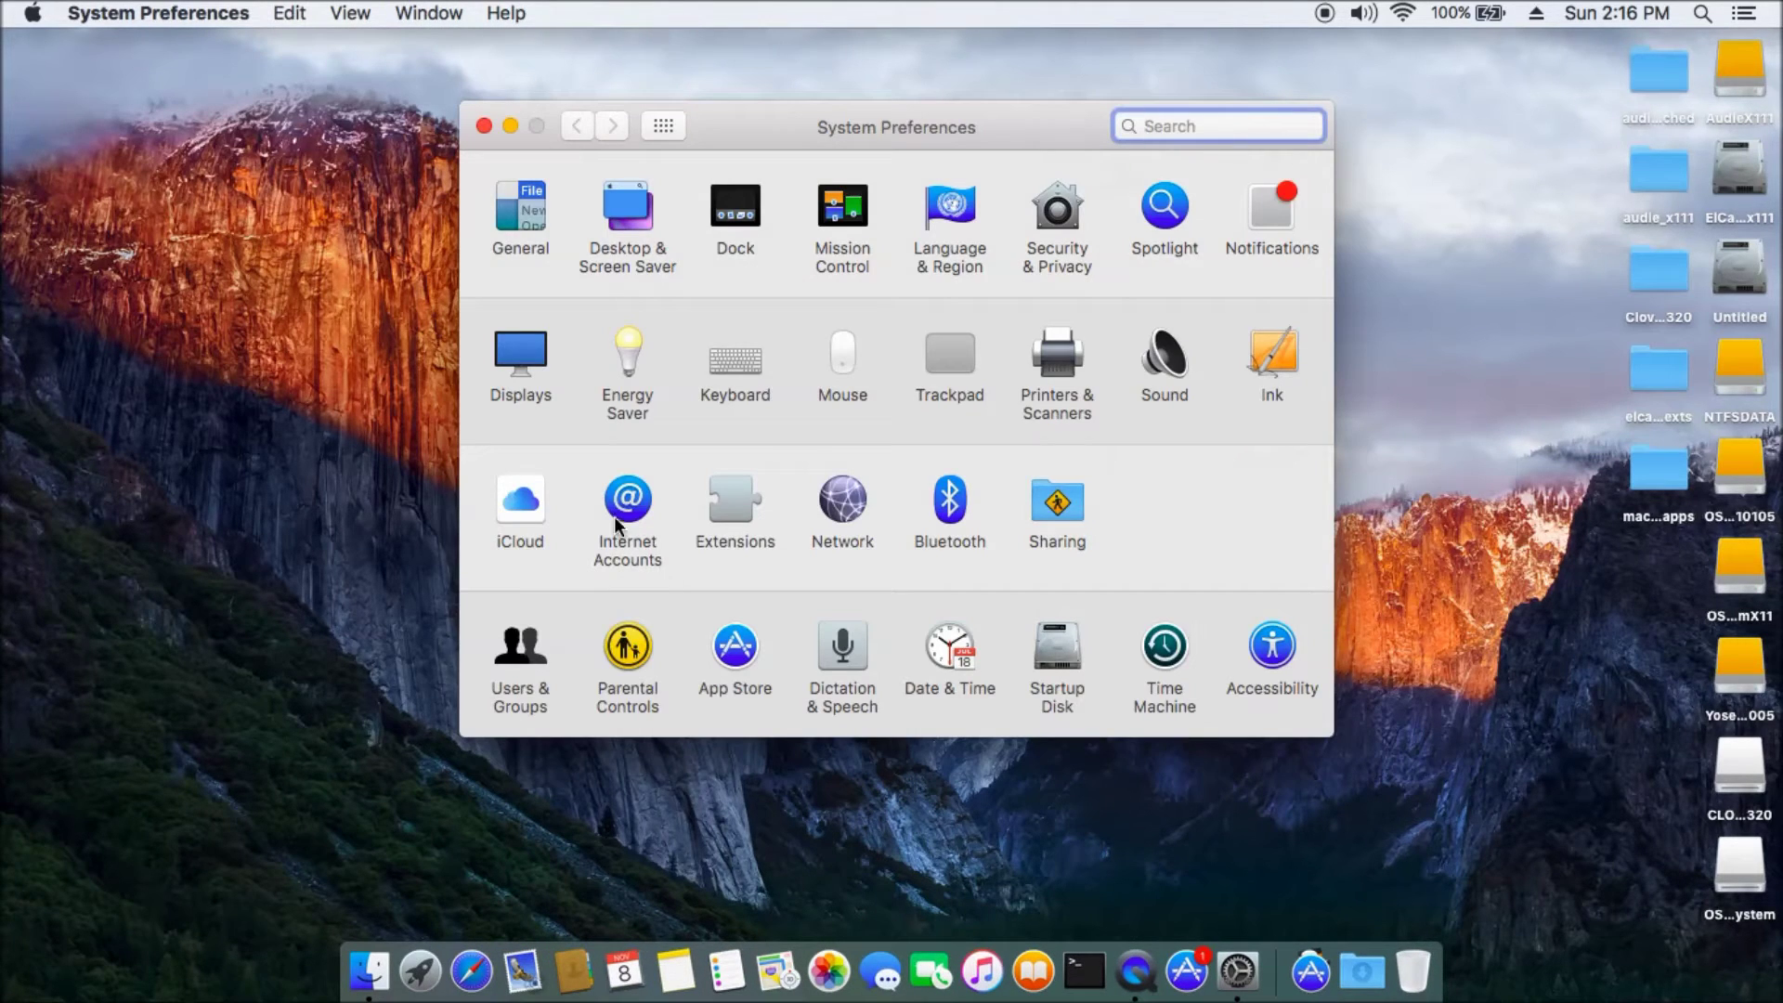
{"action": "left_click", "coordinate": [949, 502]}
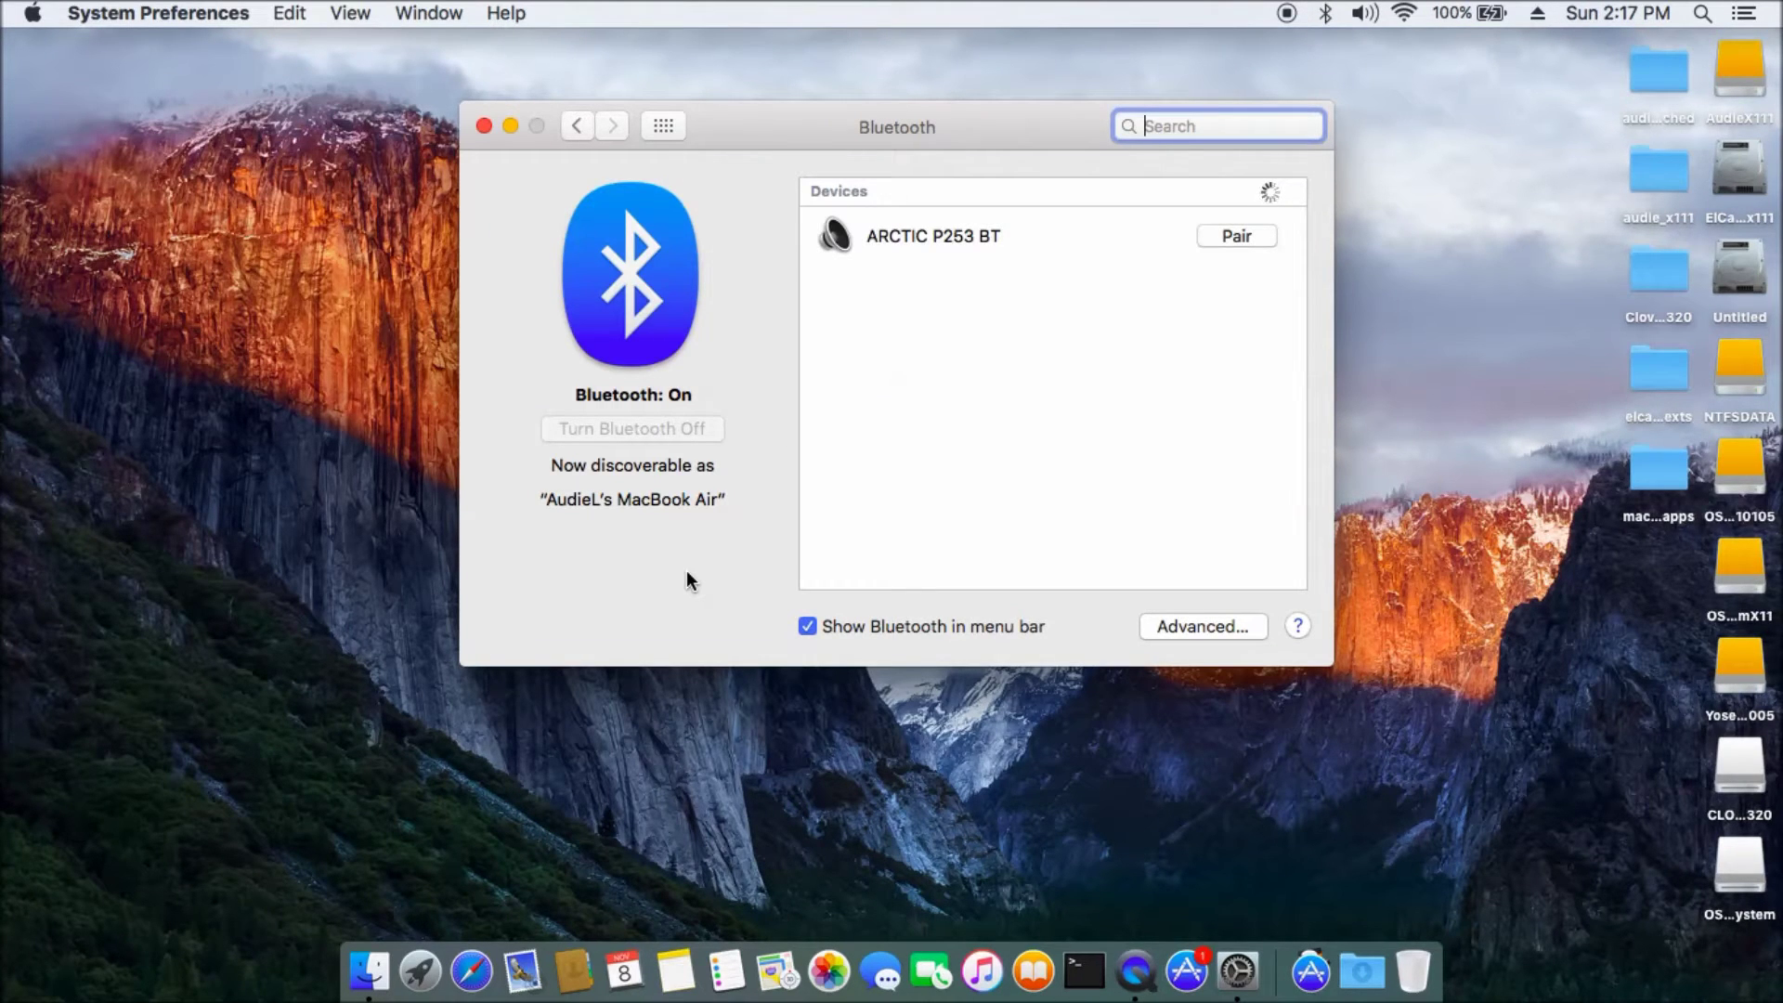
{"action": "left_click", "coordinate": [1256, 232]}
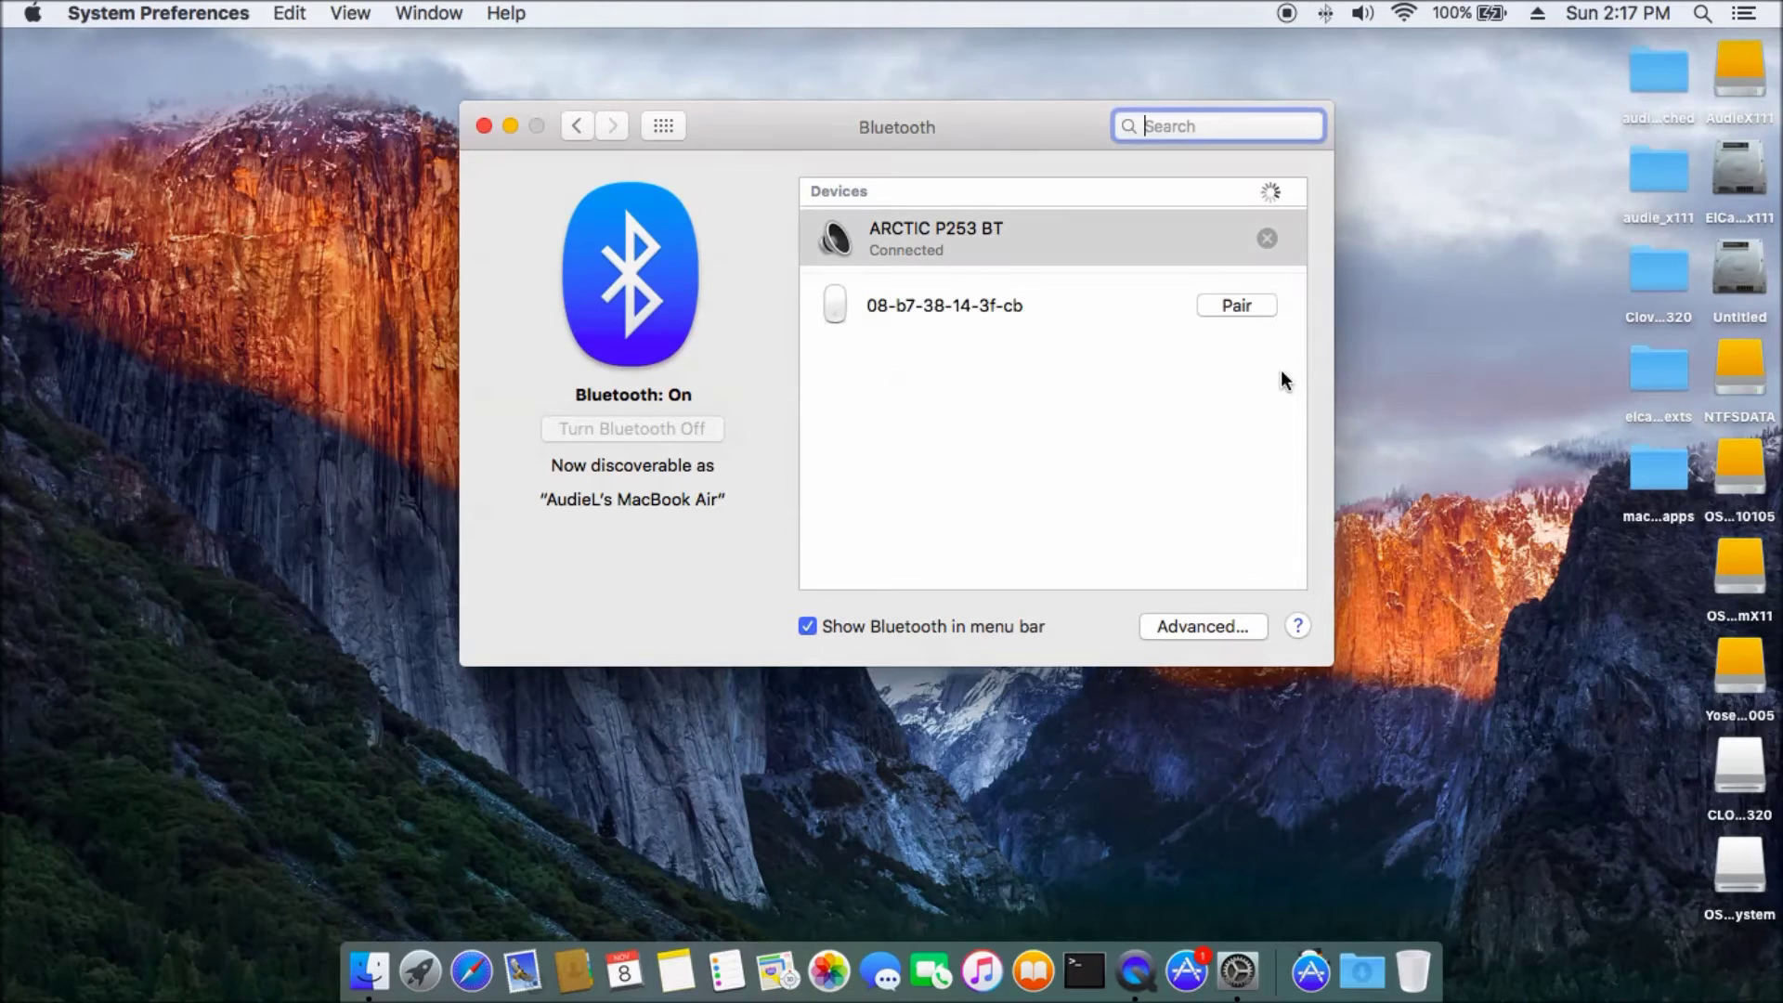
{"action": "left_click", "coordinate": [1244, 308]}
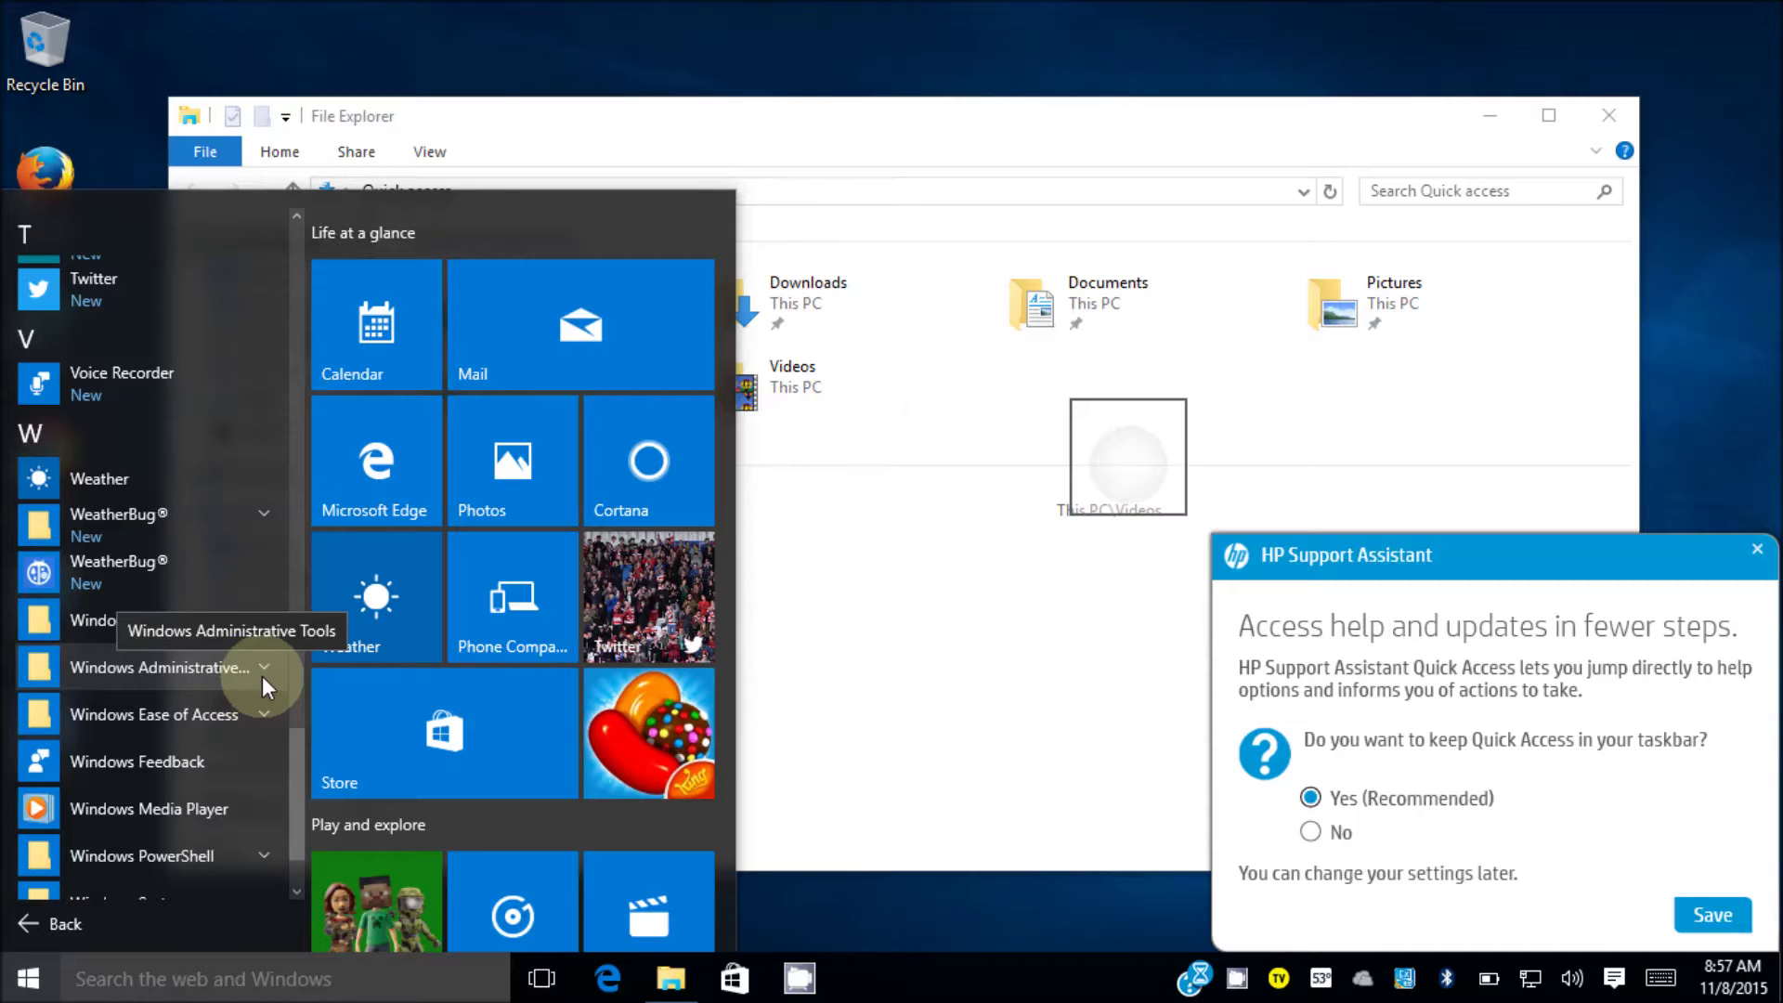
Open Computer Management from the Windows Administrative Tools, show Disk Management and select the C: partition on Disk 0
{"action": "left_click", "coordinate": [262, 676]}
{"action": "left_click", "coordinate": [234, 759]}
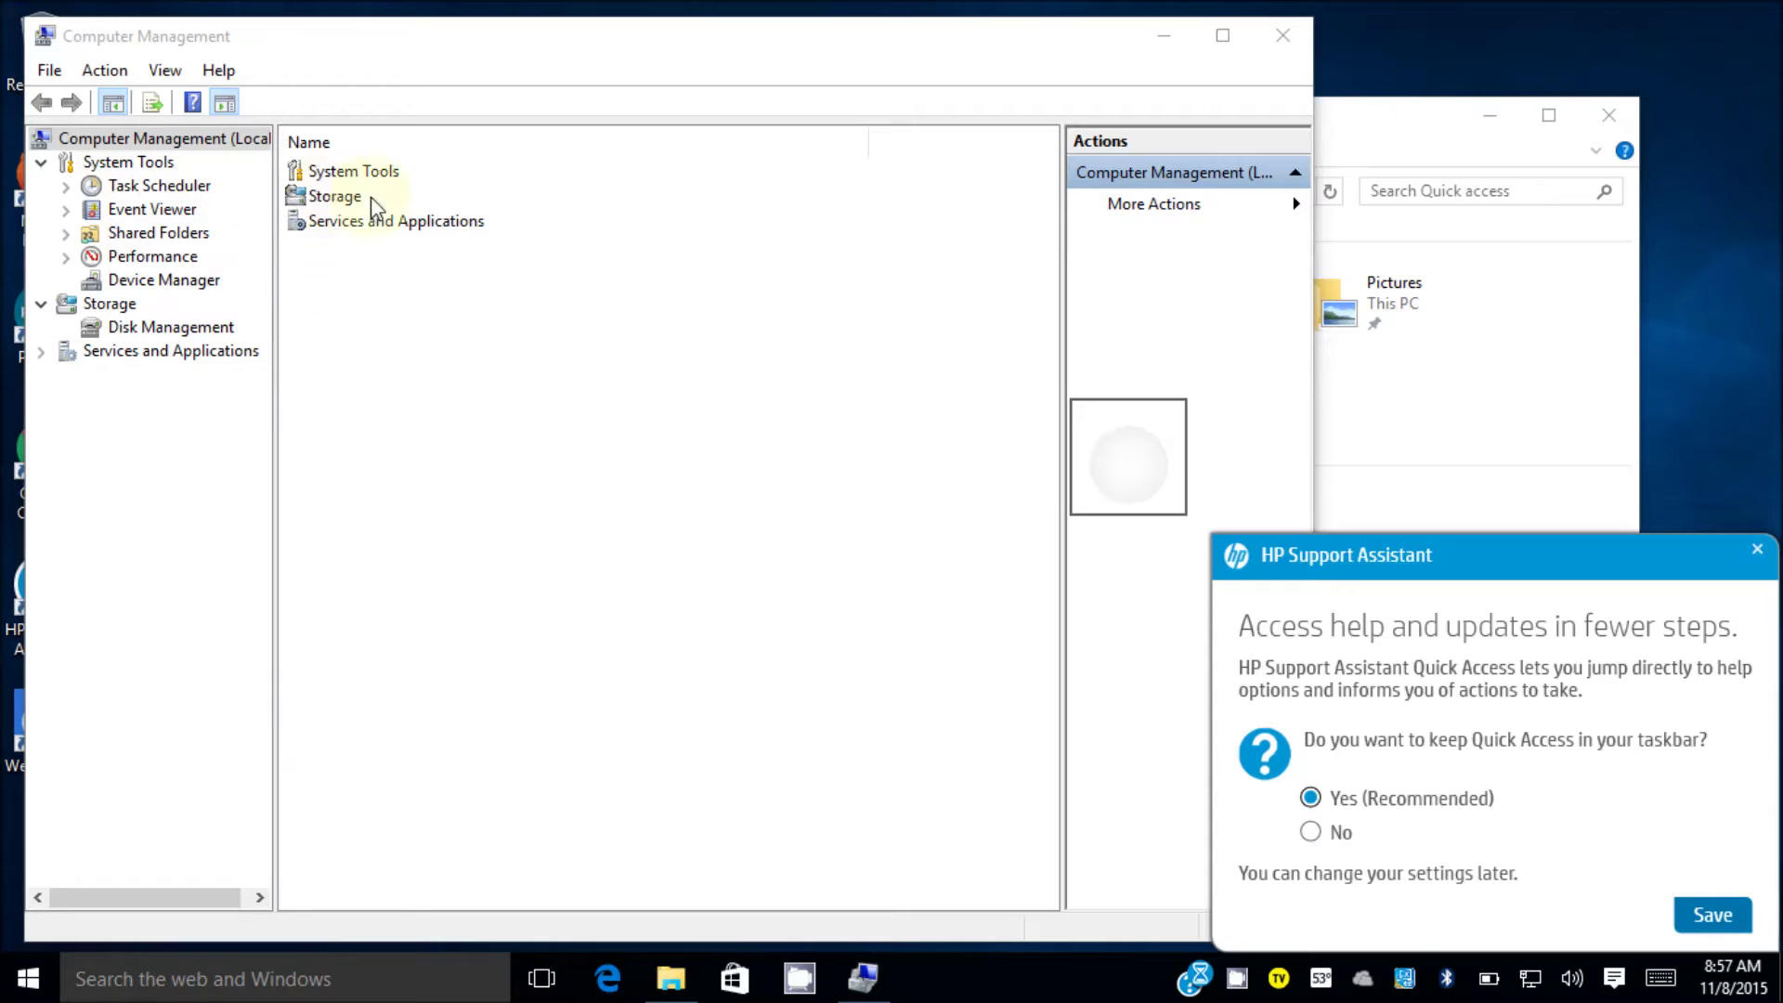
{"action": "left_click", "coordinate": [331, 198]}
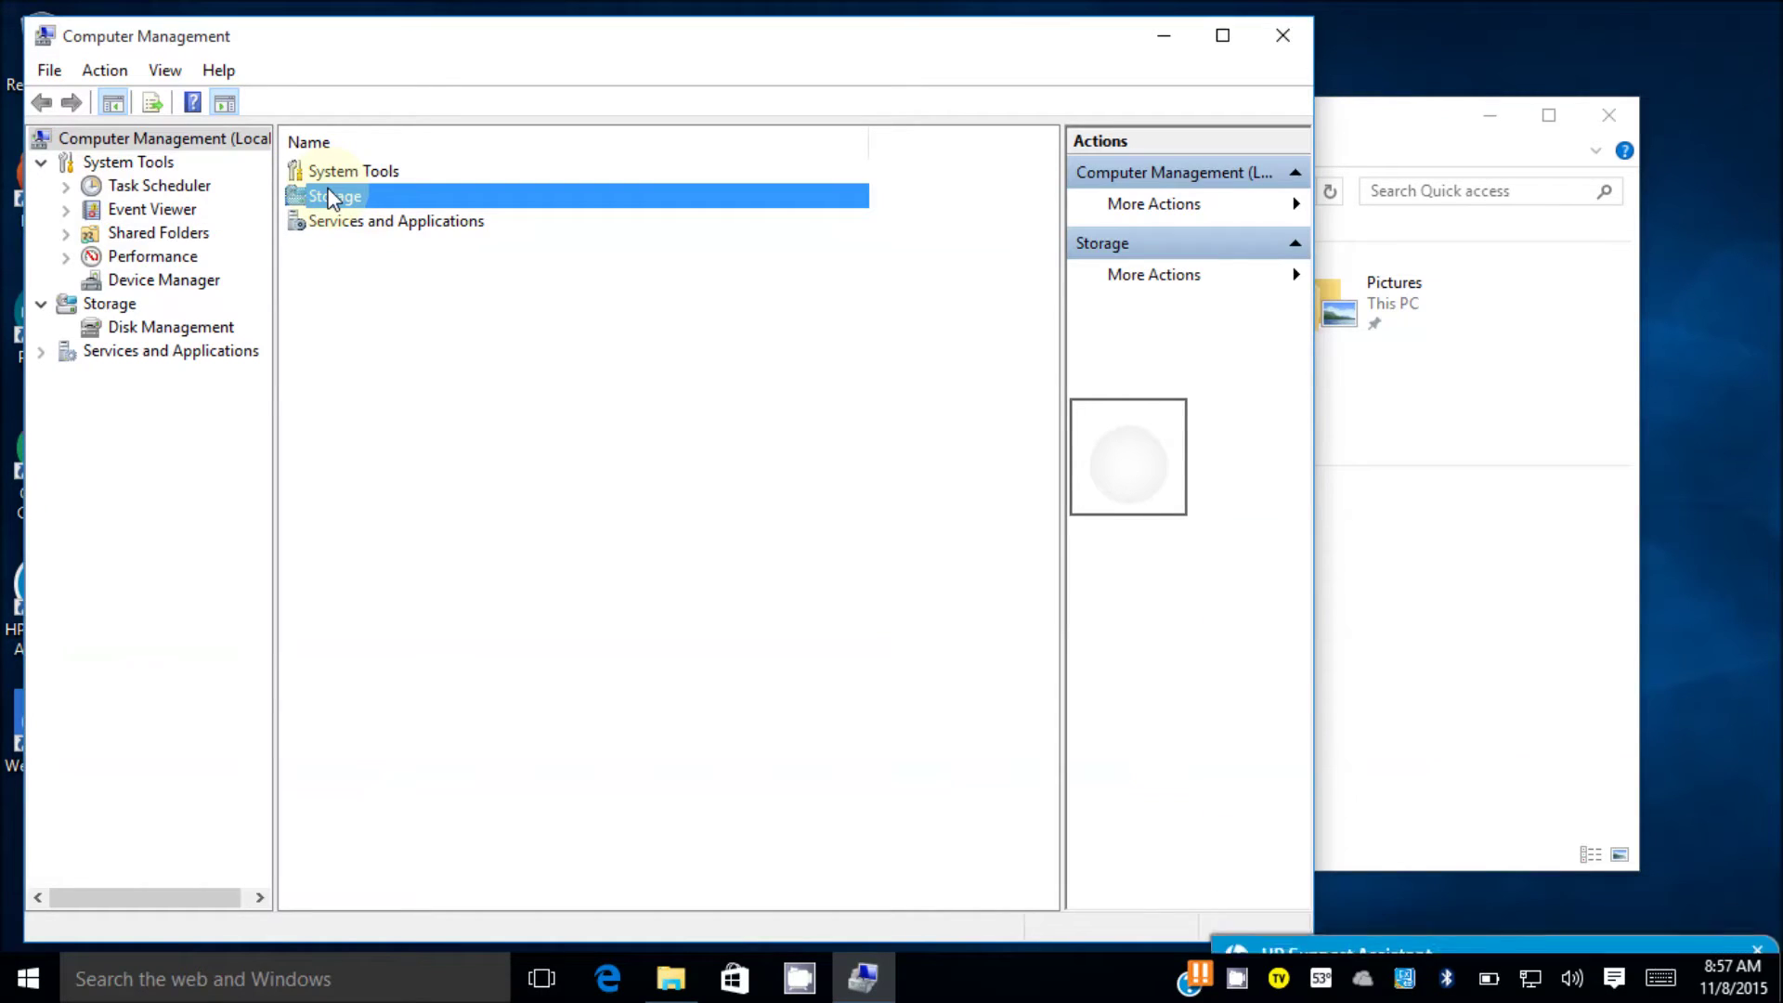
{"action": "double_click", "coordinate": [331, 197]}
{"action": "double_click", "coordinate": [362, 173]}
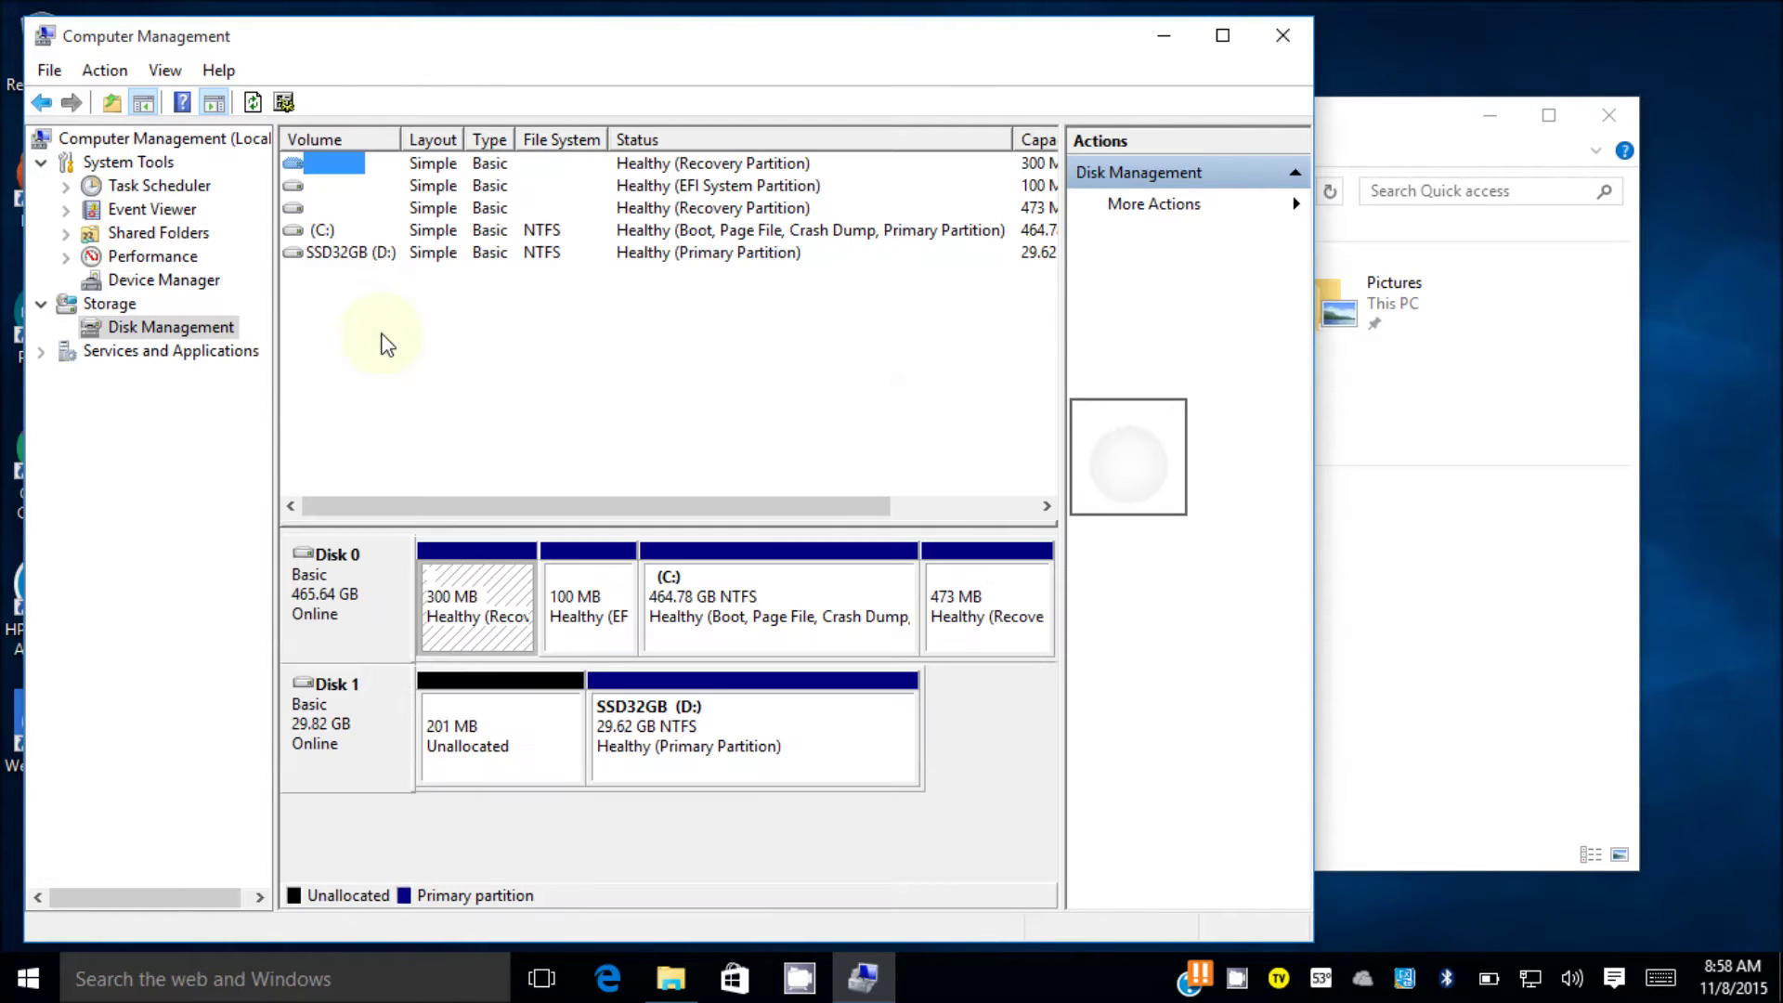
{"action": "left_click", "coordinate": [748, 605]}
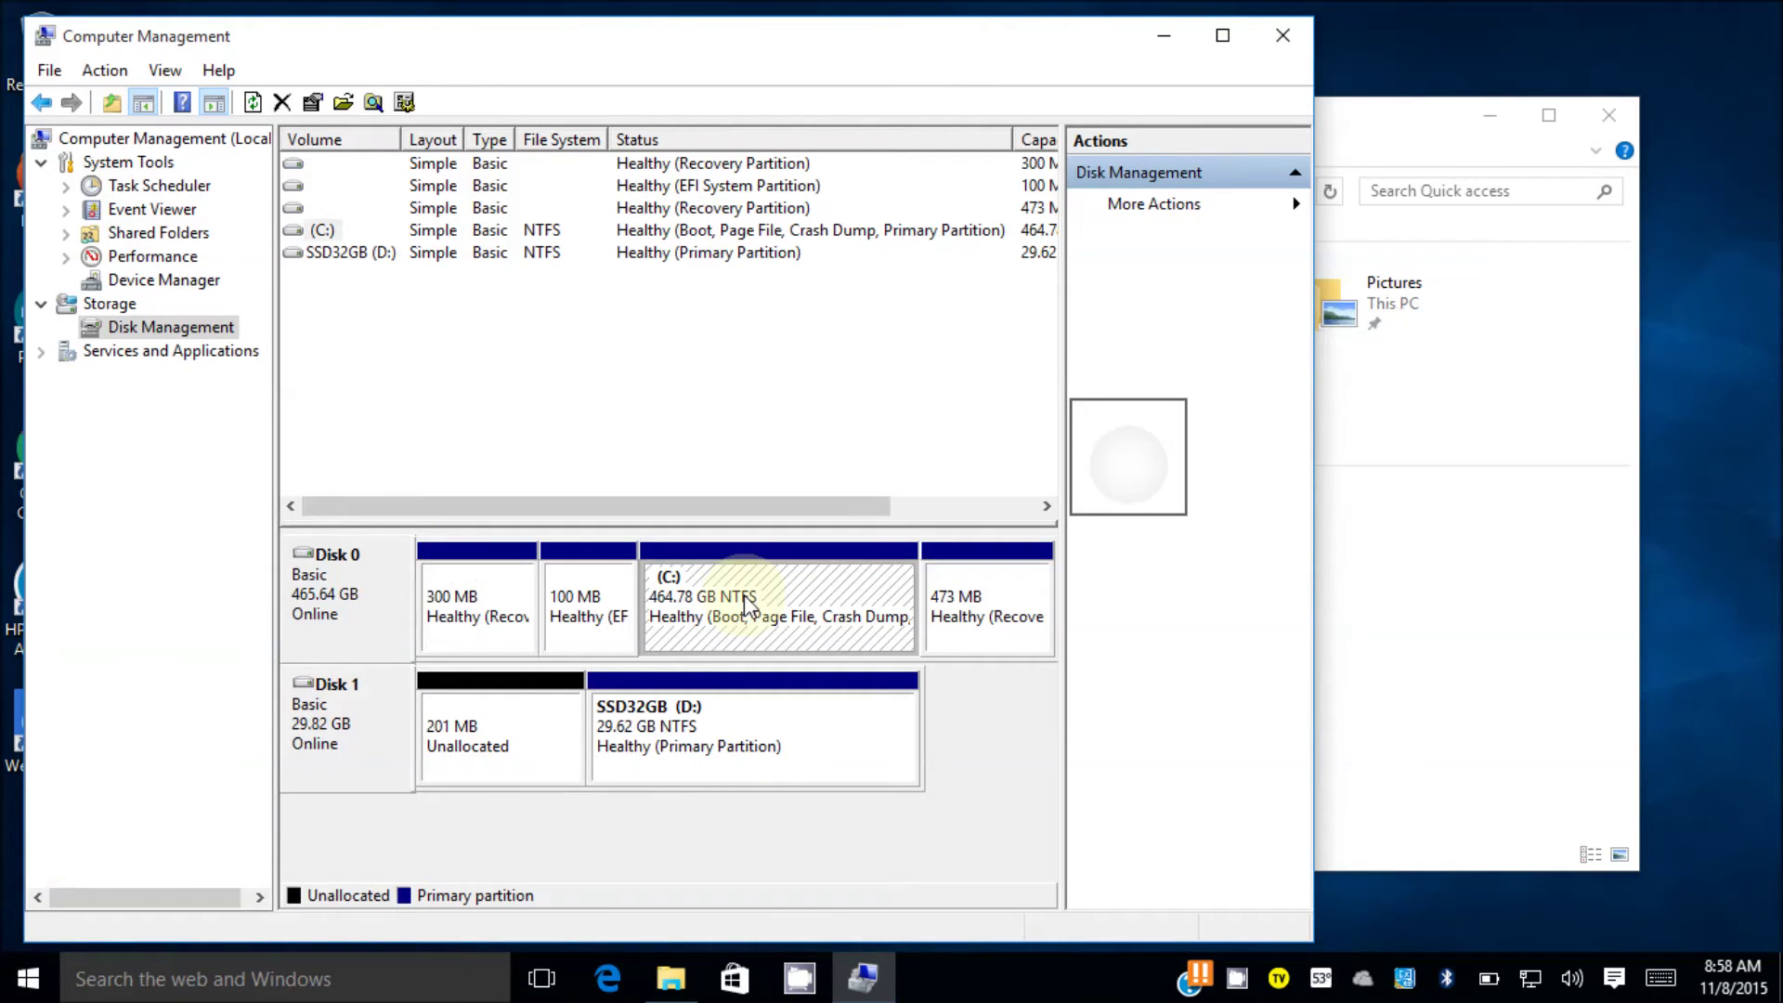
Shrink the C: volume on Disk 0 by 235634 MB
{"action": "right_click", "coordinate": [750, 606]}
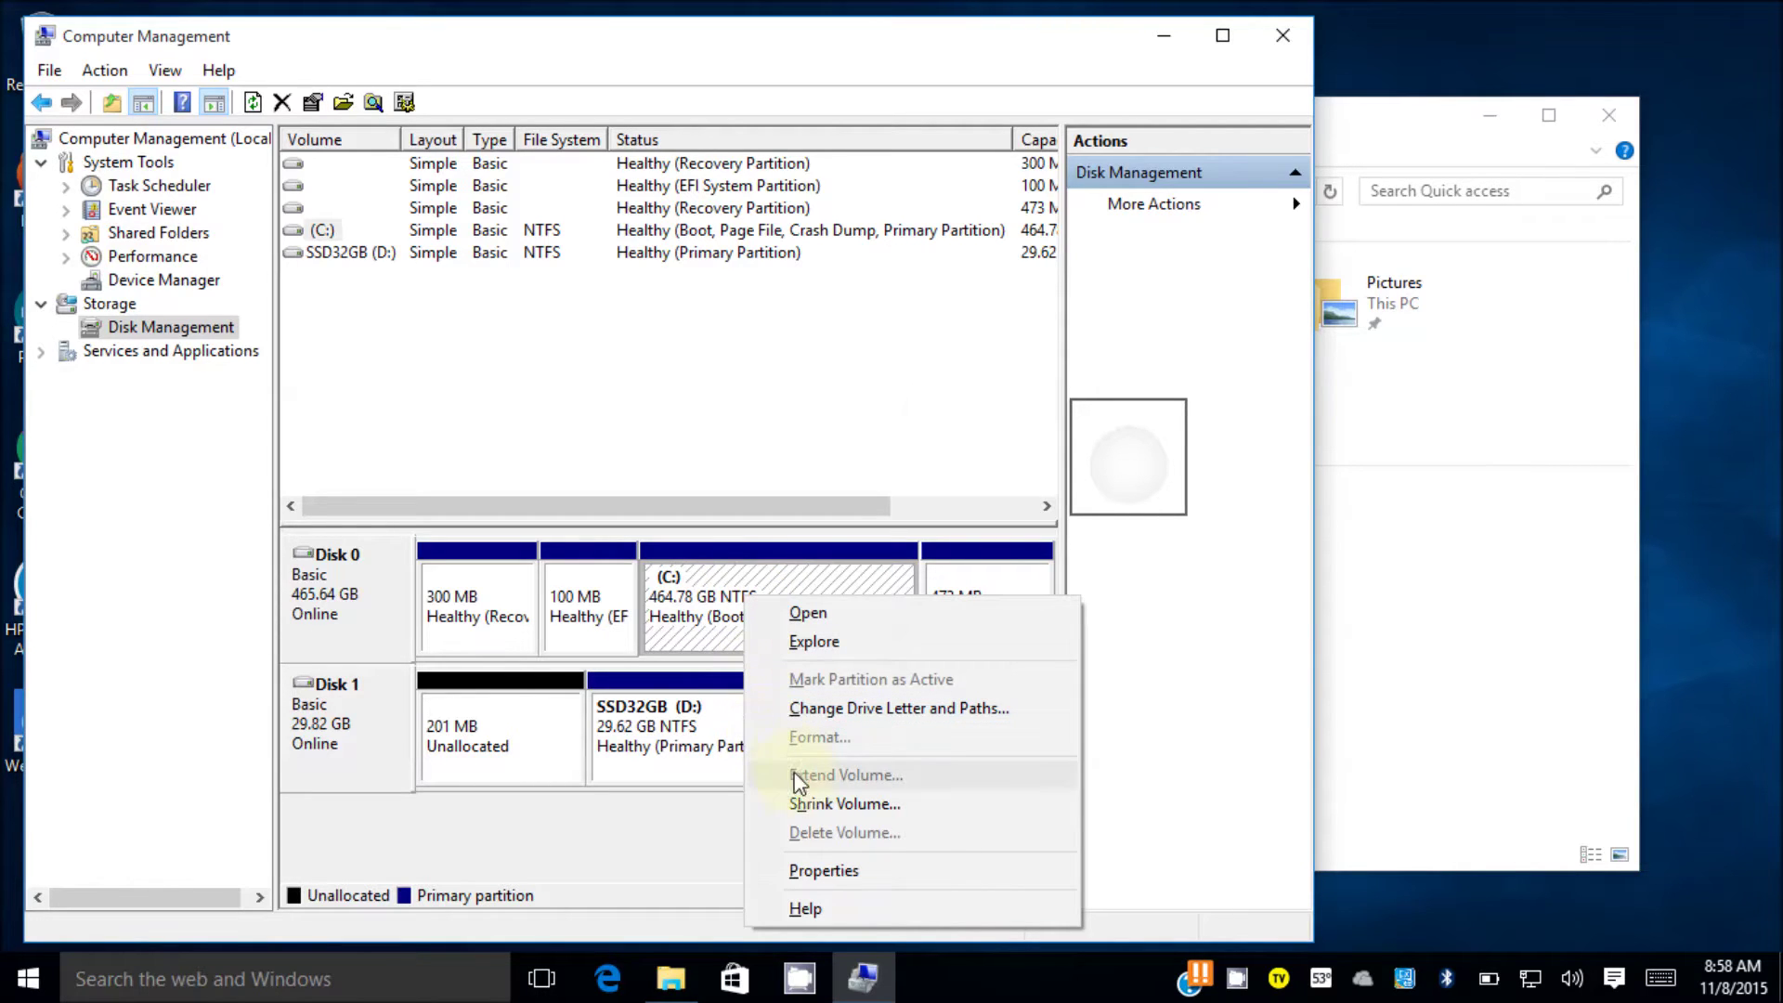
{"action": "left_click", "coordinate": [800, 802]}
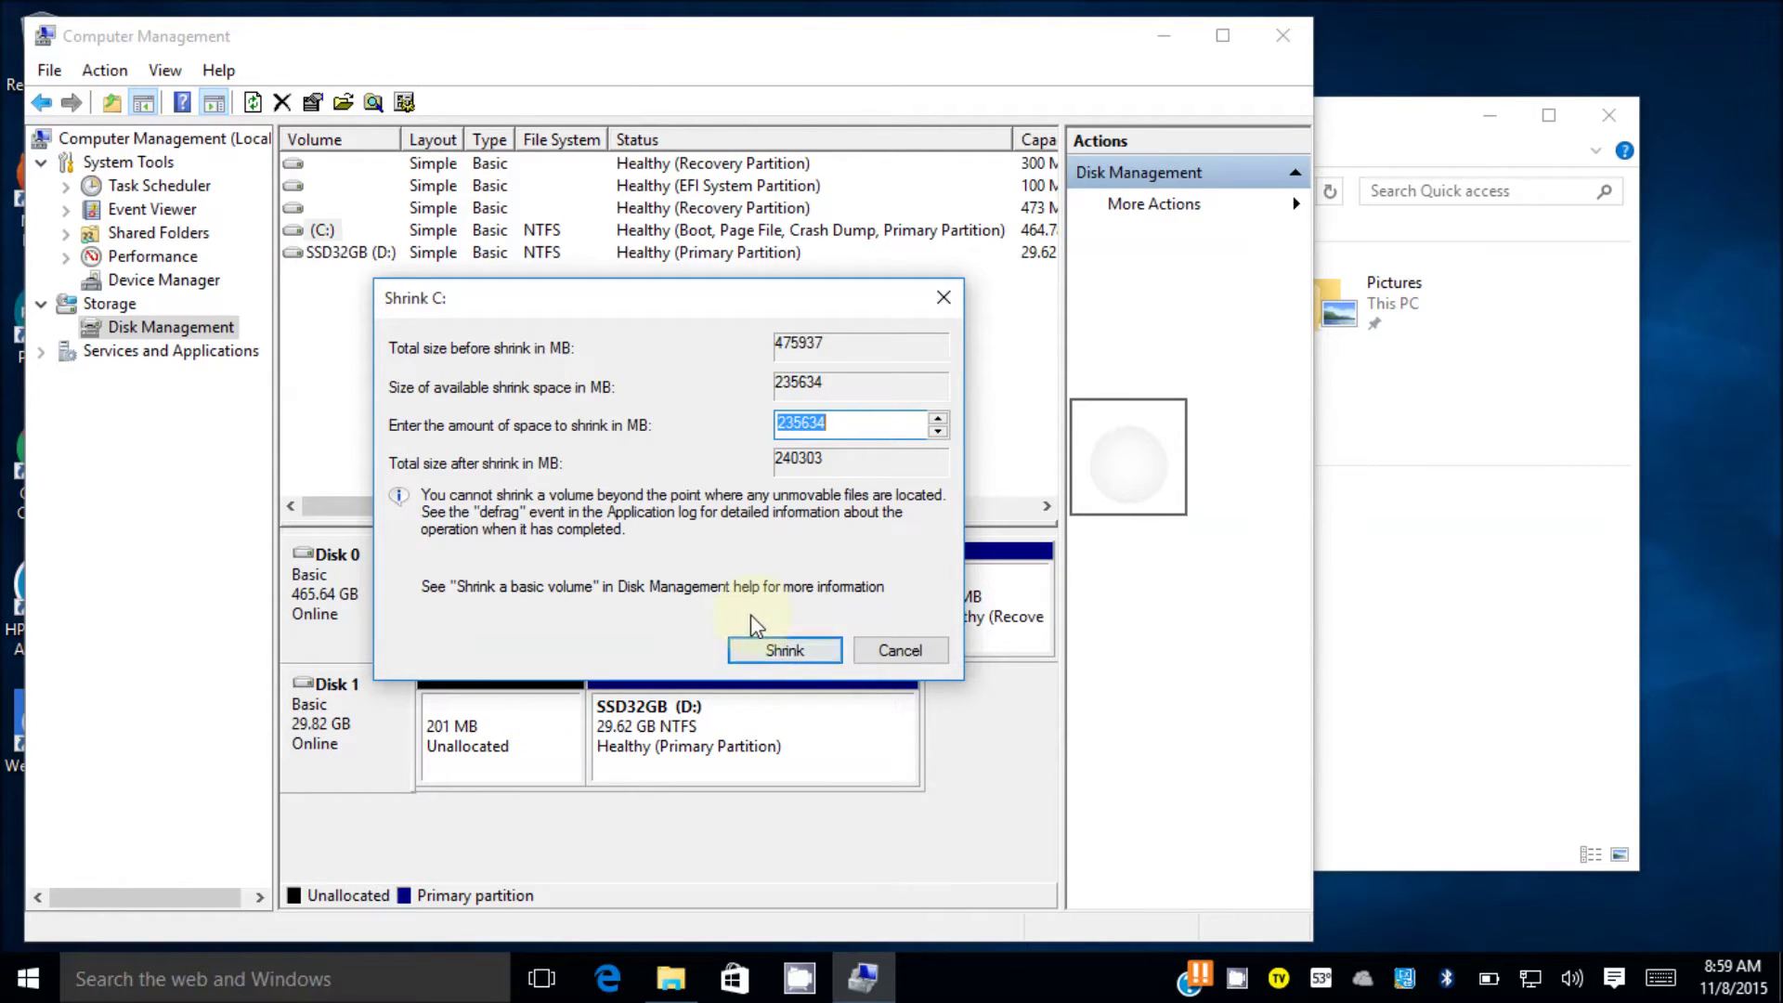
{"action": "left_click", "coordinate": [774, 637]}
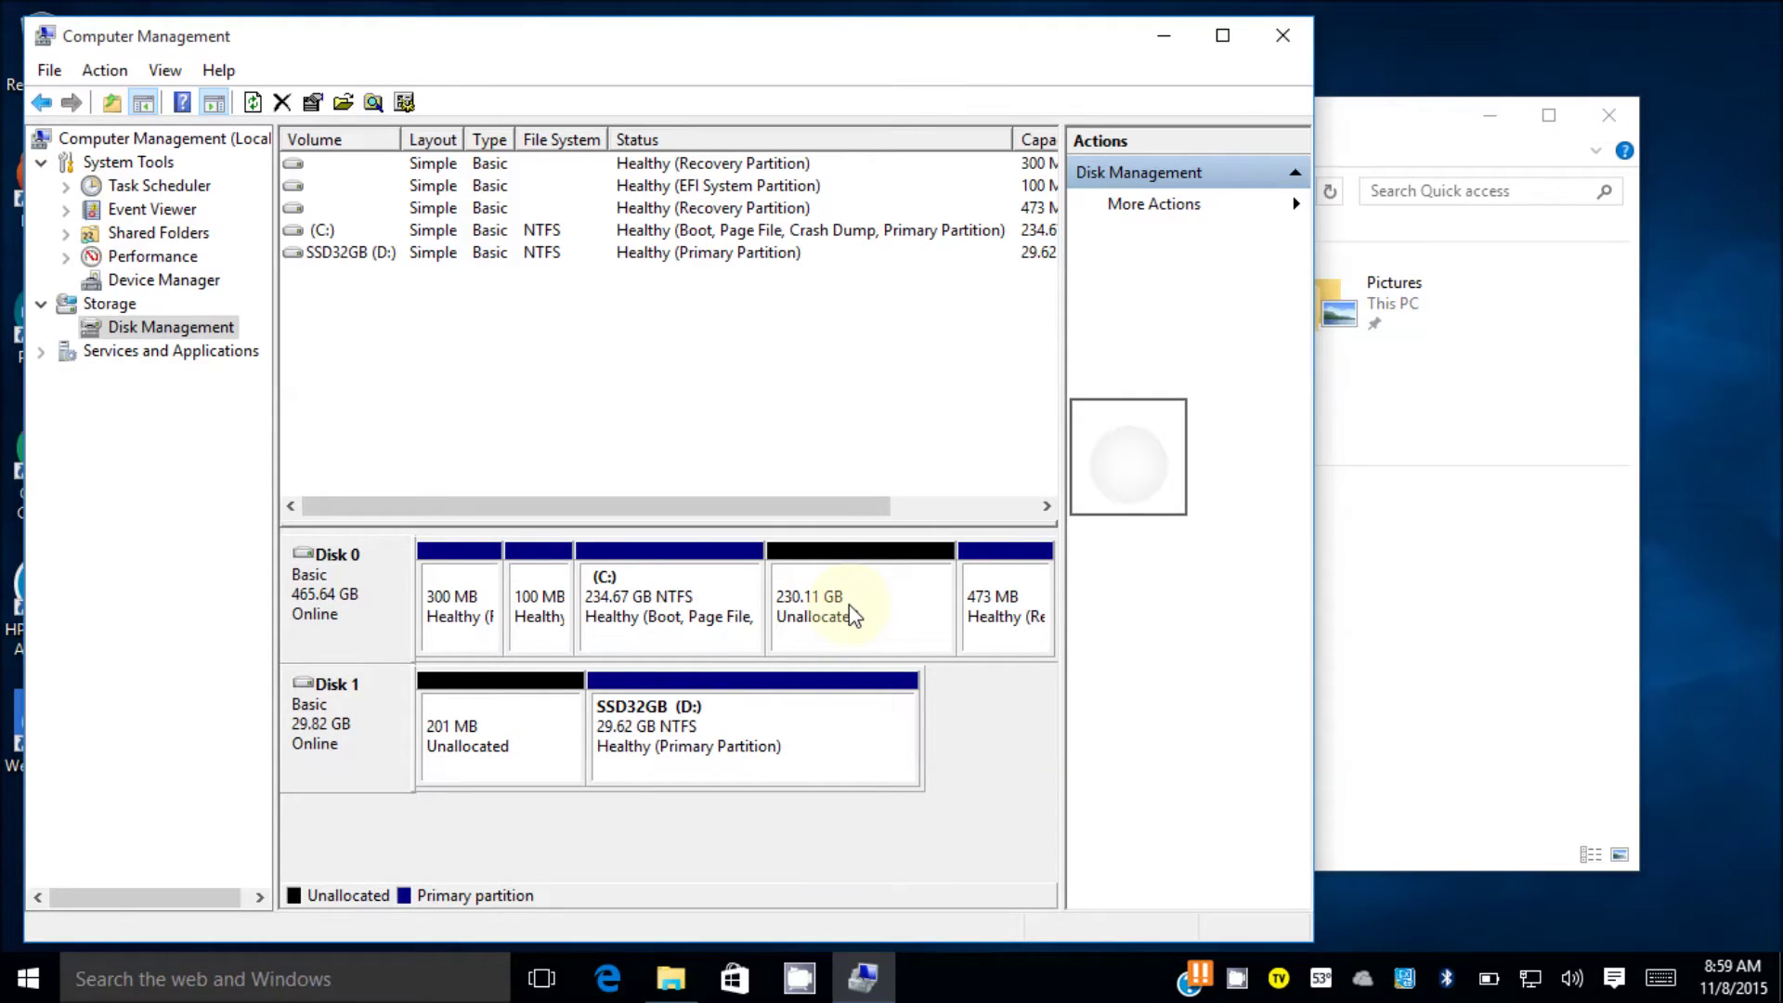
Start a new simple volume of 235633 MB in Disk 0's unallocated space, without assigning a drive letter or path
{"action": "right_click", "coordinate": [853, 616]}
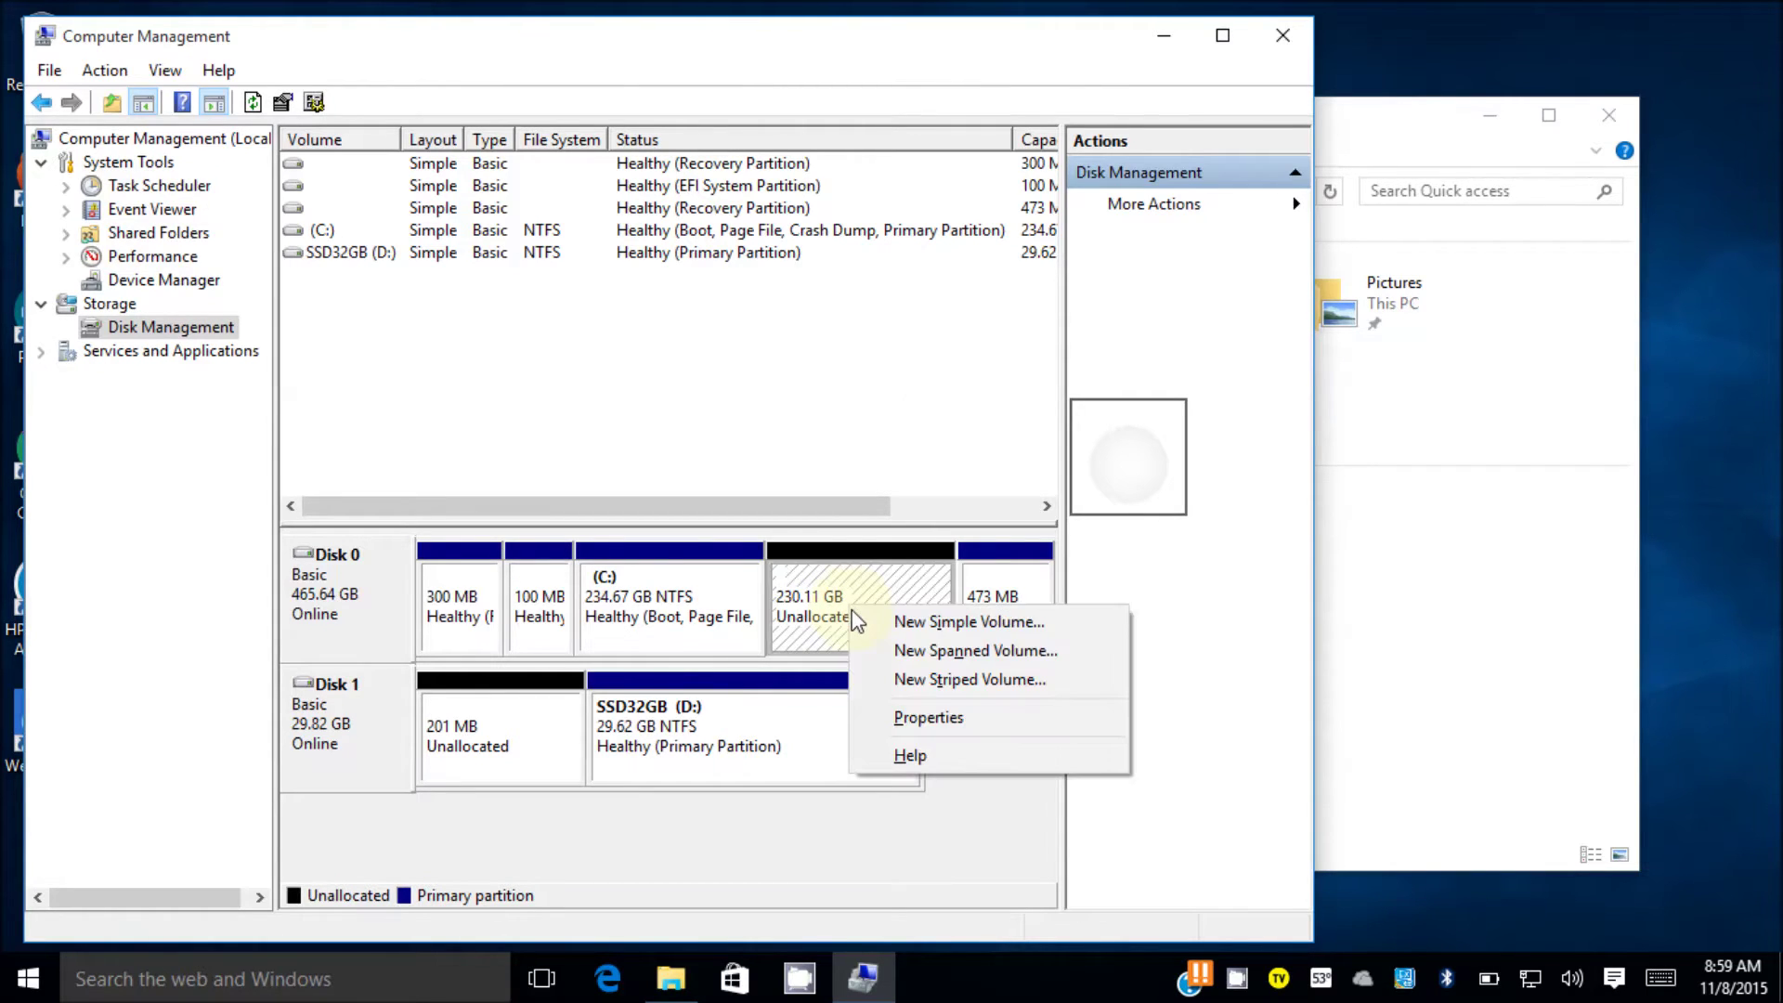
{"action": "left_click", "coordinate": [903, 624]}
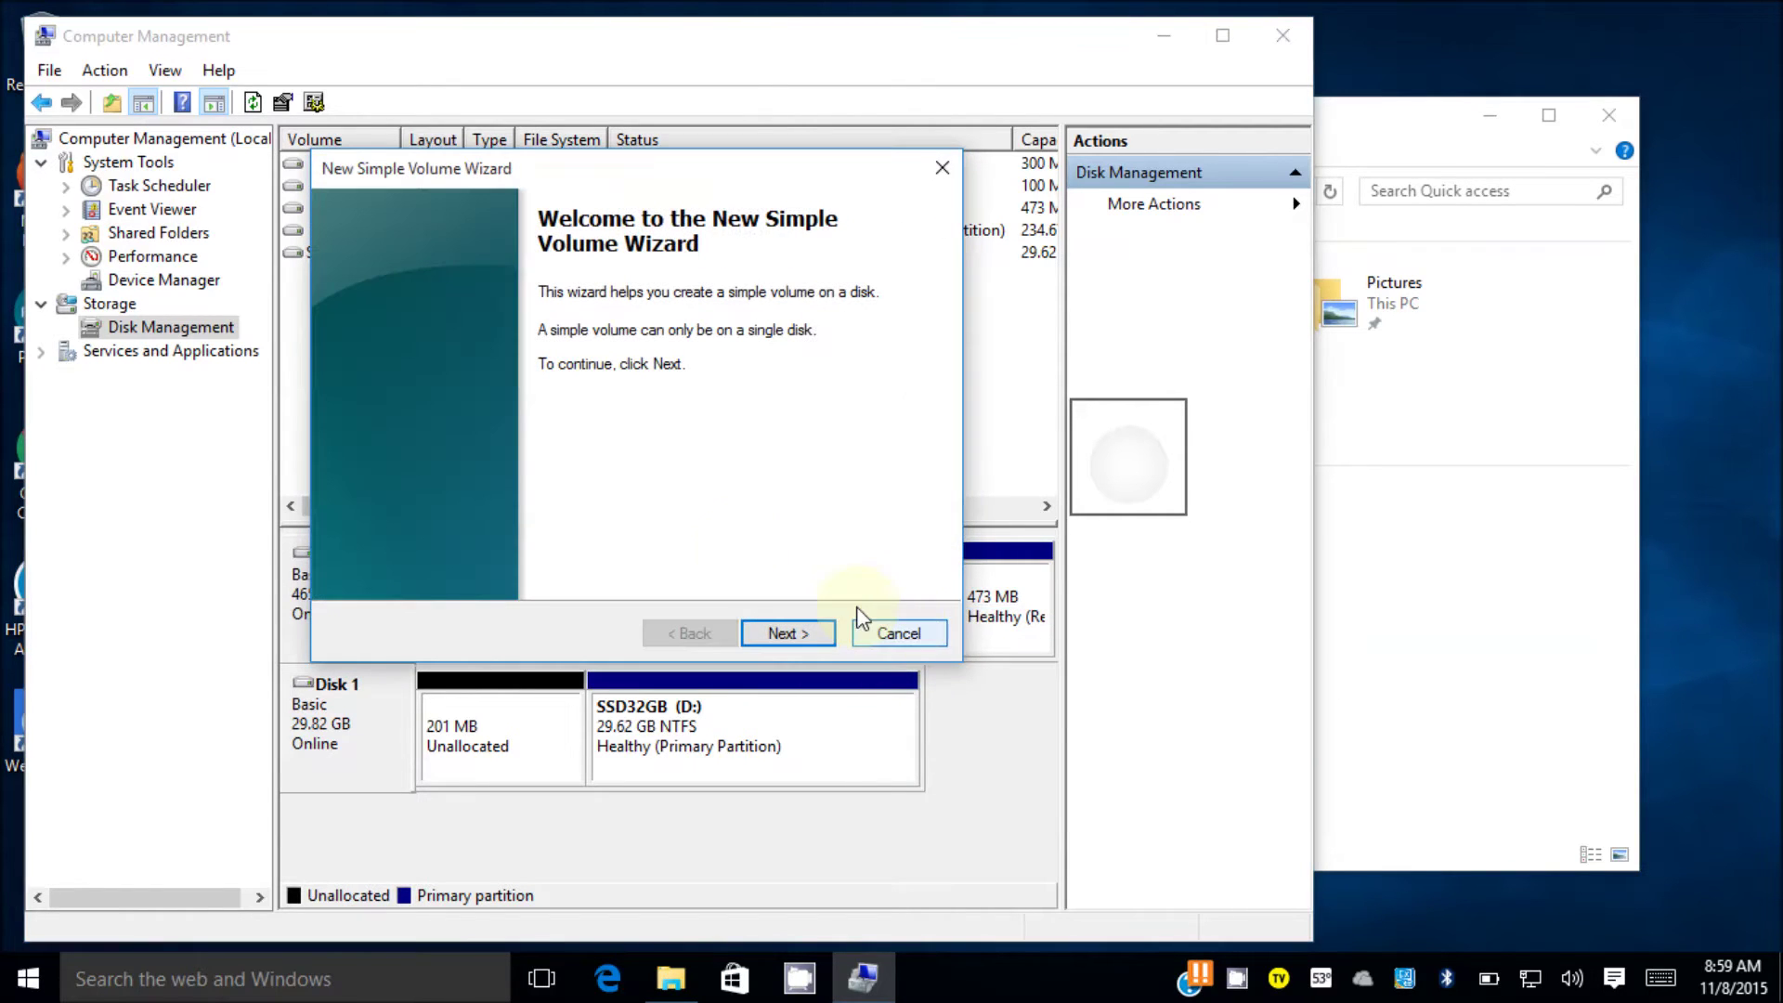
{"action": "left_click", "coordinate": [758, 635]}
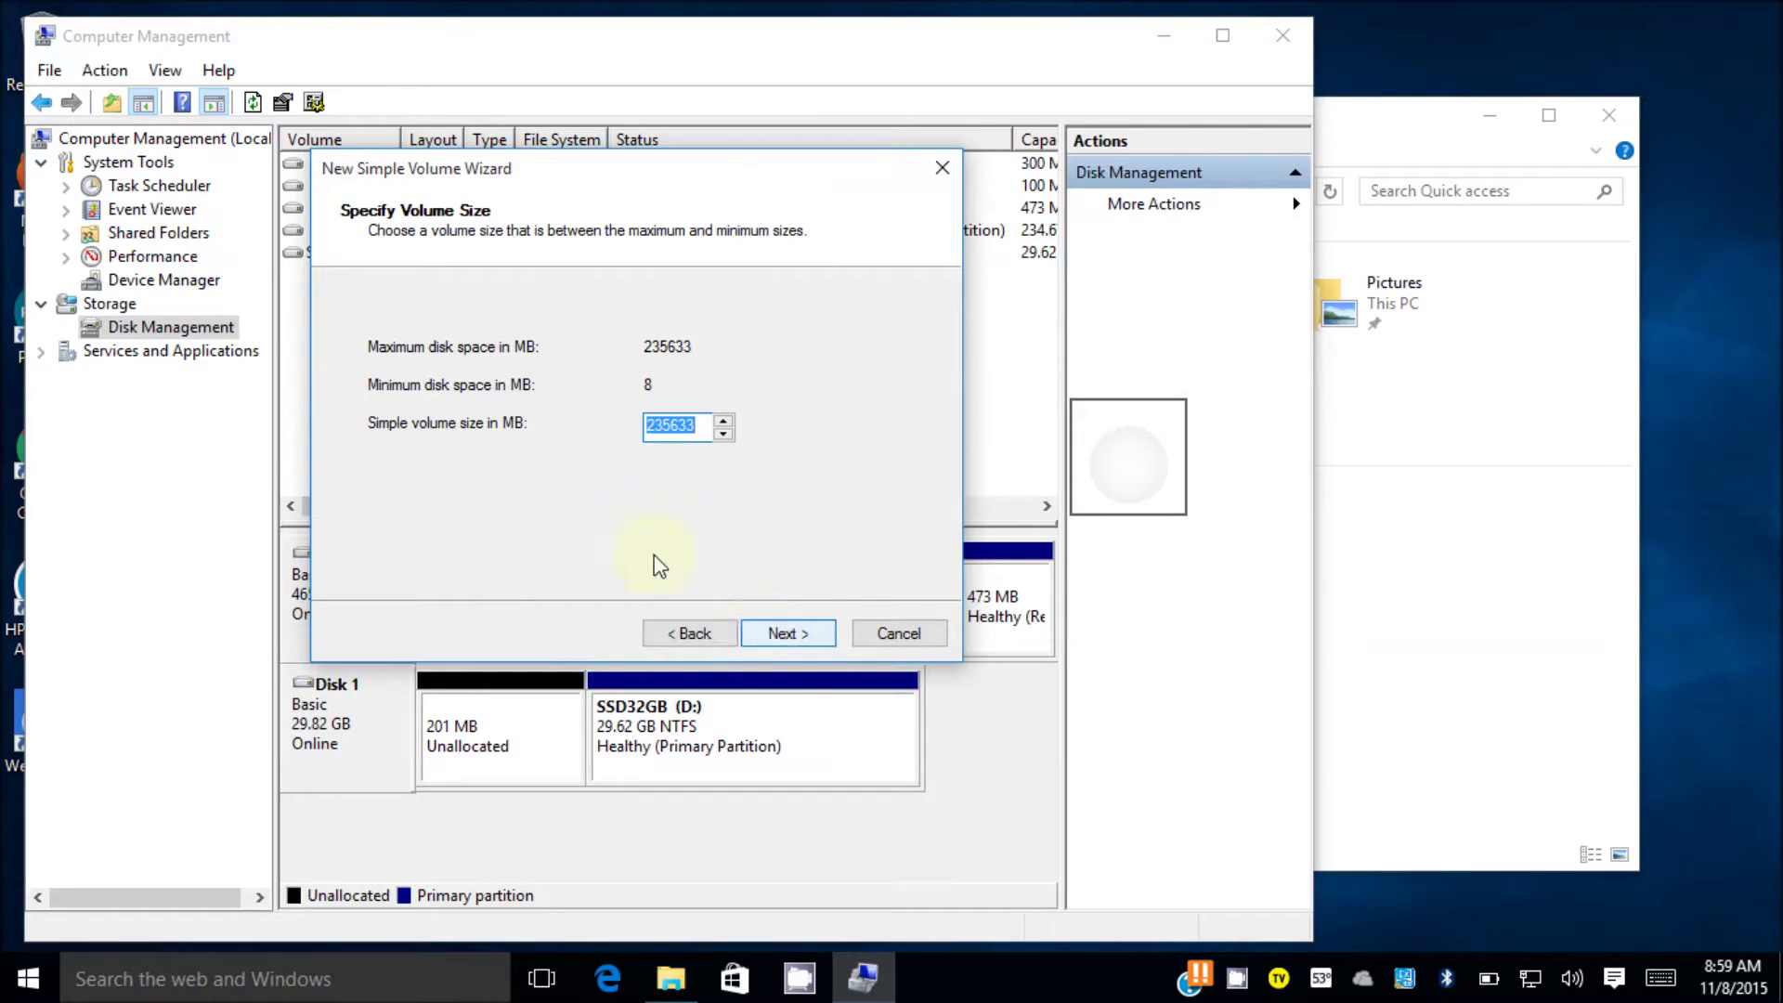
{"action": "left_click", "coordinate": [758, 631]}
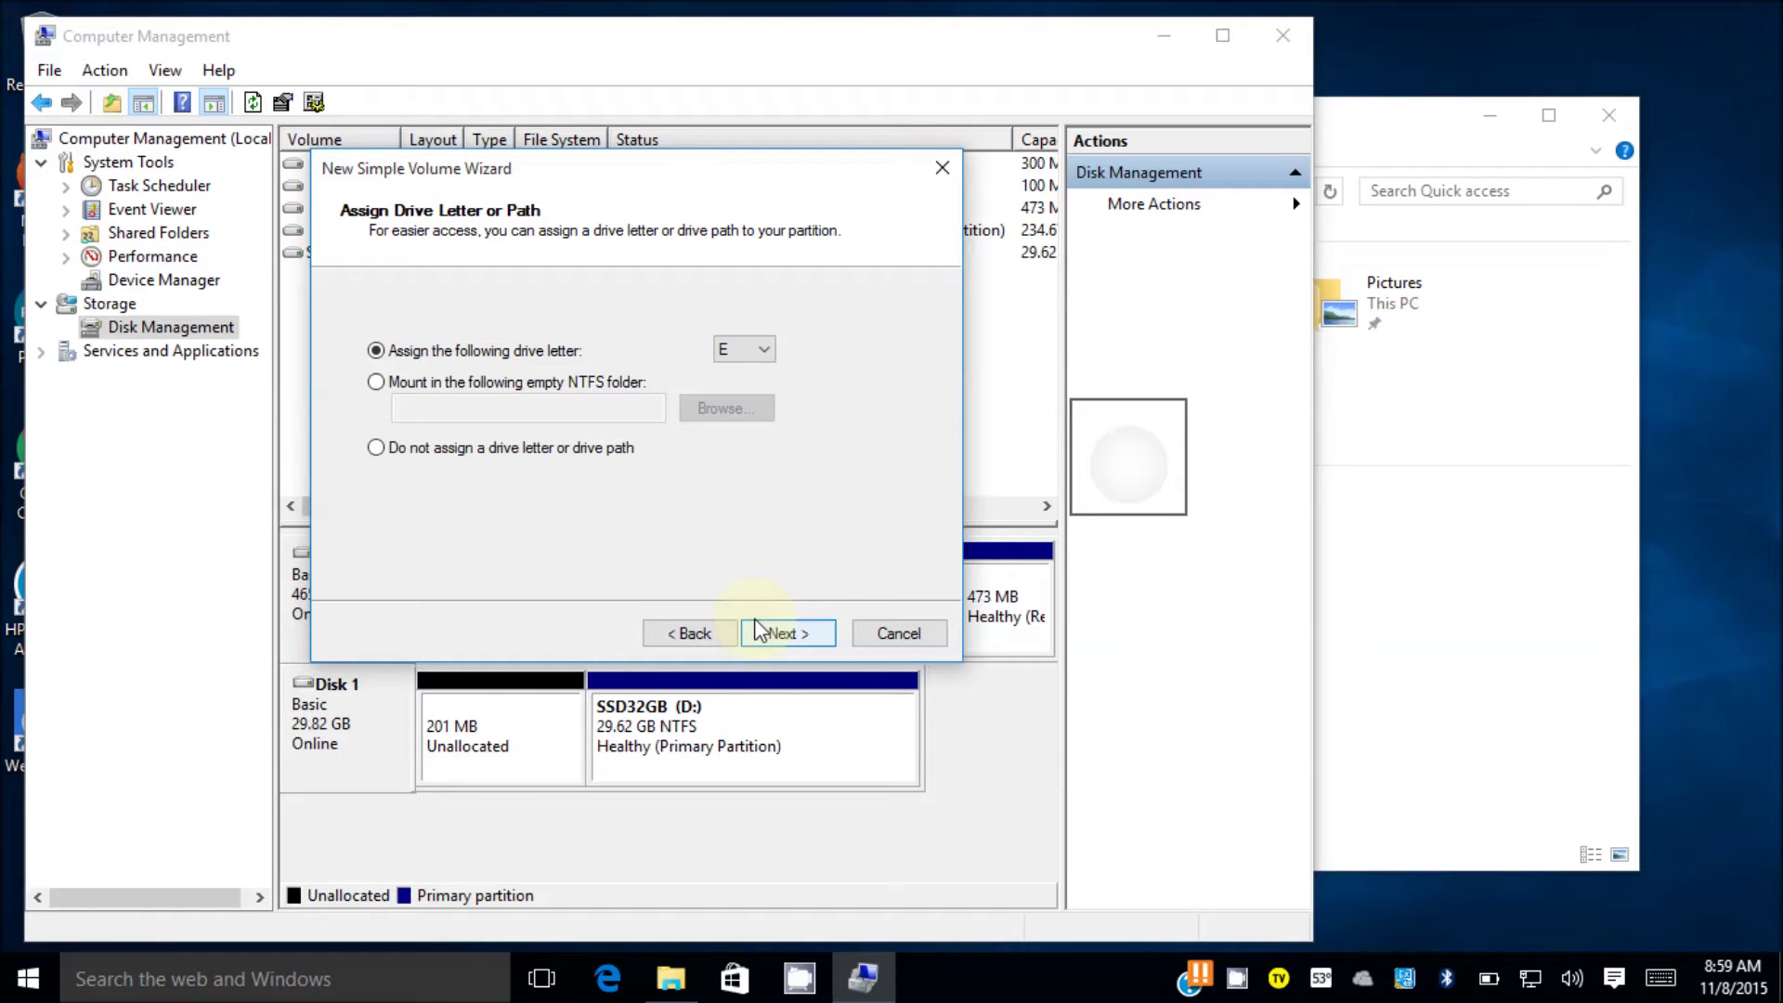
{"action": "left_click", "coordinate": [375, 382]}
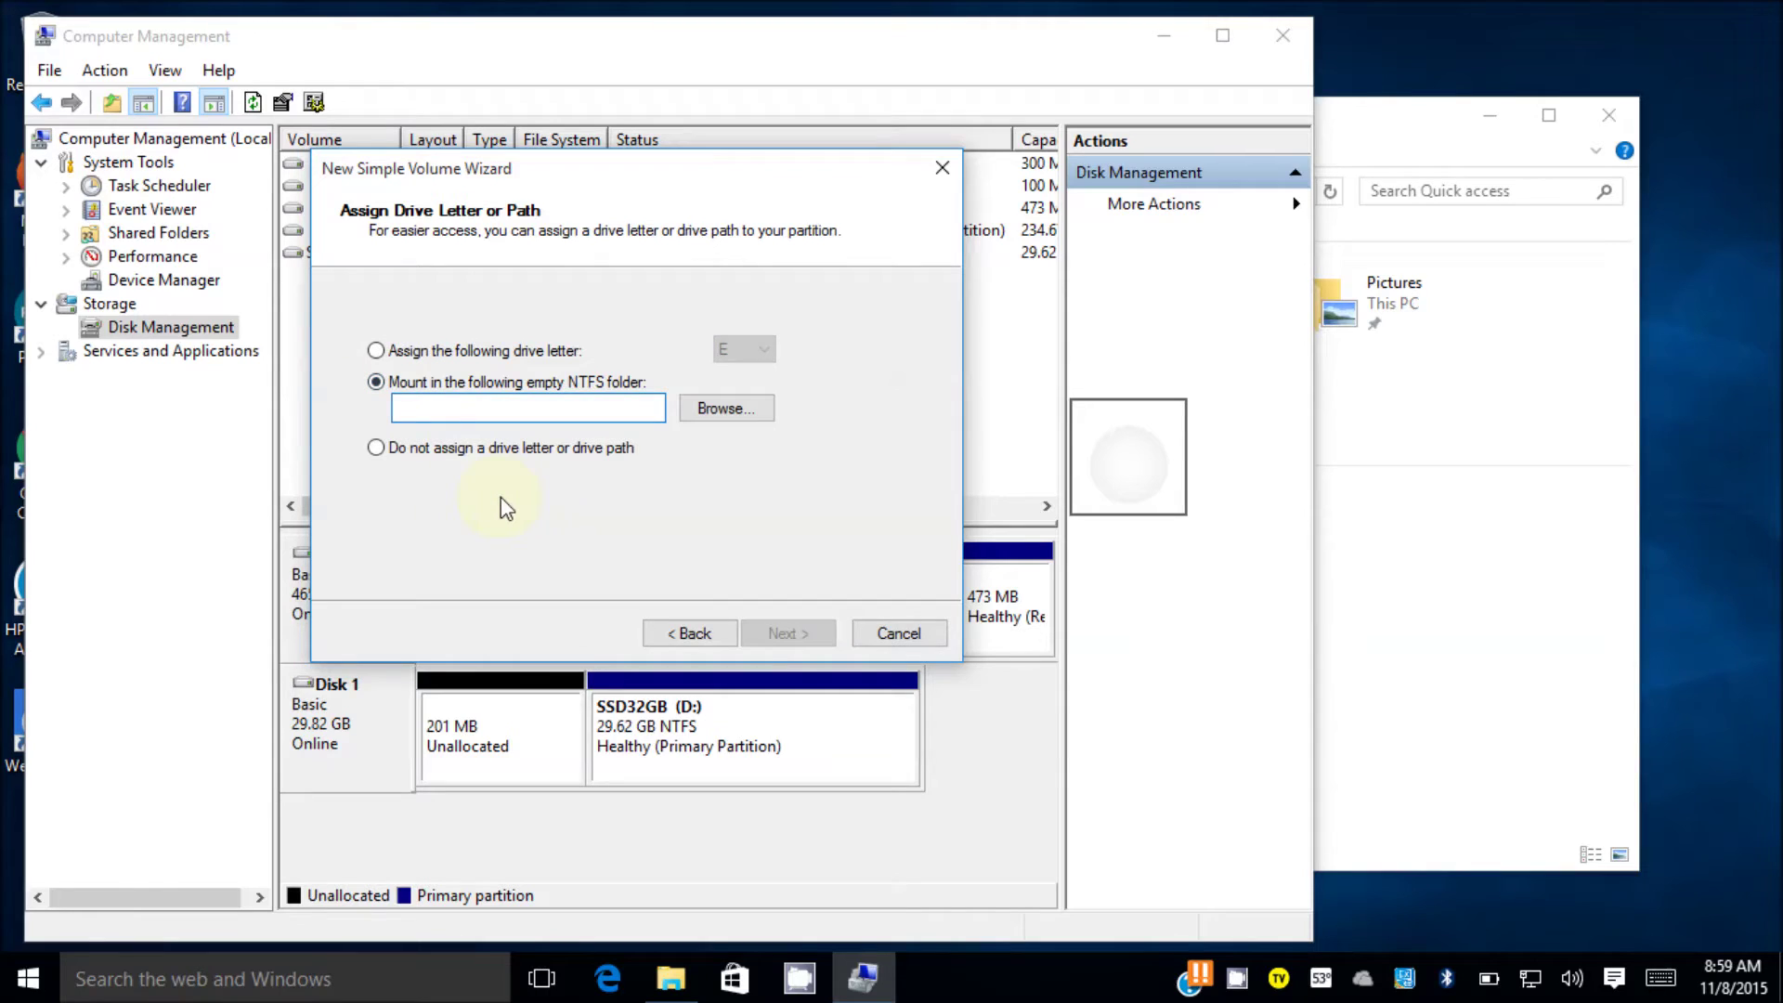
{"action": "left_click", "coordinate": [377, 446]}
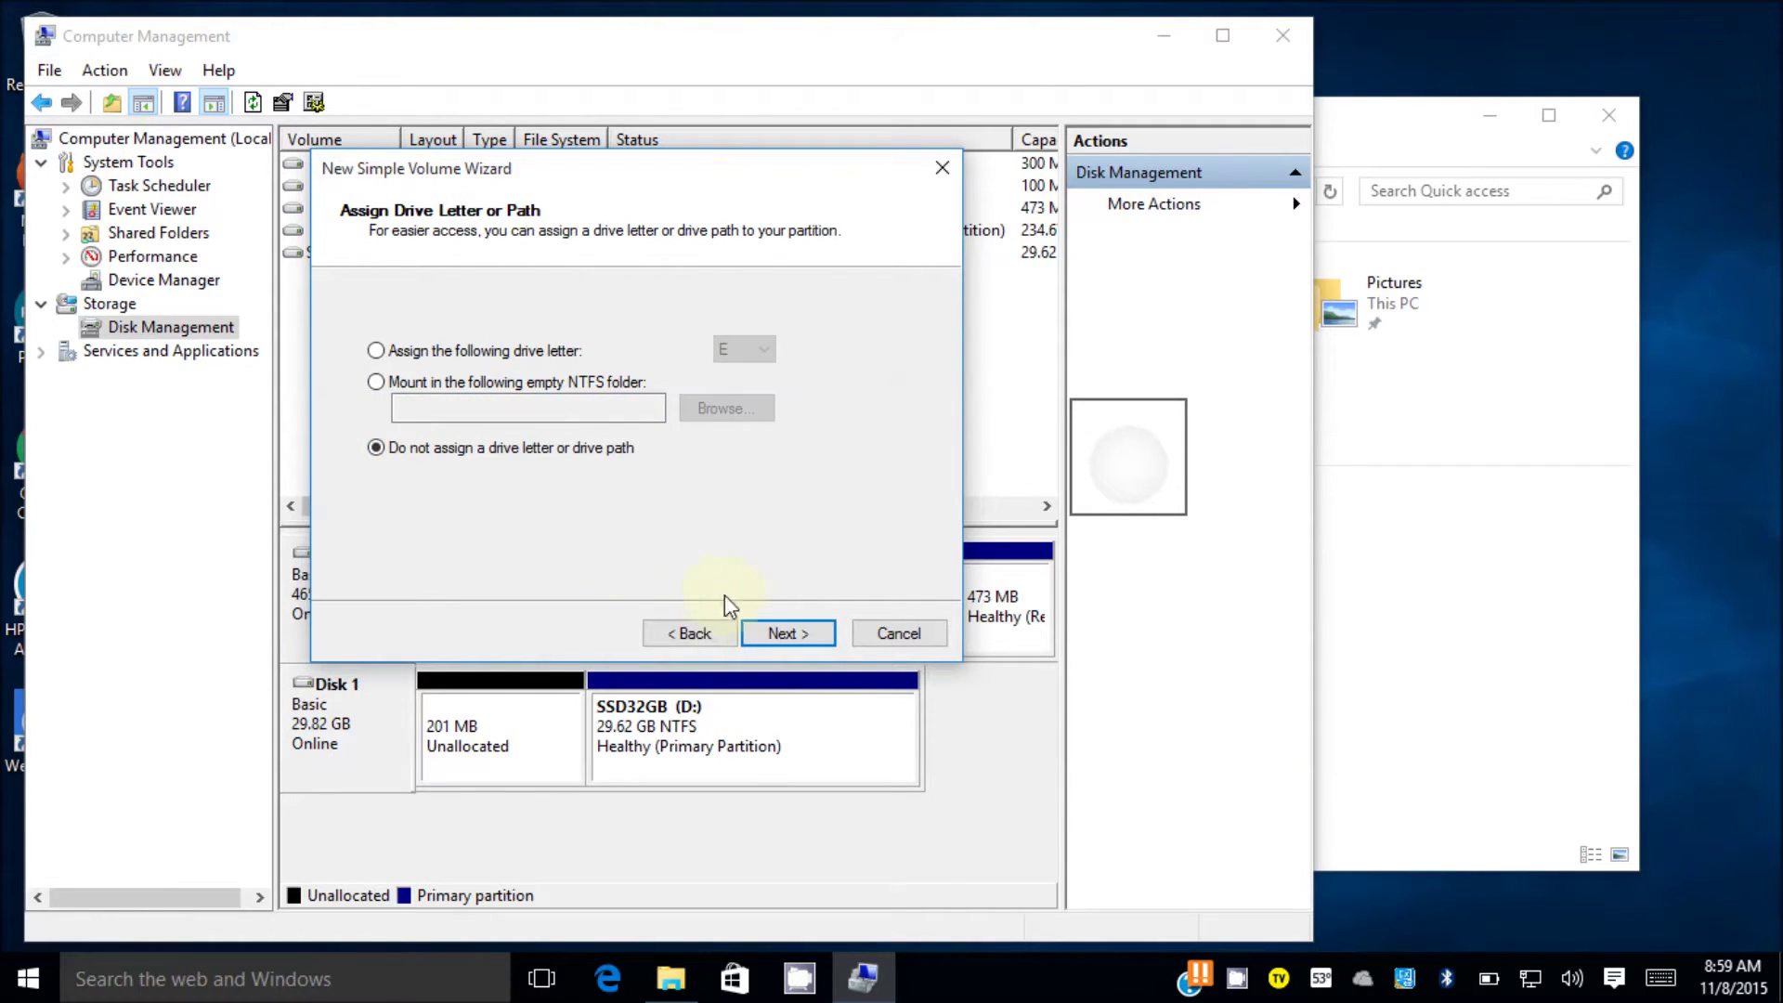
{"action": "left_click", "coordinate": [771, 633]}
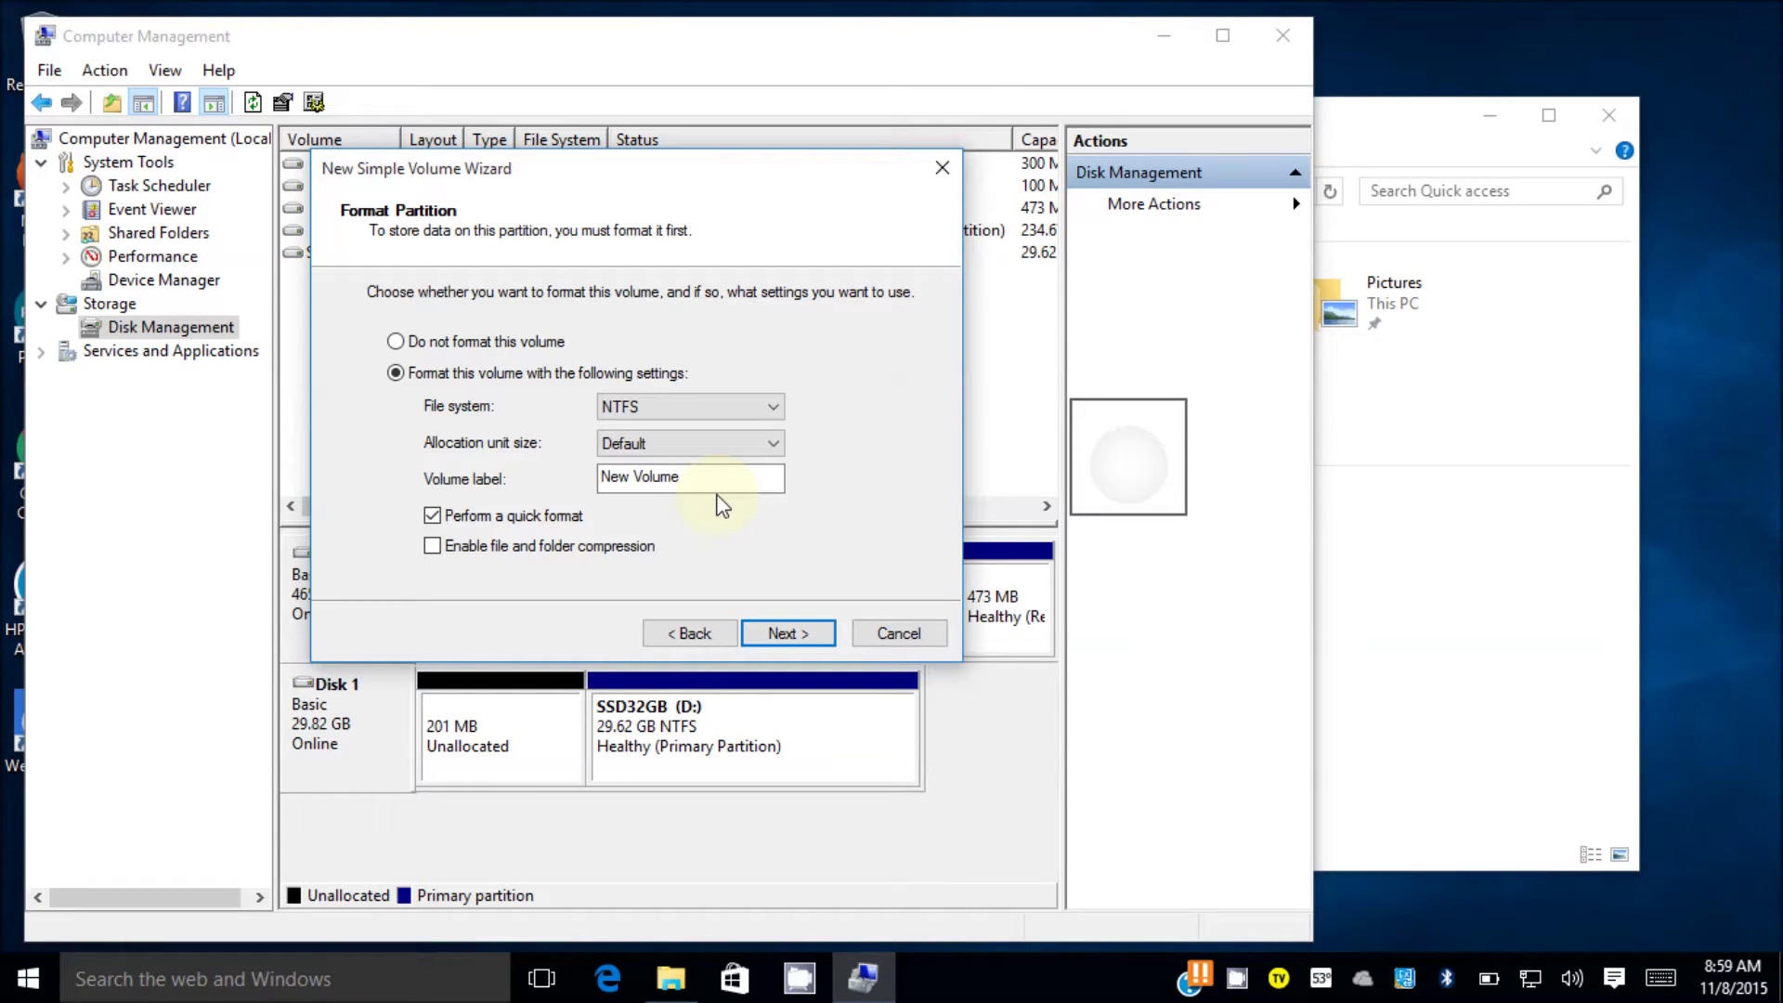
Label the new volume ElCapitanx111 and create it with a quick NTFS format and default allocation unit size
{"action": "left_click_drag", "start_coordinate": [715, 478], "coordinate": [629, 481]}
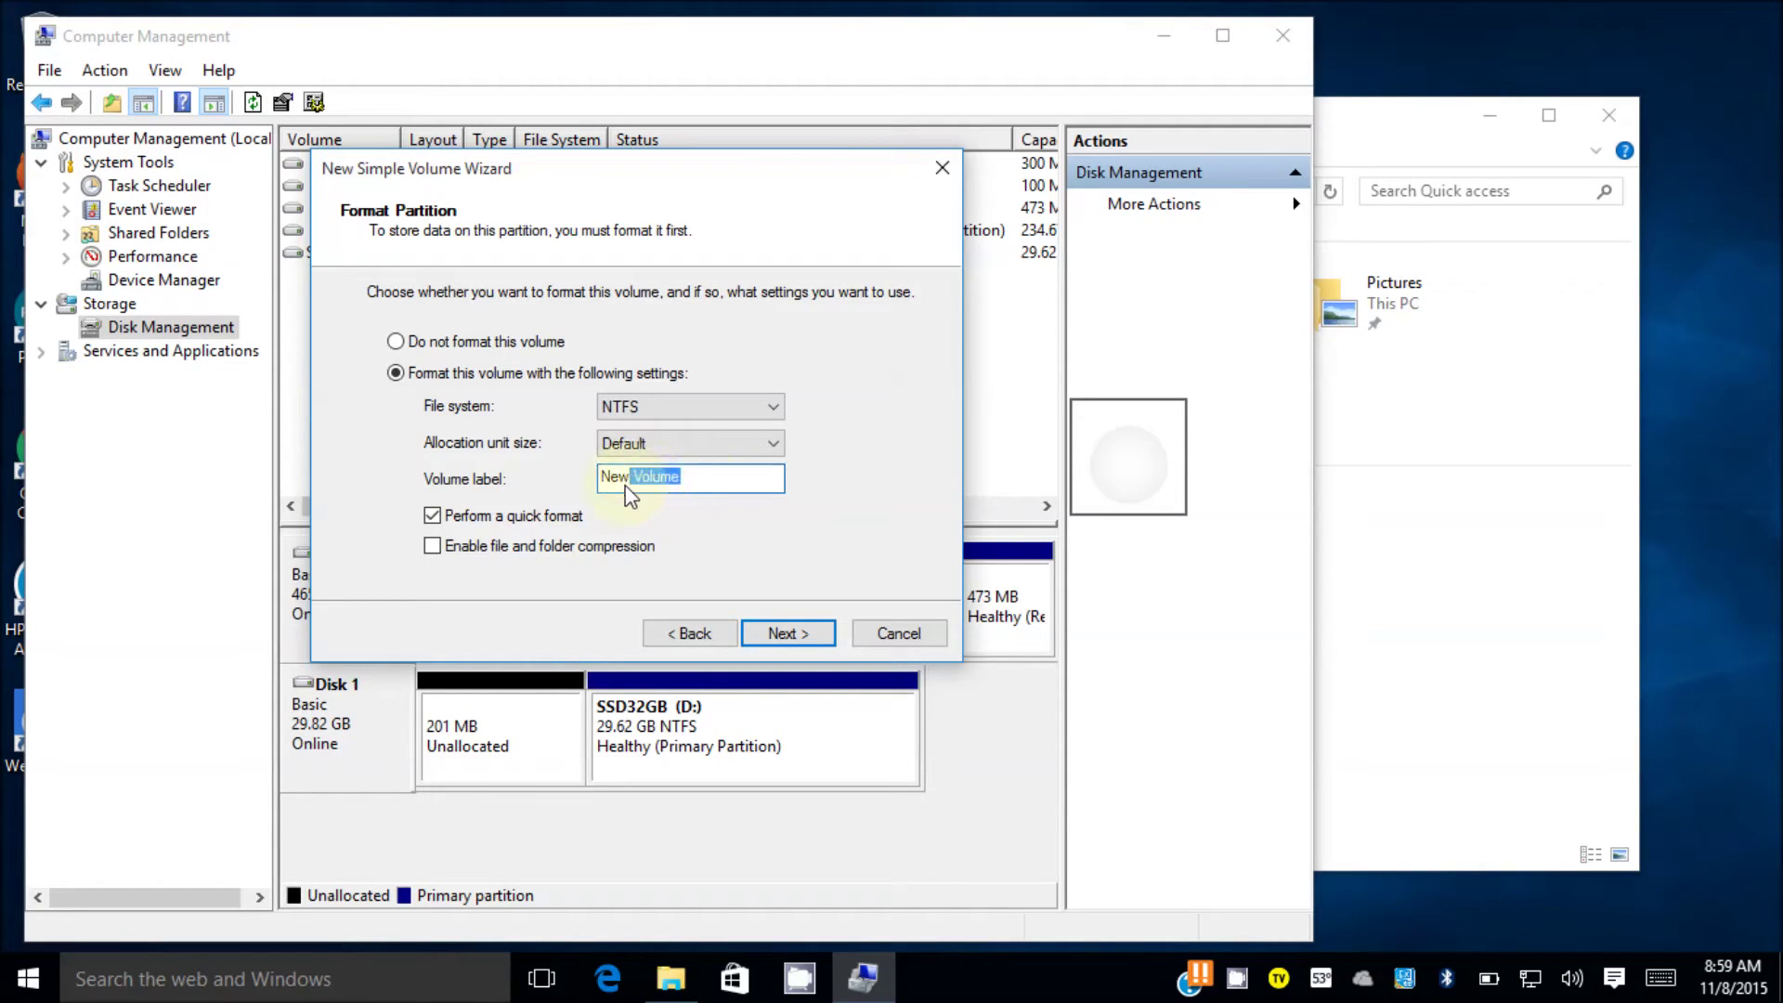
{"action": "key", "text": "BackSpace"}
{"action": "key", "text": "BackSpace"}
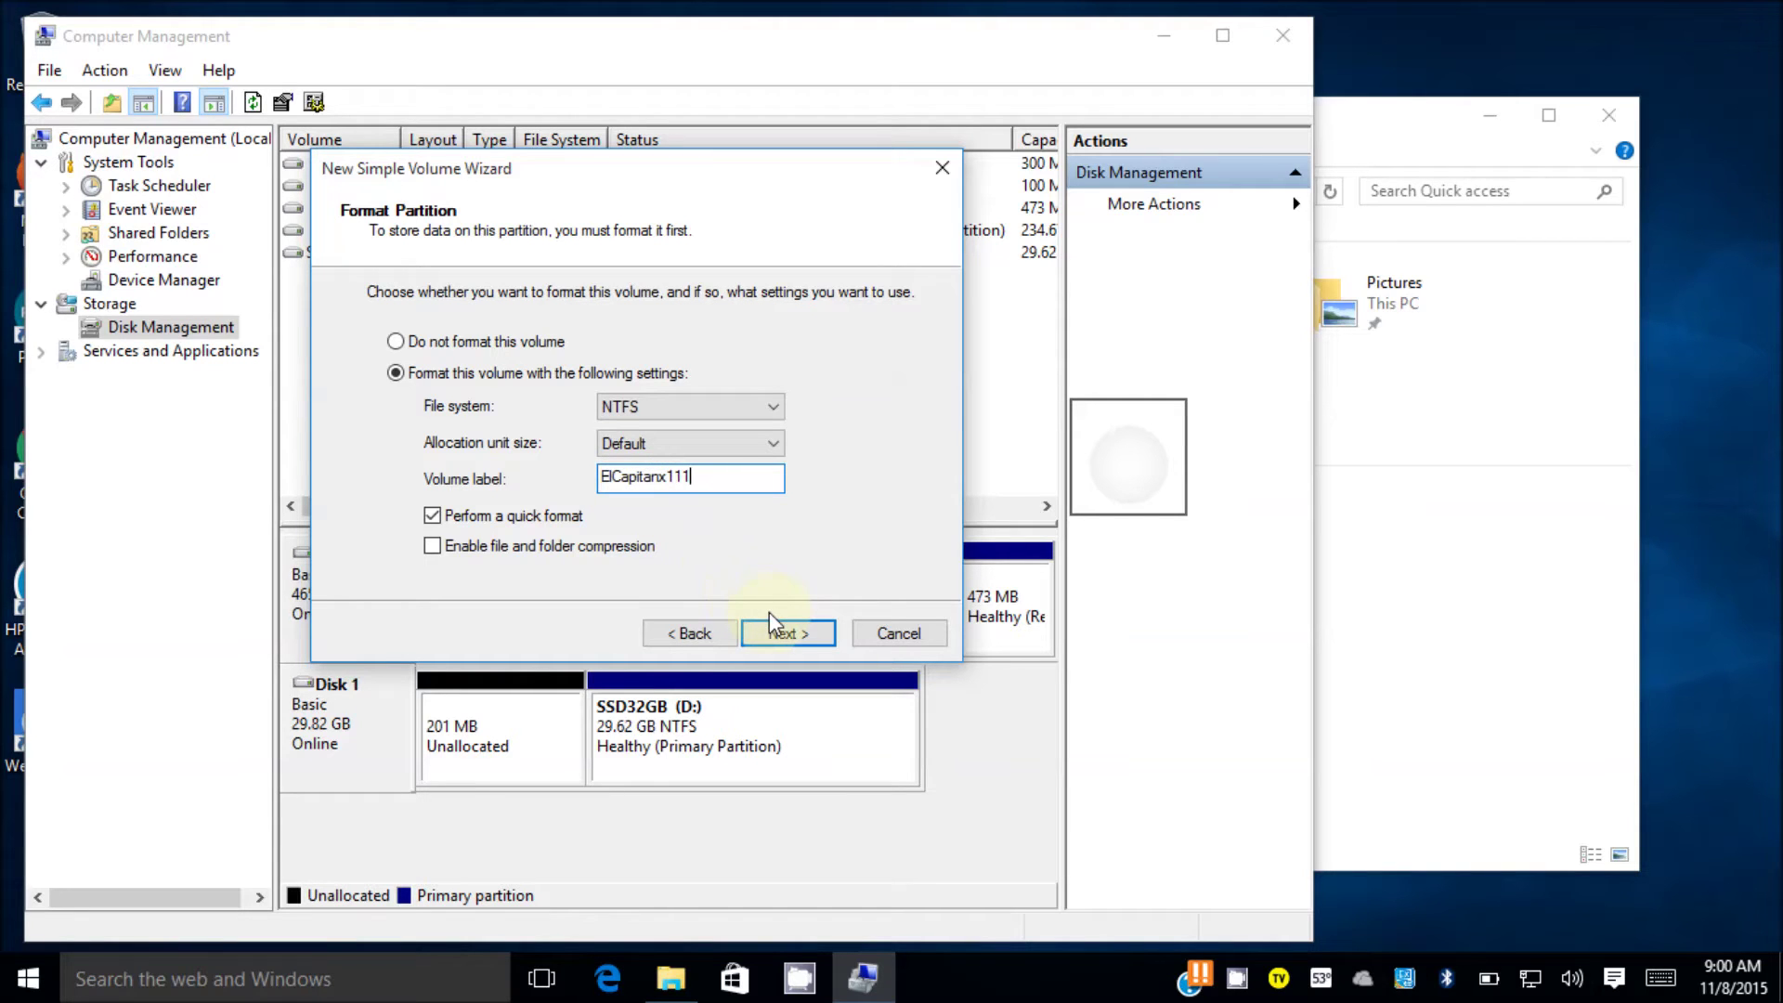
{"action": "left_click", "coordinate": [793, 635]}
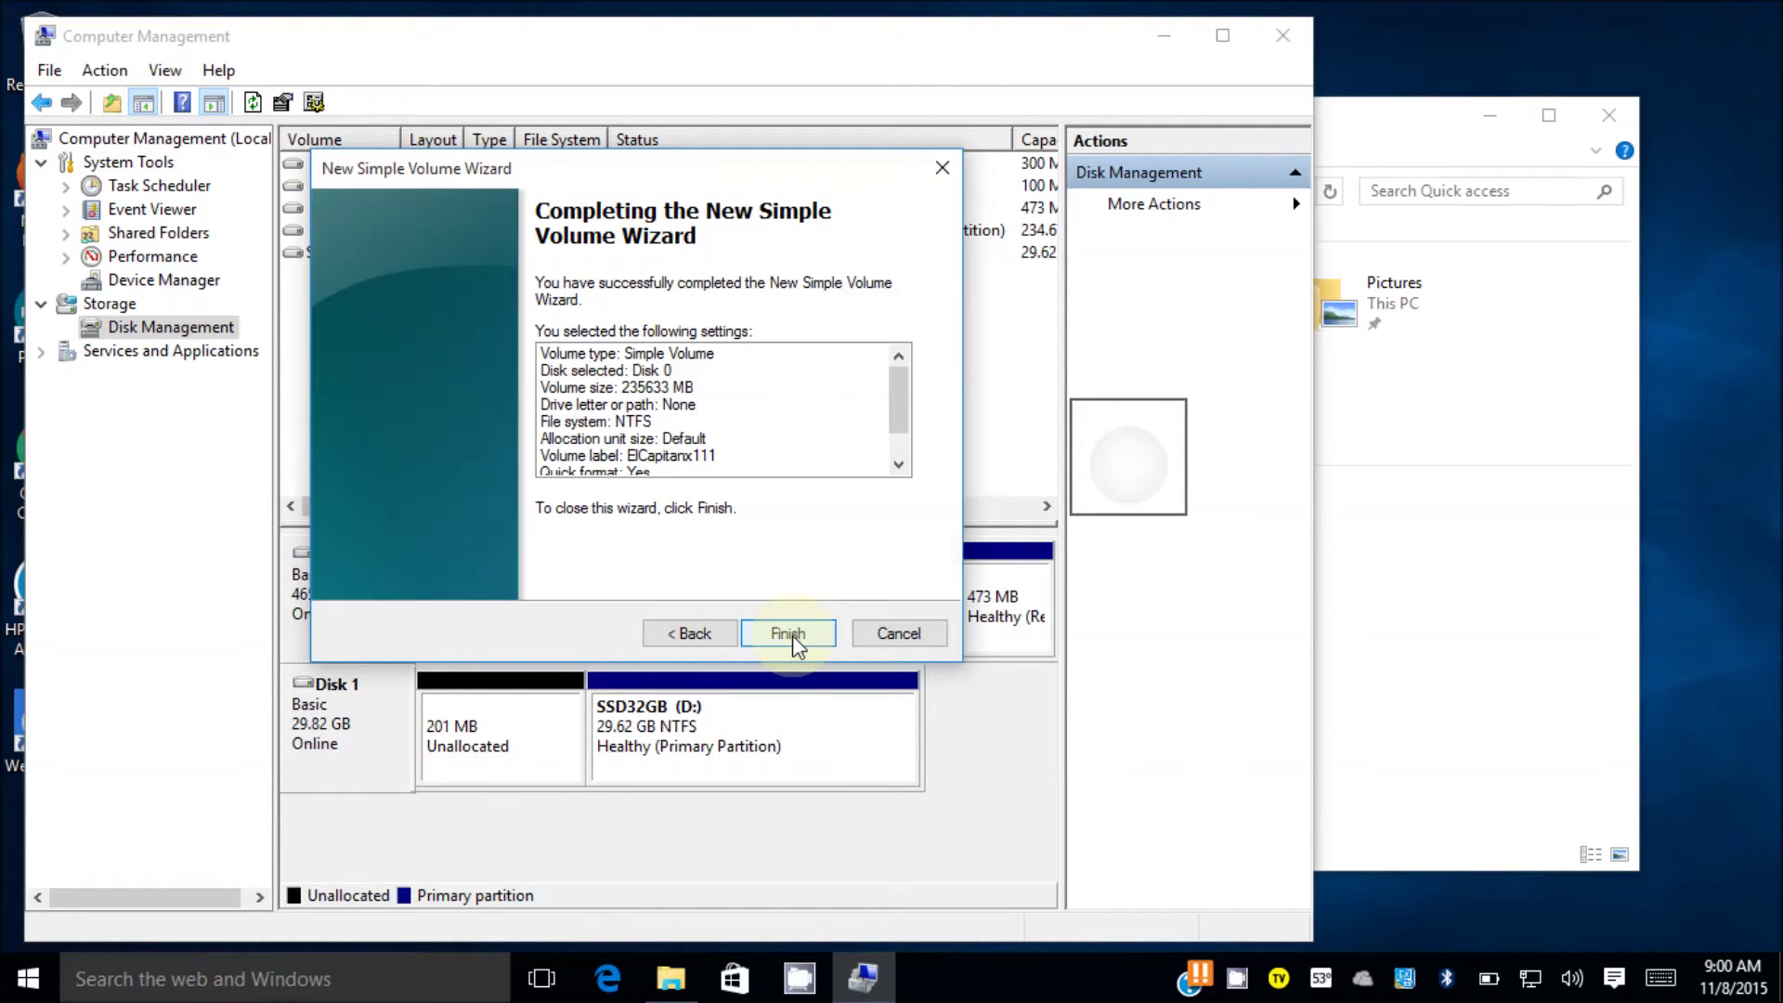
{"action": "left_click", "coordinate": [788, 633]}
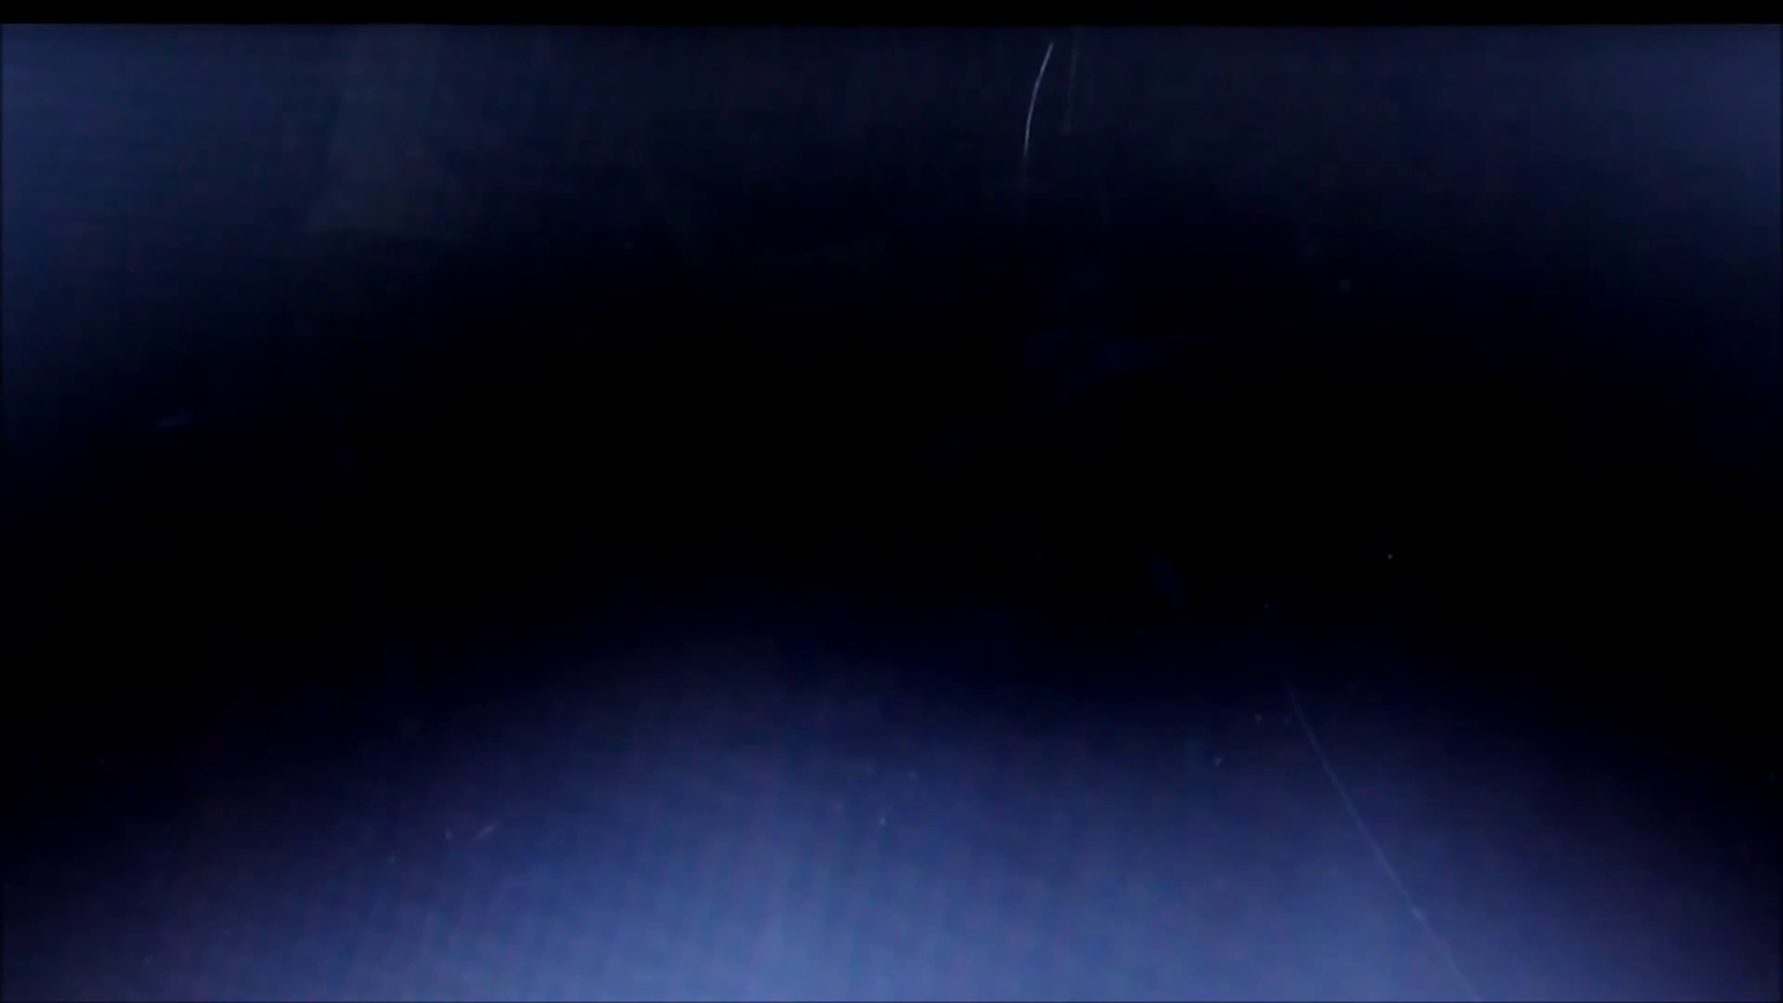
Restart into the Clover boot menu and boot the OS X installer from its base system volume
{"action": "key", "text": "Return"}
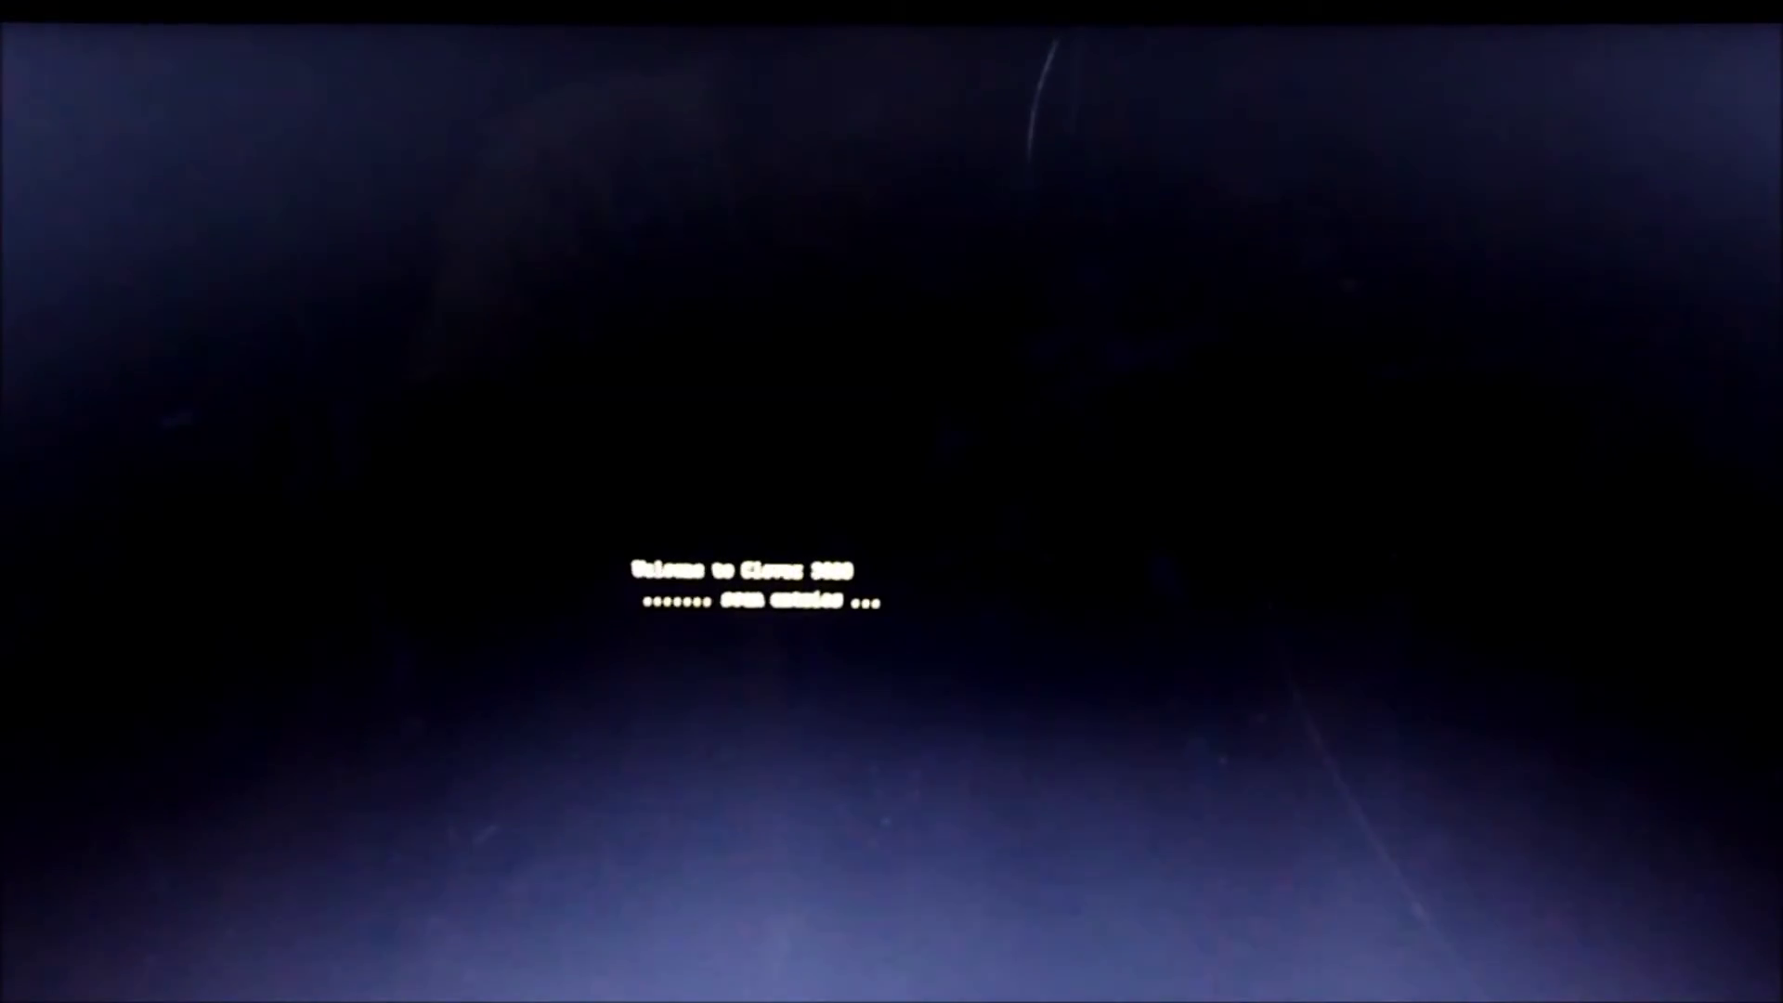
{"action": "key", "text": "Right"}
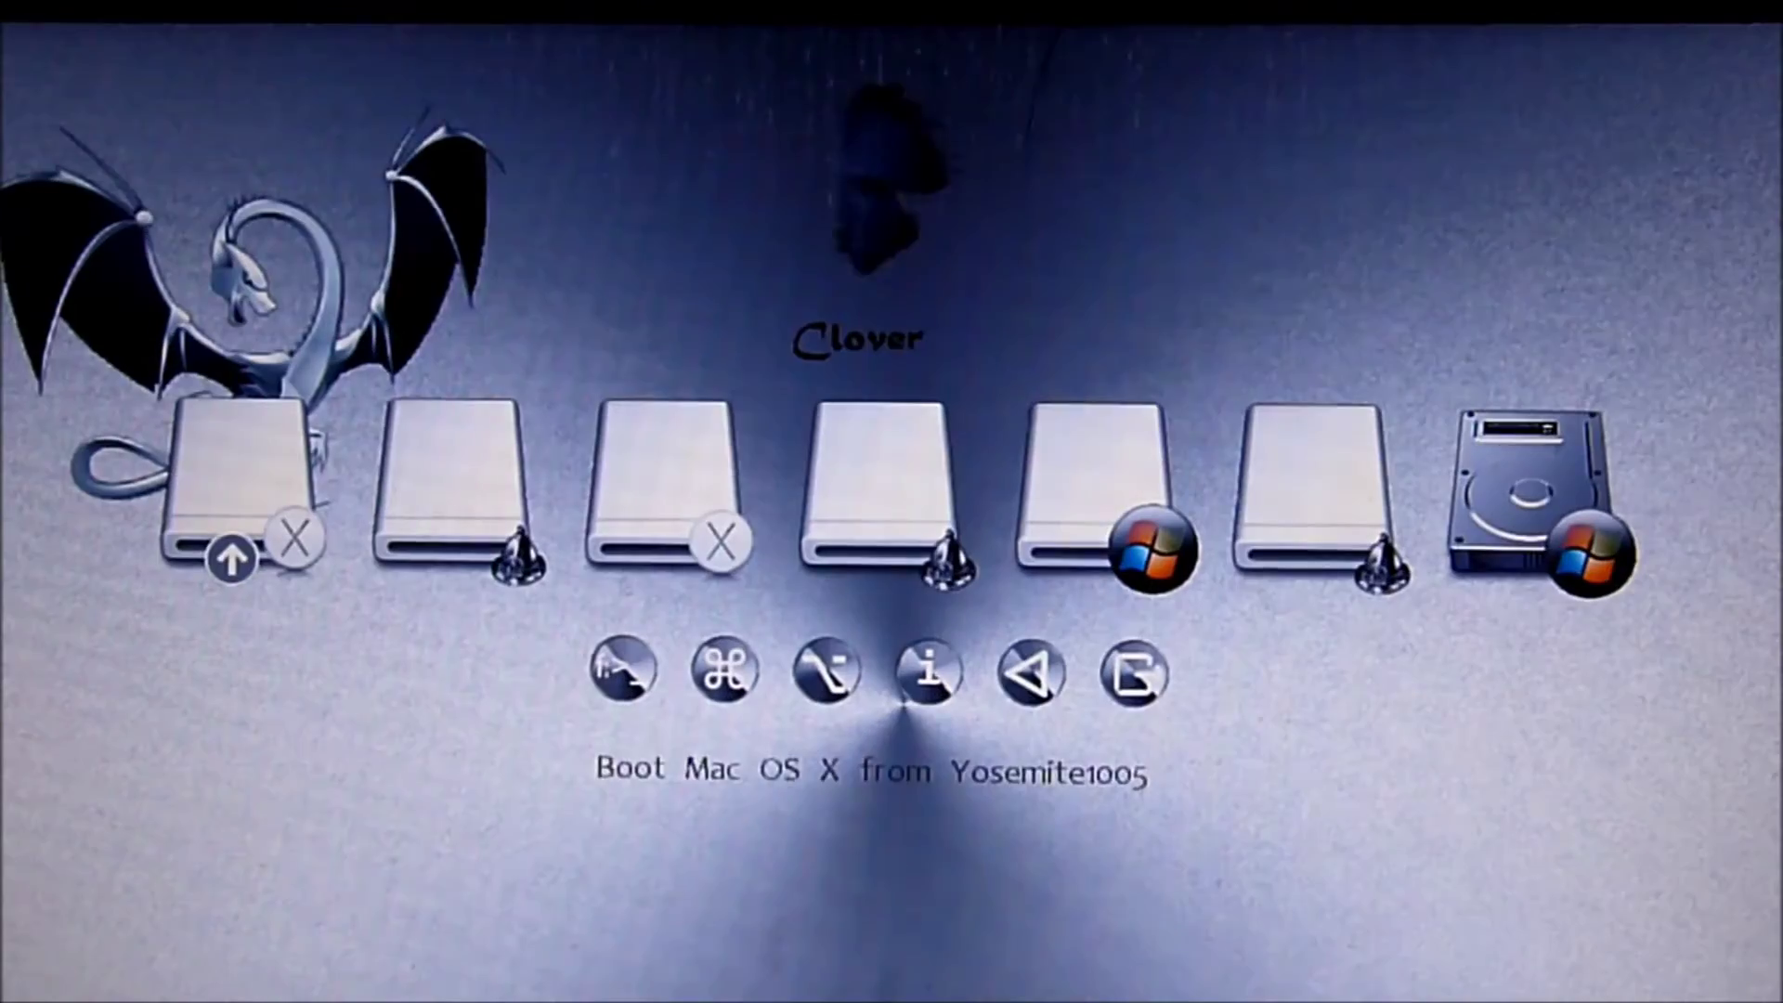
{"action": "key", "text": "Right"}
{"action": "key", "text": "Right"}
{"action": "key", "text": "Return"}
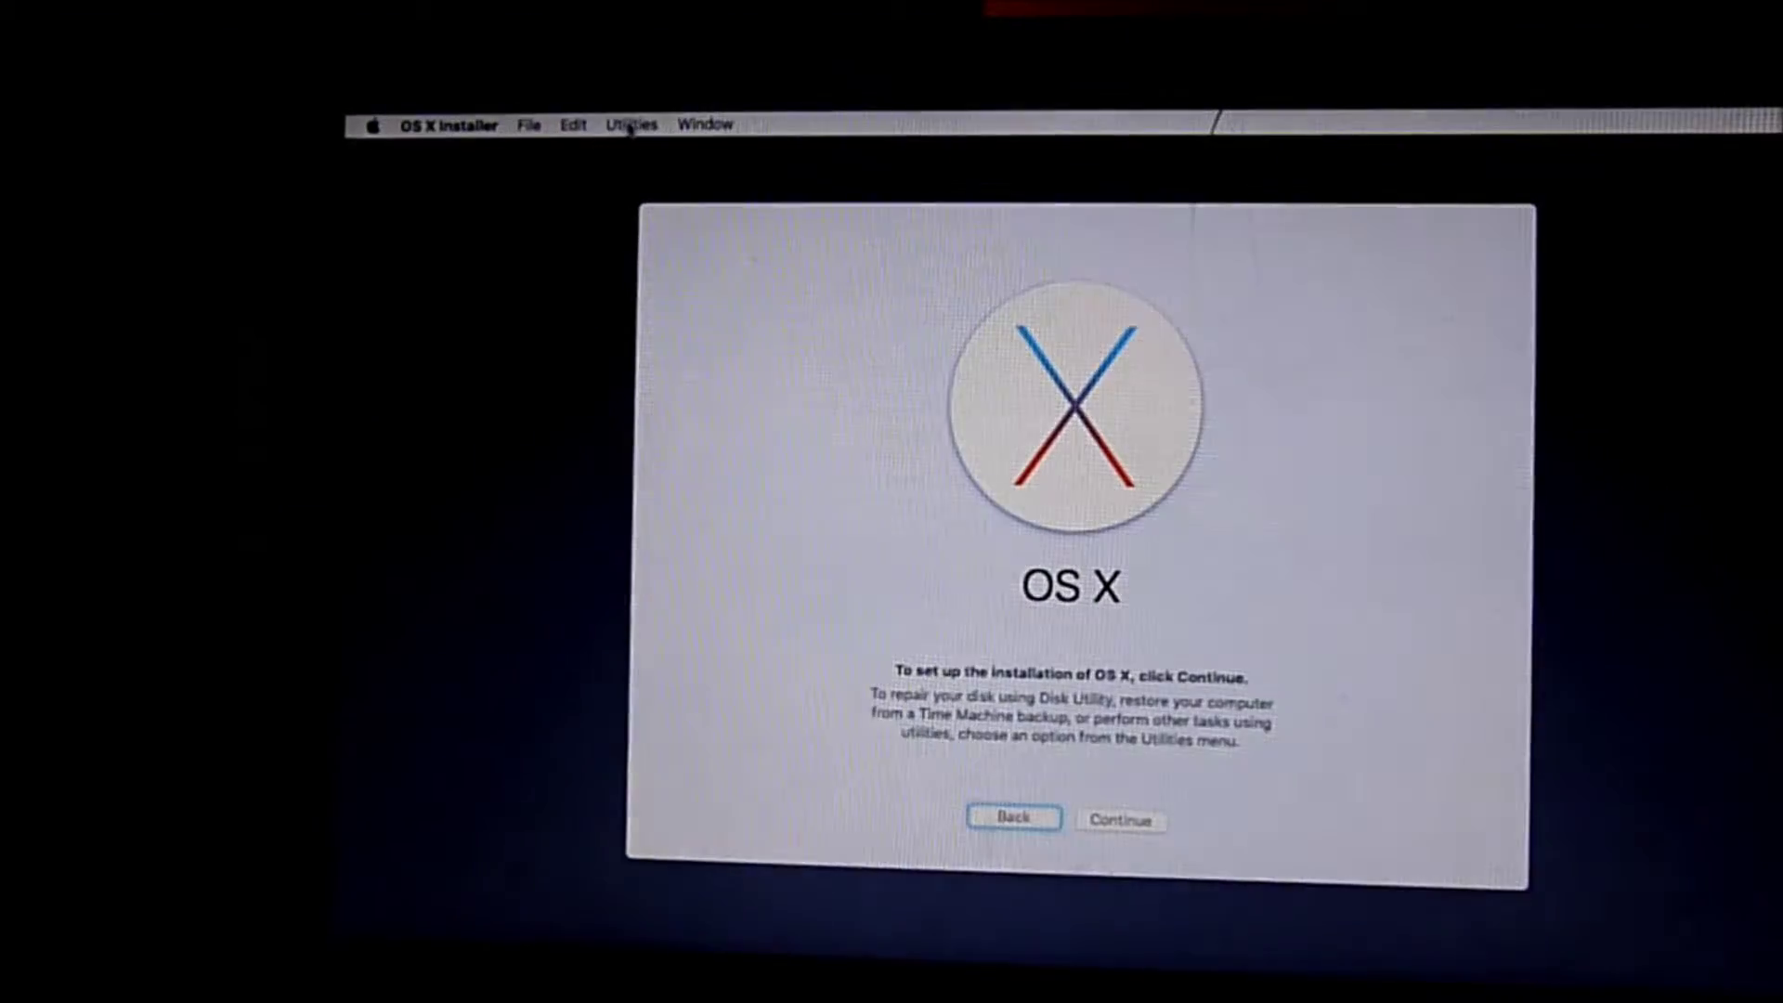
Open Disk Utility from the OS X installer and select the internal ElCapitanx111 volume
{"action": "left_click", "coordinate": [631, 126]}
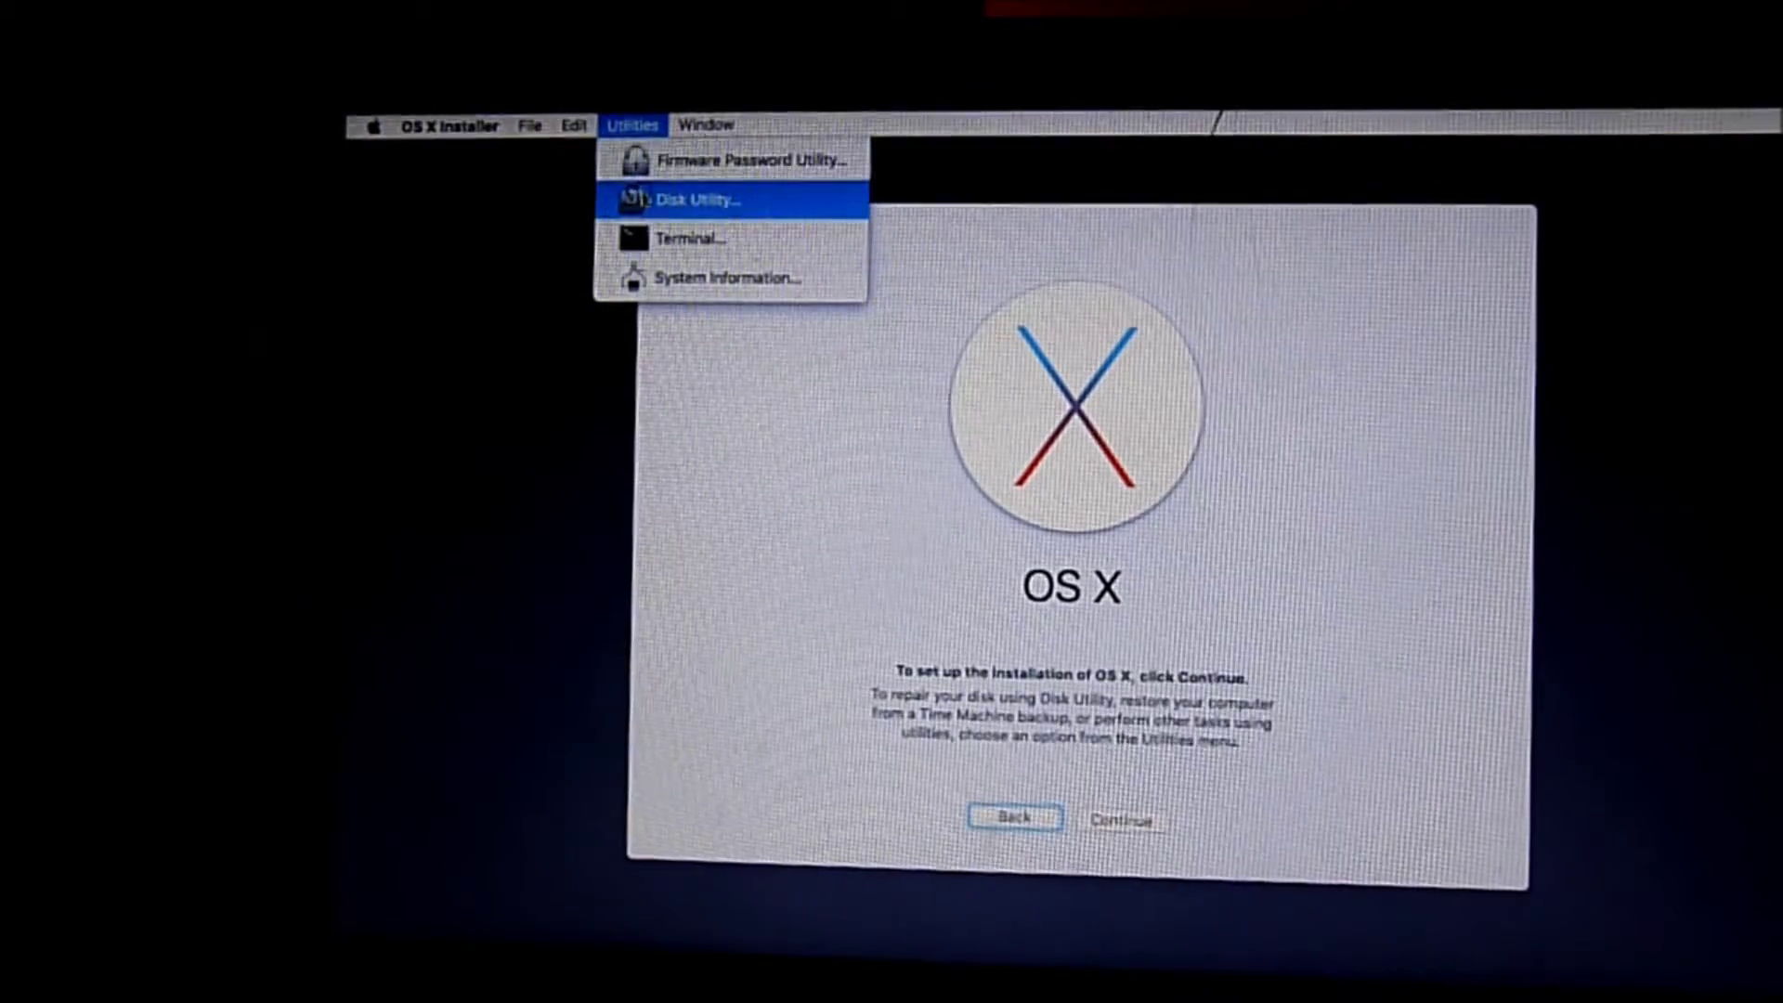
{"action": "left_click", "coordinate": [697, 198]}
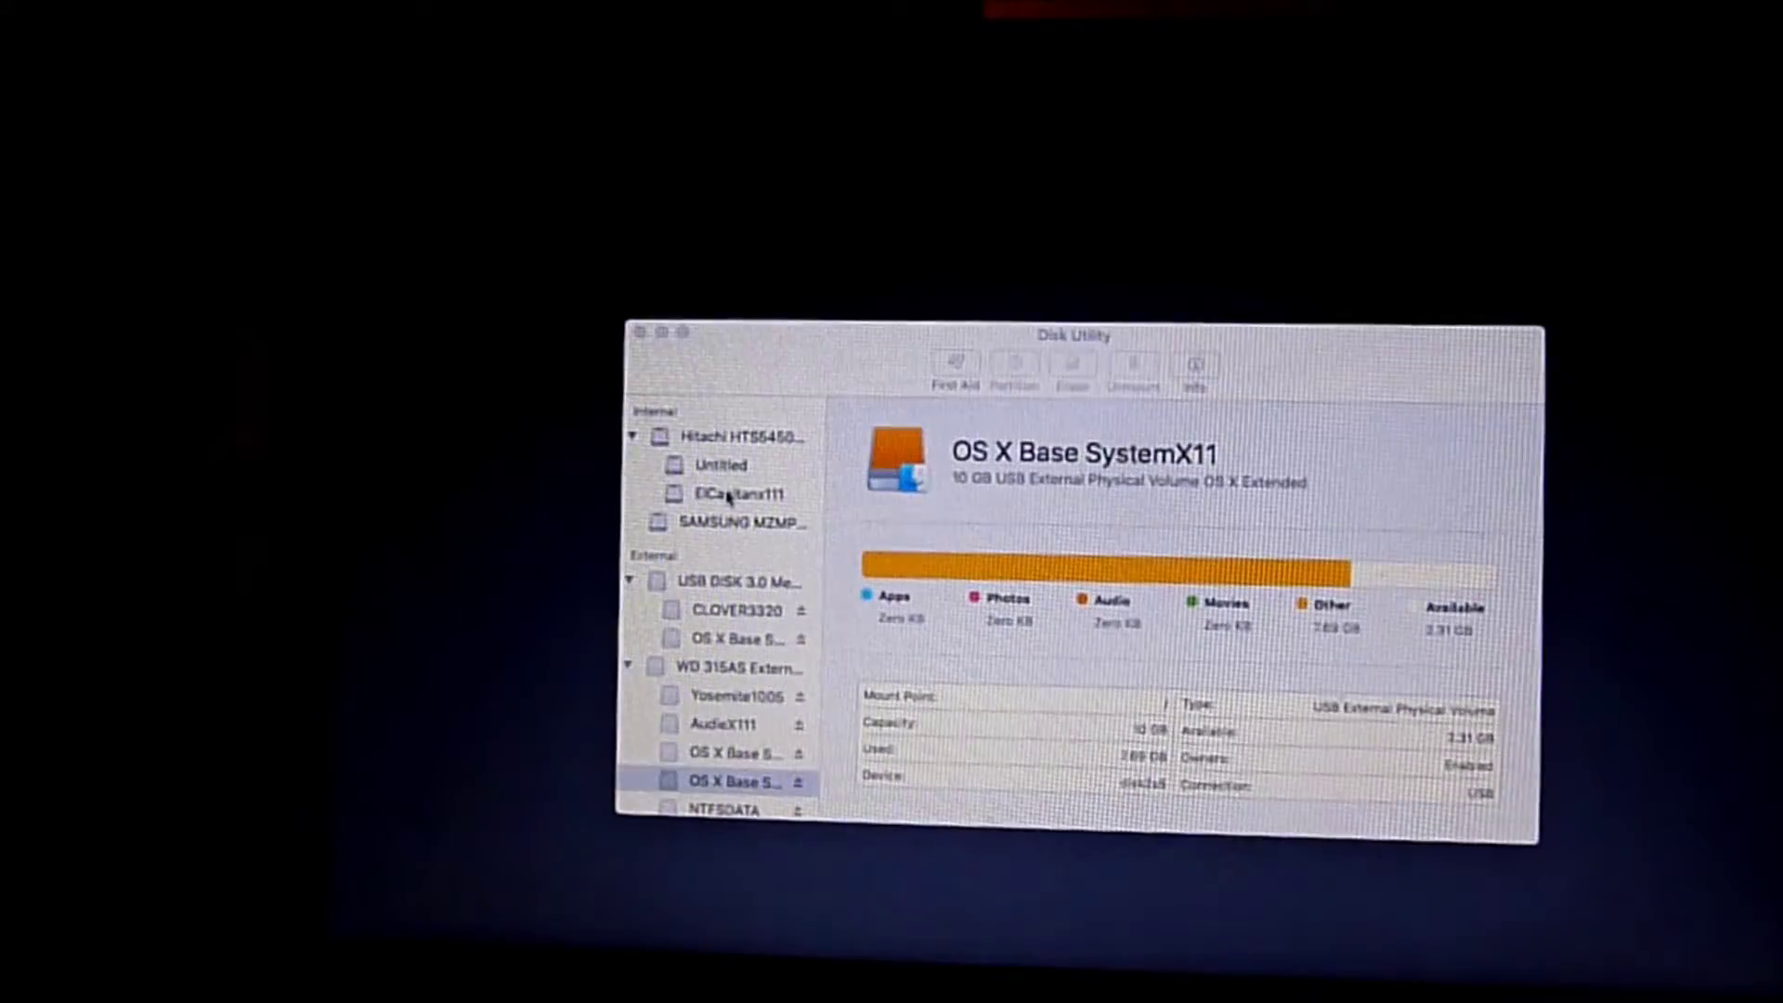
{"action": "left_click", "coordinate": [727, 495]}
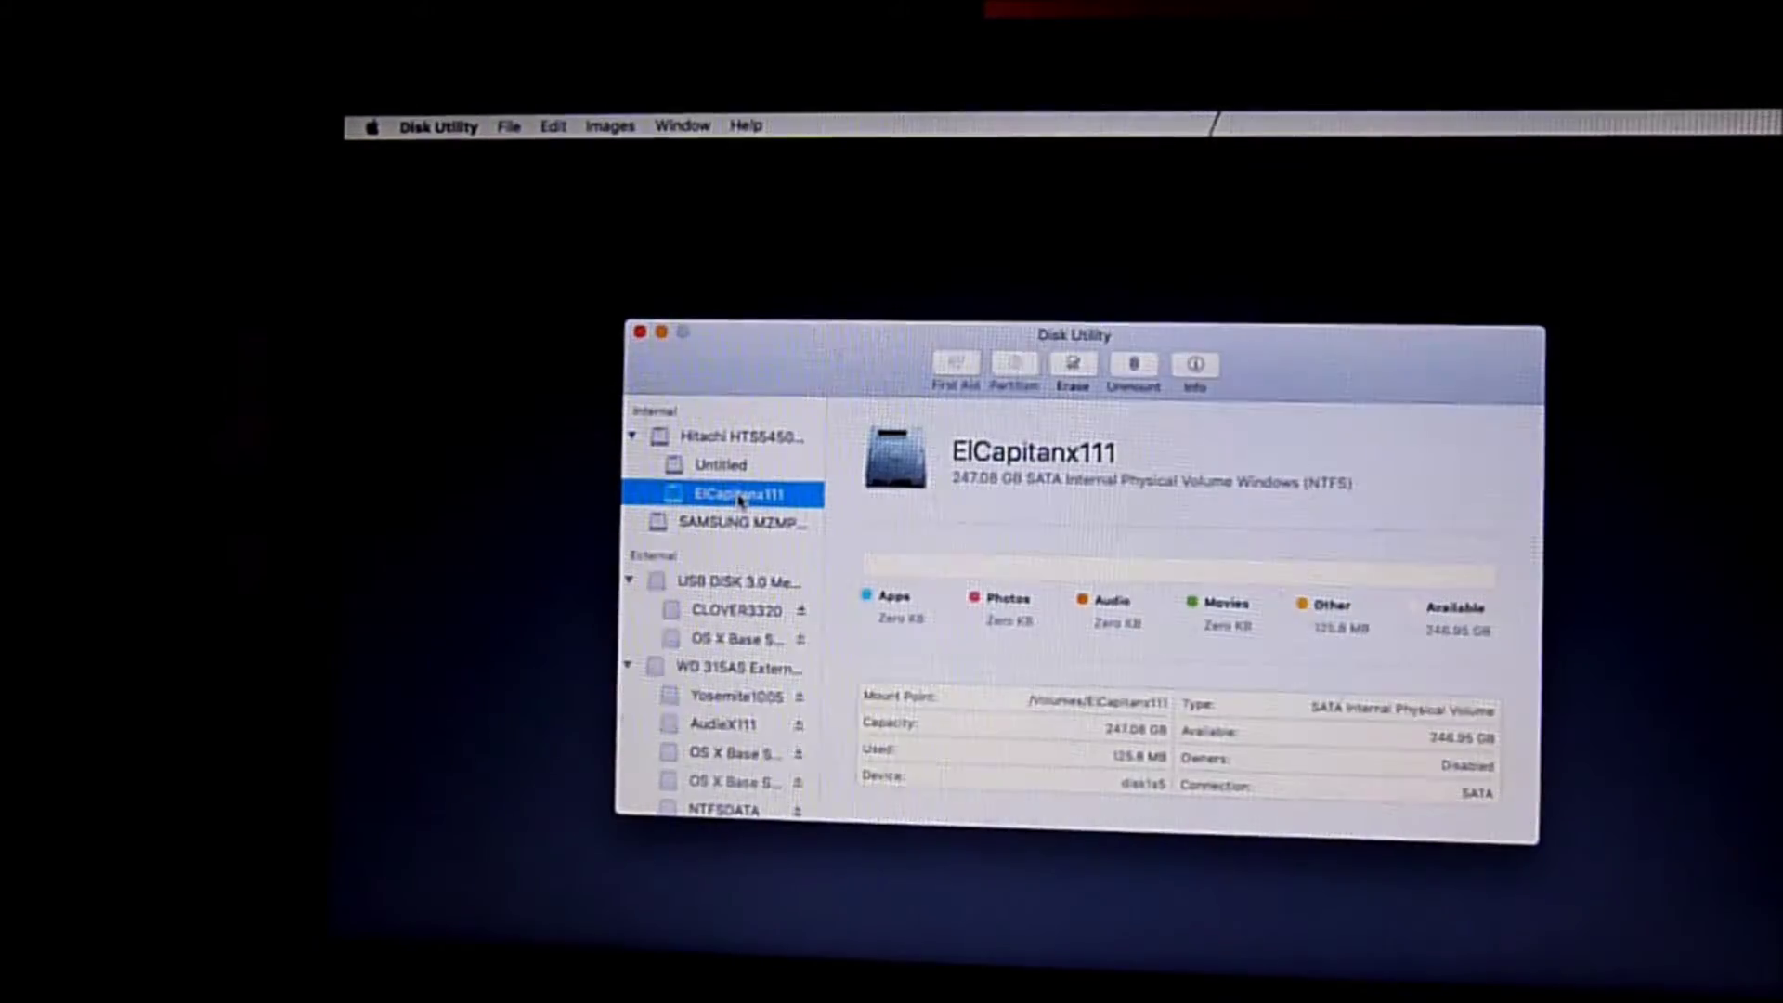
Restore ElCapitanx111 from the AudieX111 volume, showing the operation details, and close the restore dialog when done
{"action": "left_click", "coordinate": [555, 127]}
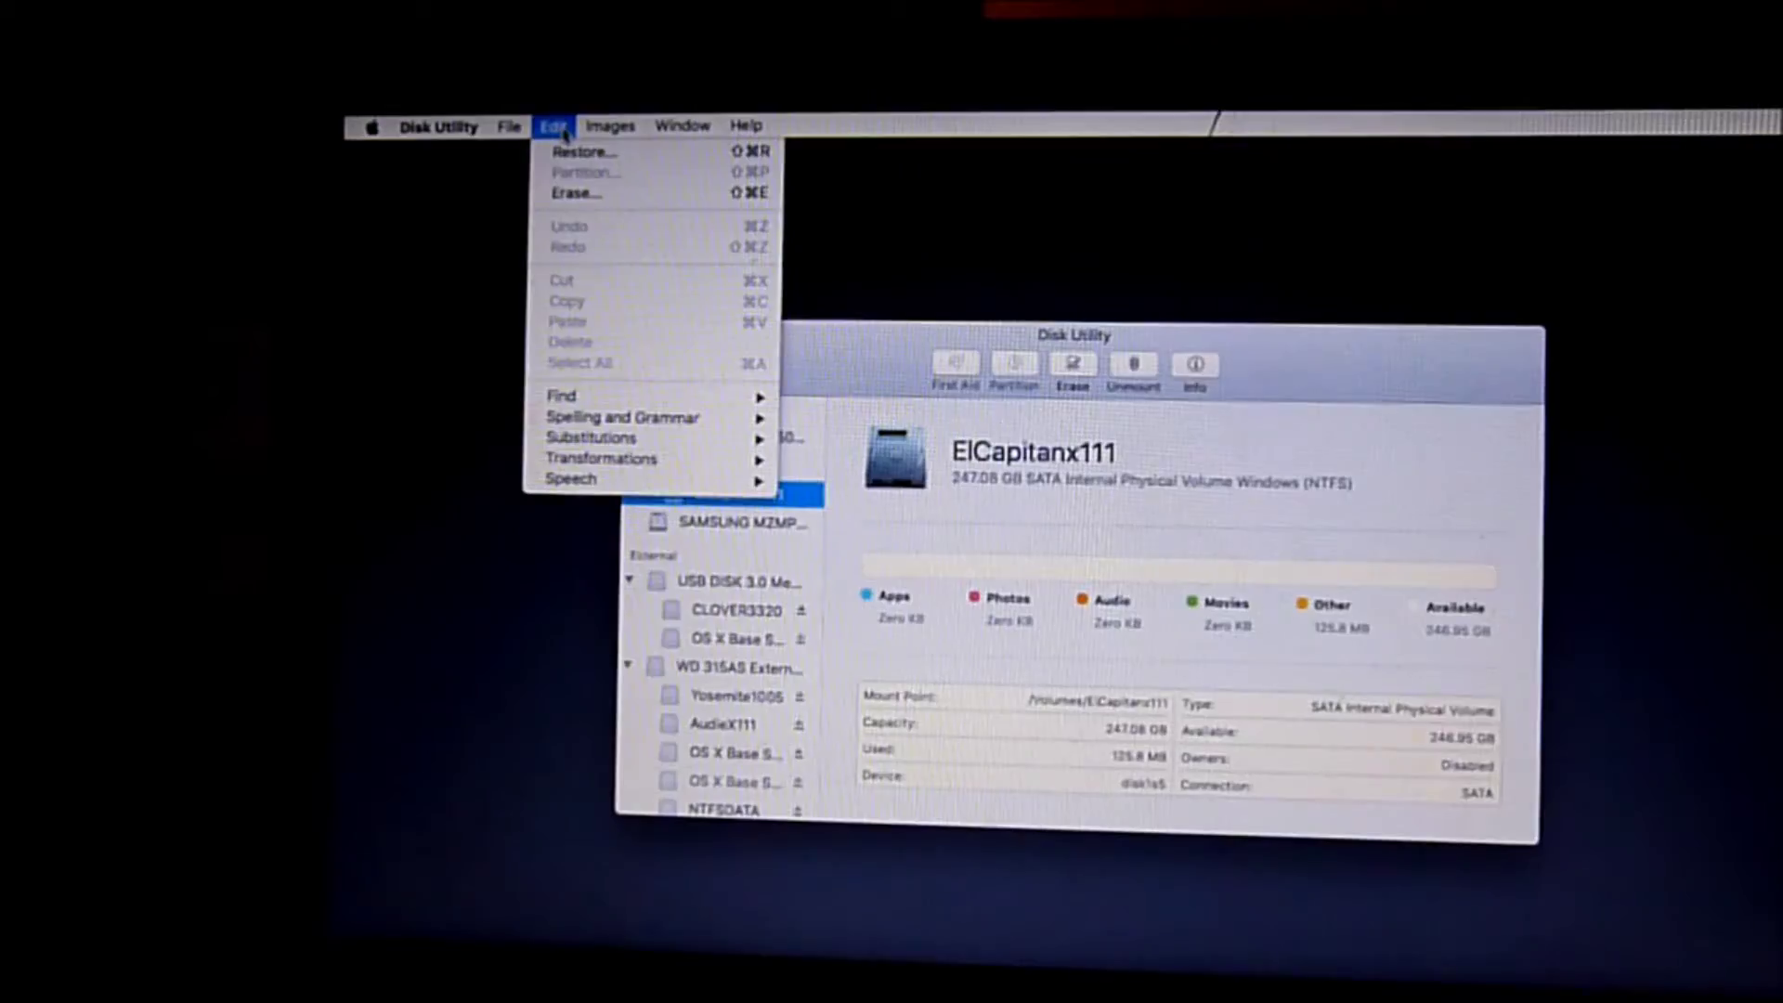
{"action": "left_click", "coordinate": [574, 152]}
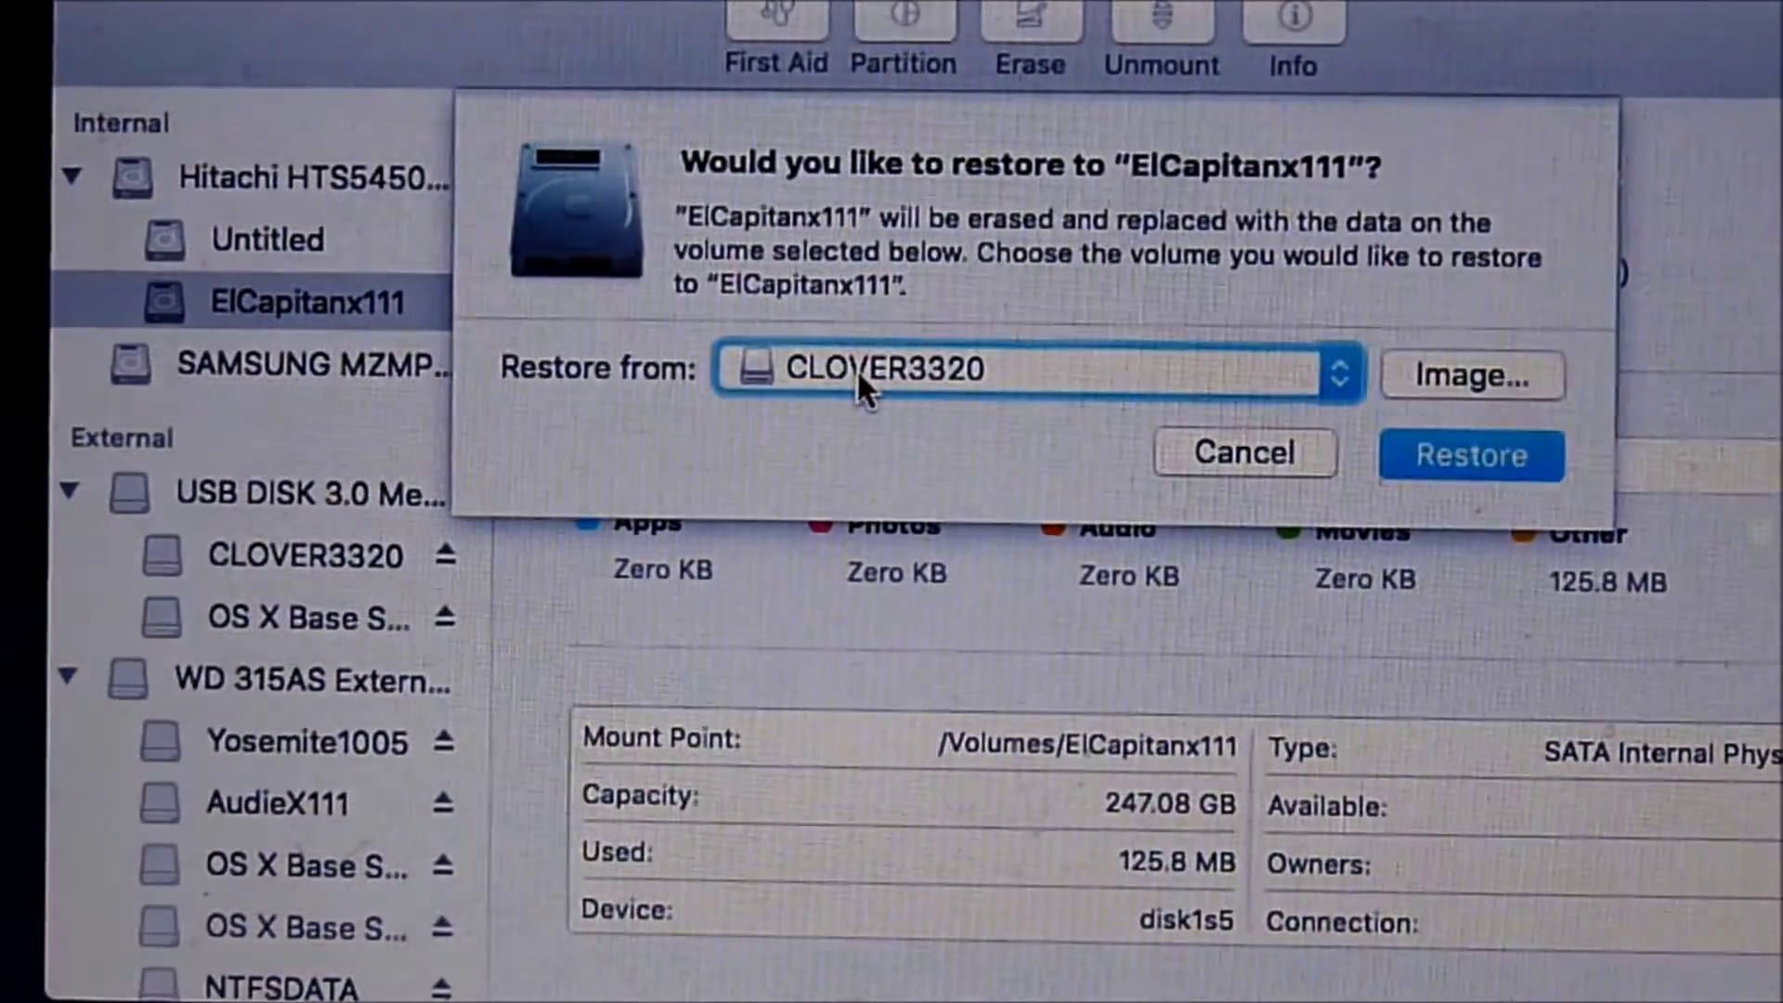
{"action": "left_click", "coordinate": [858, 367]}
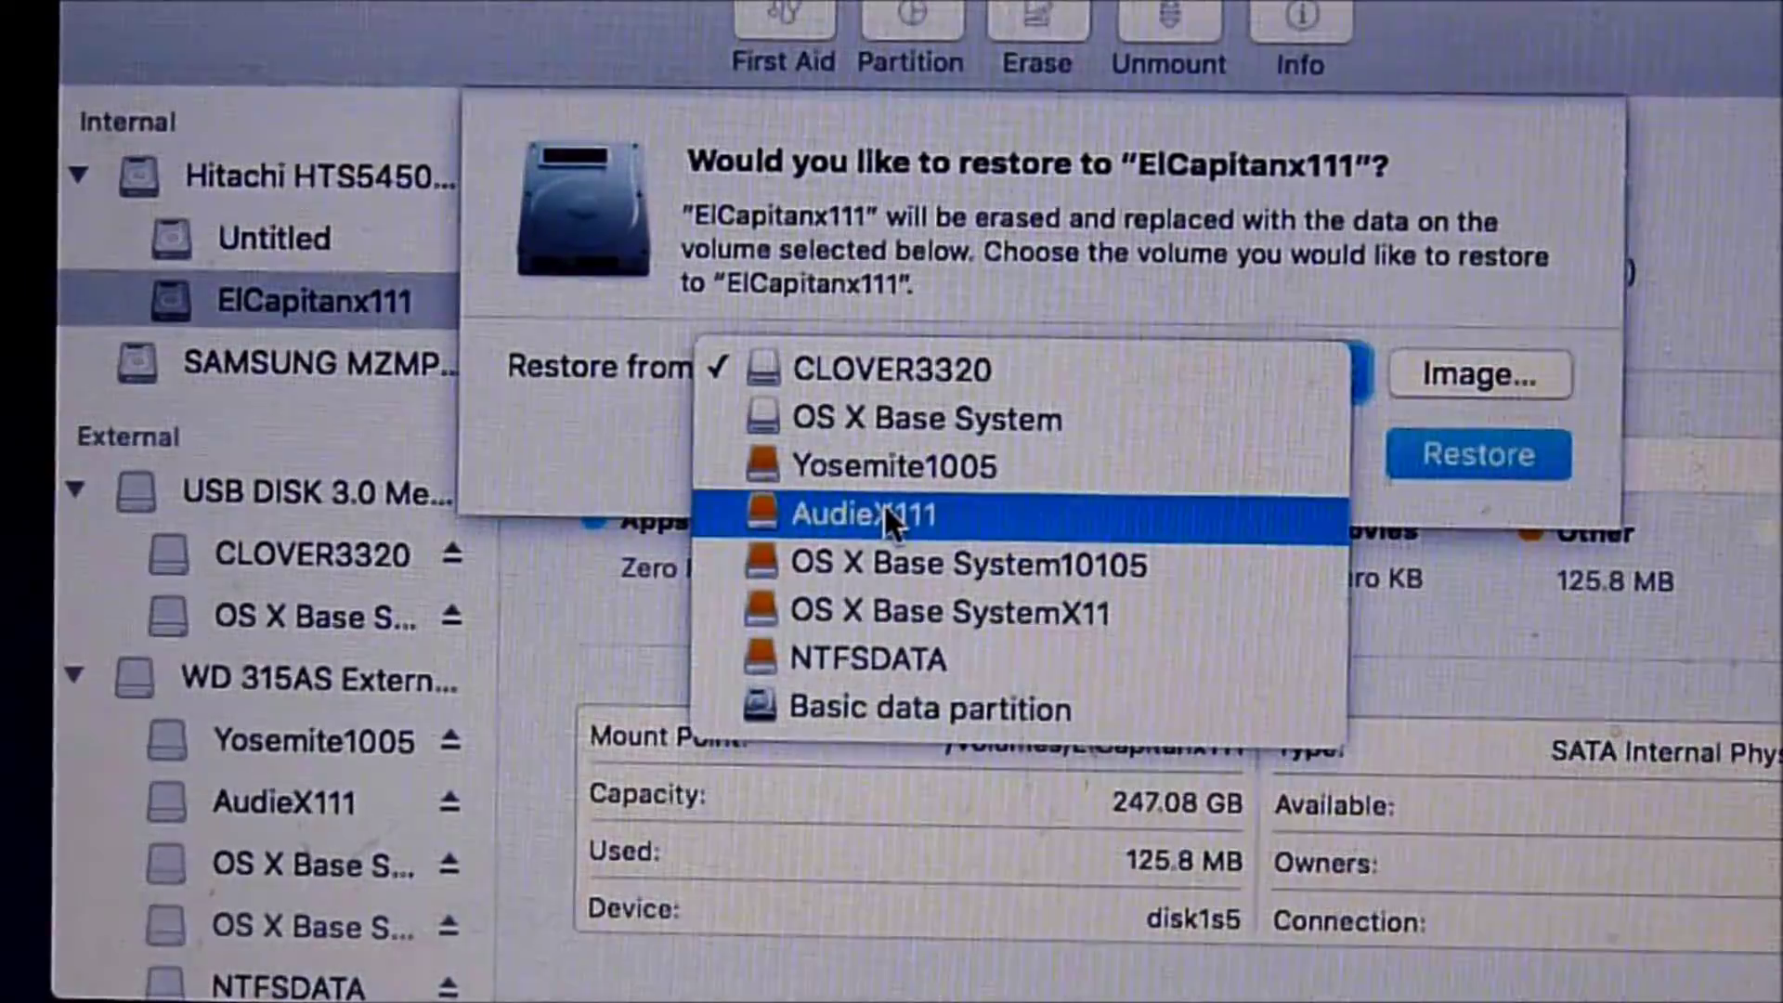
{"action": "left_click", "coordinate": [887, 521]}
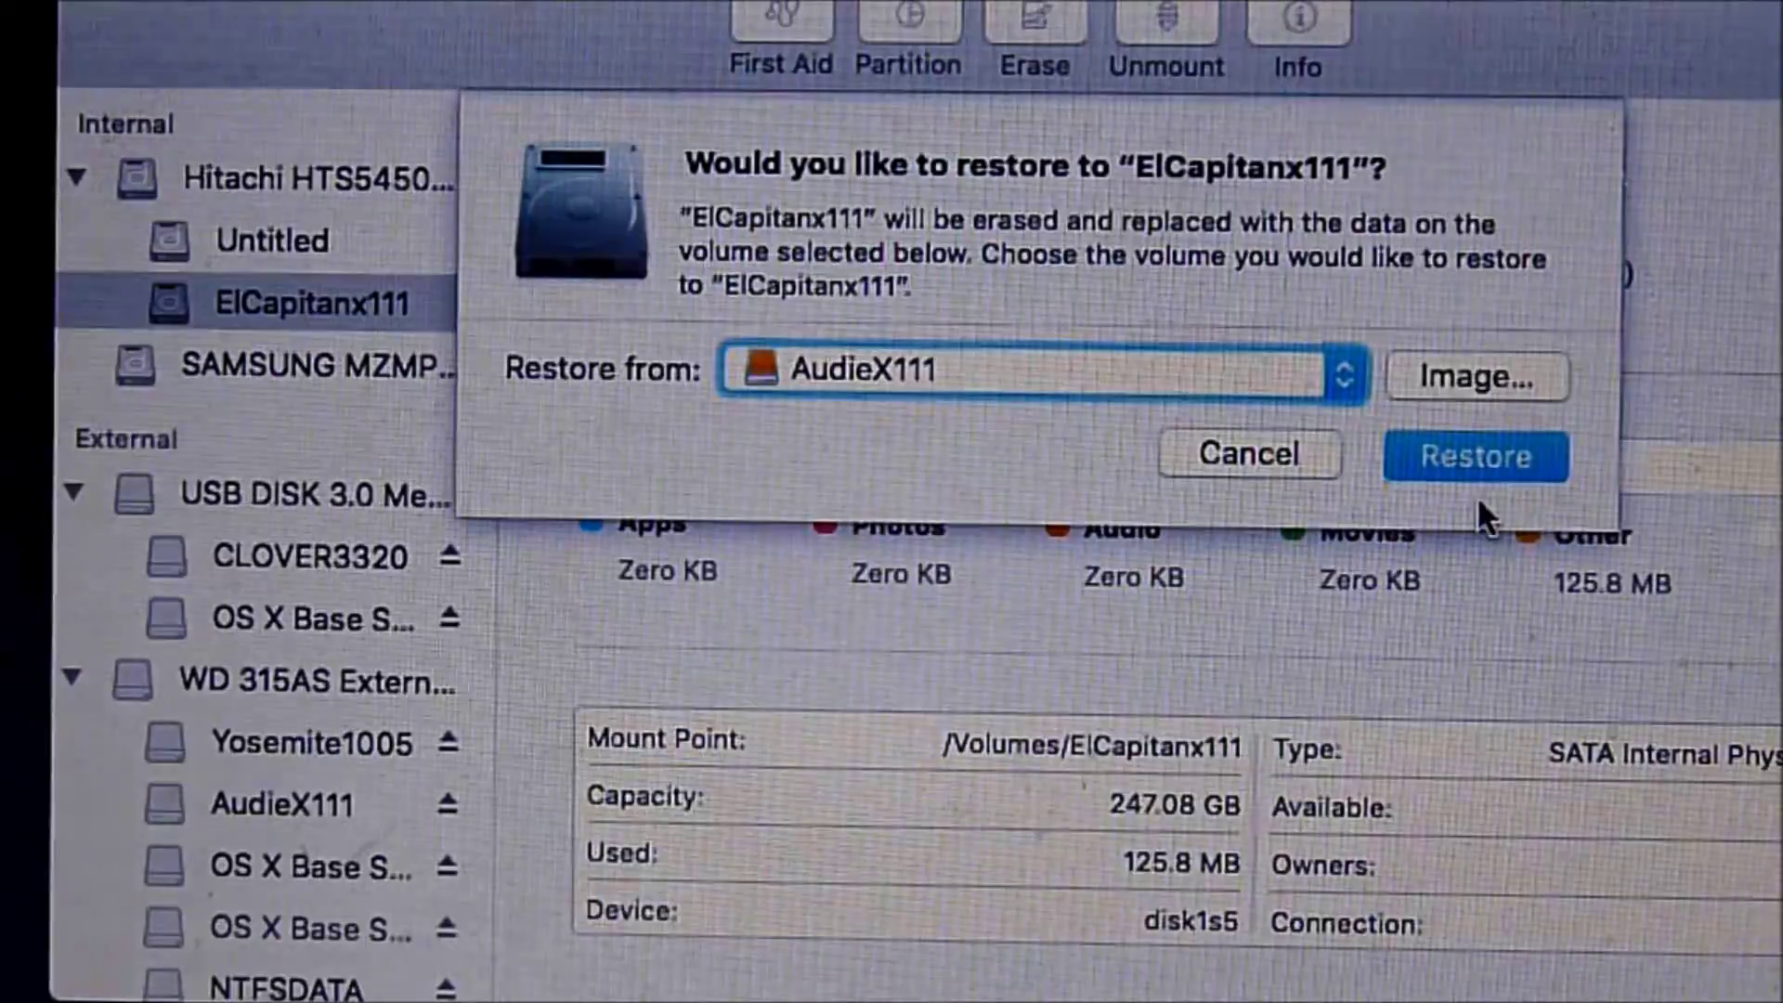
{"action": "left_click", "coordinate": [1502, 457]}
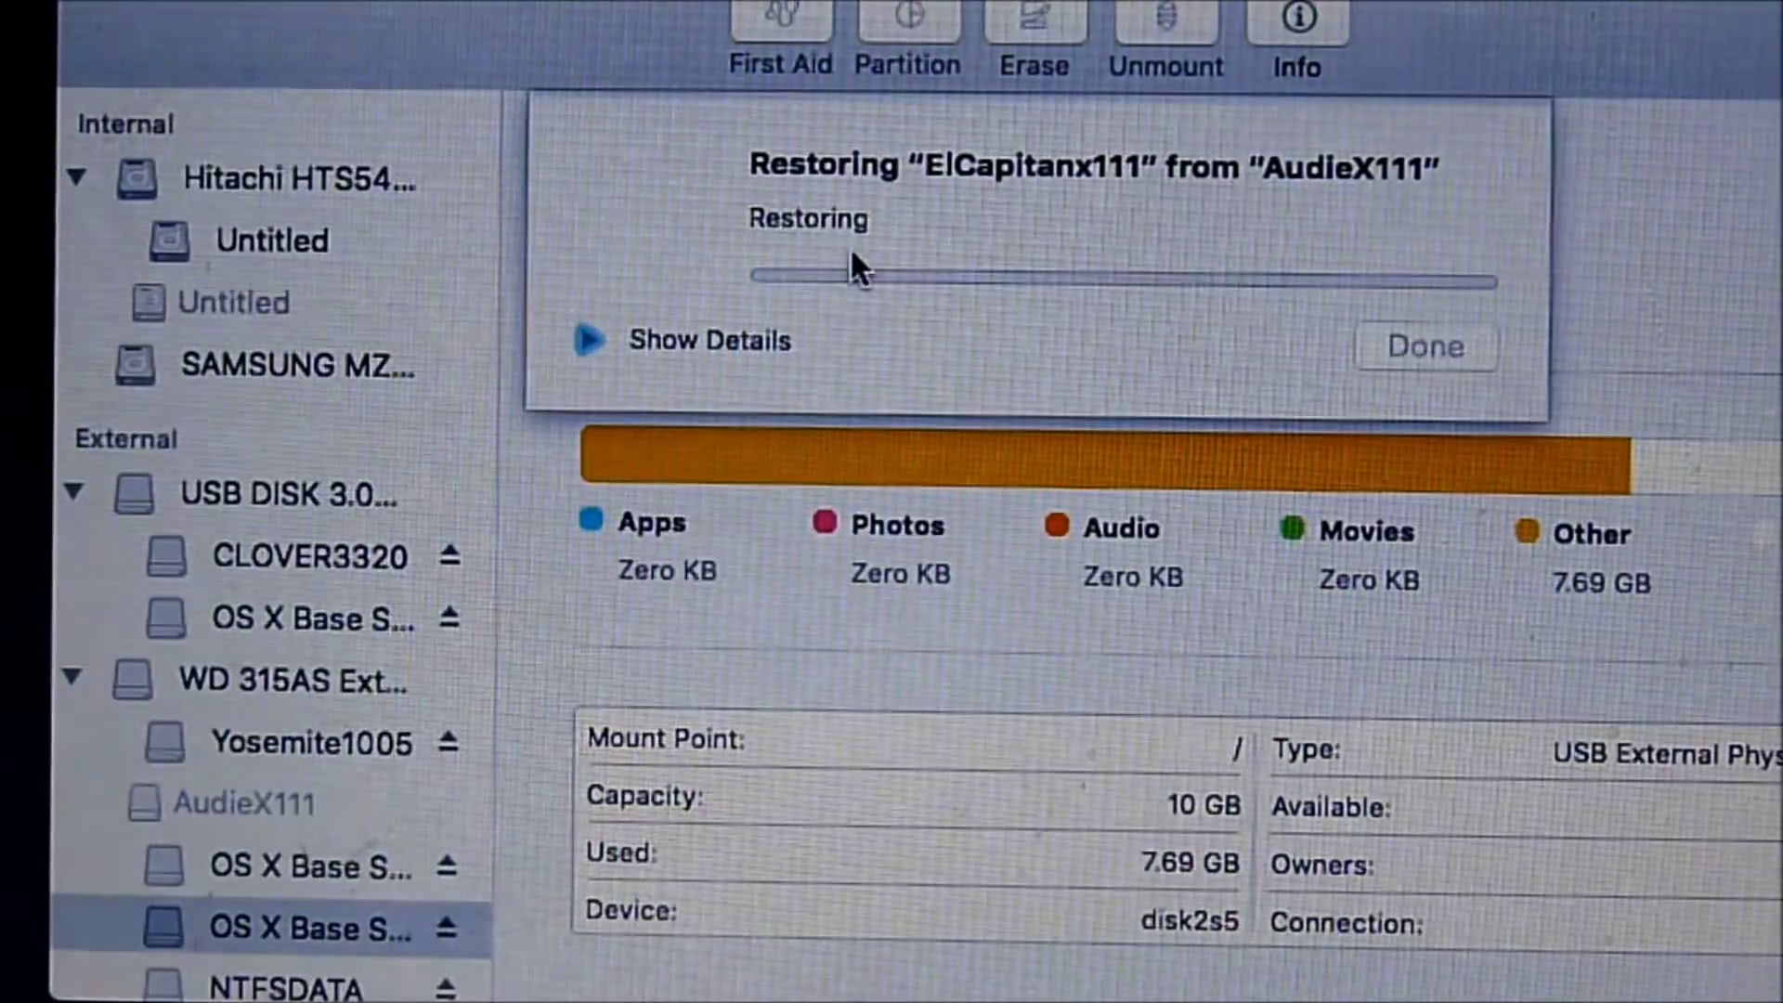
{"action": "left_click", "coordinate": [589, 340]}
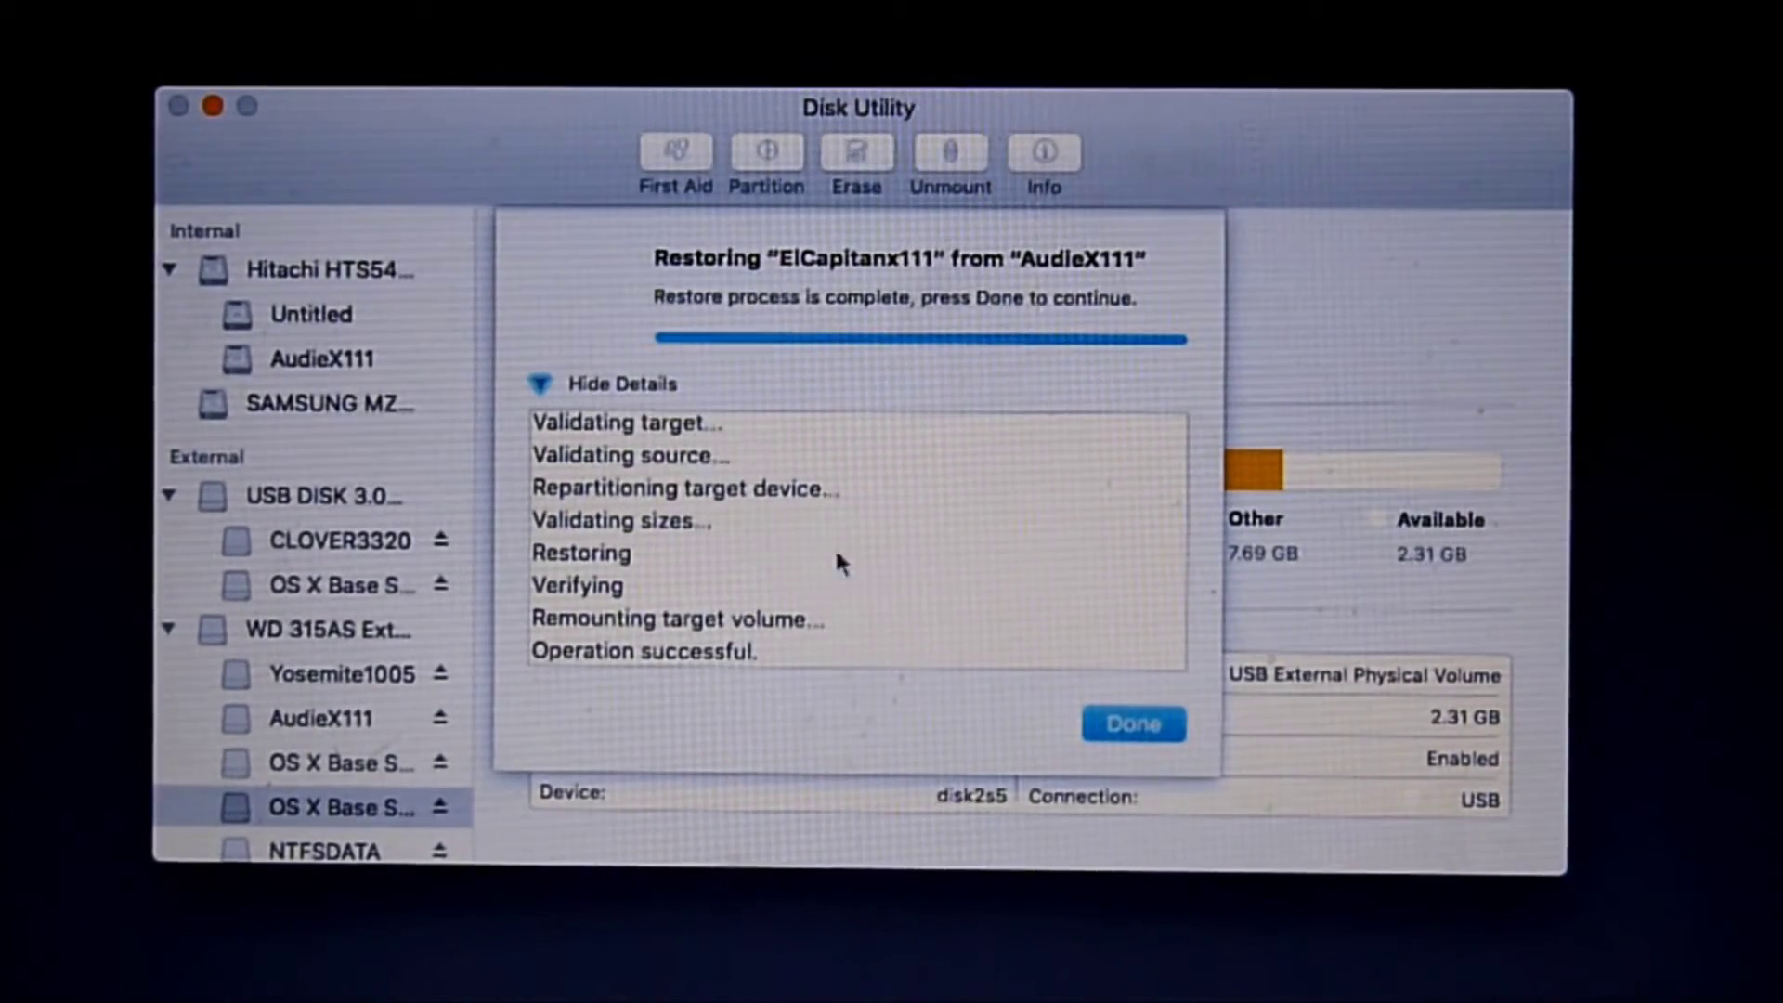
{"action": "left_click", "coordinate": [1129, 726]}
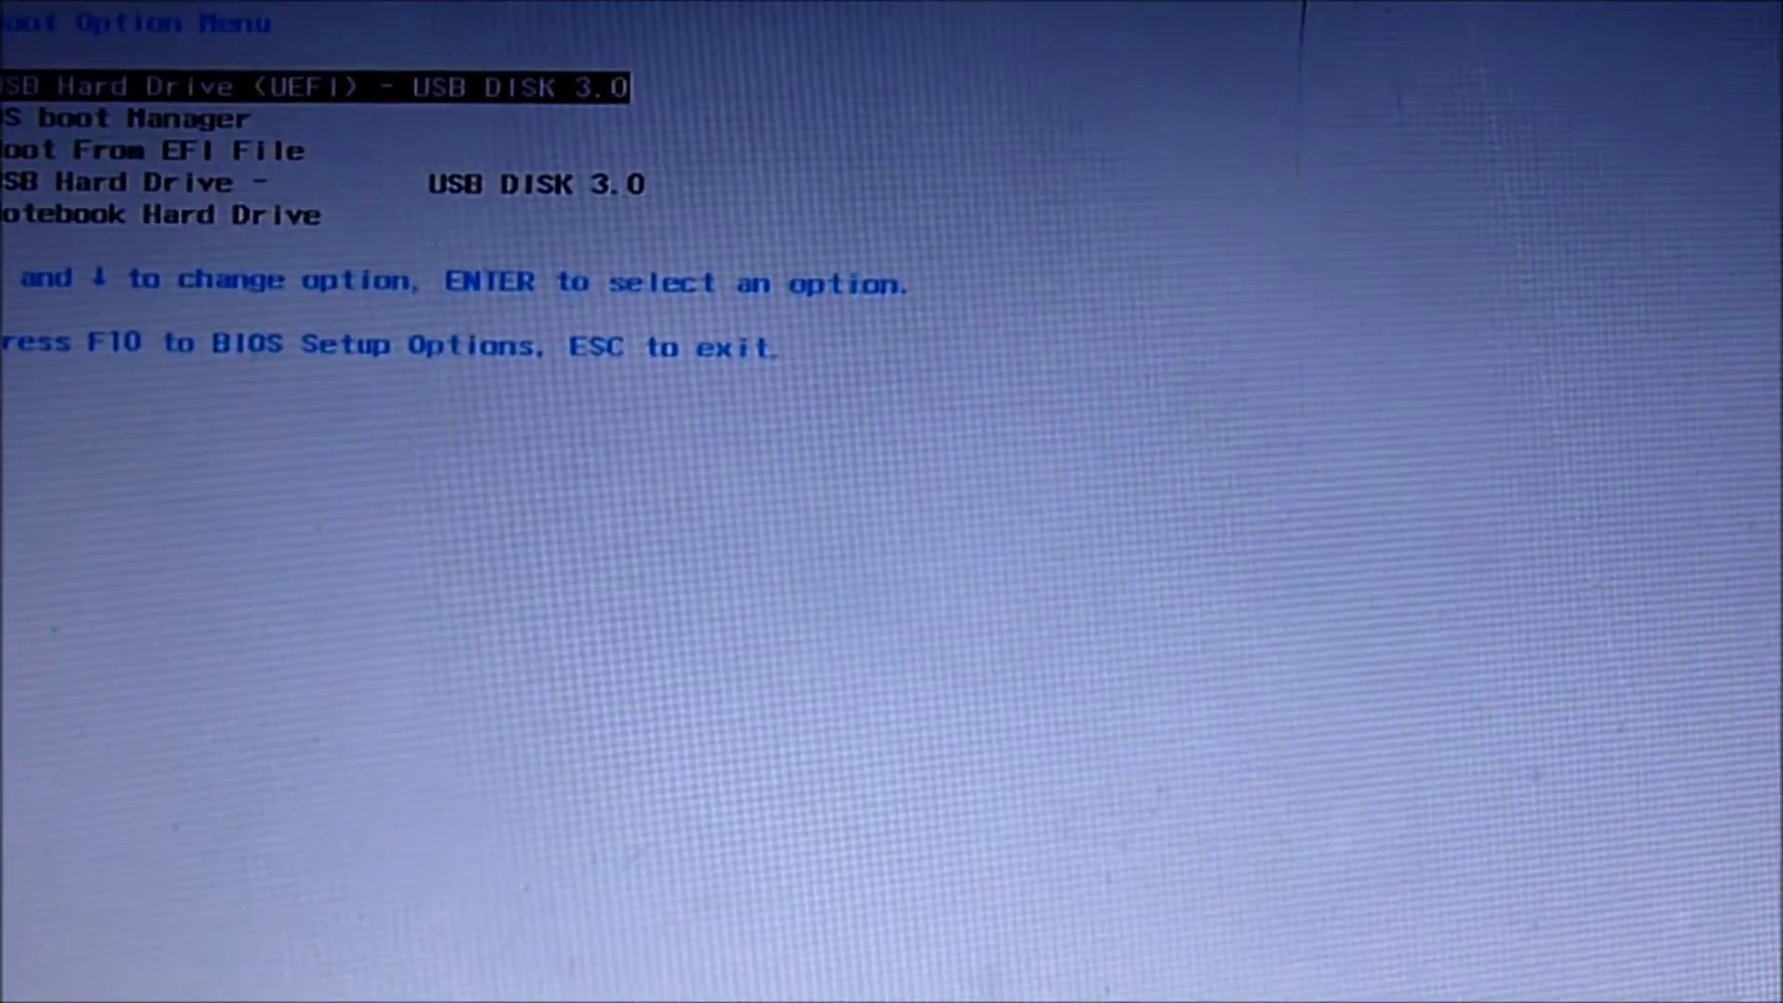
Boot from the UEFI USB DISK 3.0, start Mac OS X from the internal AudieX111 volume, and log in with the account password
{"action": "key", "text": "Return"}
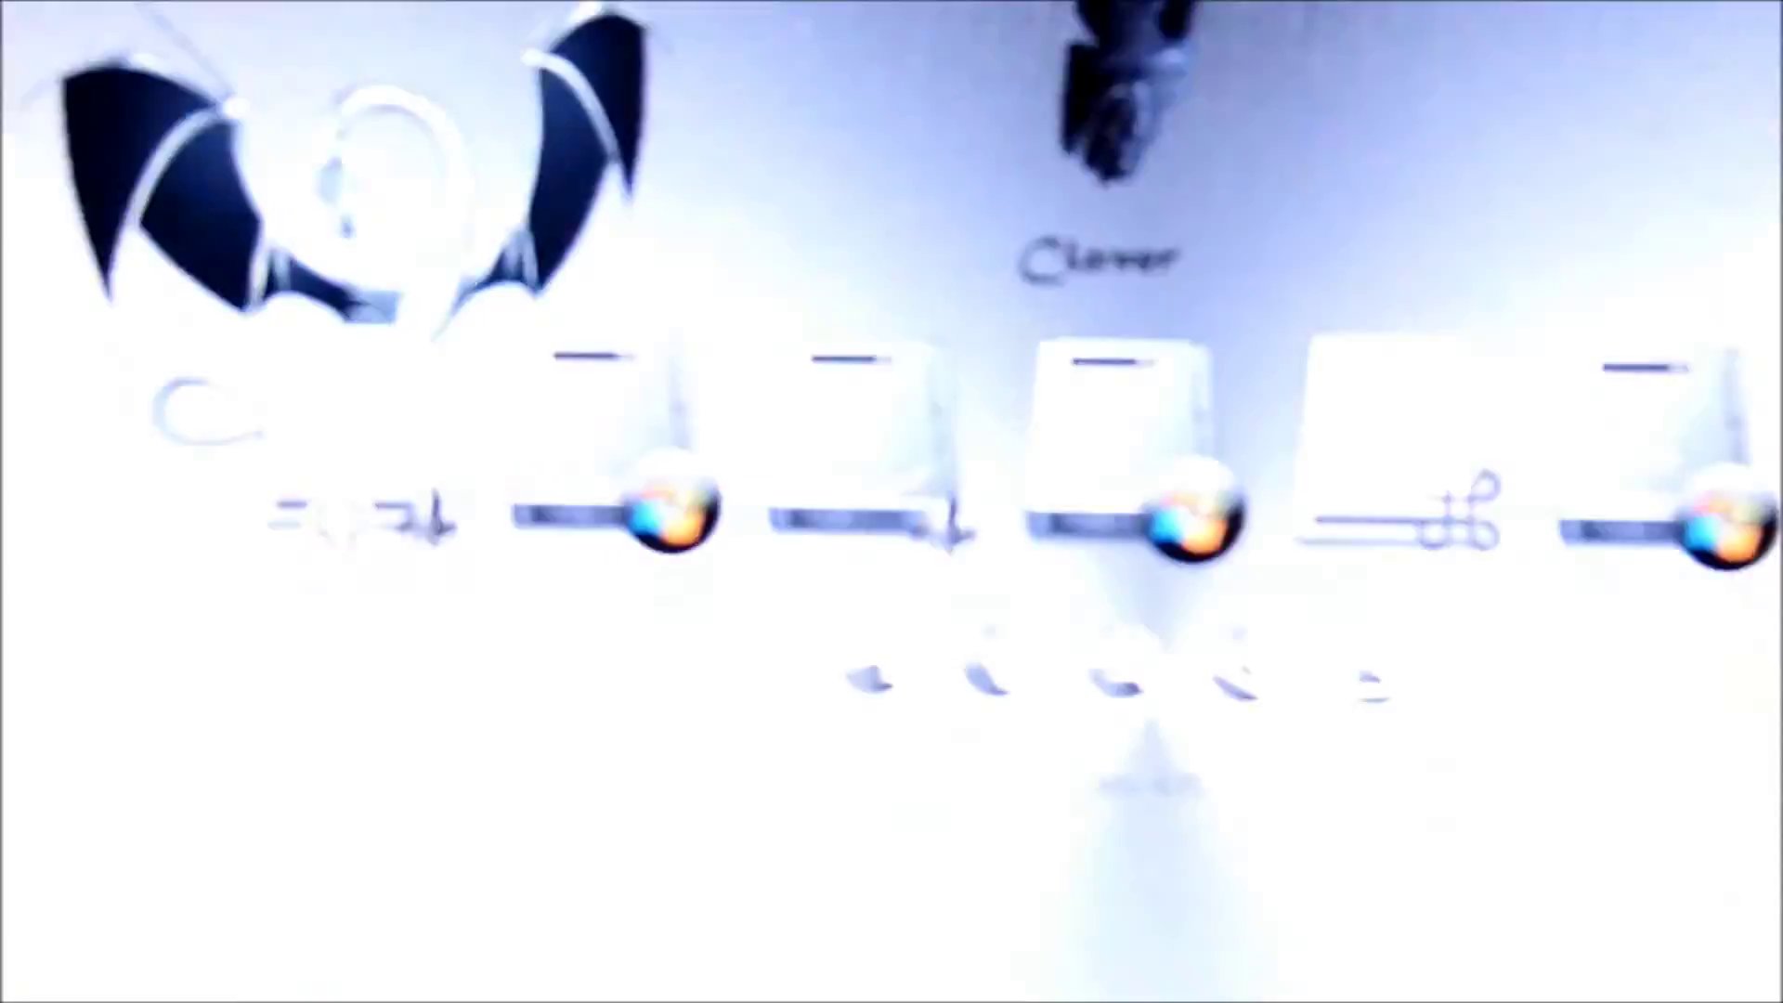
{"action": "key", "text": "Right"}
{"action": "key", "text": "Right"}
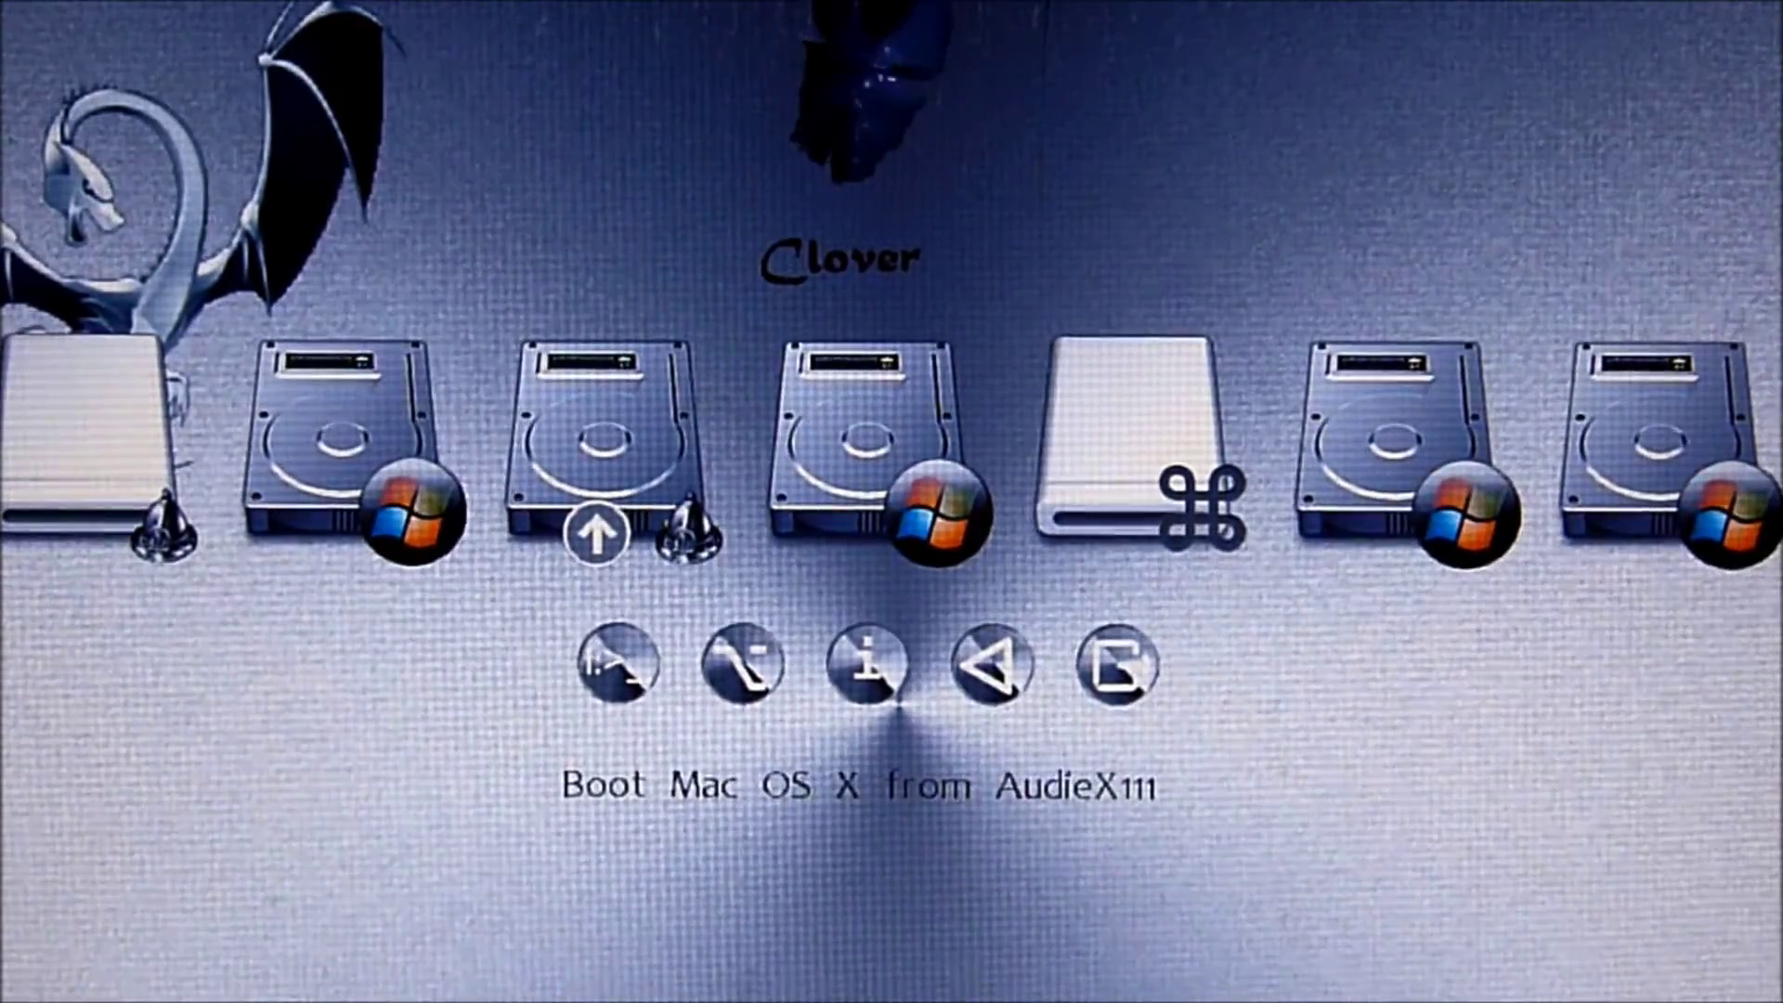
{"action": "key", "text": "Return"}
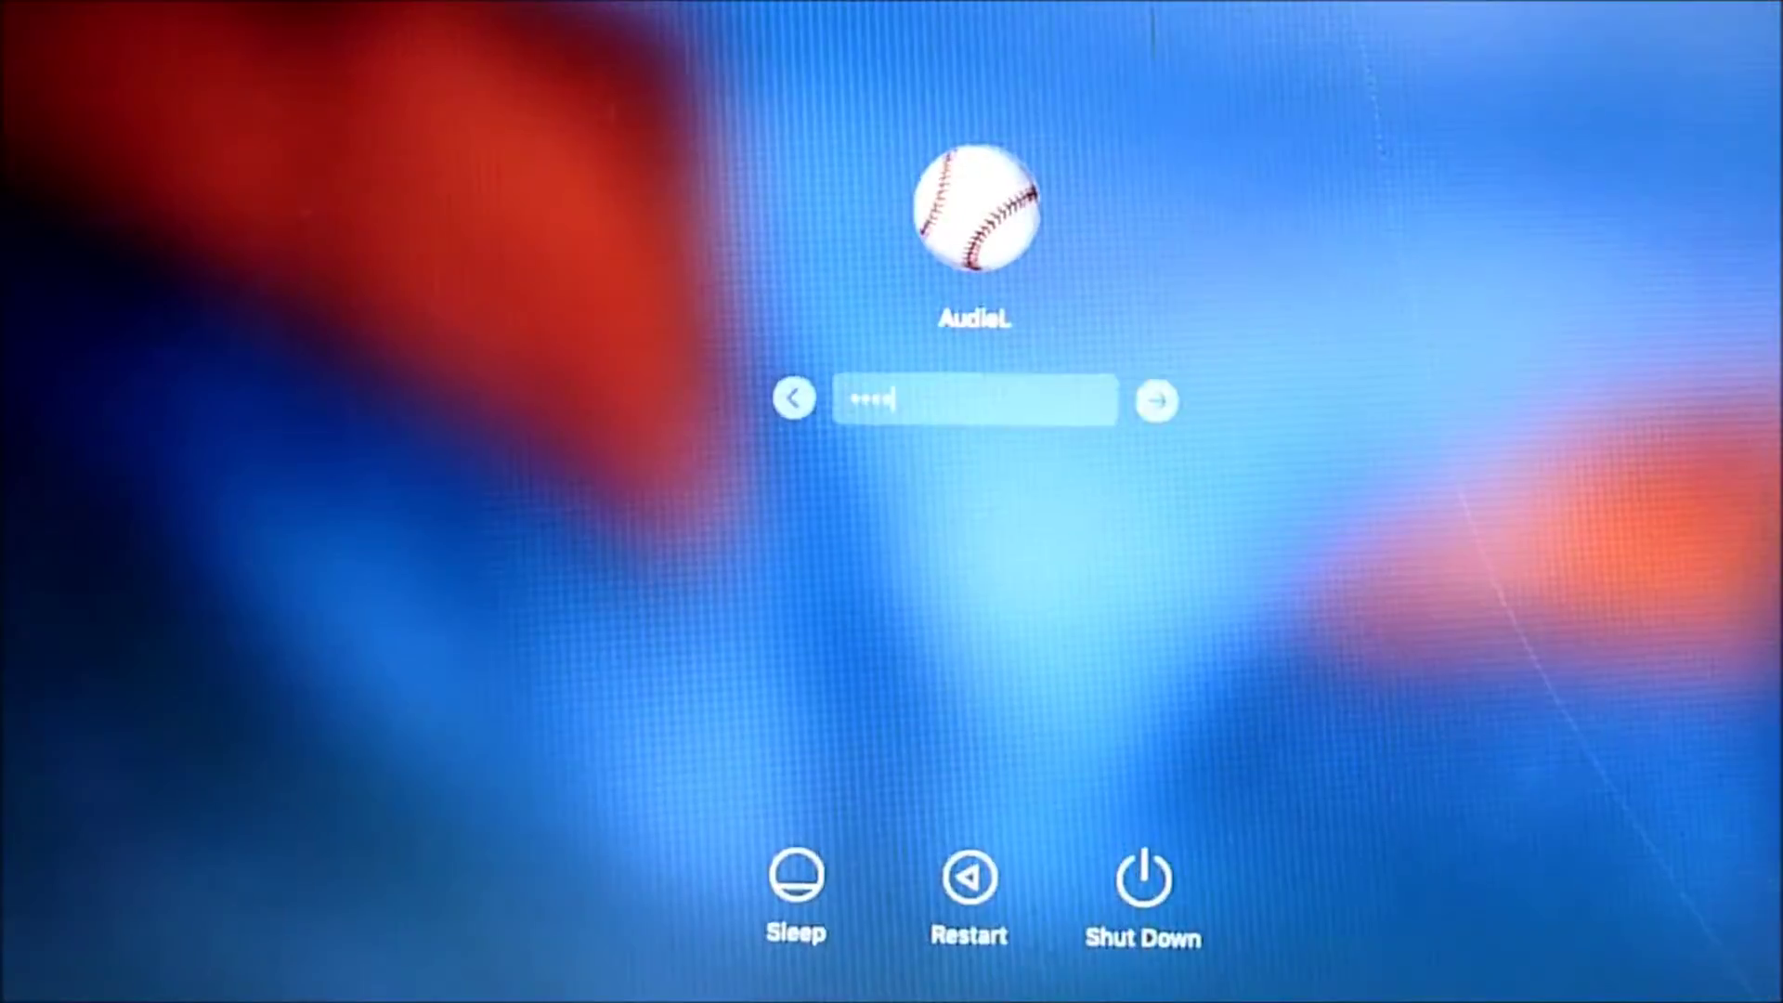
{"action": "key", "text": "Return"}
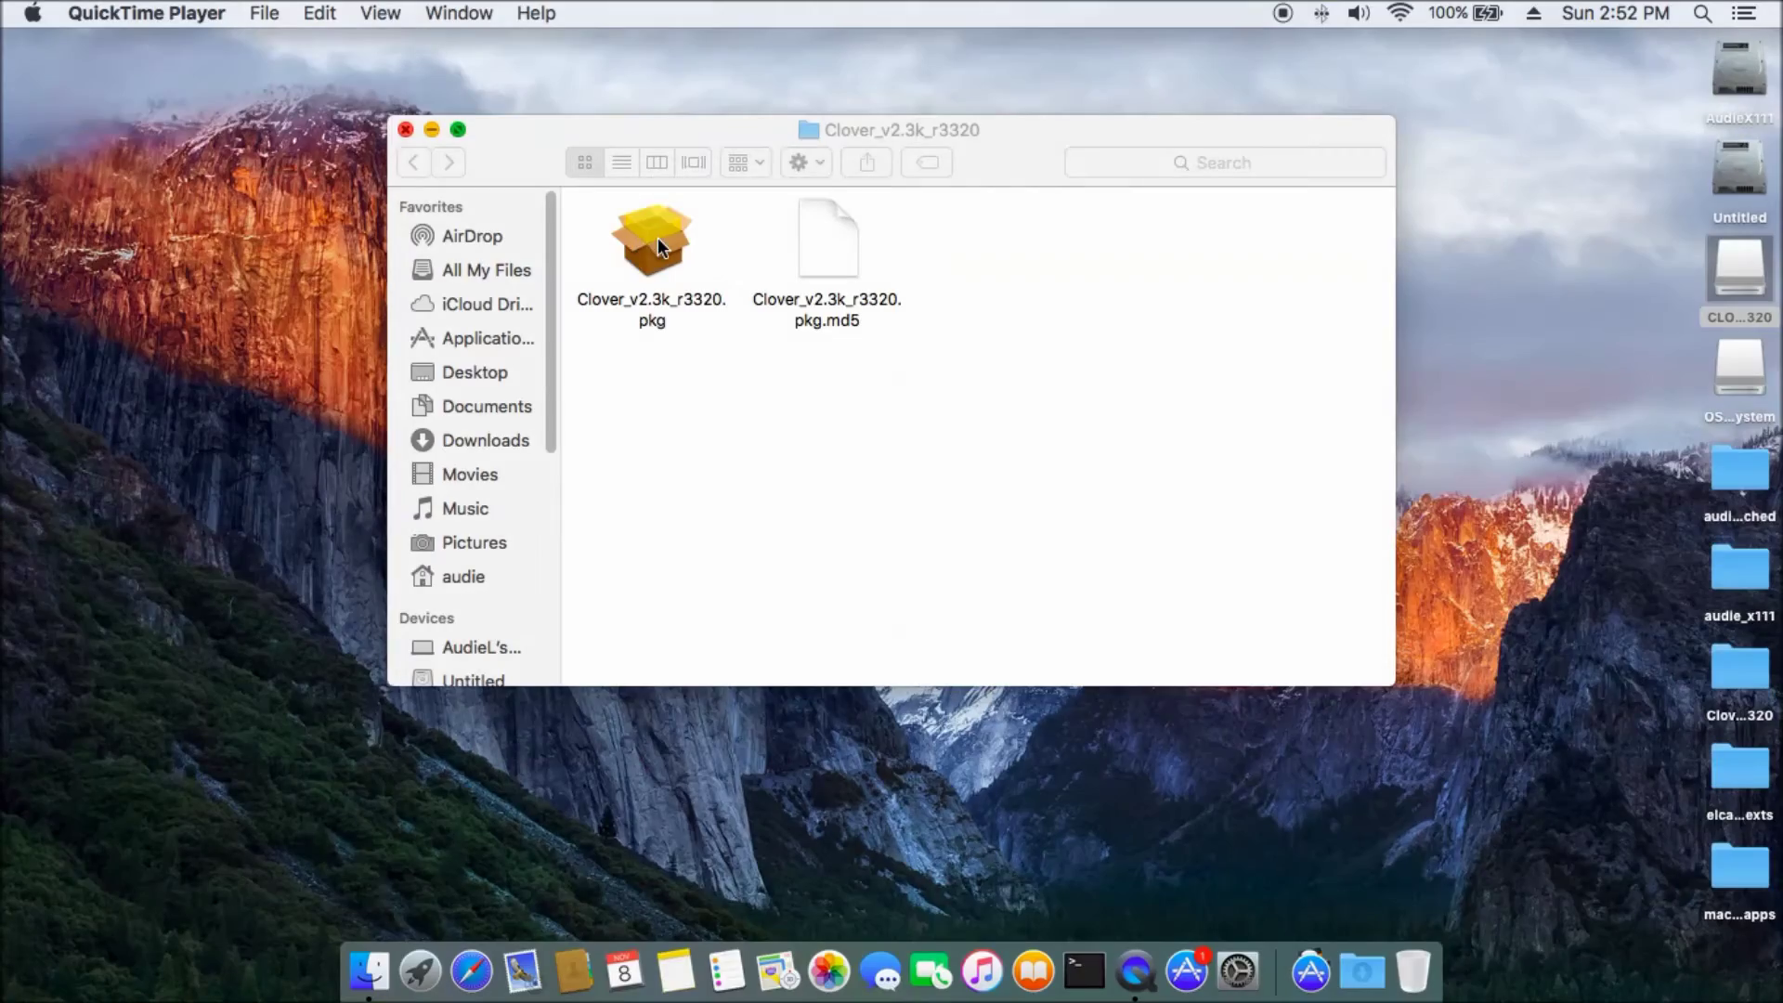
Open the Clover_v2.3k_r3320.pkg installer and proceed to the custom install options for AudieX111
{"action": "left_click", "coordinate": [658, 239]}
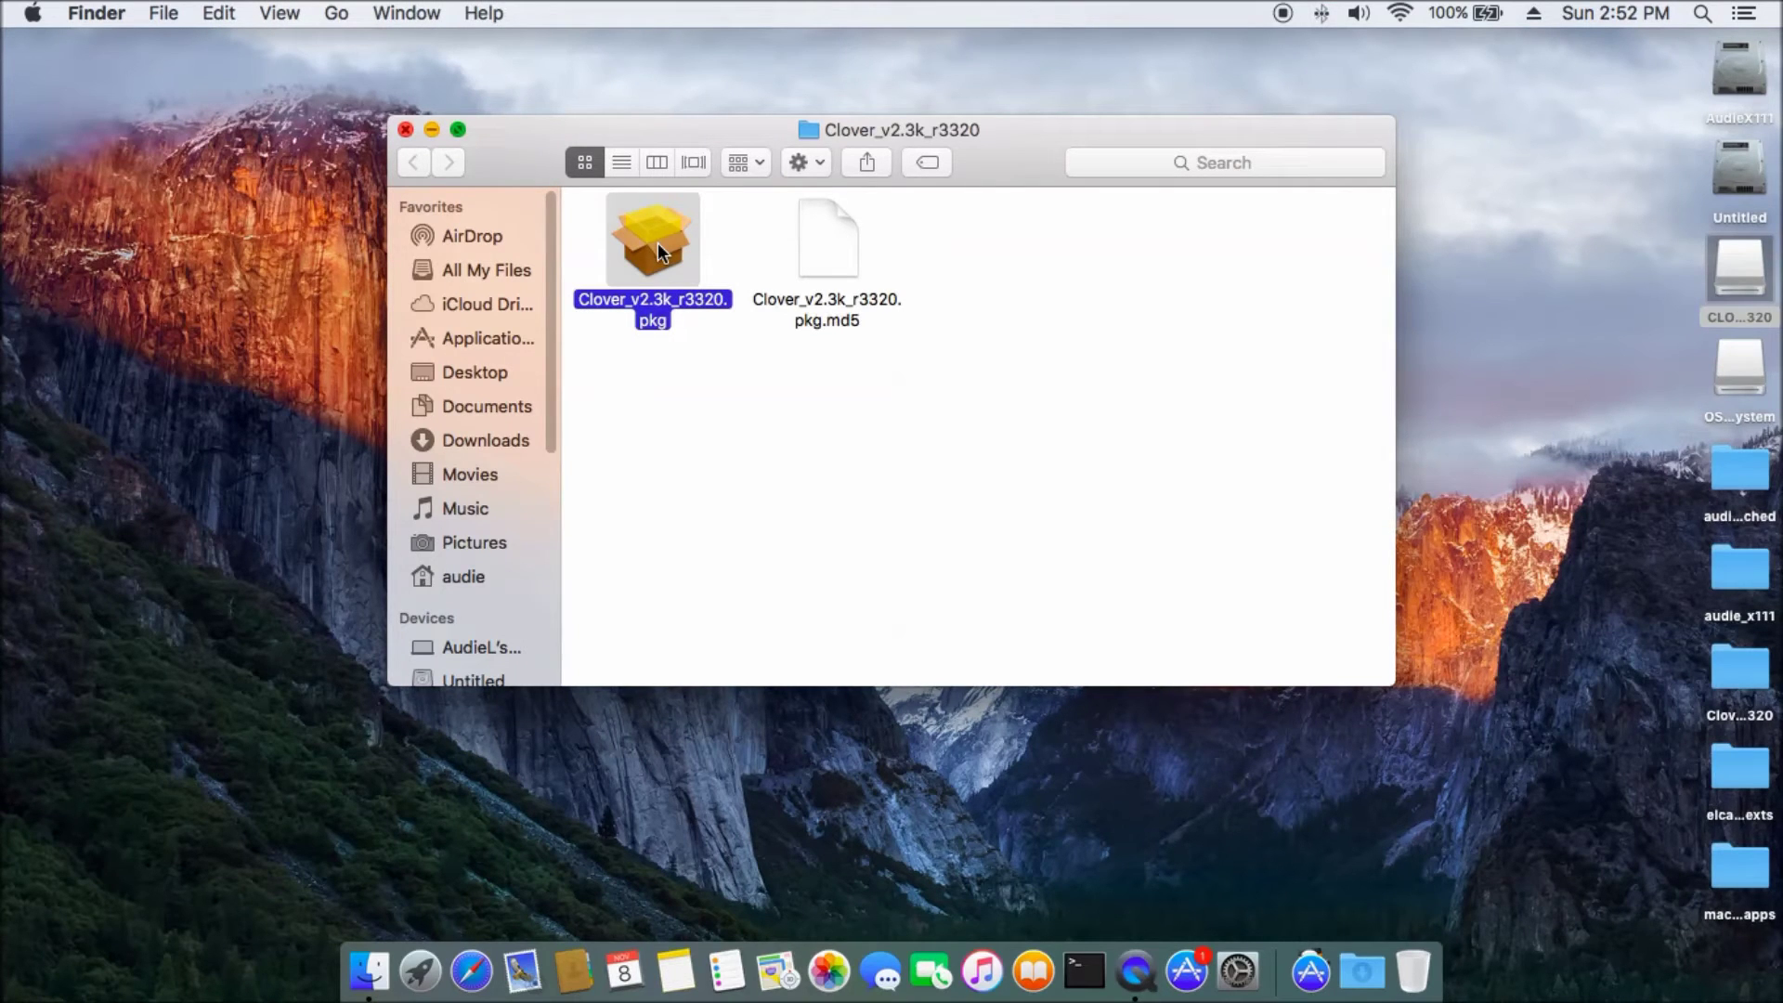
{"action": "double_click", "coordinate": [658, 242]}
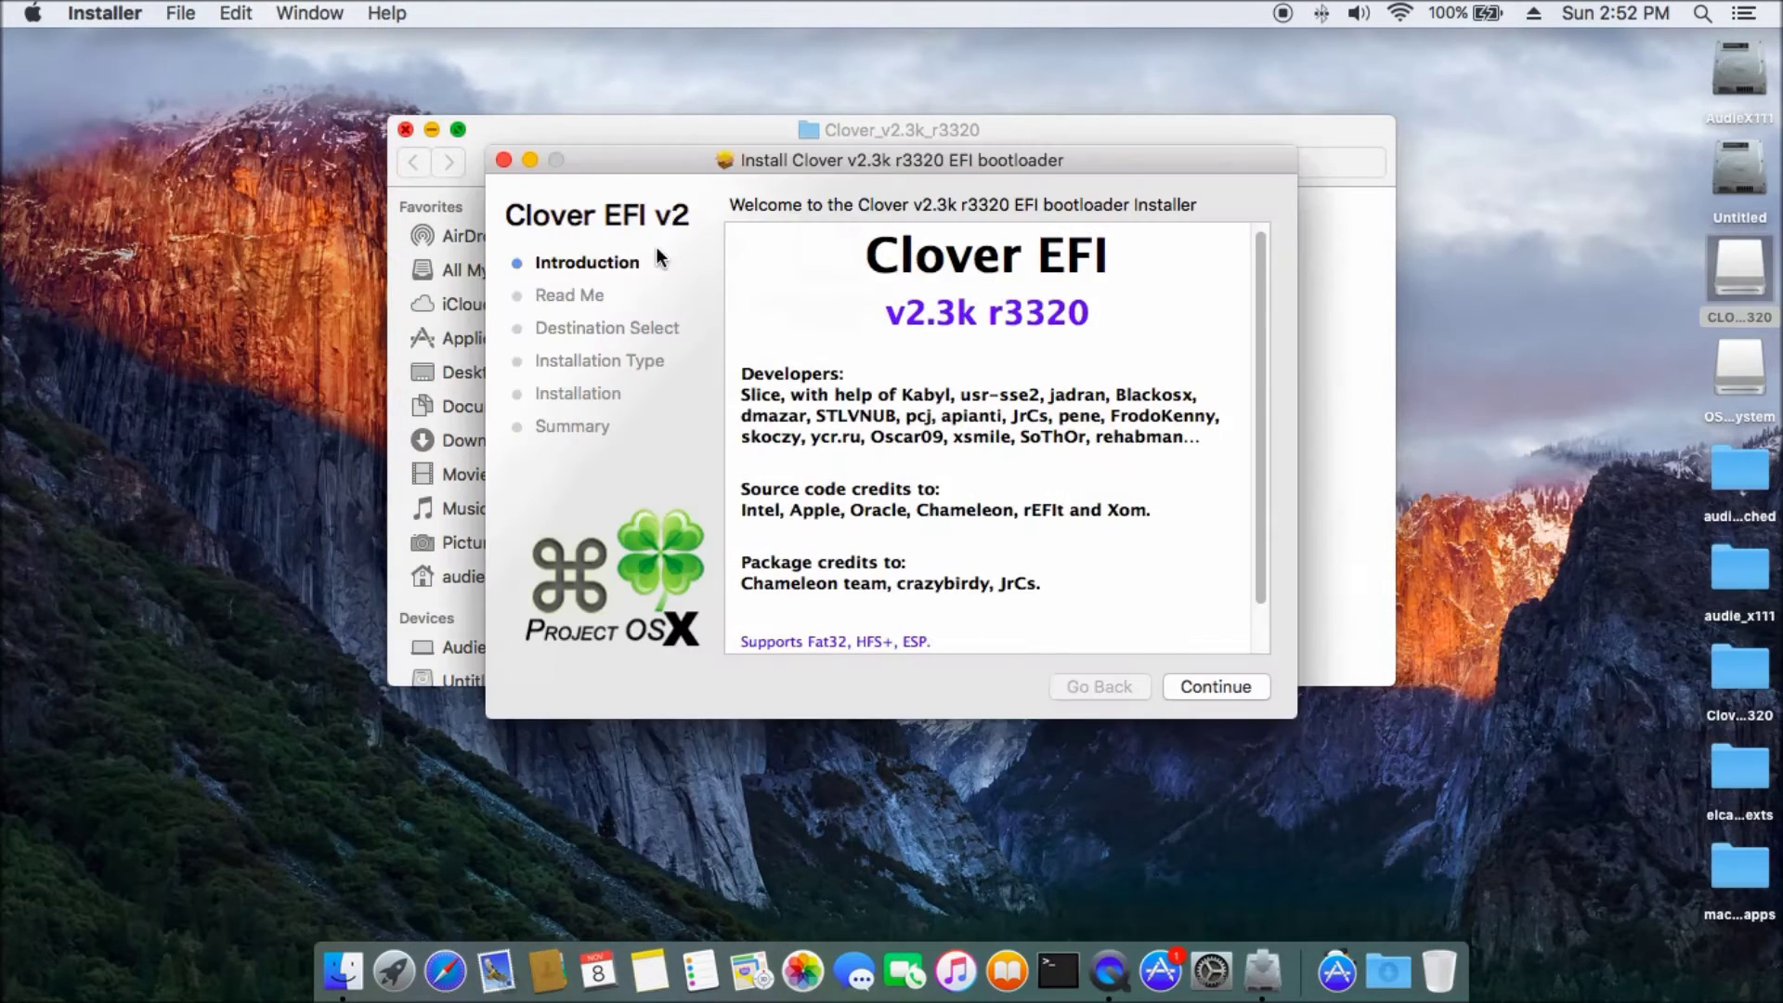
{"action": "left_click", "coordinate": [1224, 684]}
{"action": "left_click", "coordinate": [1224, 685]}
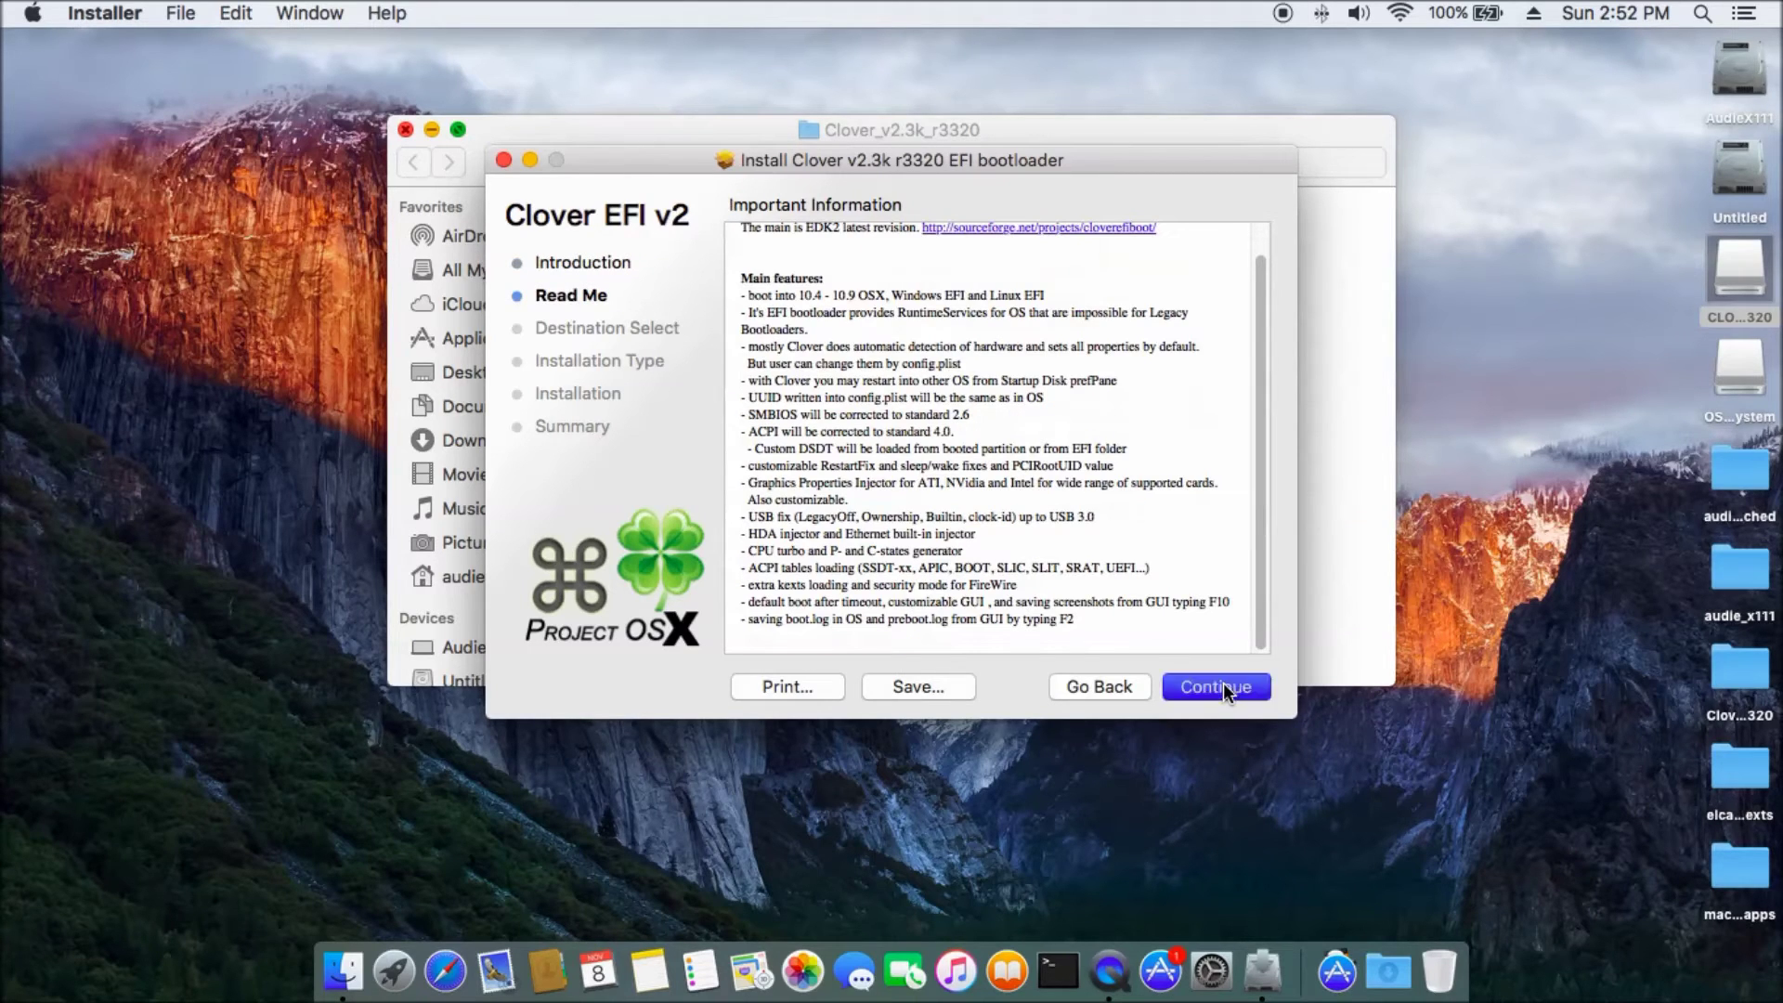
{"action": "left_click", "coordinate": [793, 686]}
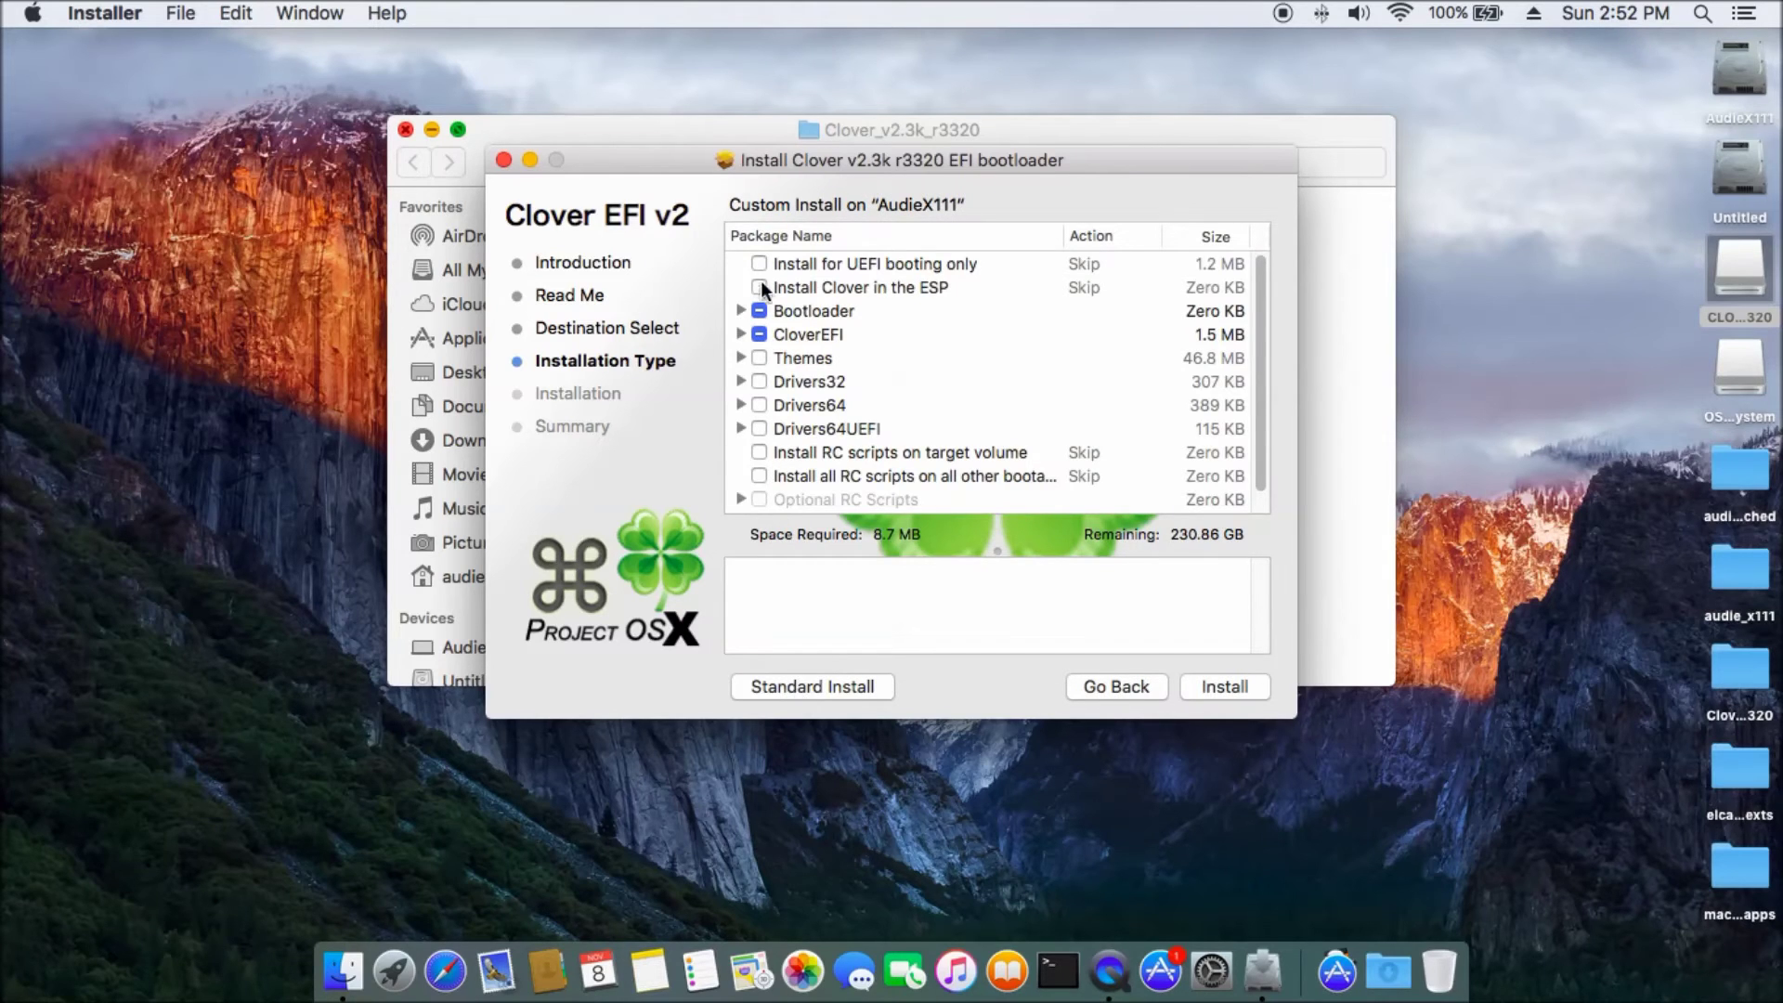
Enable Install for UEFI booting only and include just the iClover and metal themes in the custom install
{"action": "left_click", "coordinate": [759, 263]}
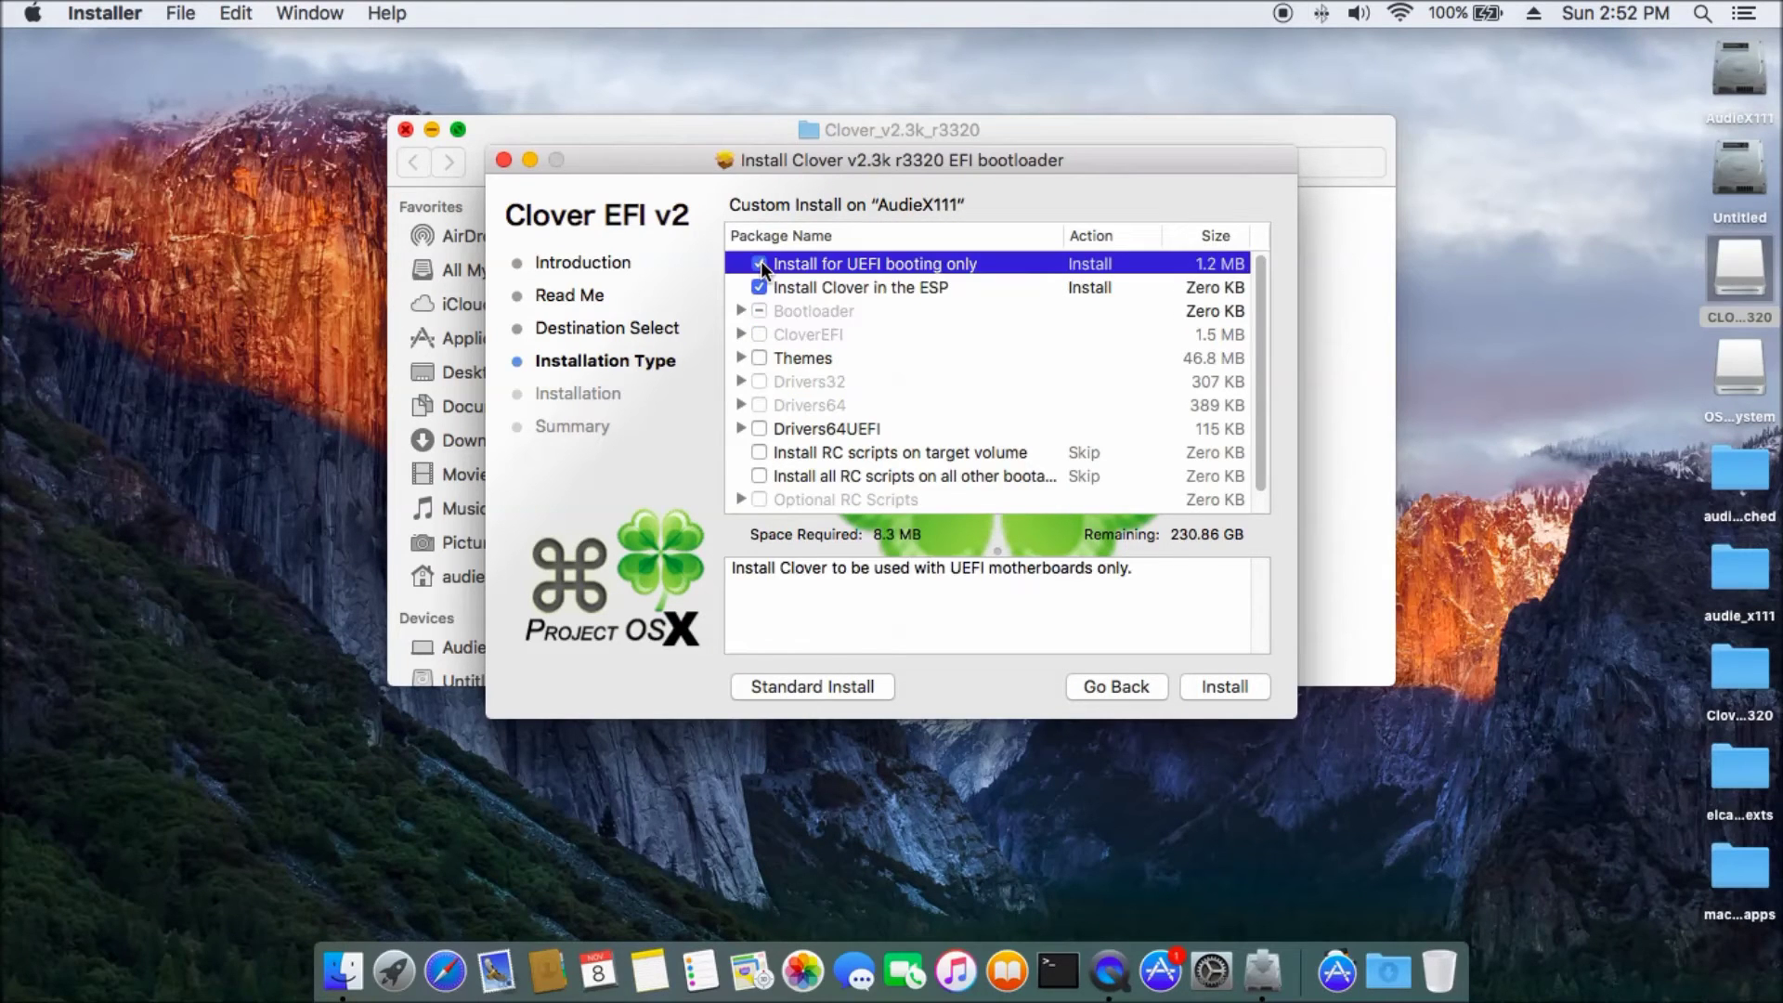
{"action": "left_click", "coordinate": [741, 358]}
{"action": "scroll", "coordinate": [804, 421], "scroll_direction": "down", "scroll_amount": 3}
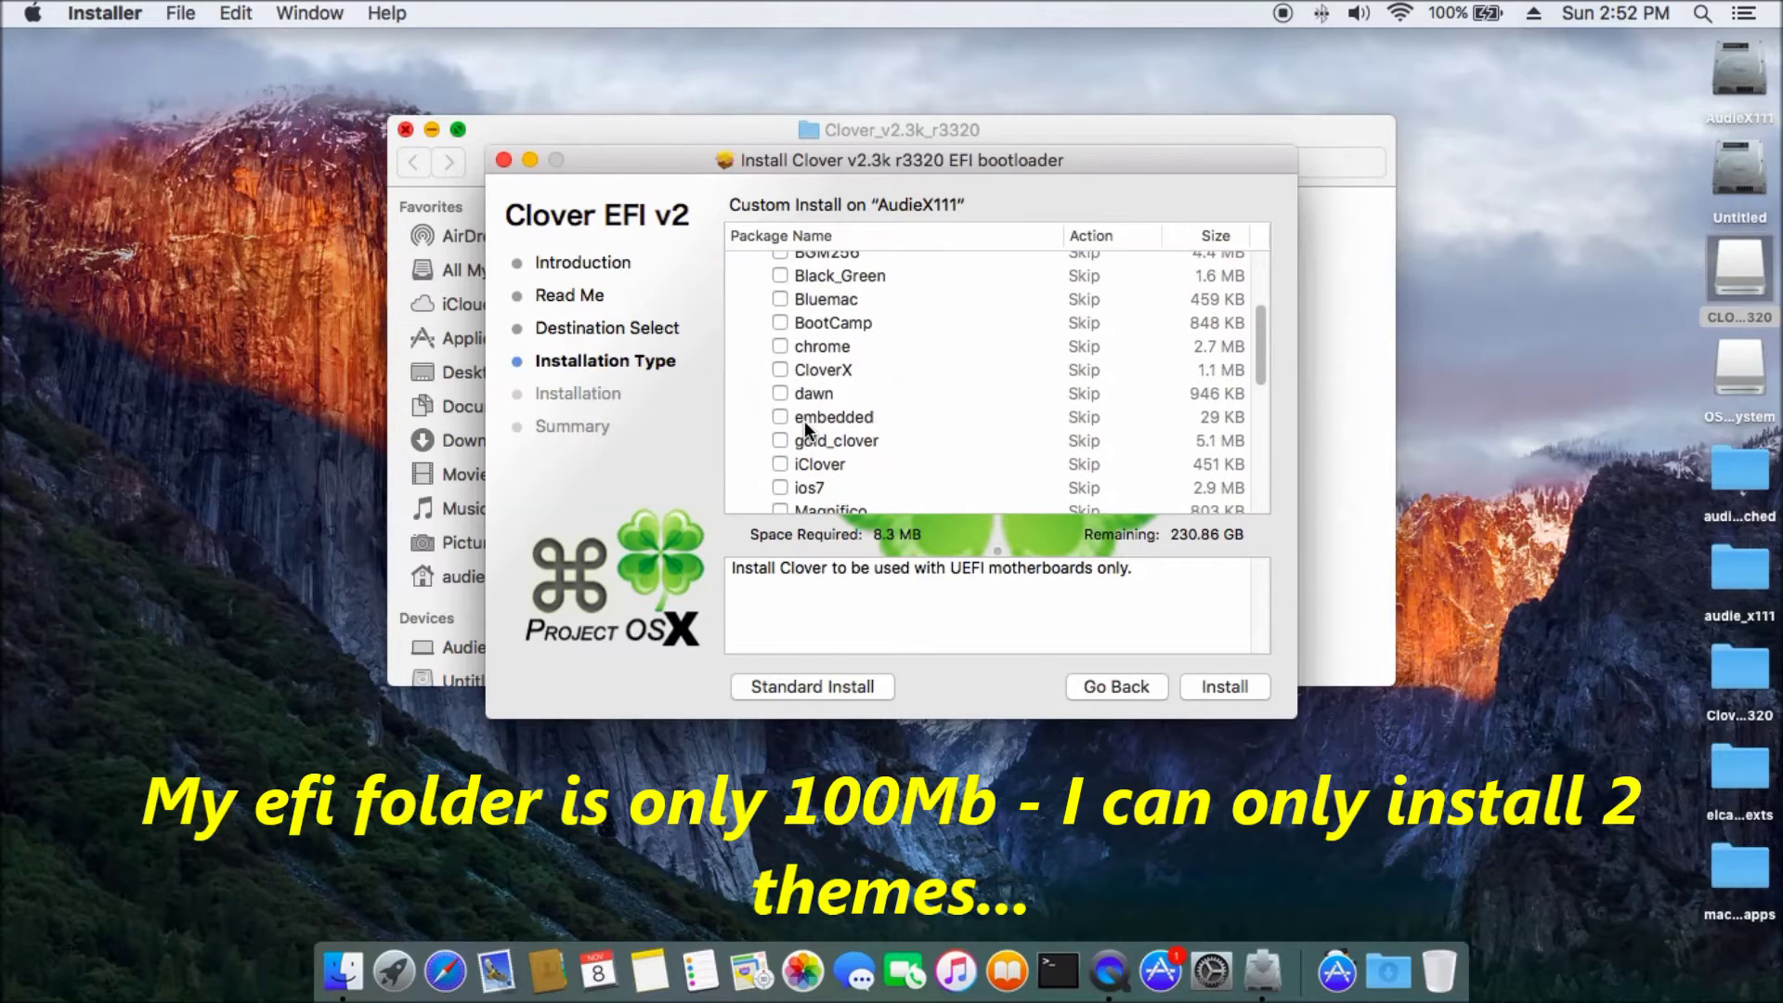
{"action": "left_click", "coordinate": [782, 464]}
{"action": "scroll", "coordinate": [785, 390], "scroll_direction": "down", "scroll_amount": 5}
{"action": "left_click", "coordinate": [780, 334]}
{"action": "left_click", "coordinate": [780, 333]}
{"action": "left_click", "coordinate": [780, 309]}
{"action": "scroll", "coordinate": [801, 337], "scroll_direction": "down", "scroll_amount": 3}
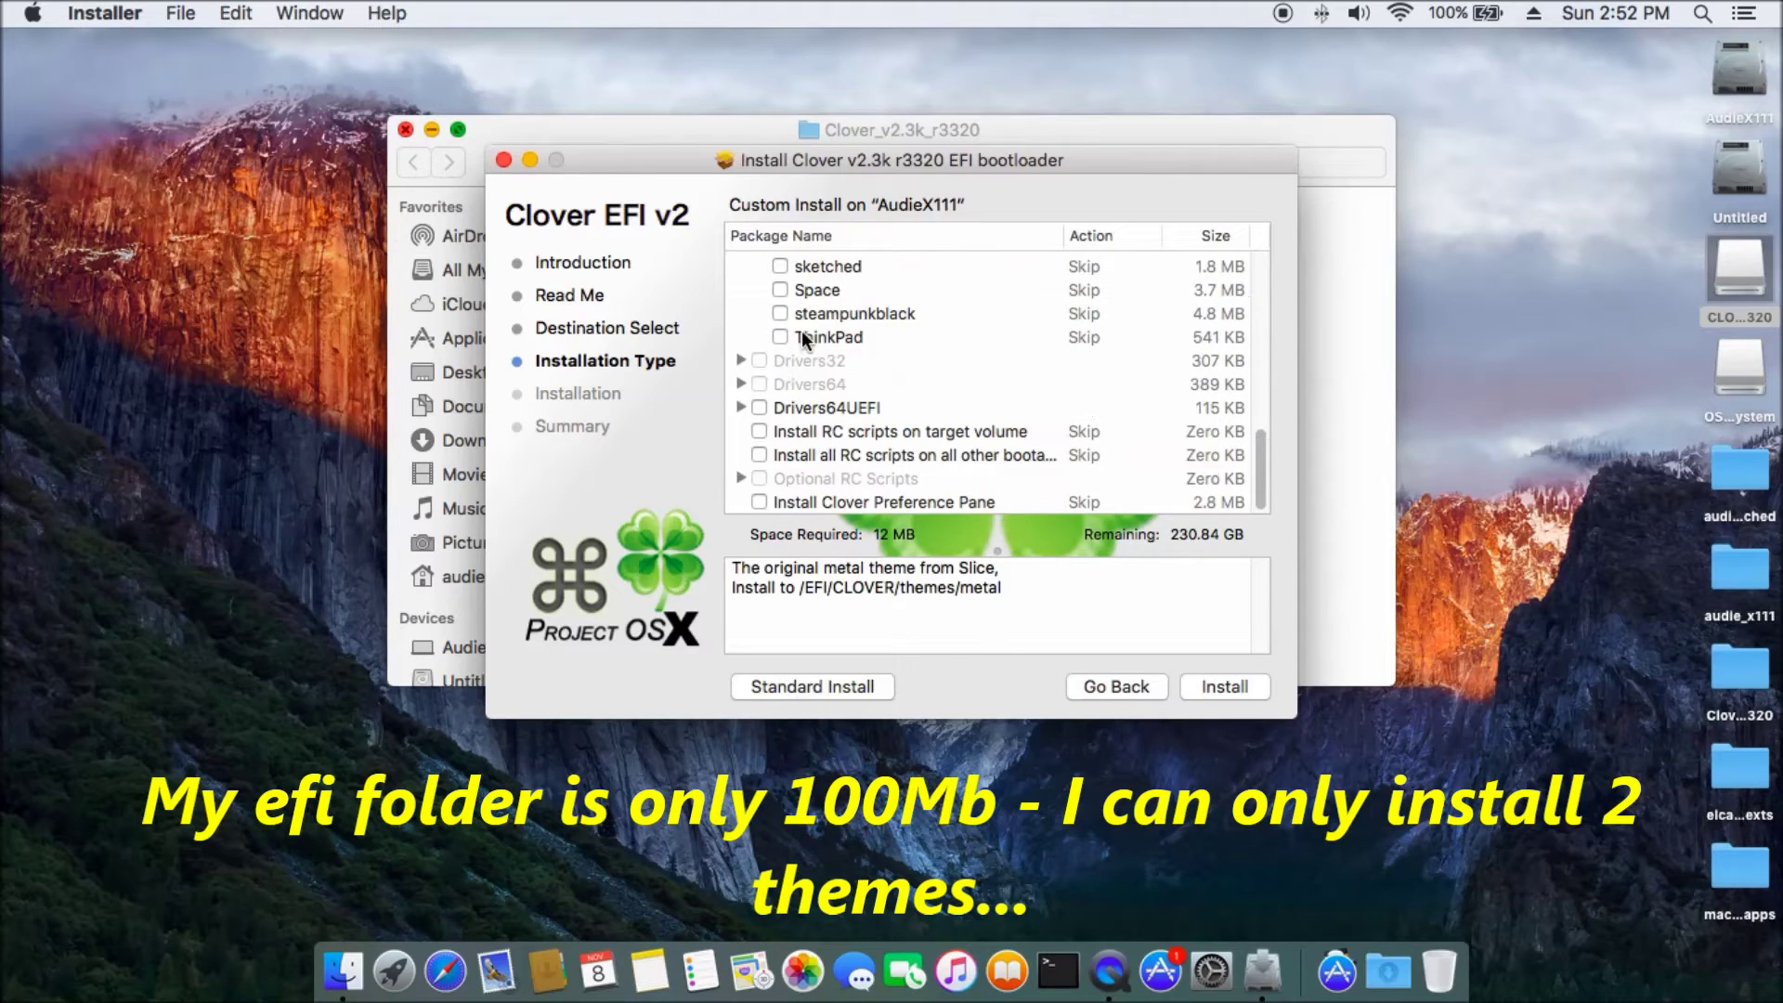
Include Drivers64UEFI and Install RC scripts on target volume, and run the Clover installation on AudieX111
{"action": "left_click", "coordinate": [759, 407]}
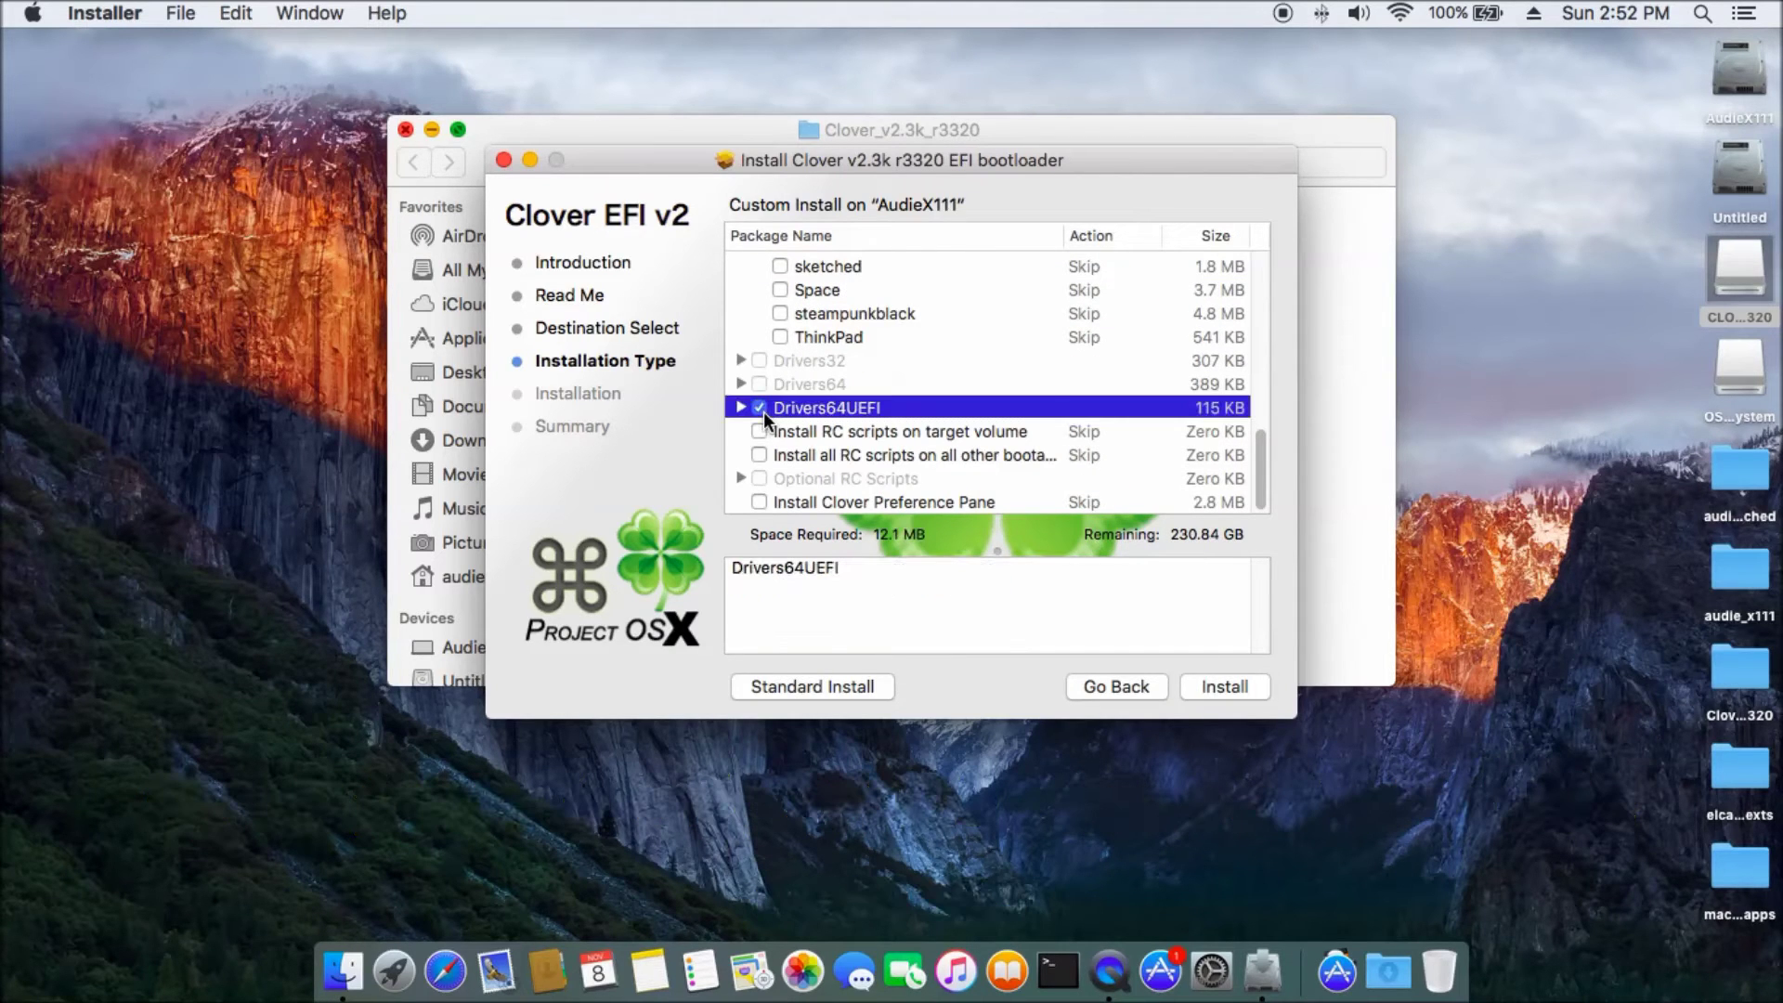
{"action": "left_click", "coordinate": [758, 431]}
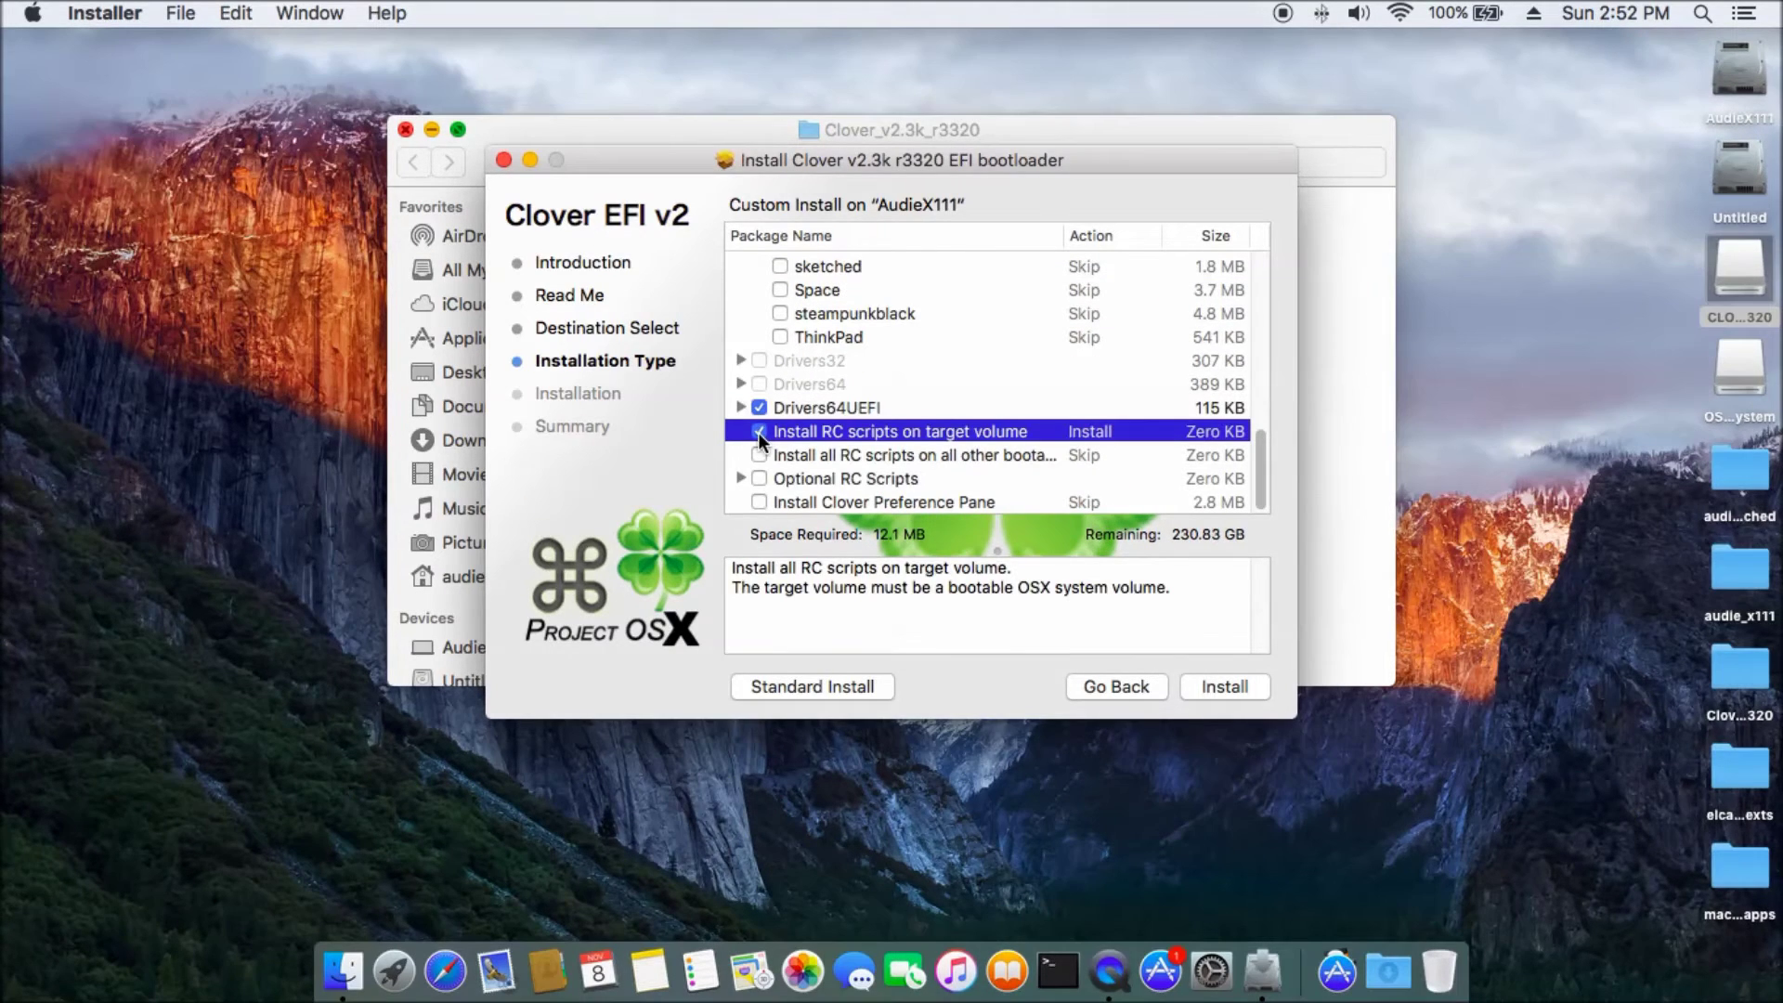
{"action": "left_click", "coordinate": [1225, 692]}
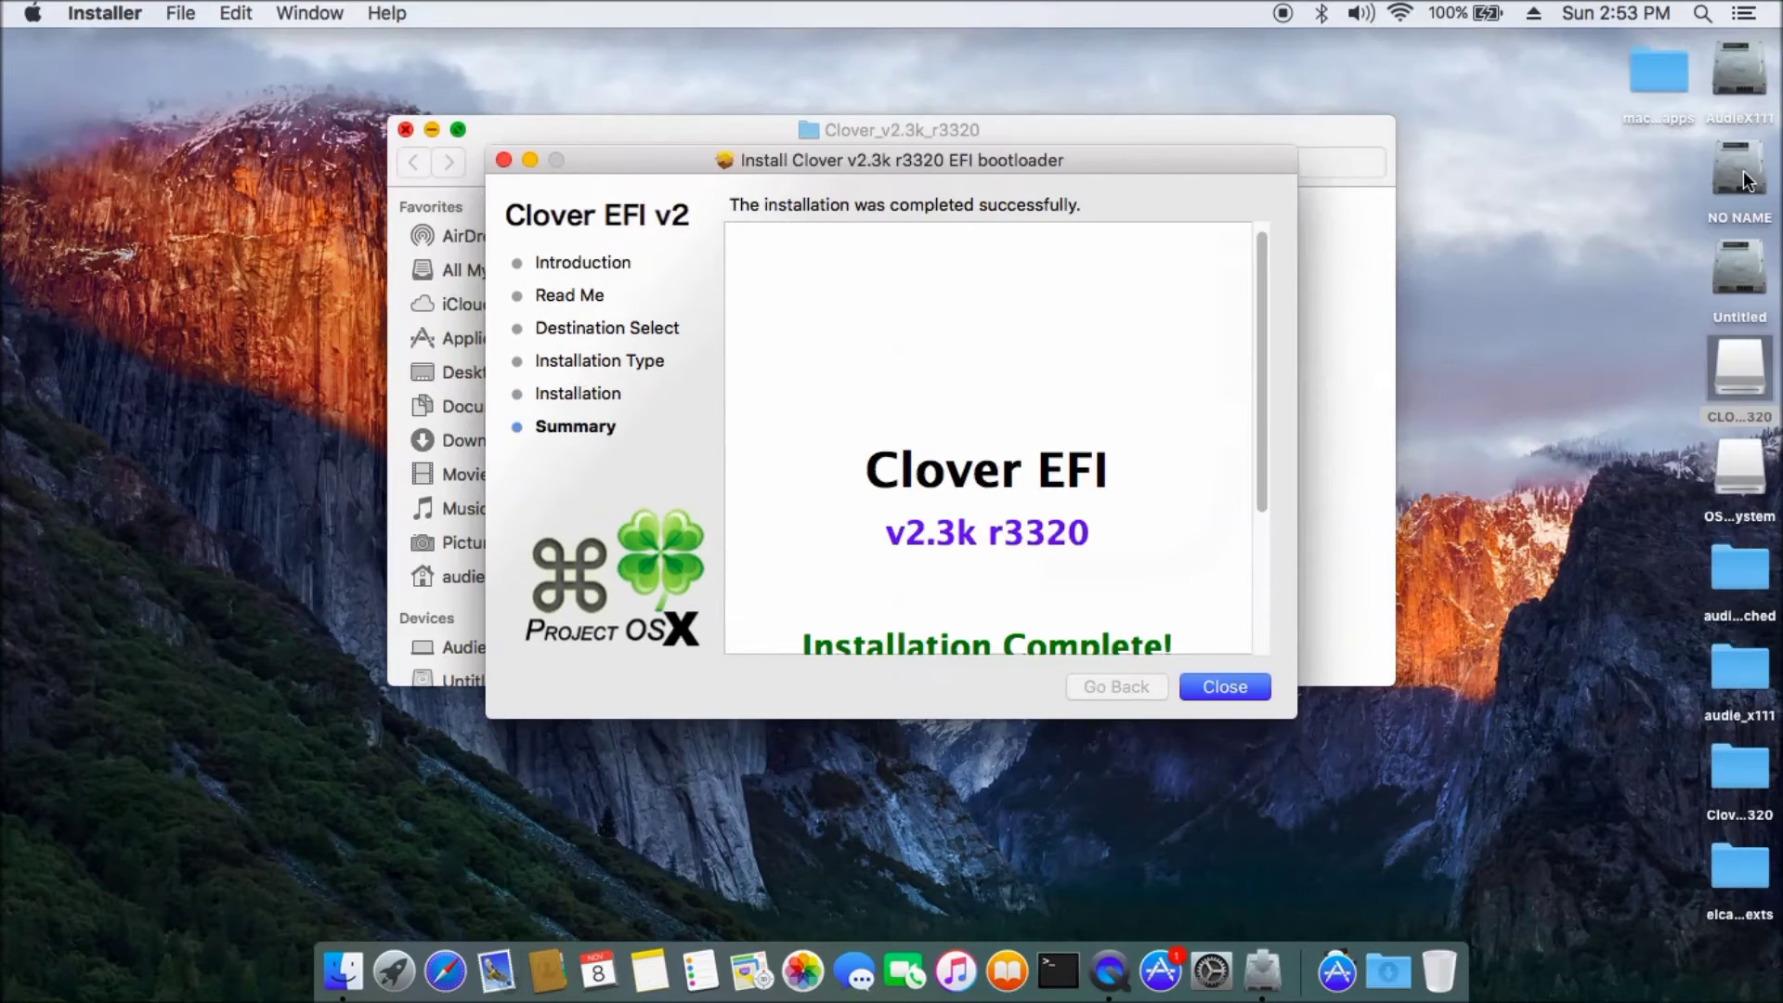
Open the EFI folder on the mounted NO NAME volume and go into its CLOVER folder
{"action": "double_click", "coordinate": [1743, 176]}
{"action": "double_click", "coordinate": [699, 281]}
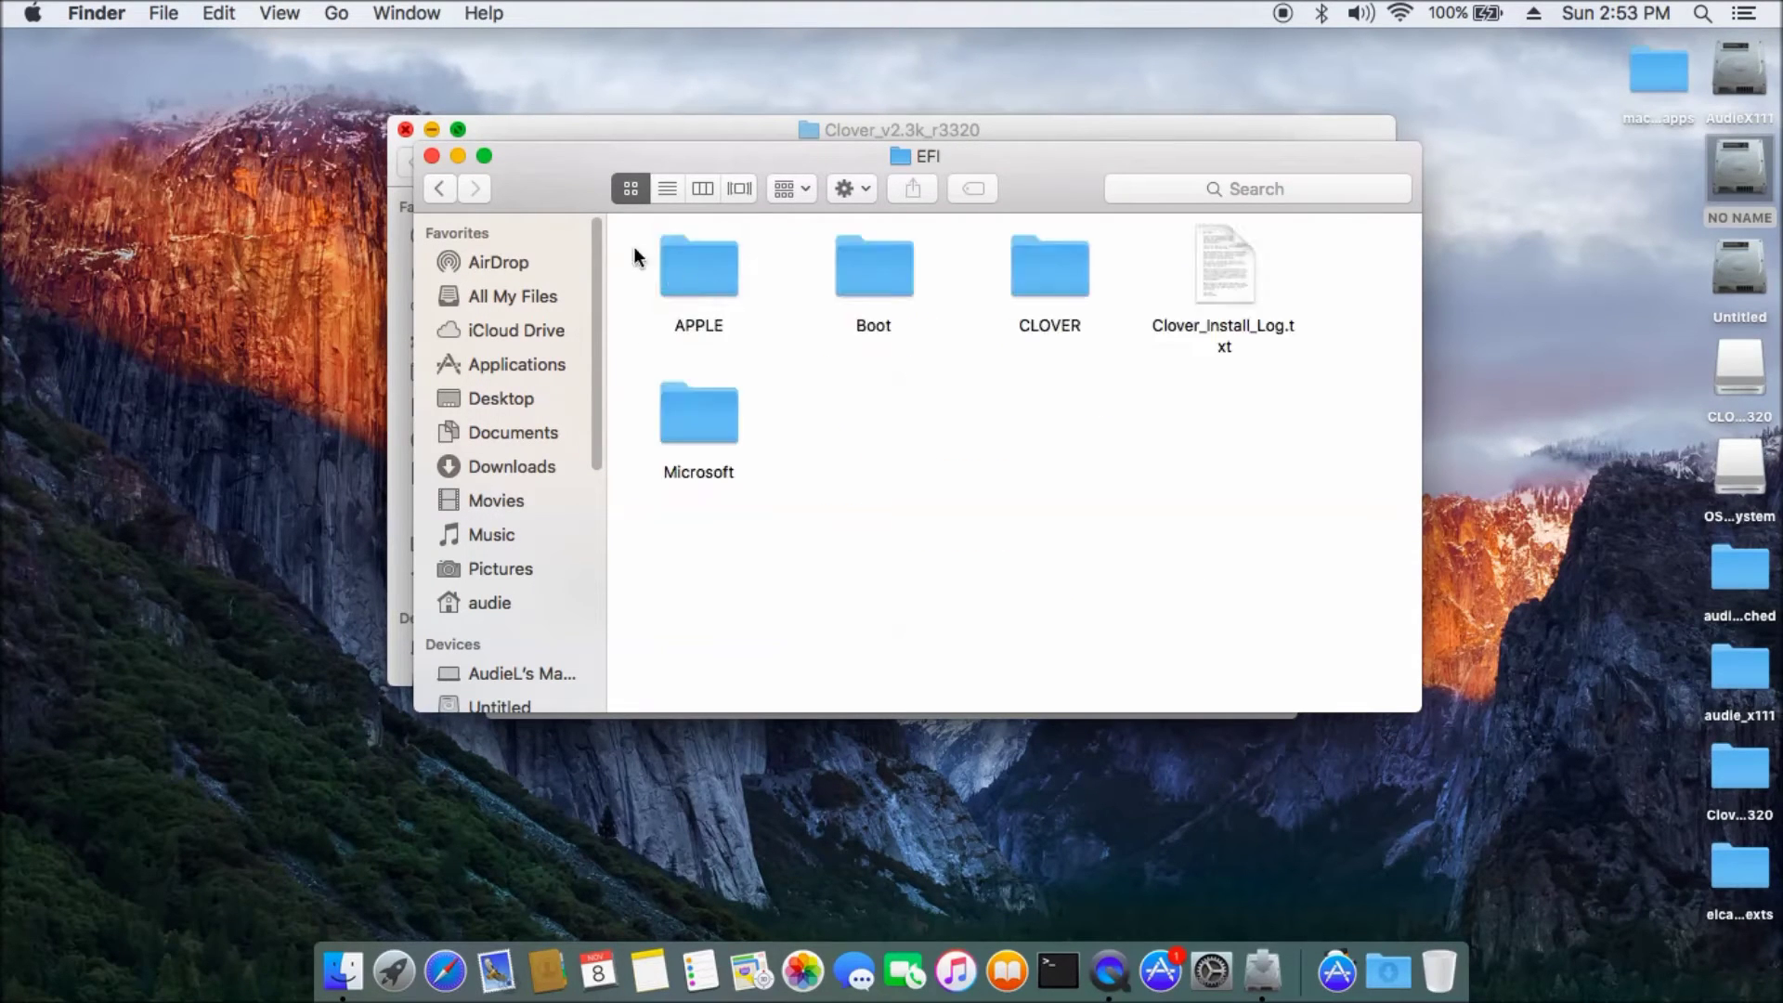
{"action": "left_click_drag", "start_coordinate": [571, 192], "coordinate": [270, 221]}
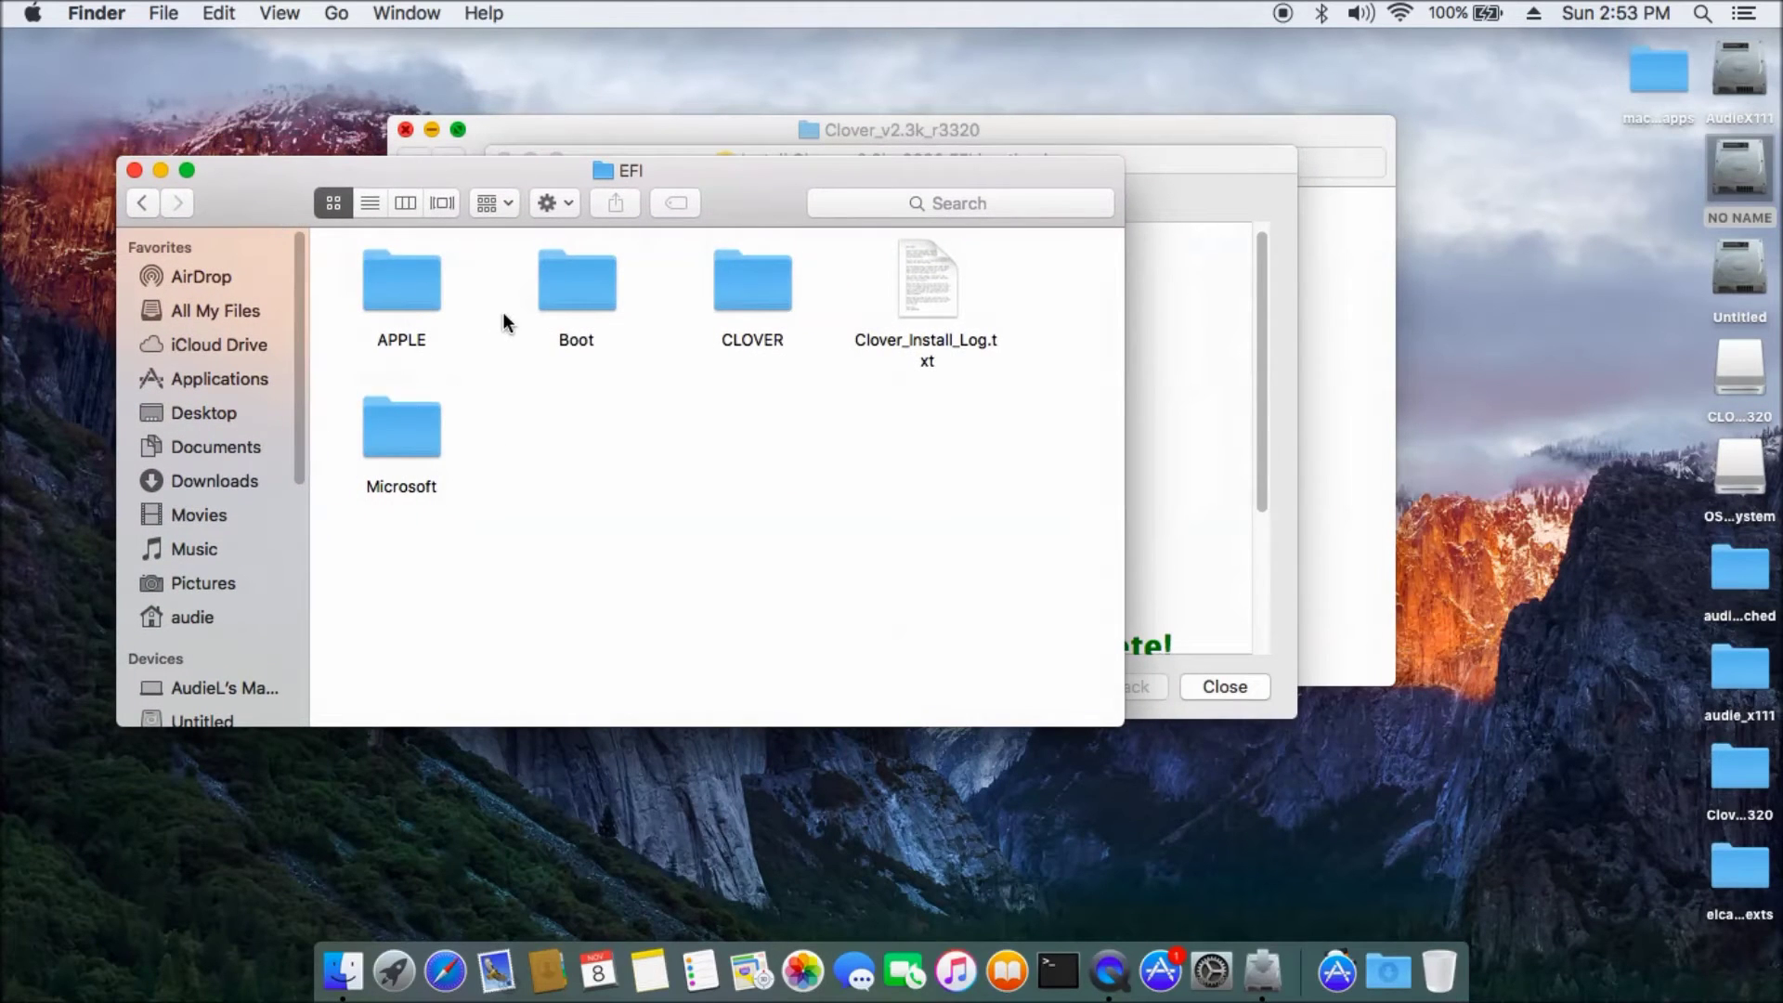
{"action": "double_click", "coordinate": [769, 292]}
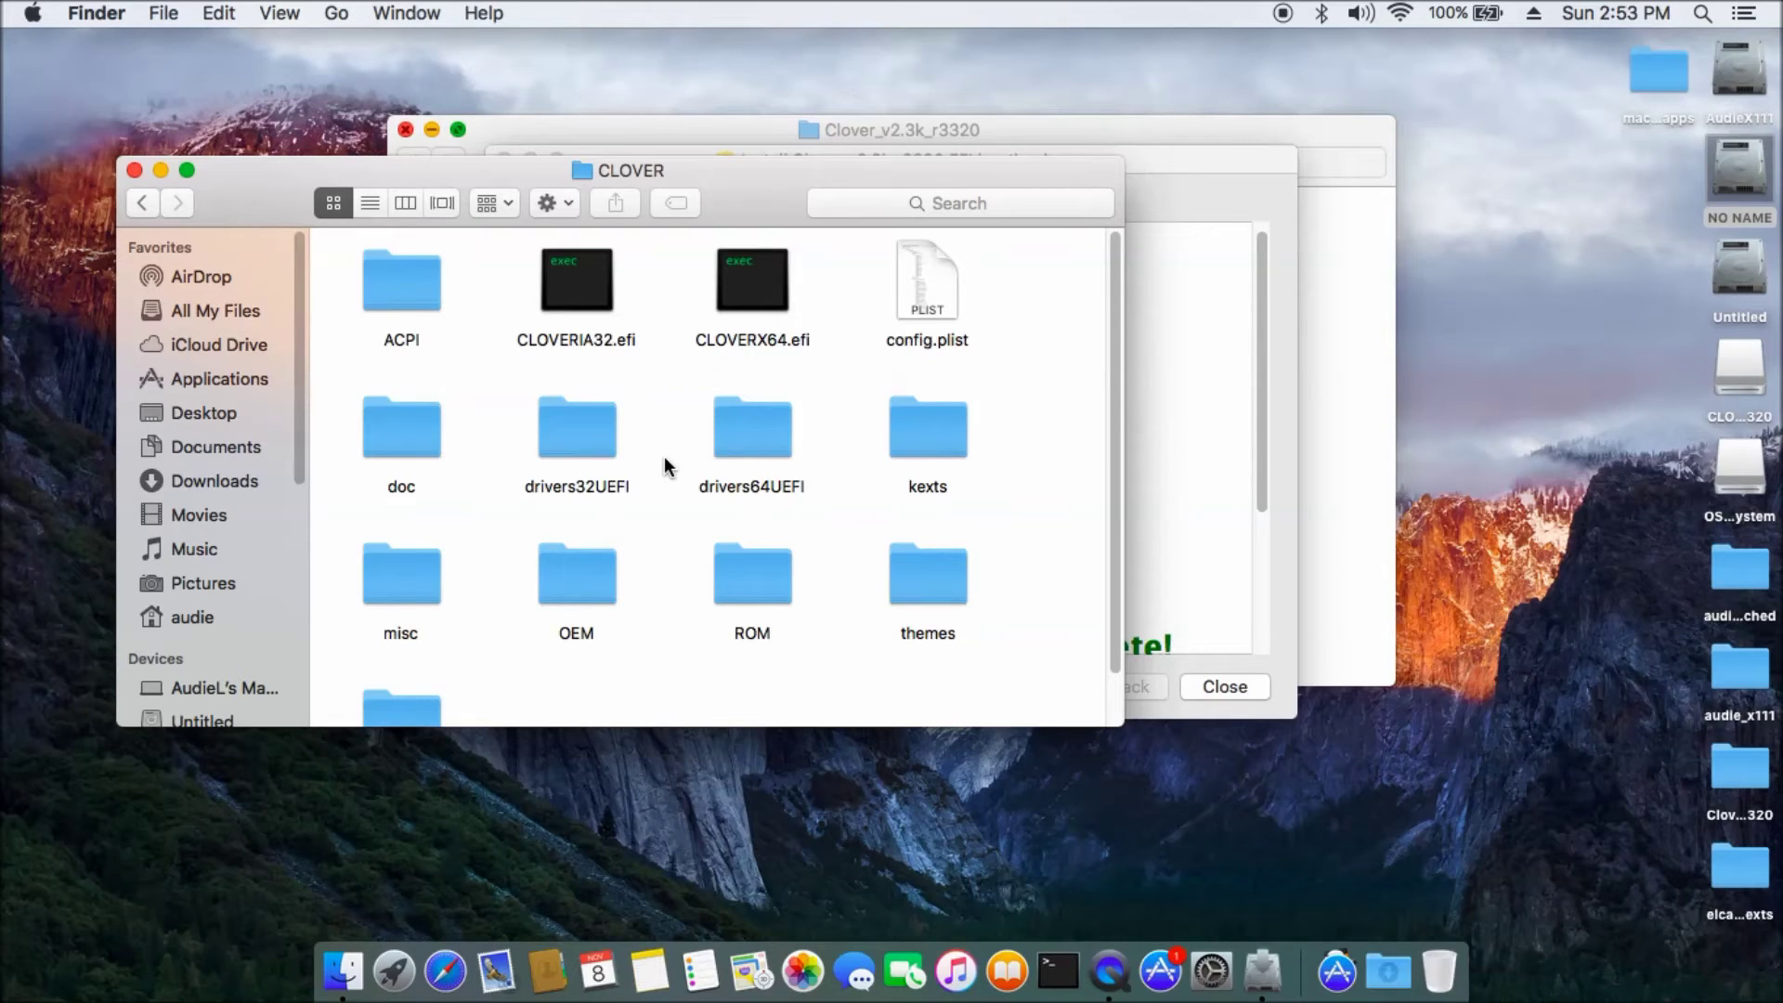
Open the CLOVER3320 volume and arrange the two folder windows so both contents are accessible
{"action": "double_click", "coordinate": [1740, 371]}
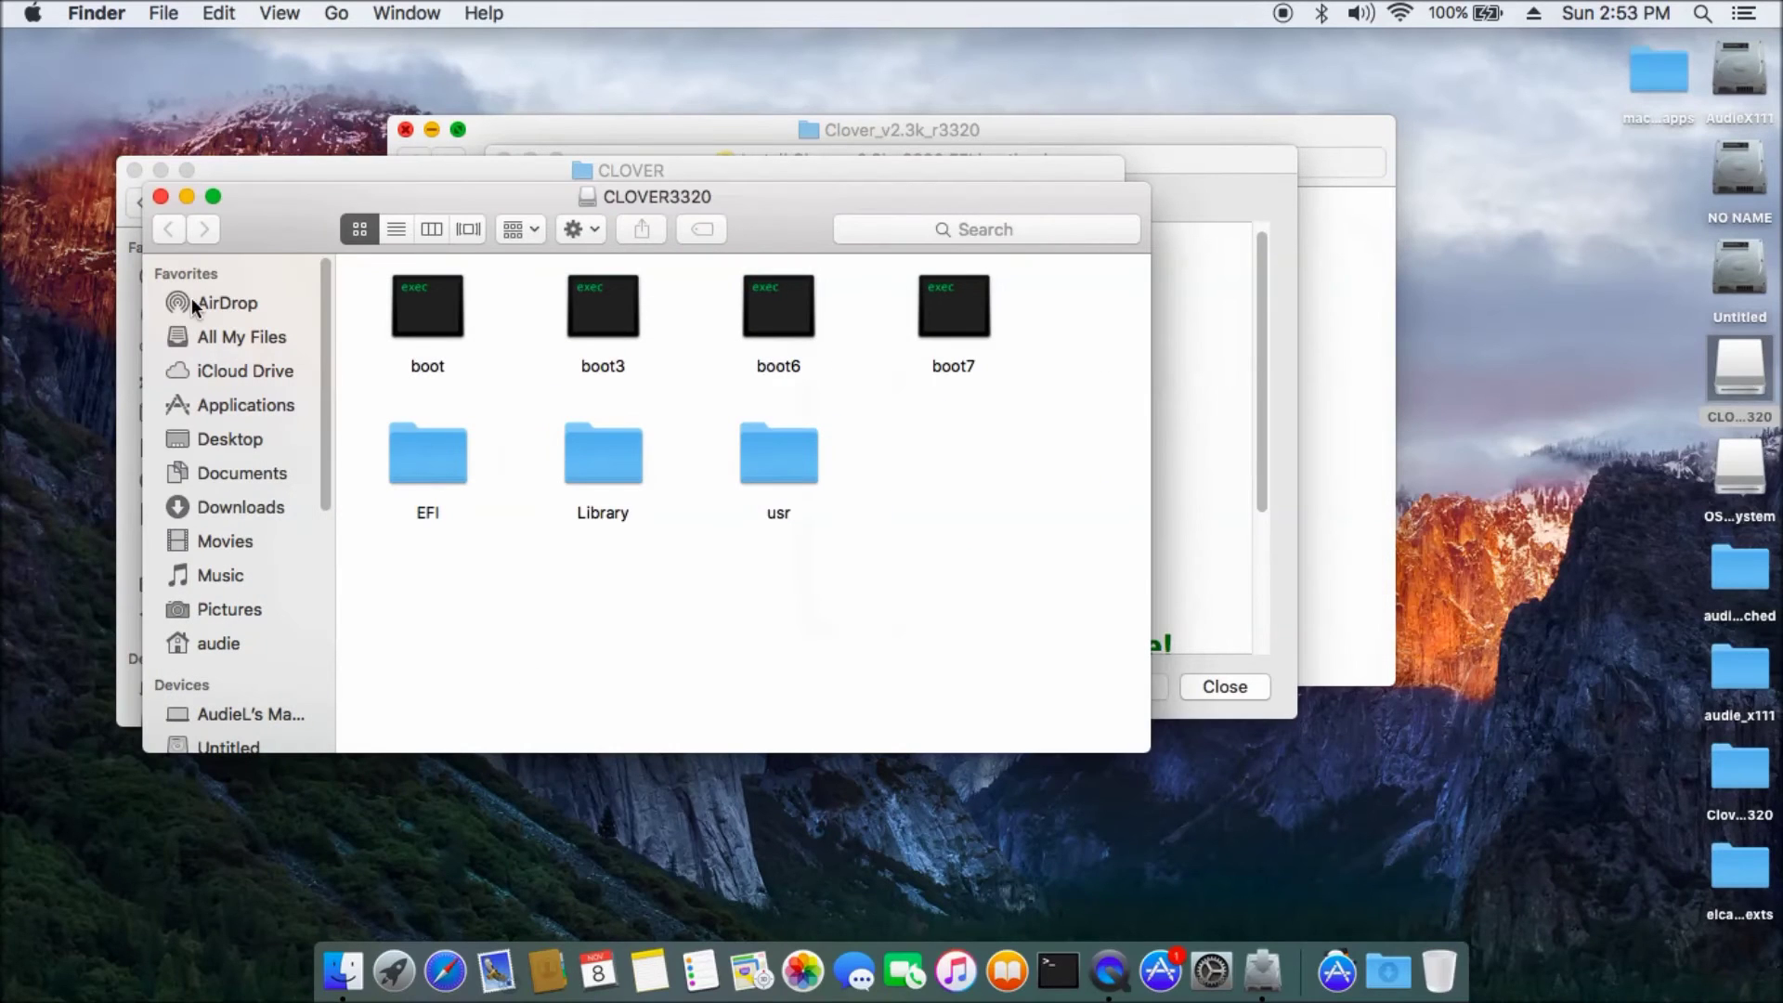
{"action": "left_click_drag", "start_coordinate": [253, 240], "coordinate": [313, 437]}
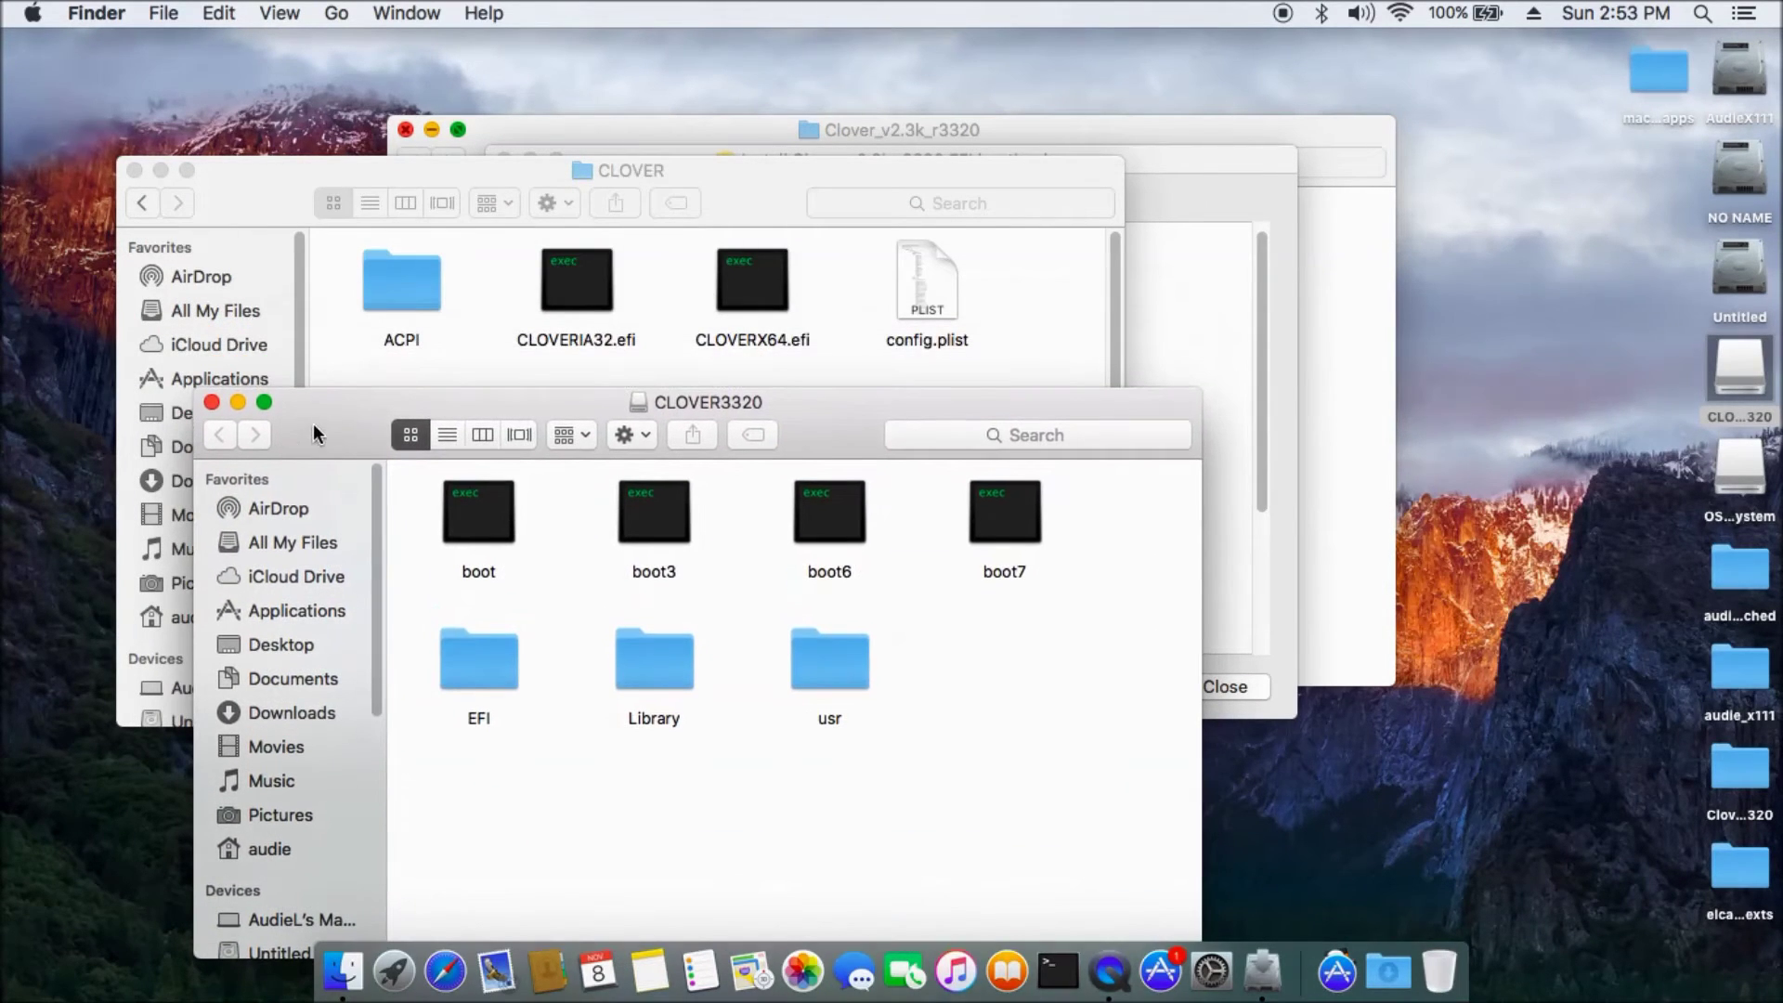
{"action": "left_click_drag", "start_coordinate": [246, 197], "coordinate": [168, 93]}
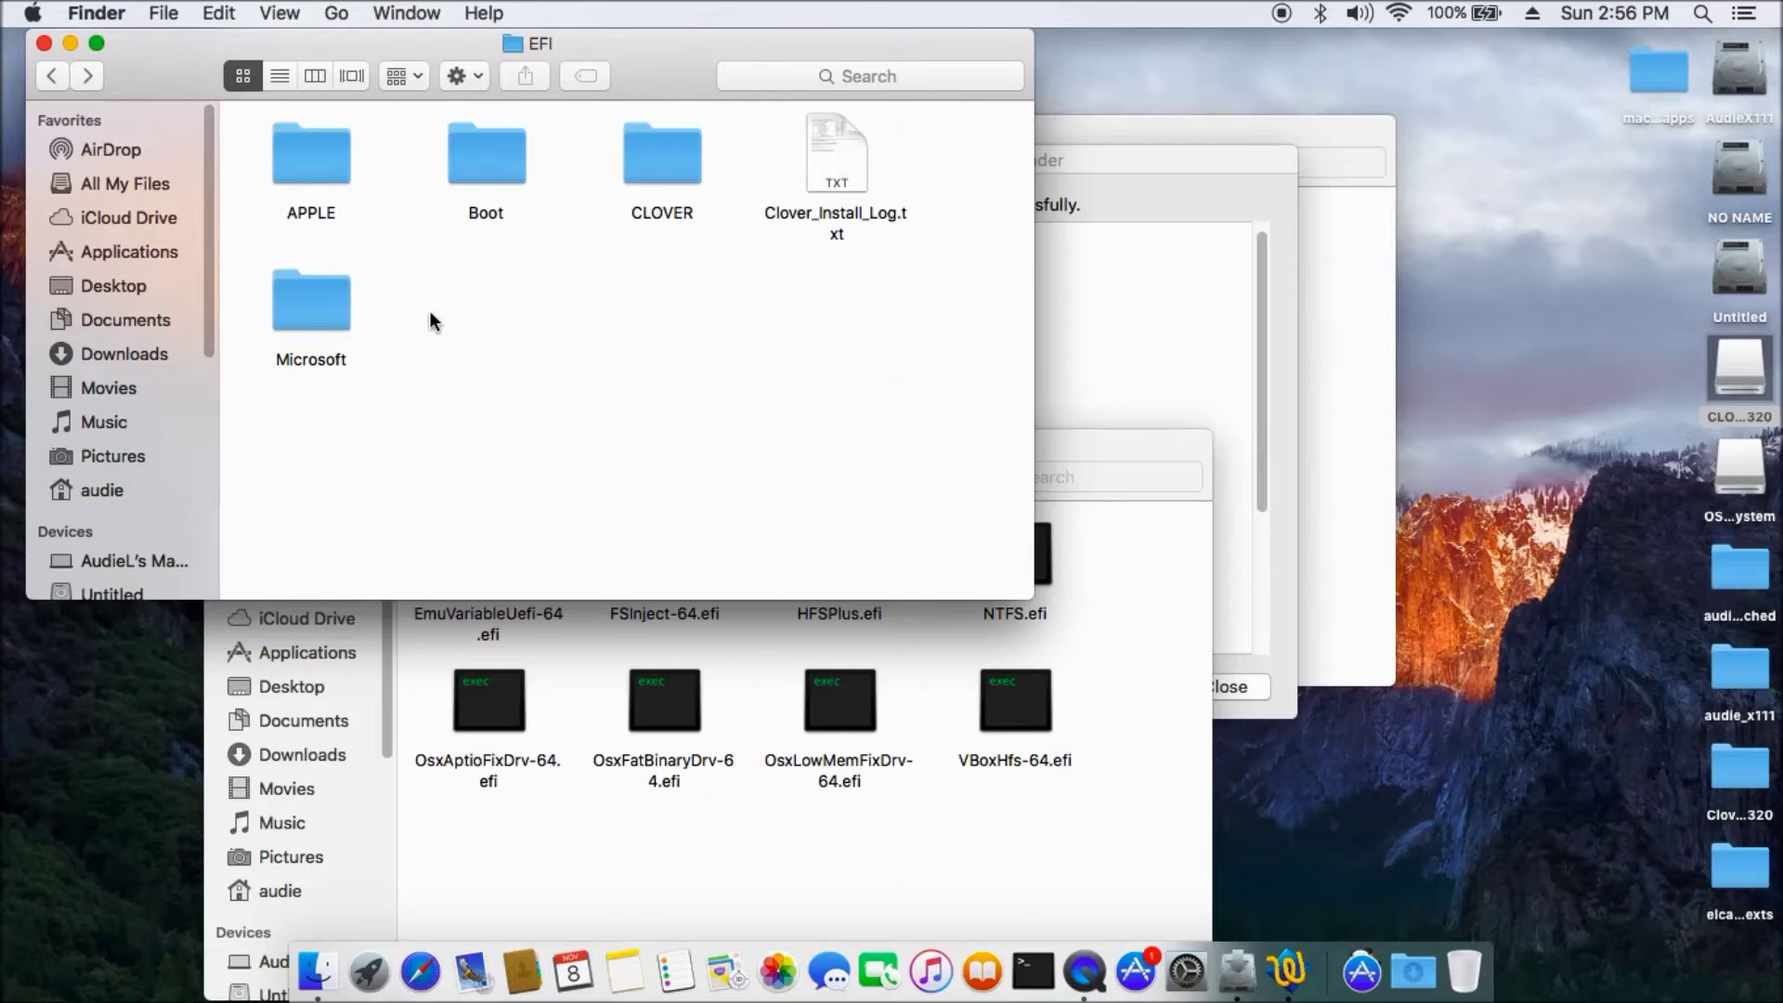
In the EFI volume's Microsoft/Boot folder, rename bootmgfw.efi as bootmgfw-orig.efi
{"action": "left_click", "coordinate": [329, 303]}
{"action": "double_click", "coordinate": [329, 303]}
{"action": "left_click", "coordinate": [339, 182]}
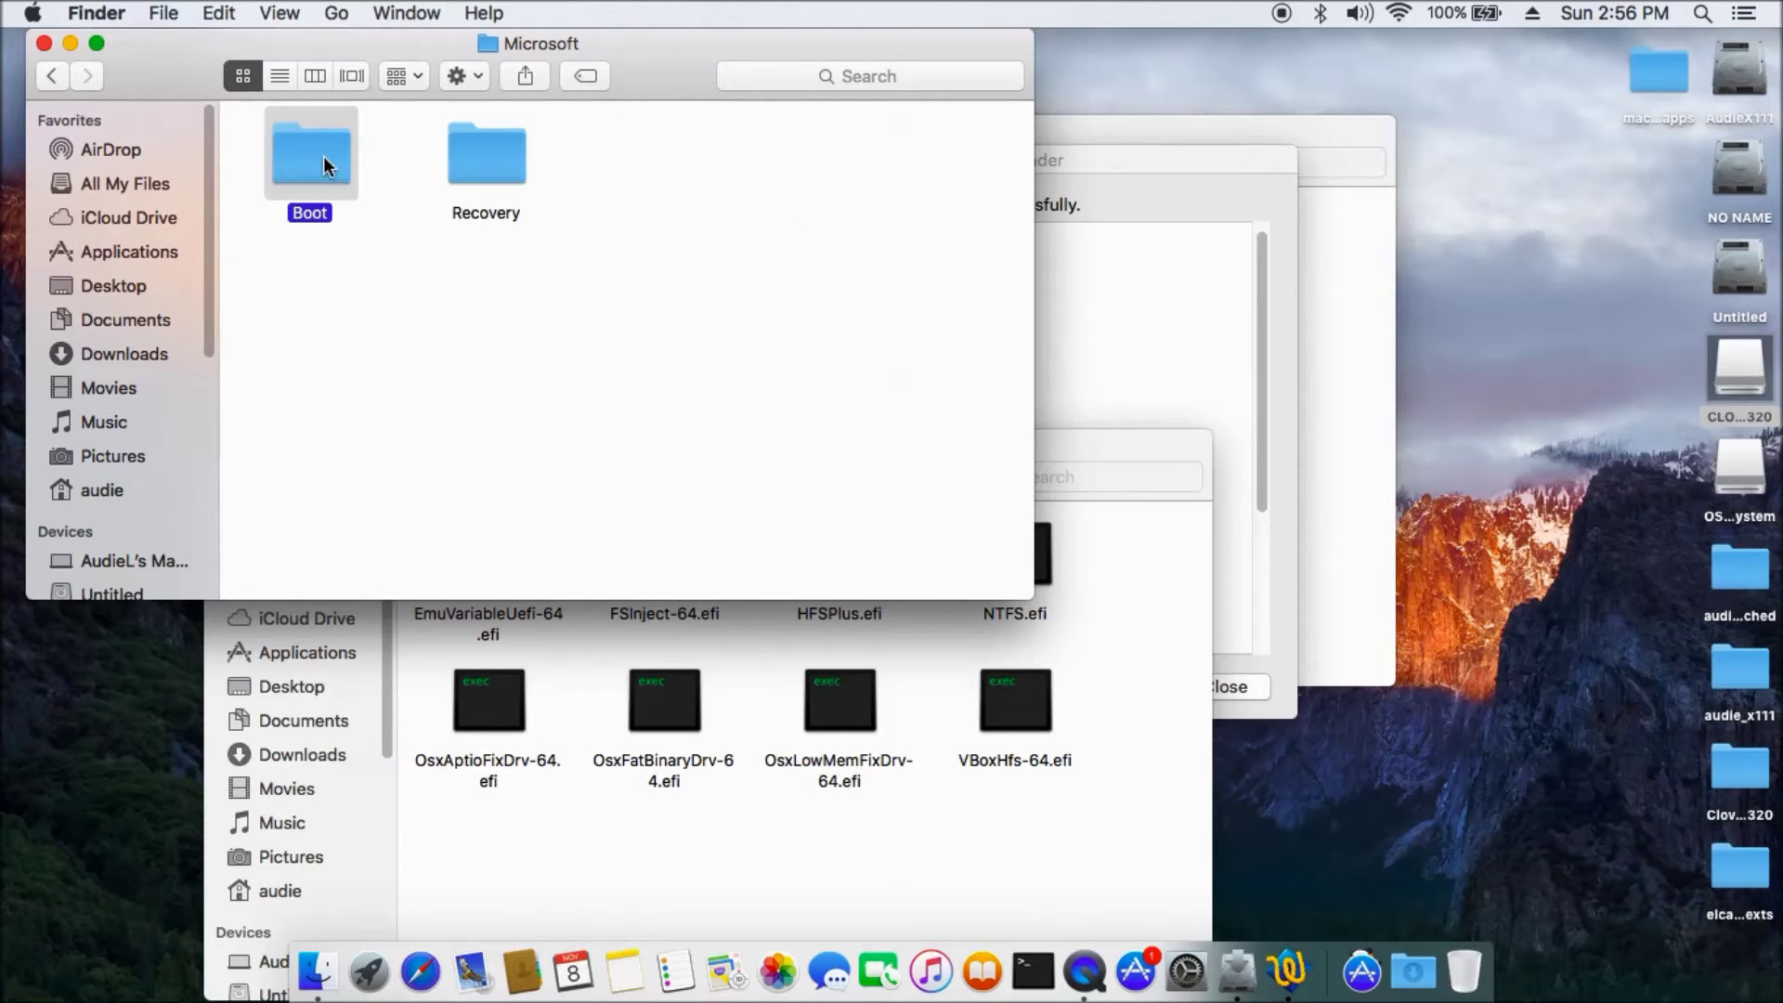
{"action": "double_click", "coordinate": [323, 156]}
{"action": "left_click", "coordinate": [845, 215]}
{"action": "key", "text": "Return"}
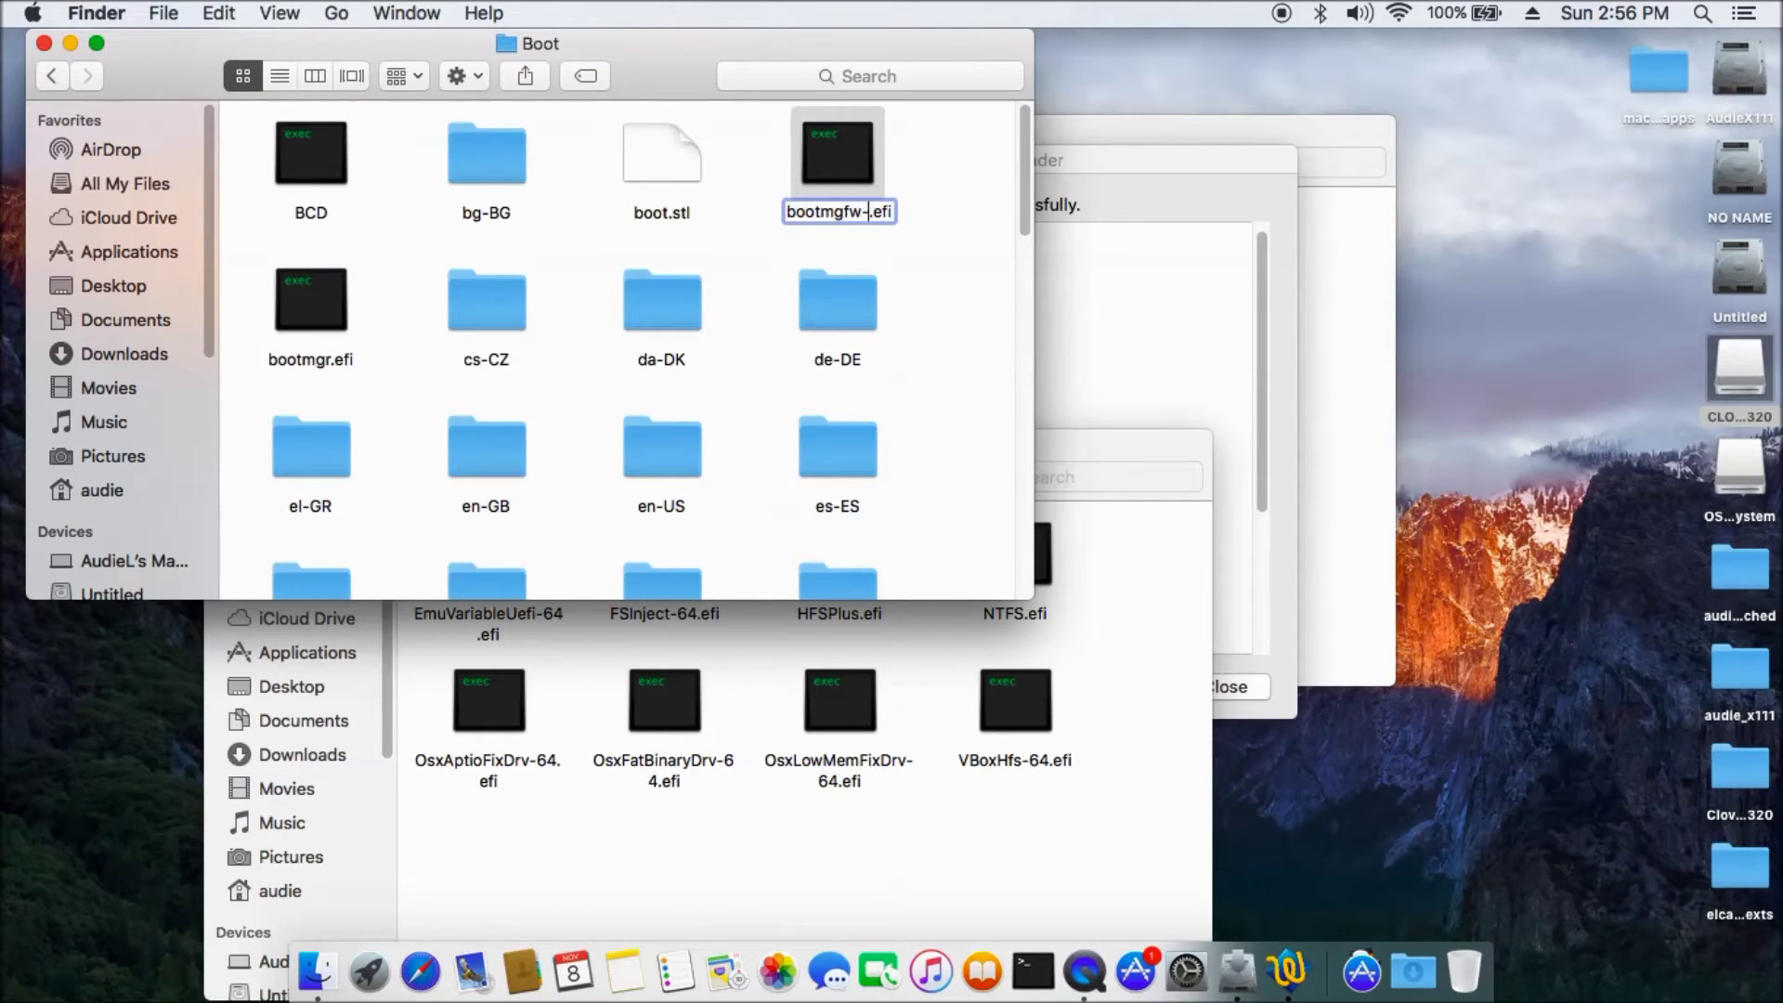
{"action": "type", "text": "orig"}
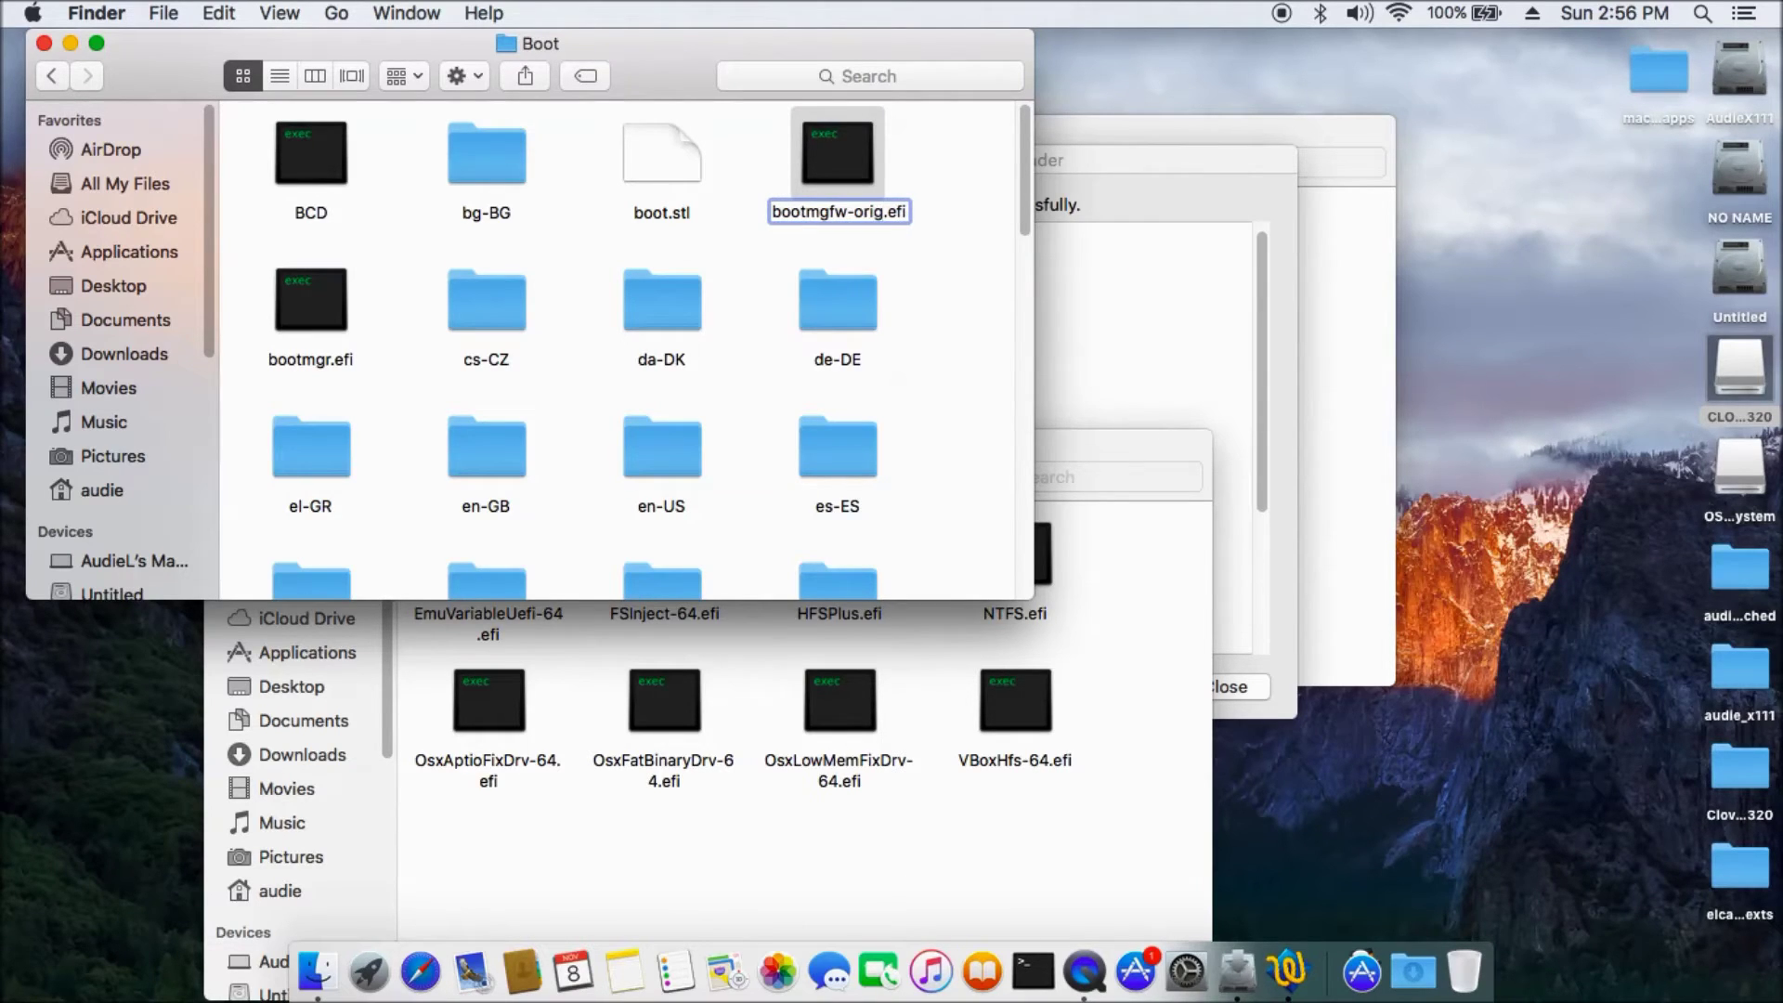
{"action": "key", "text": "Return"}
Return to the EFI folder and look through CLOVER's config.plist in TextWrangler
{"action": "key", "text": "super+bracketleft"}
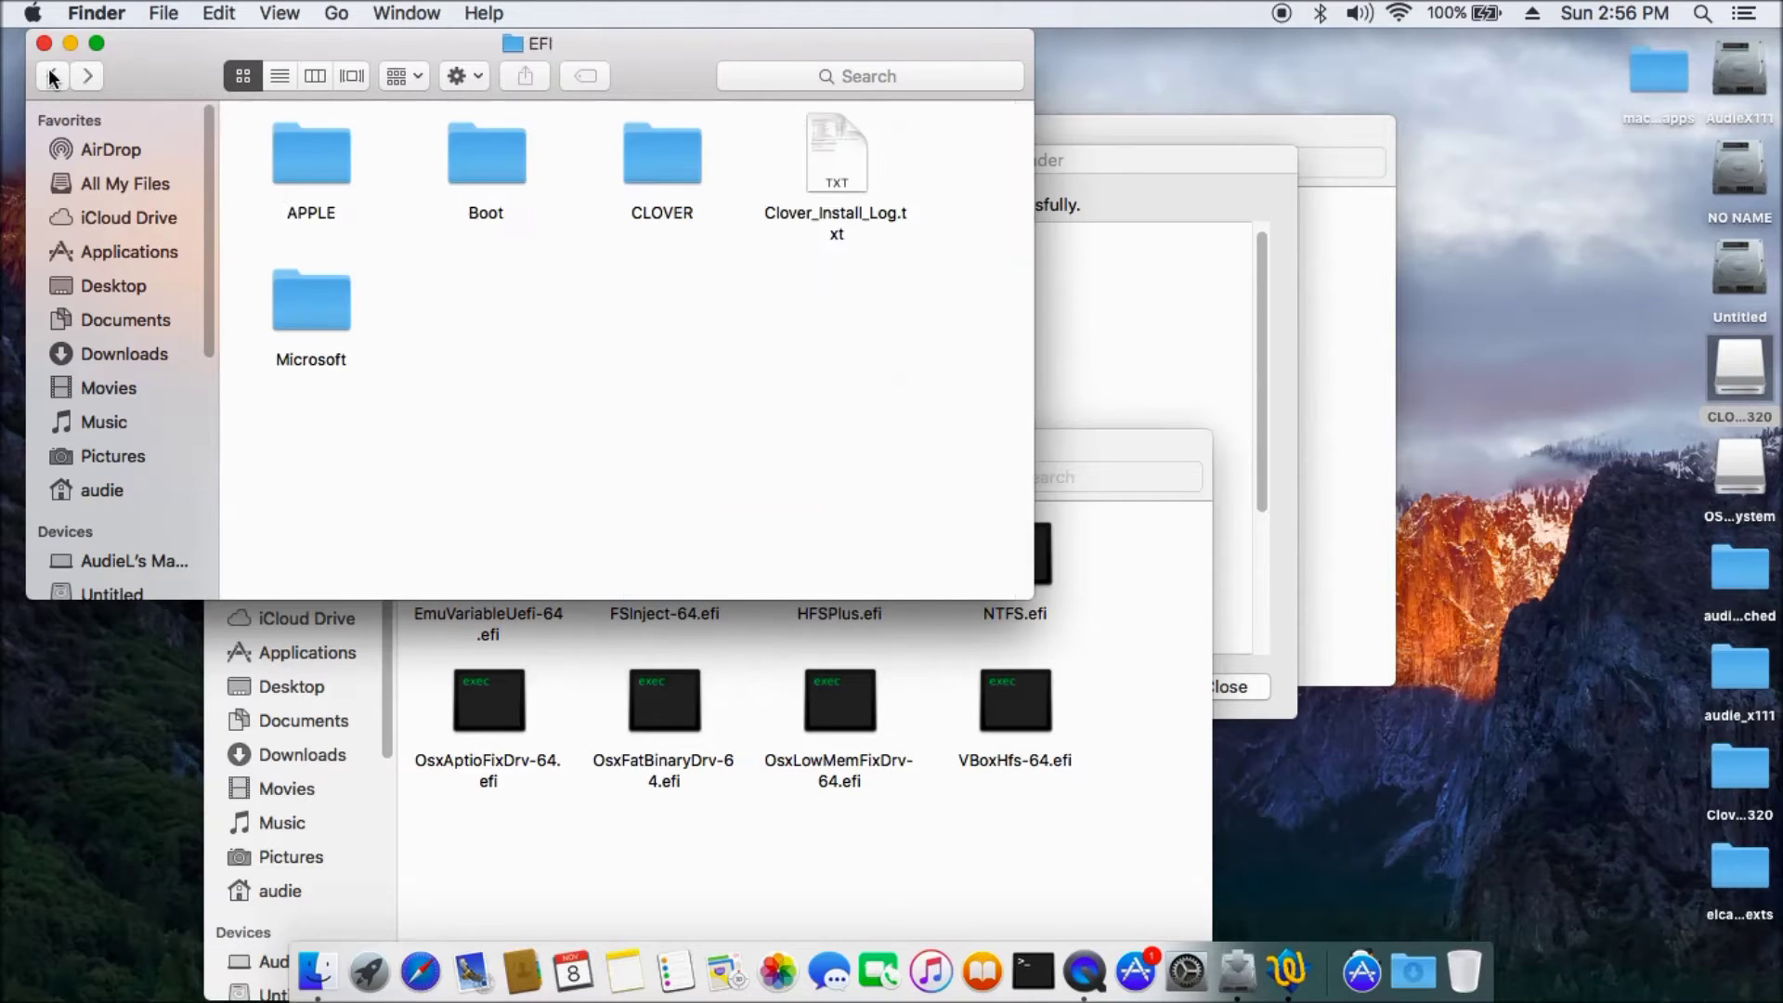
{"action": "key", "text": "super+bracketleft"}
{"action": "left_click", "coordinate": [905, 508]}
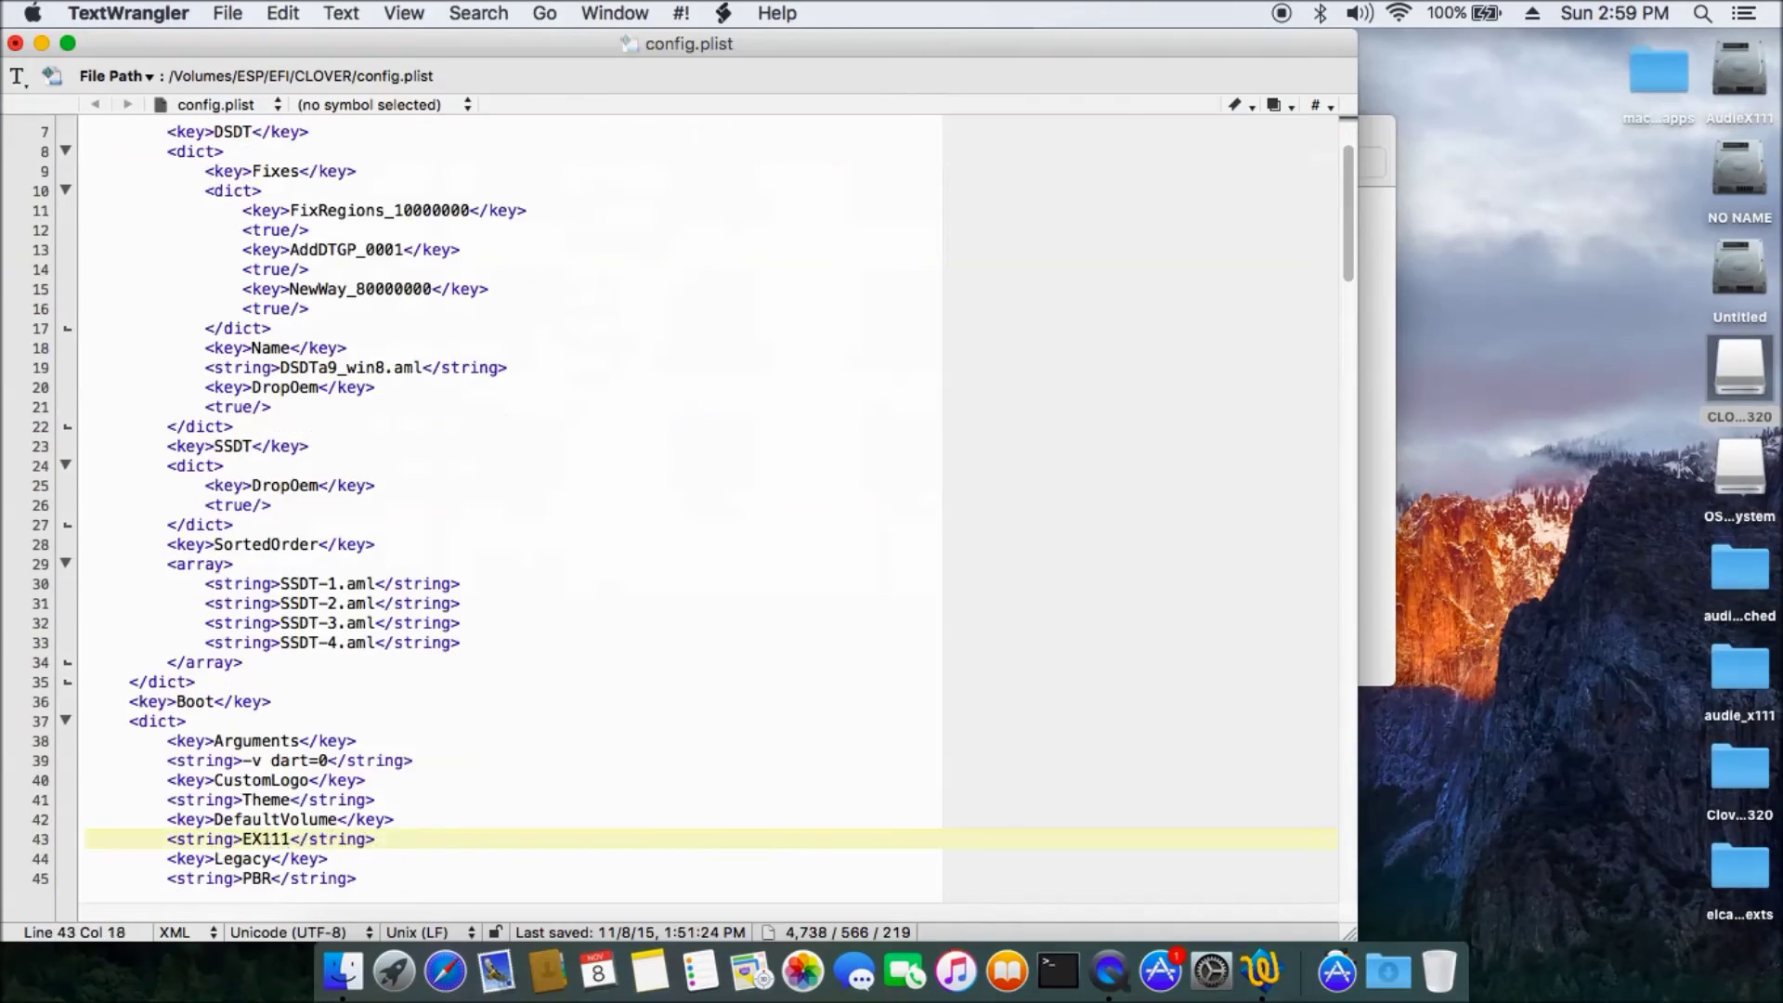
{"action": "scroll", "coordinate": [205, 624], "scroll_direction": "down", "scroll_amount": 20}
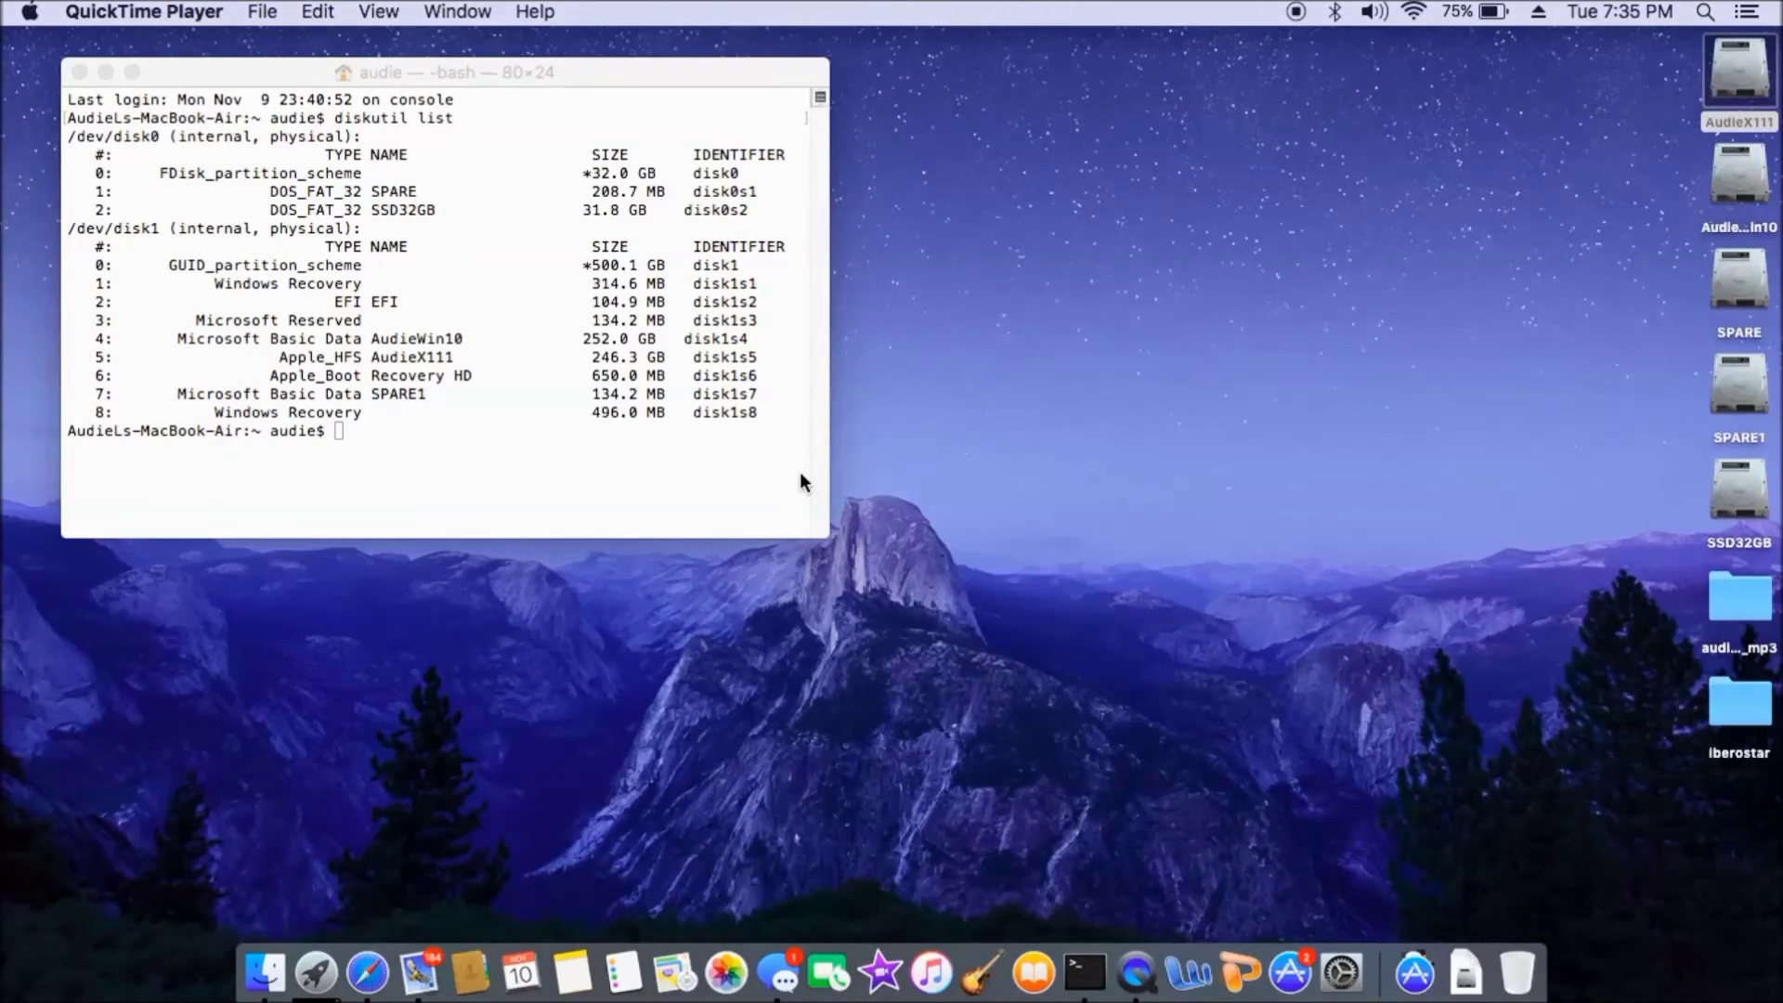
In Terminal's disk listing, highlight the size of the internal EFI partition disk1s2
{"action": "left_click", "coordinate": [381, 306]}
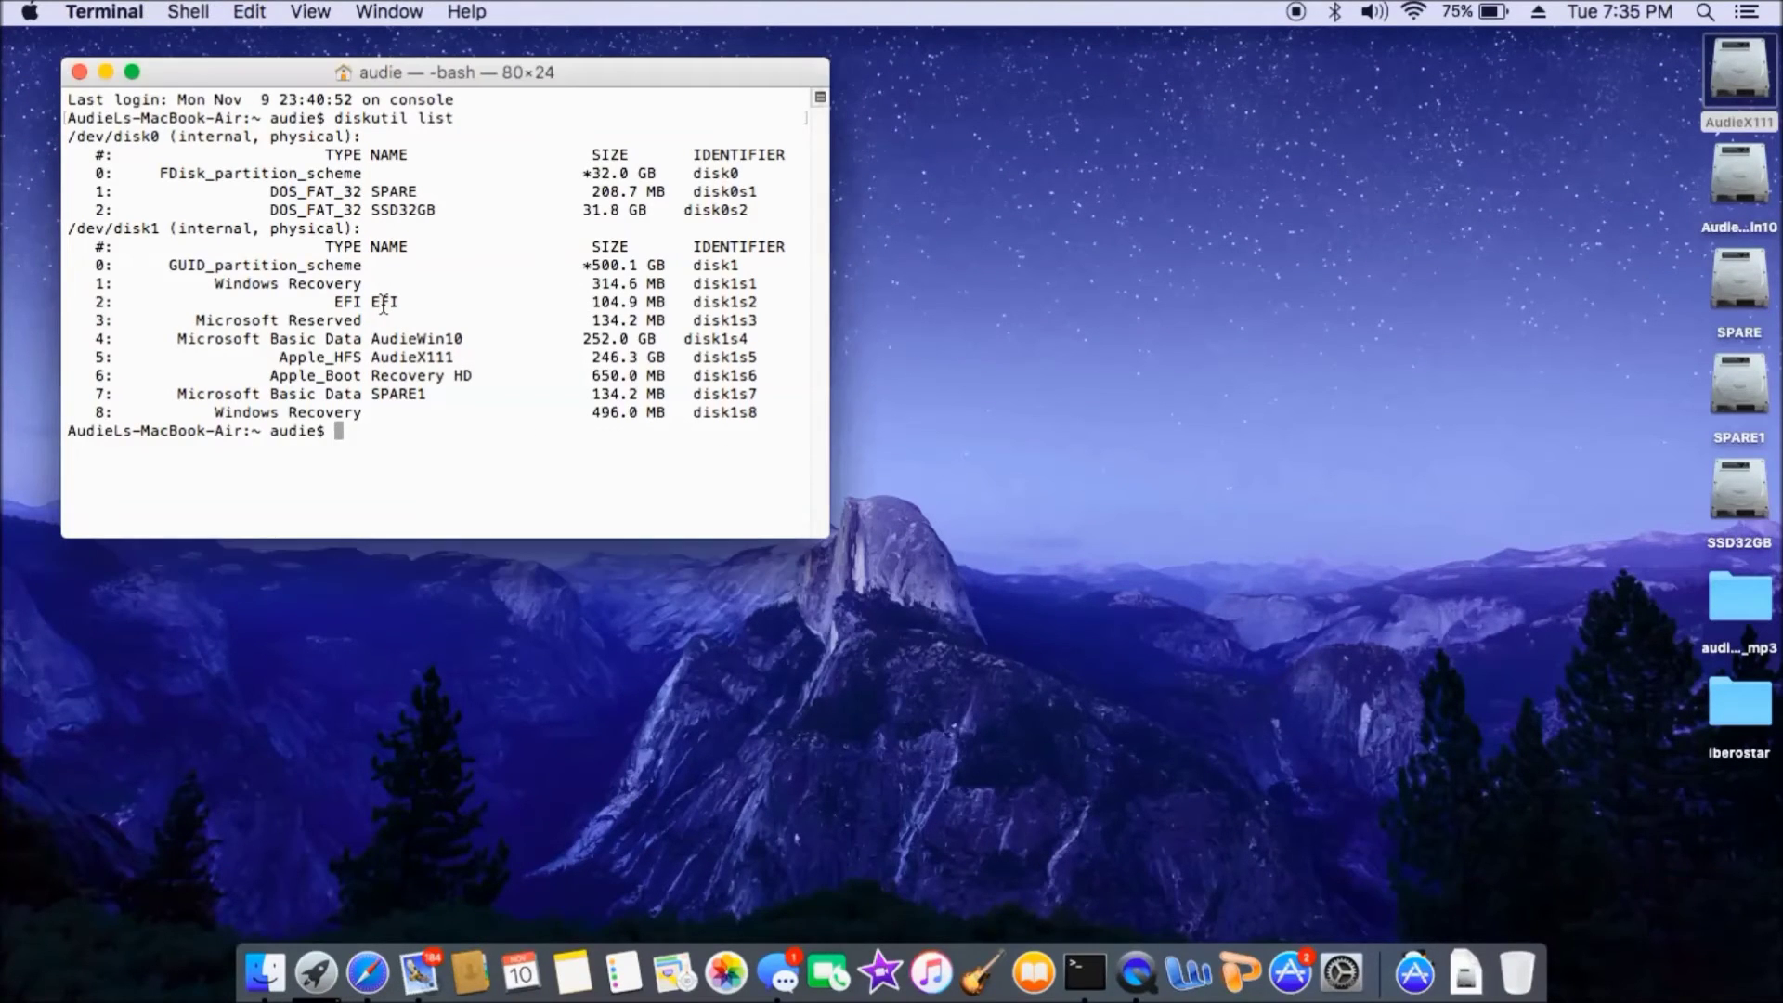
{"action": "left_click", "coordinate": [594, 297]}
{"action": "left_click_drag", "start_coordinate": [594, 297], "coordinate": [653, 304]}
Launch Clover Configurator, mount the EFI partition by authorizing with the account password, and open the partition
{"action": "left_click", "coordinate": [1416, 966]}
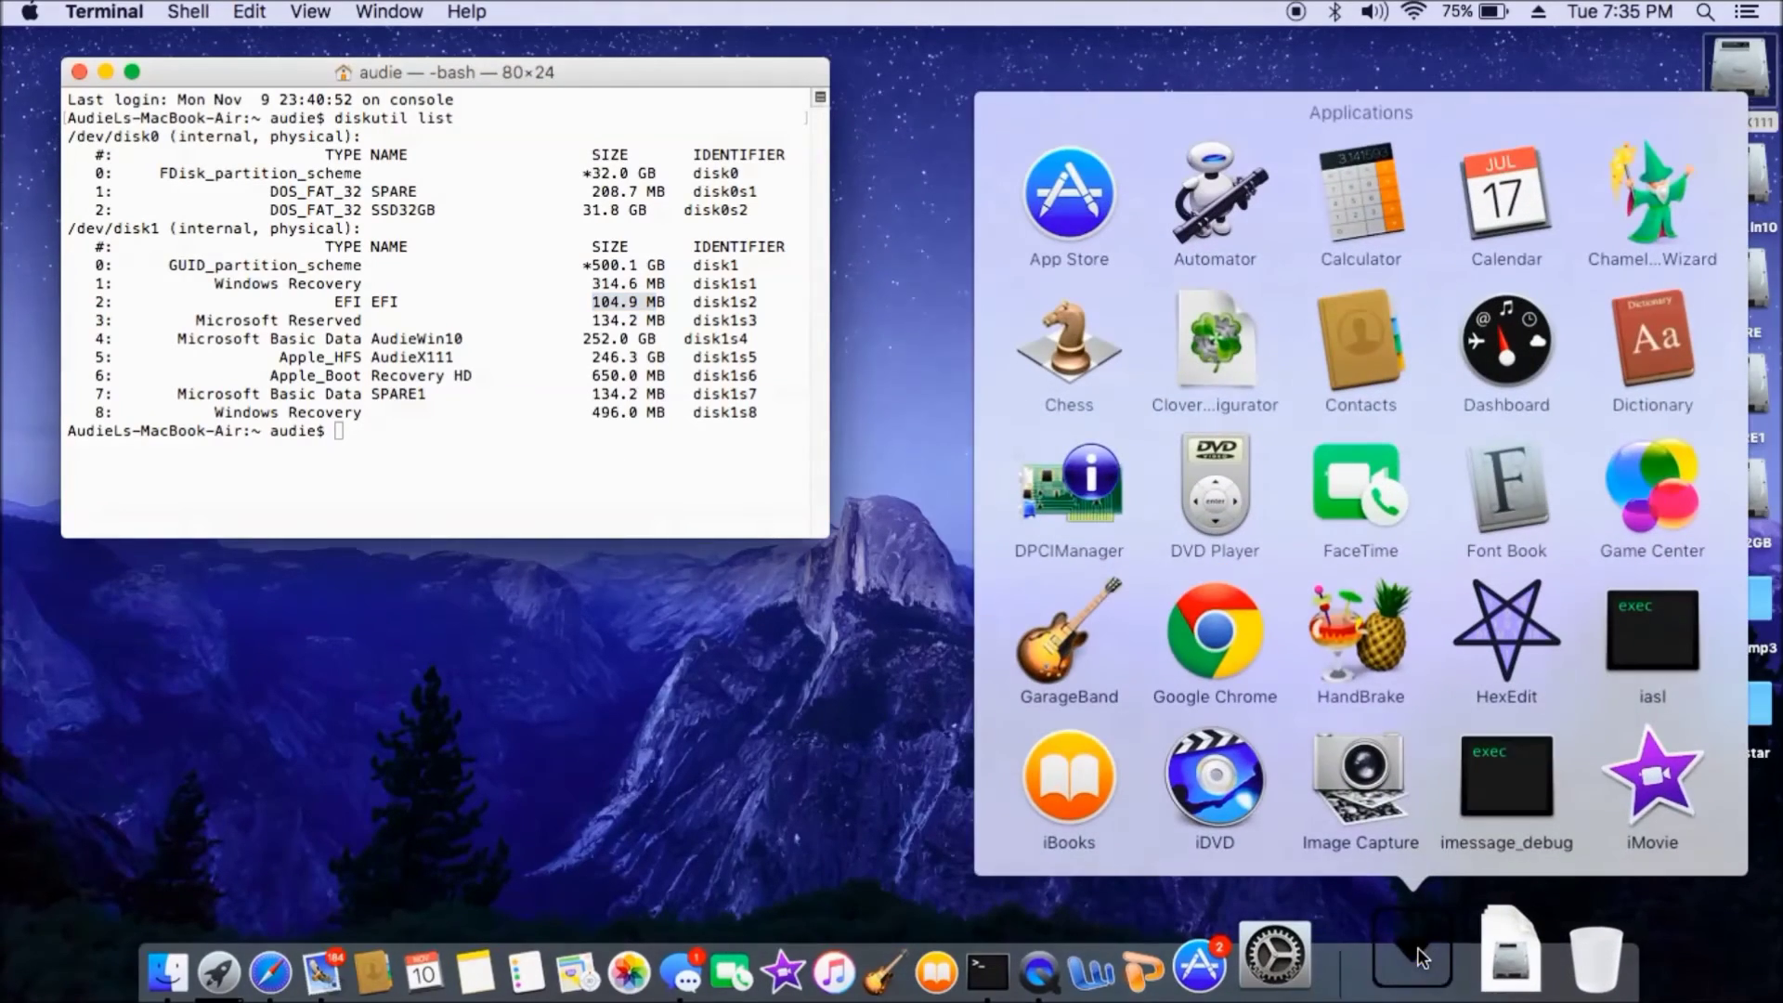
{"action": "left_click", "coordinate": [1235, 370]}
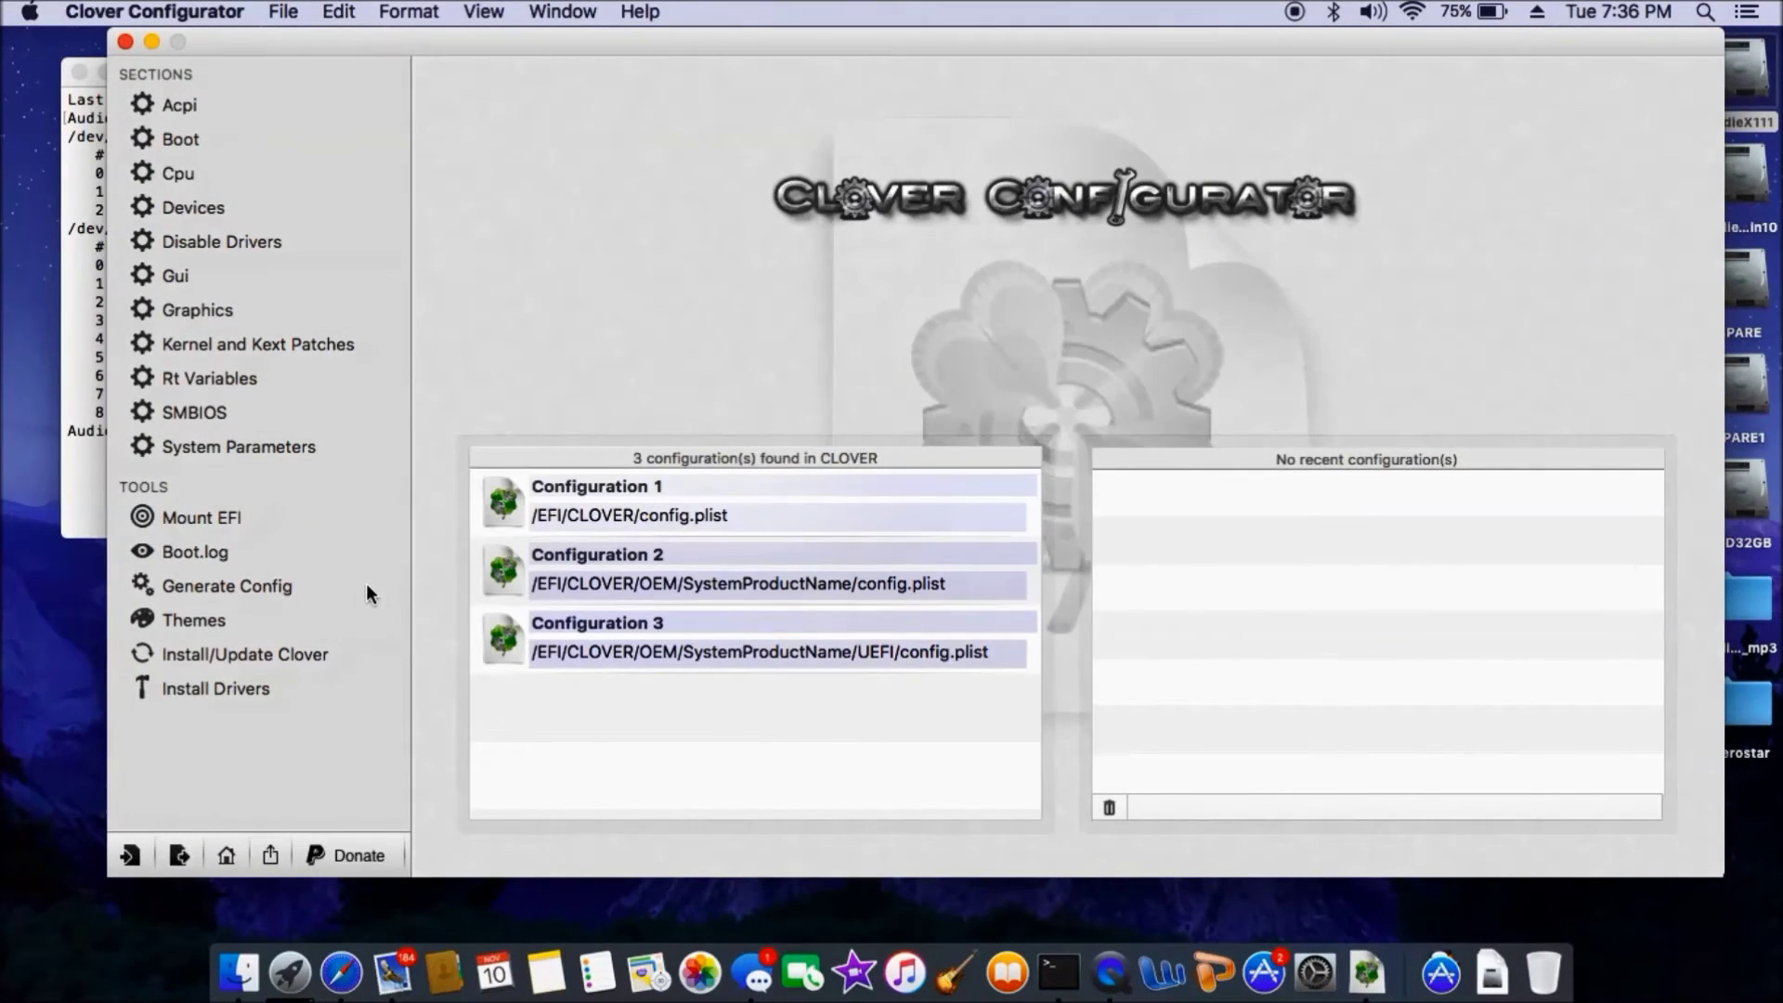
{"action": "left_click", "coordinate": [223, 522]}
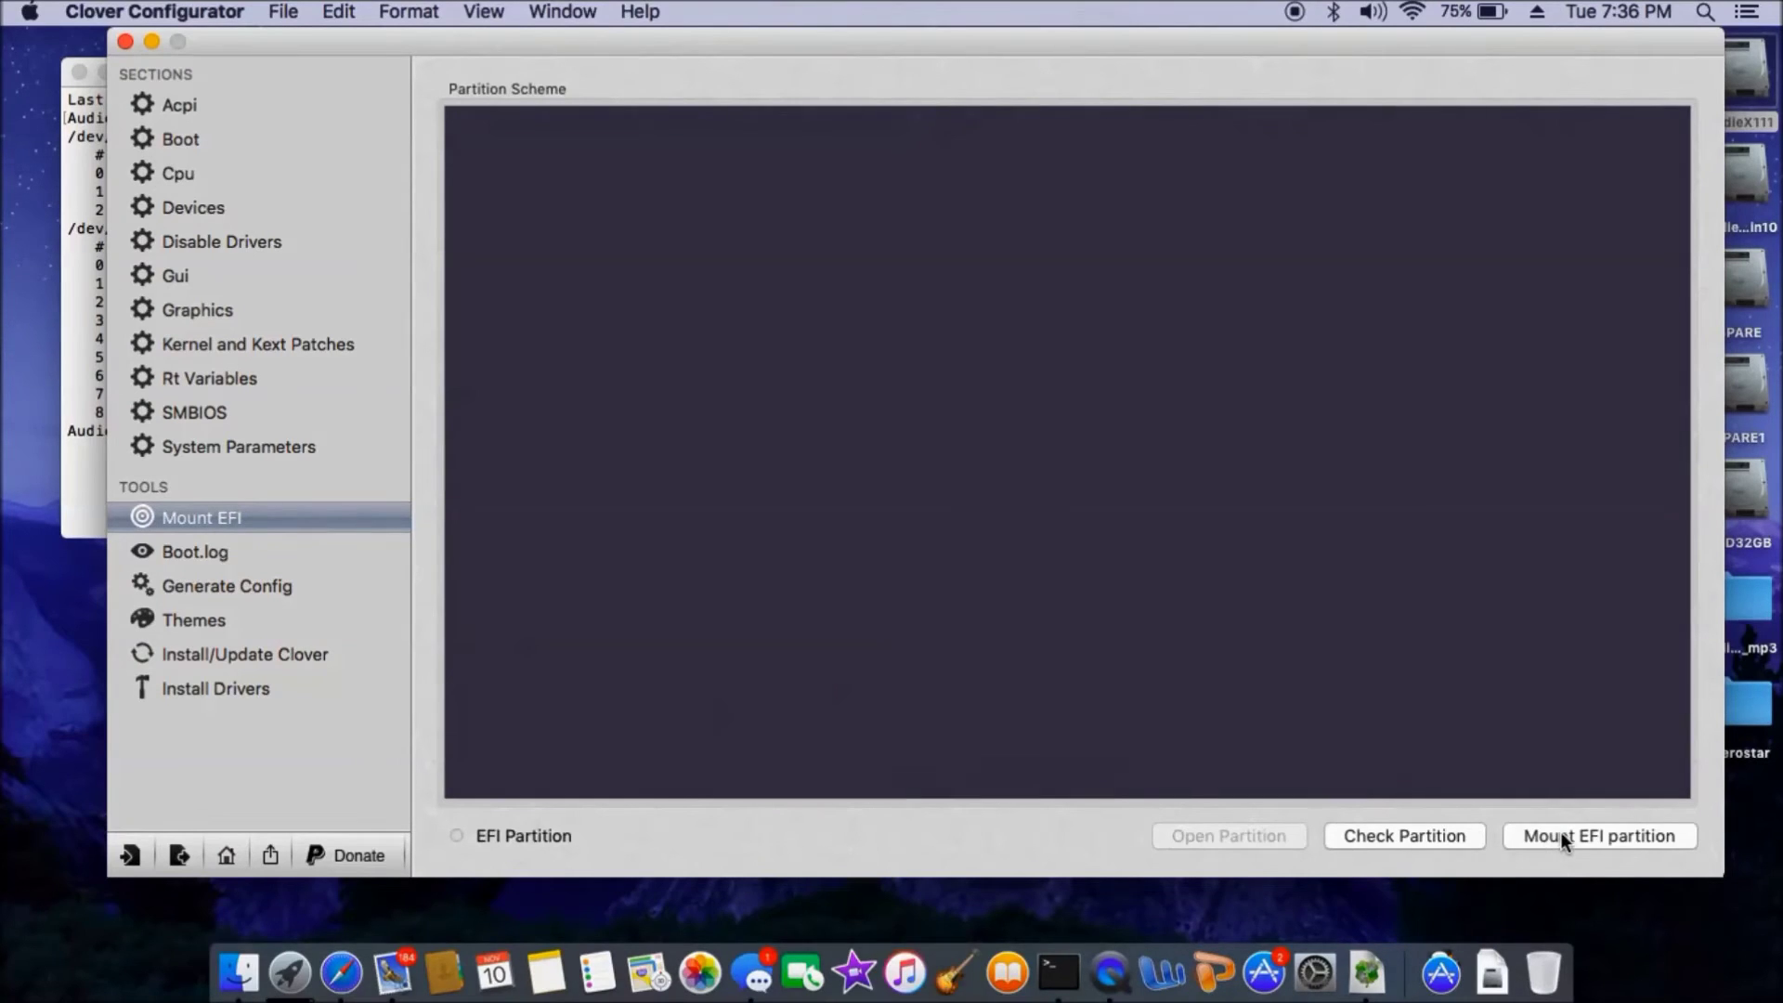
{"action": "left_click", "coordinate": [1561, 833]}
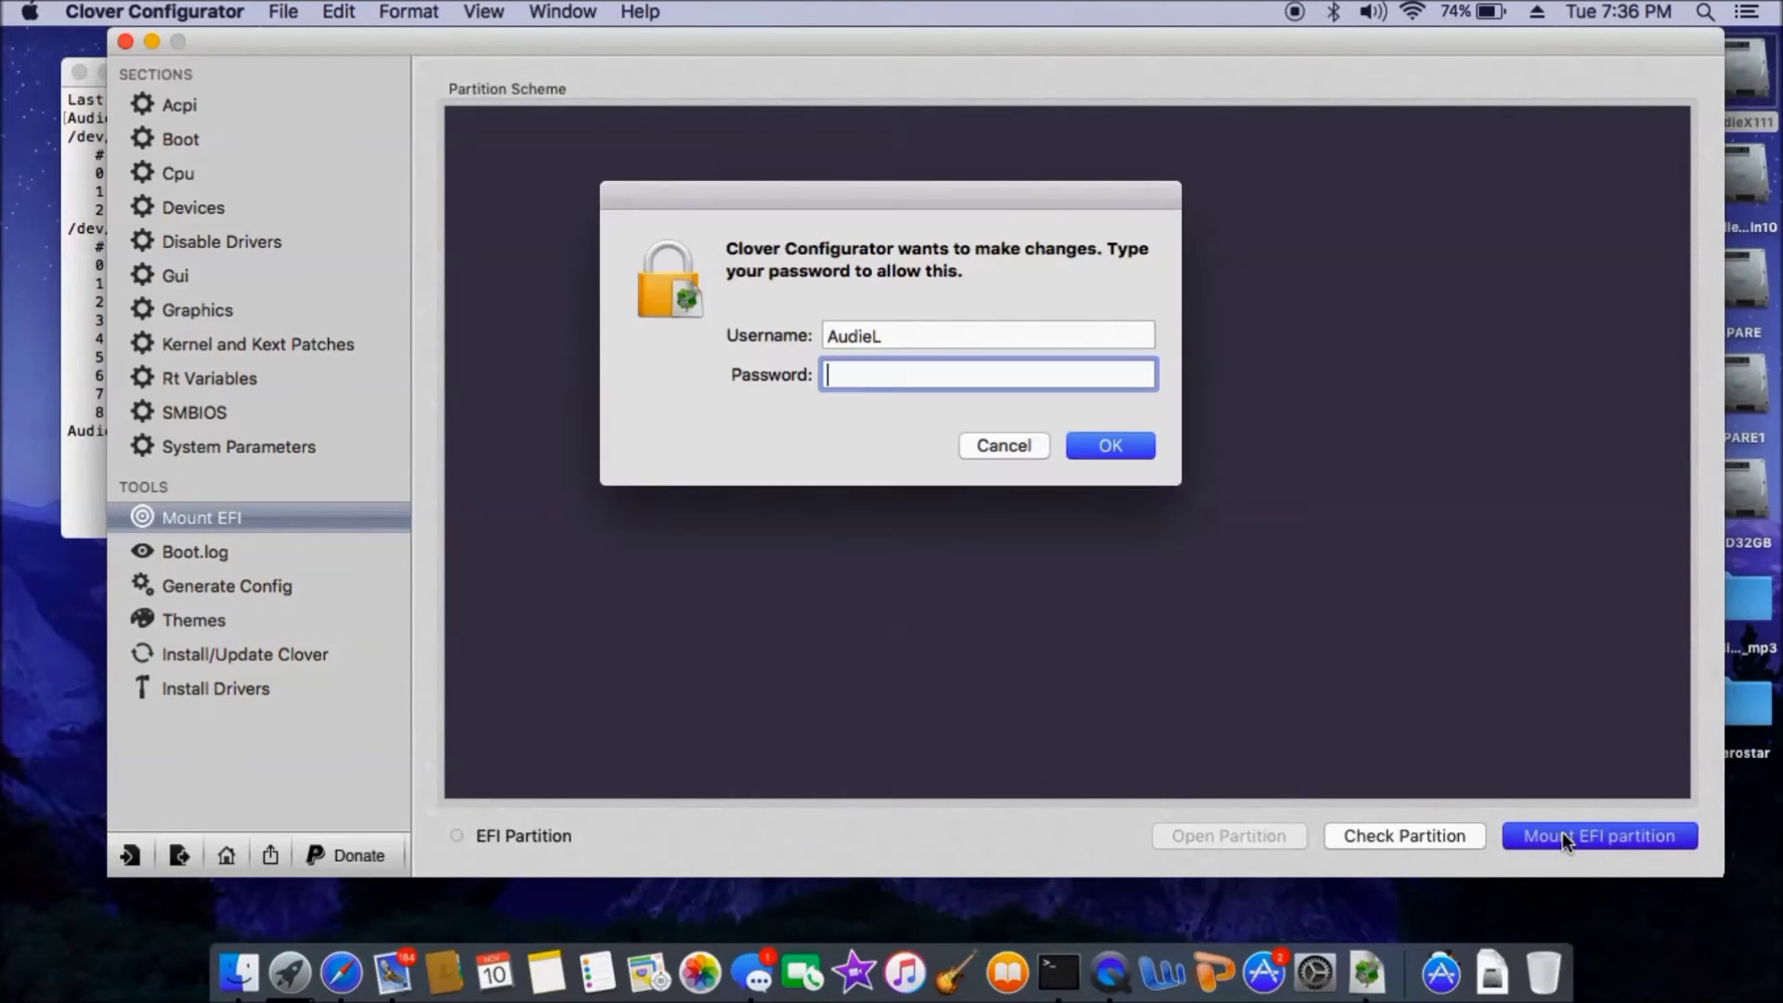
{"action": "type", "text": "••••••"}
{"action": "key", "text": "Return"}
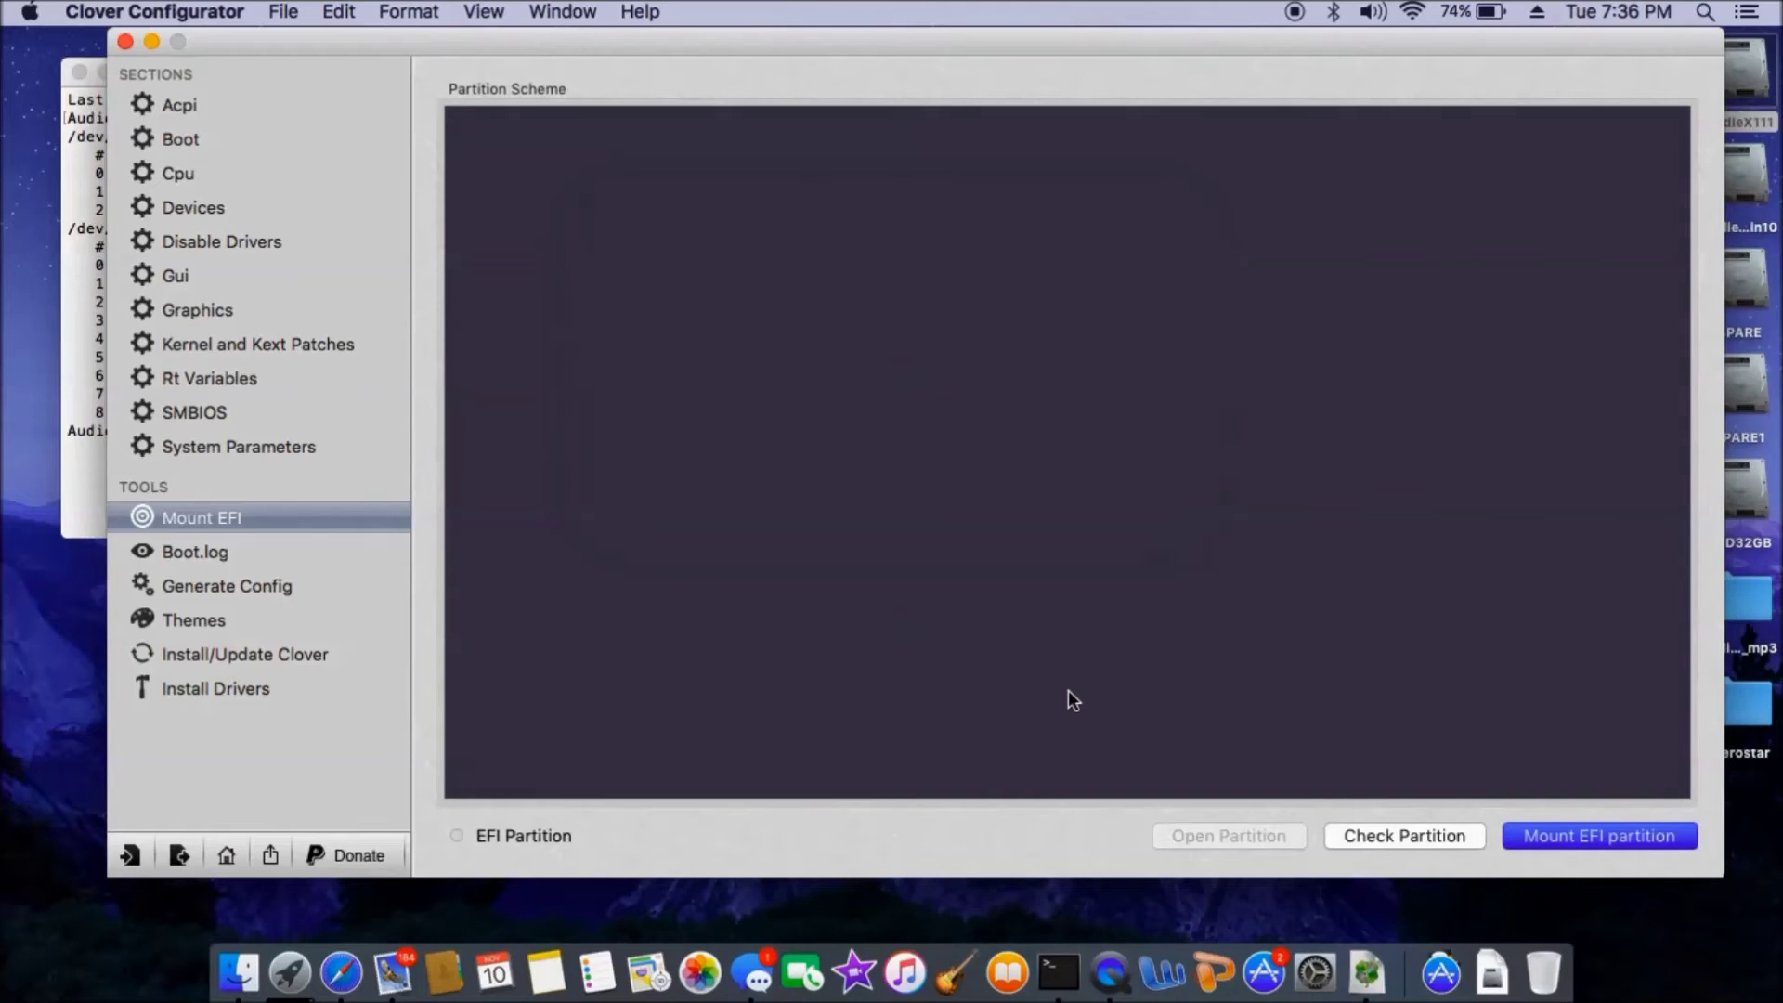
{"action": "left_click", "coordinate": [964, 335]}
{"action": "left_click", "coordinate": [1197, 835]}
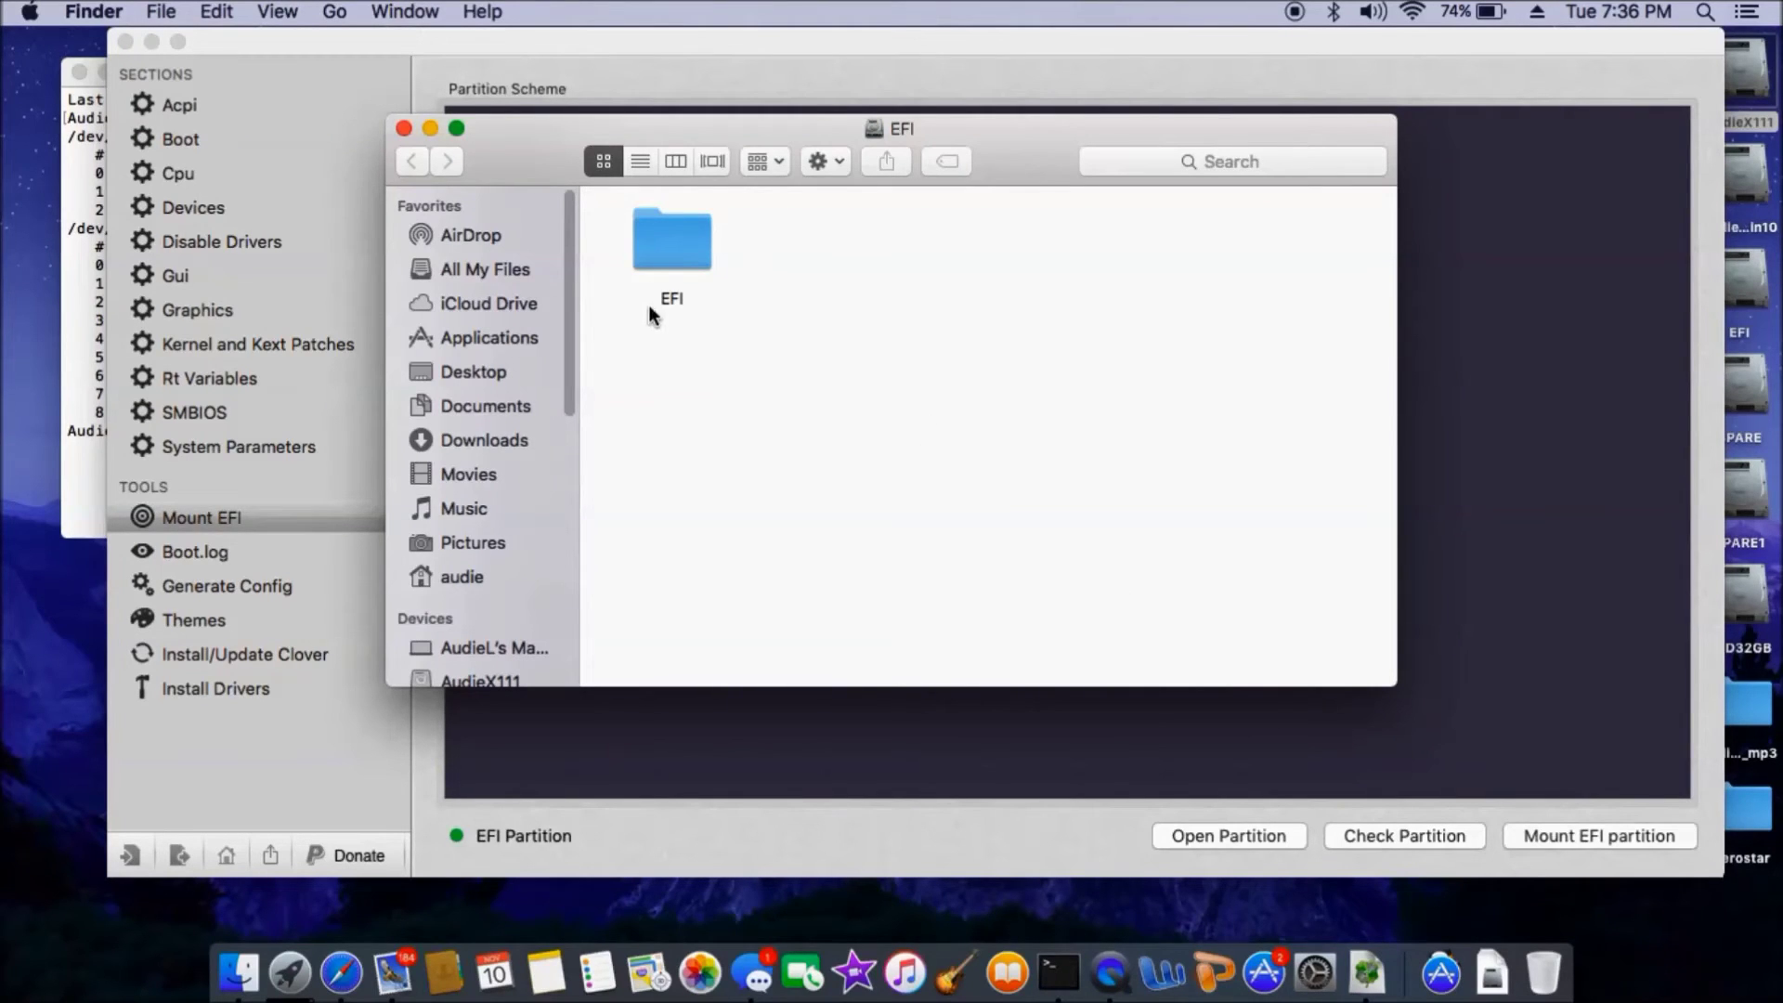
Copy the EFI folder from the EFI partition to the desktop, and close the partition and Clover Configurator windows
{"action": "left_click_drag", "start_coordinate": [672, 242], "coordinate": [29, 643]}
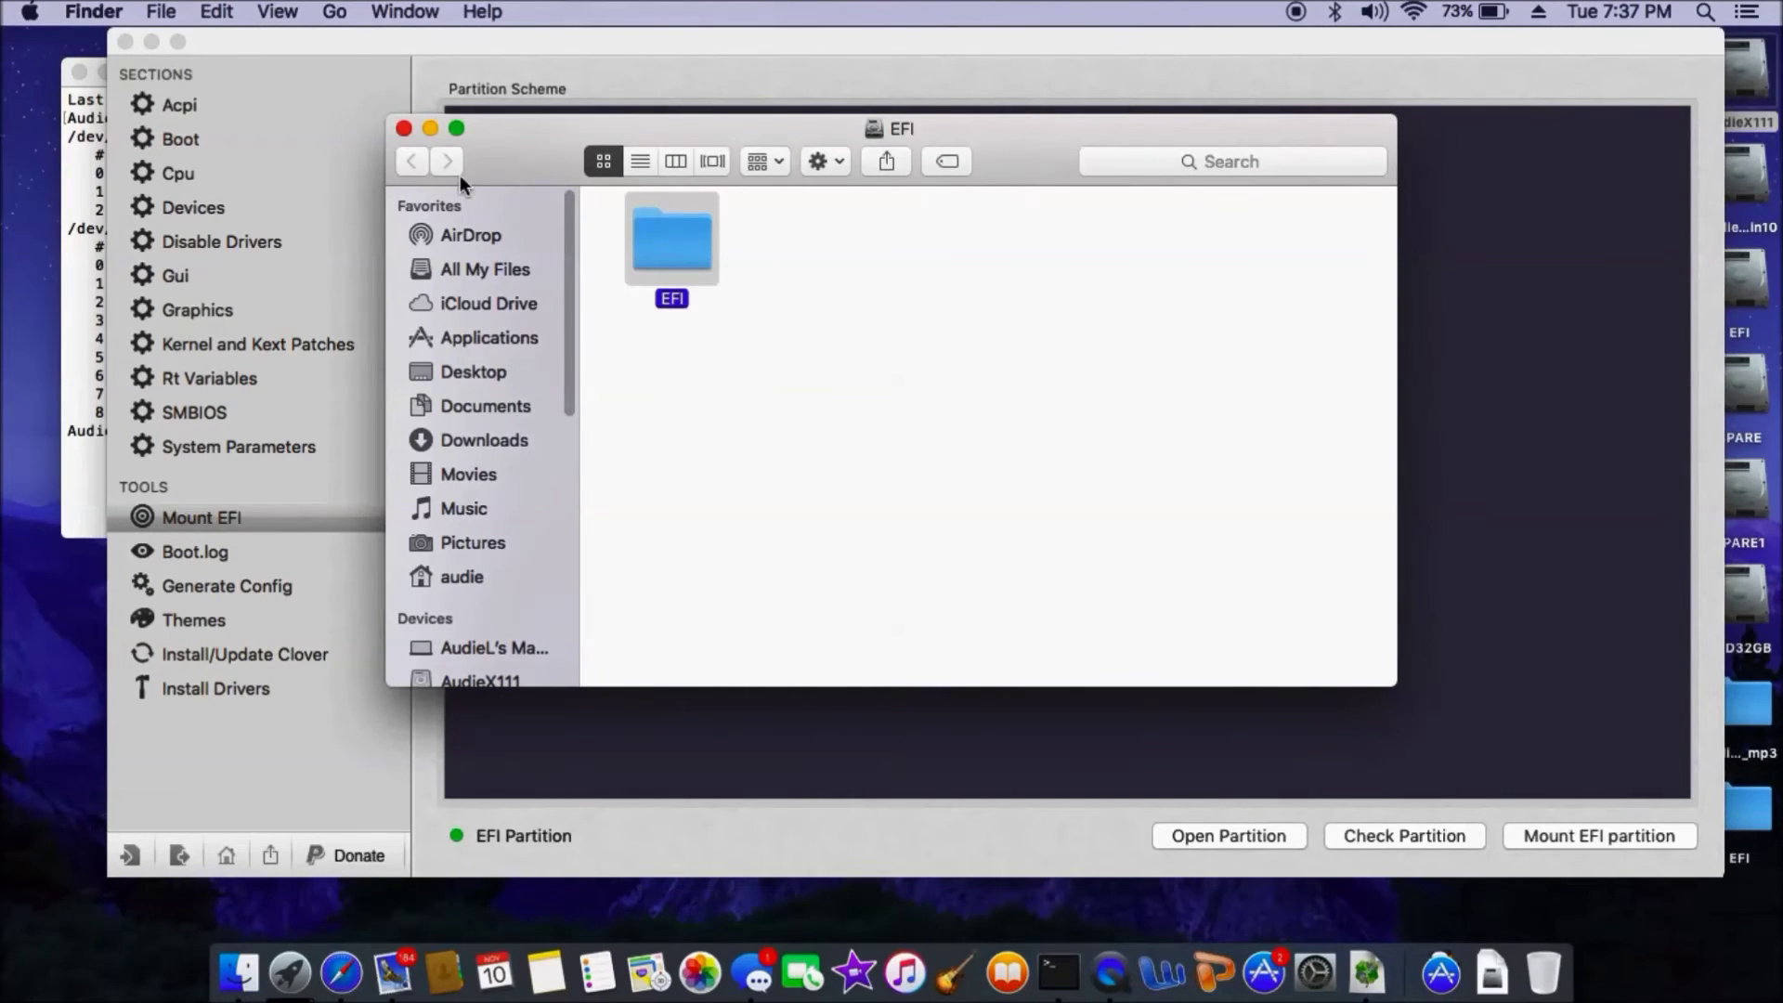
{"action": "left_click", "coordinate": [406, 129]}
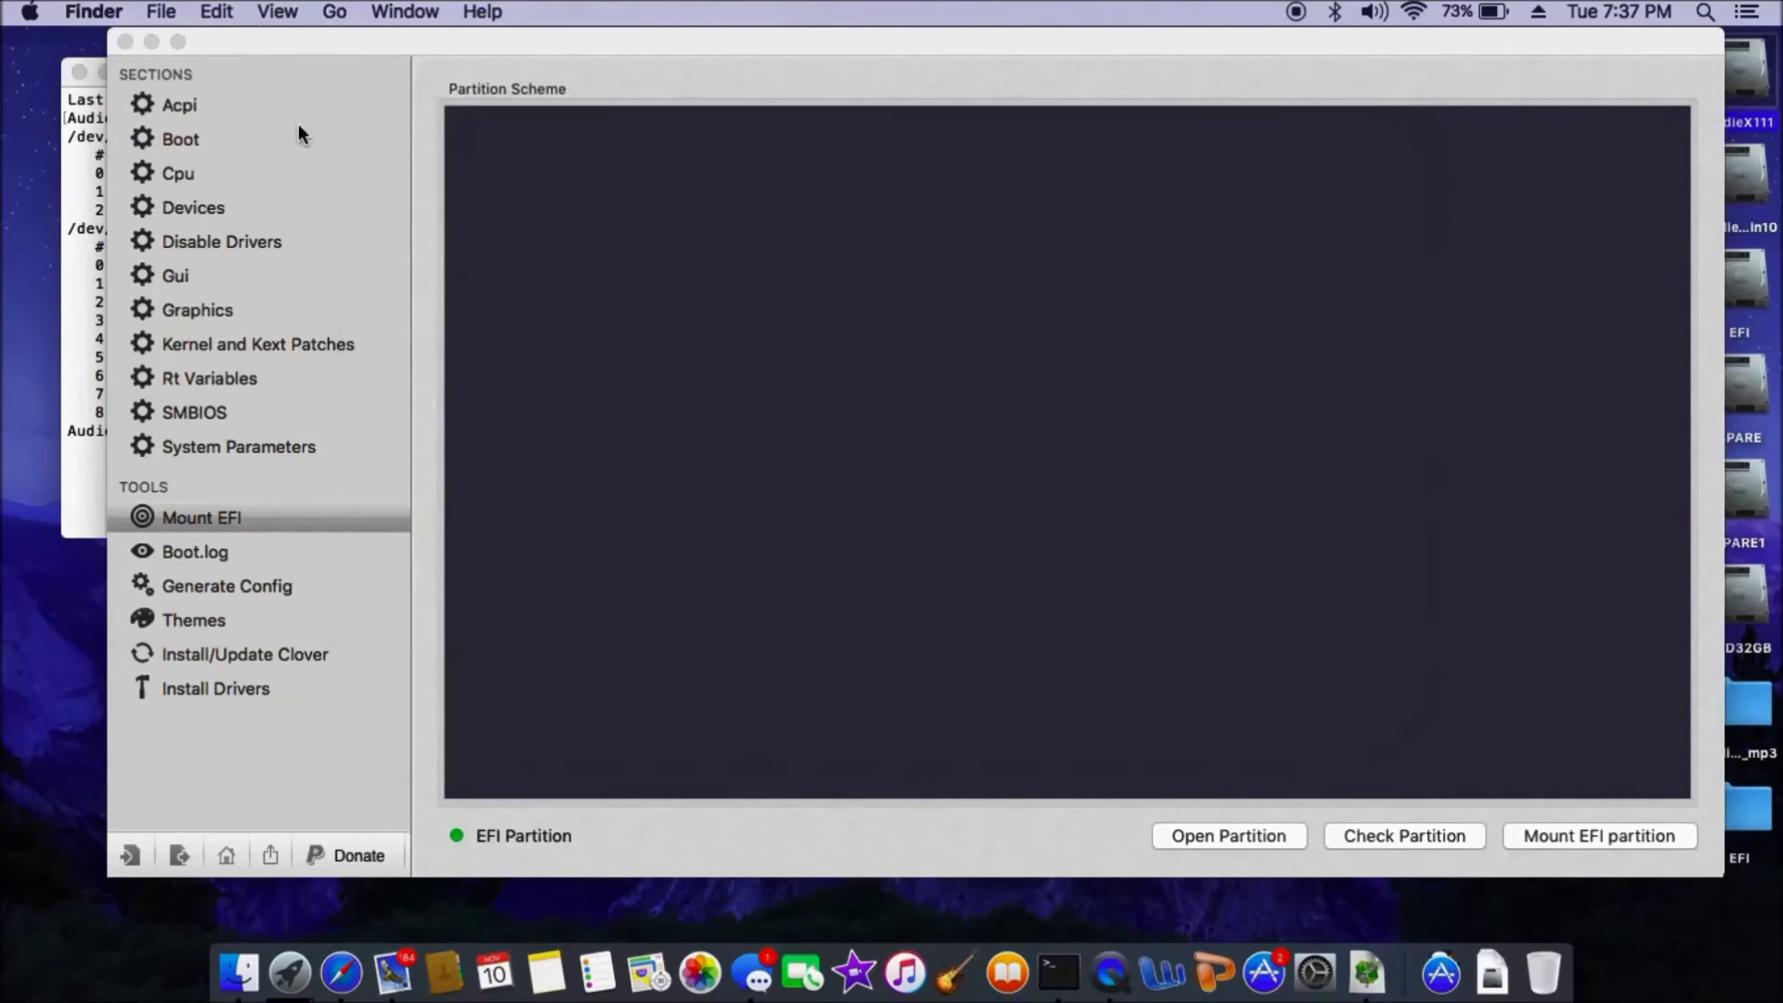
{"action": "left_click", "coordinate": [122, 39]}
Enter newfs_msdos -v EFI /dev/disk1s2 at the Terminal prompt, and highlight /dev/disk1 and partition 2 in the listing
{"action": "left_click", "coordinate": [407, 466]}
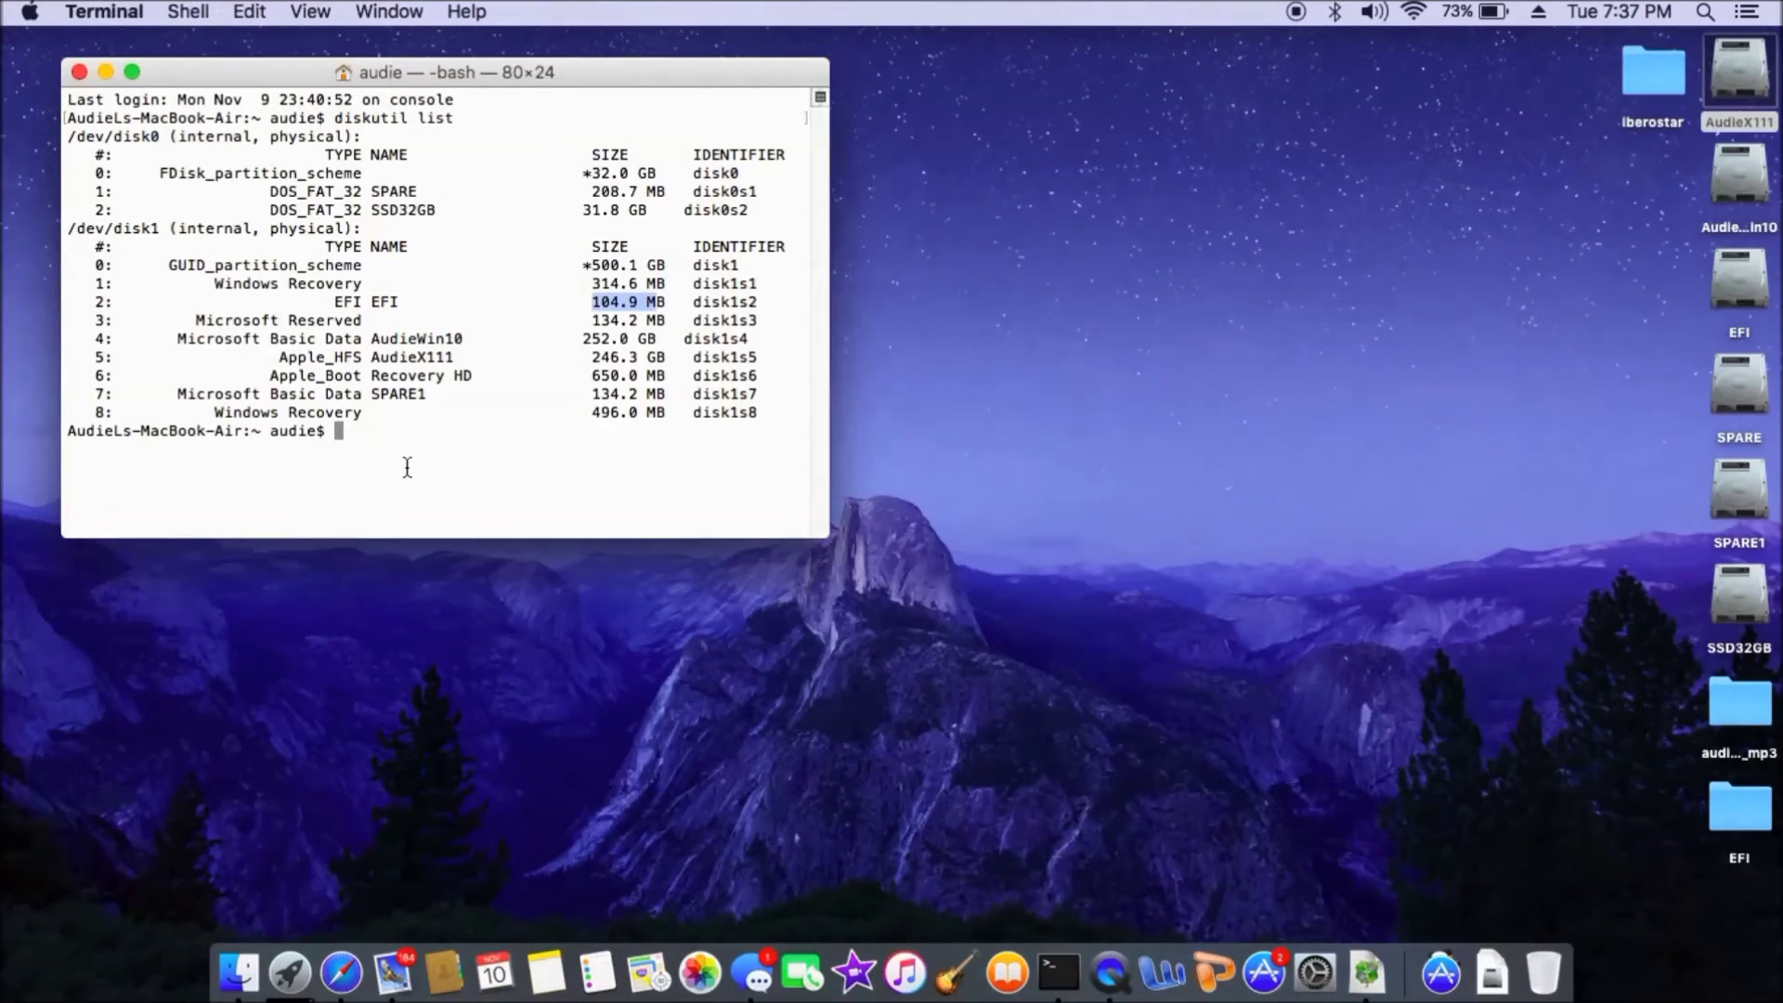
{"action": "key", "text": "super+c"}
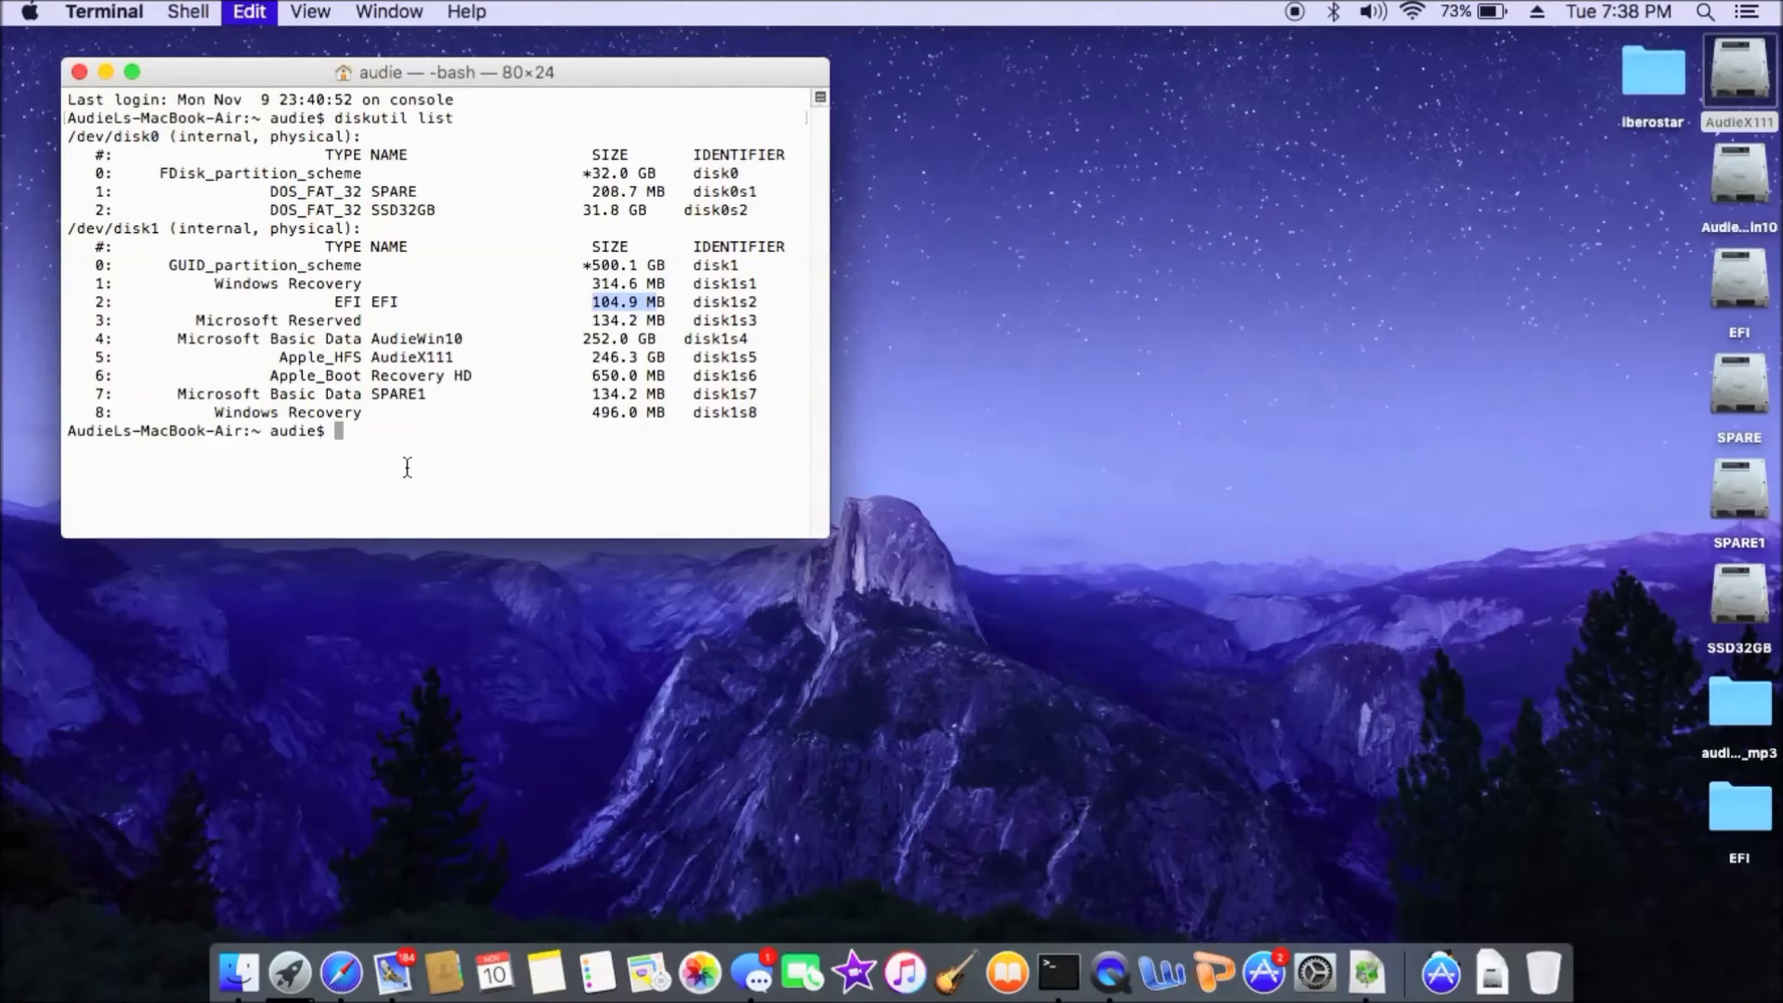
{"action": "key", "text": "super+v"}
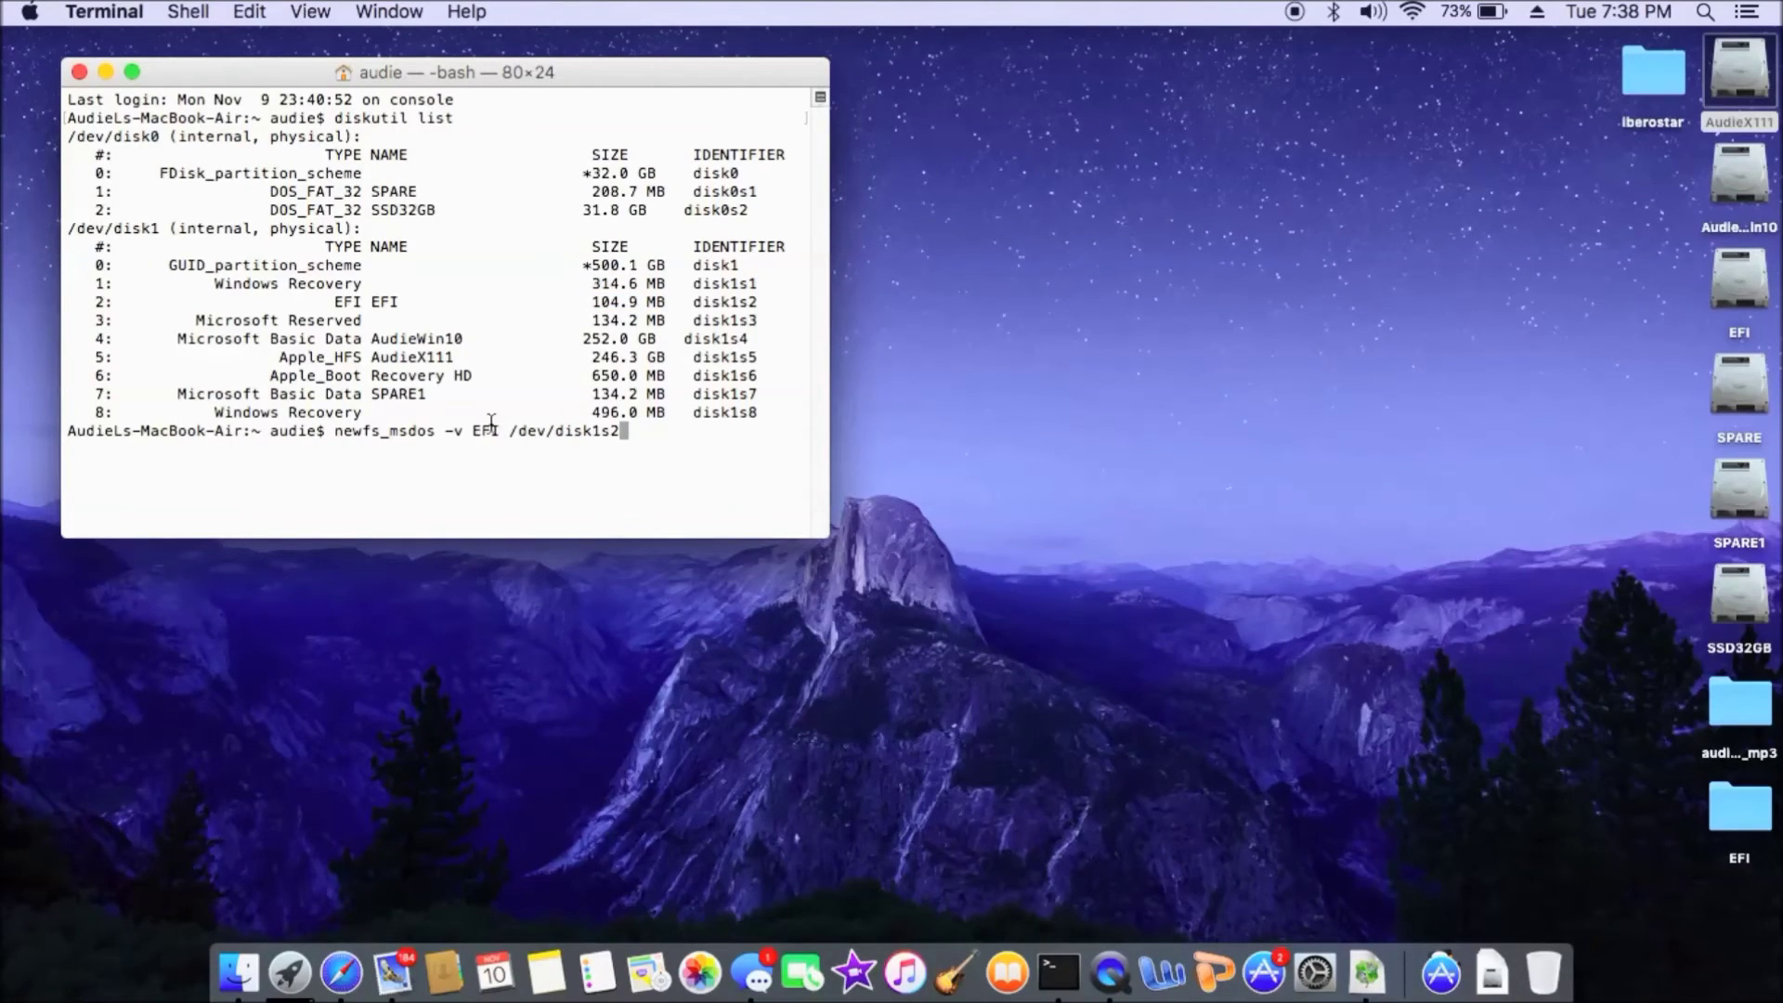
{"action": "left_click_drag", "start_coordinate": [69, 229], "coordinate": [160, 227]}
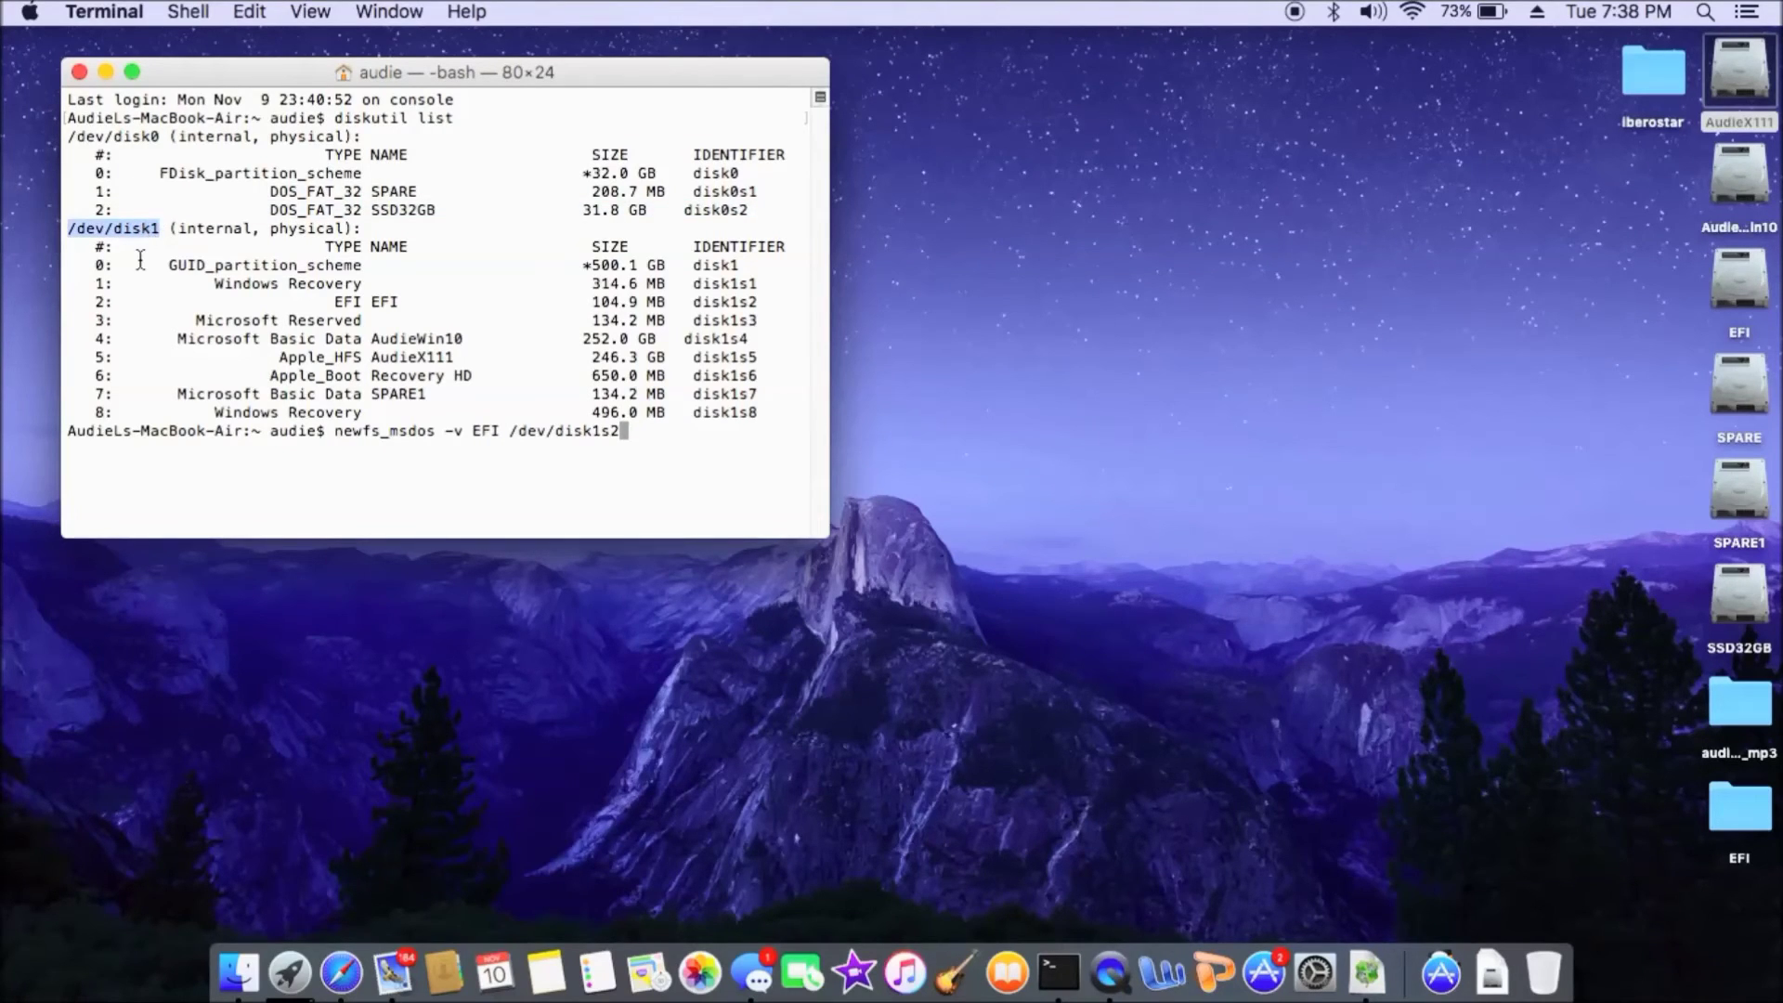
{"action": "left_click_drag", "start_coordinate": [93, 302], "coordinate": [112, 302]}
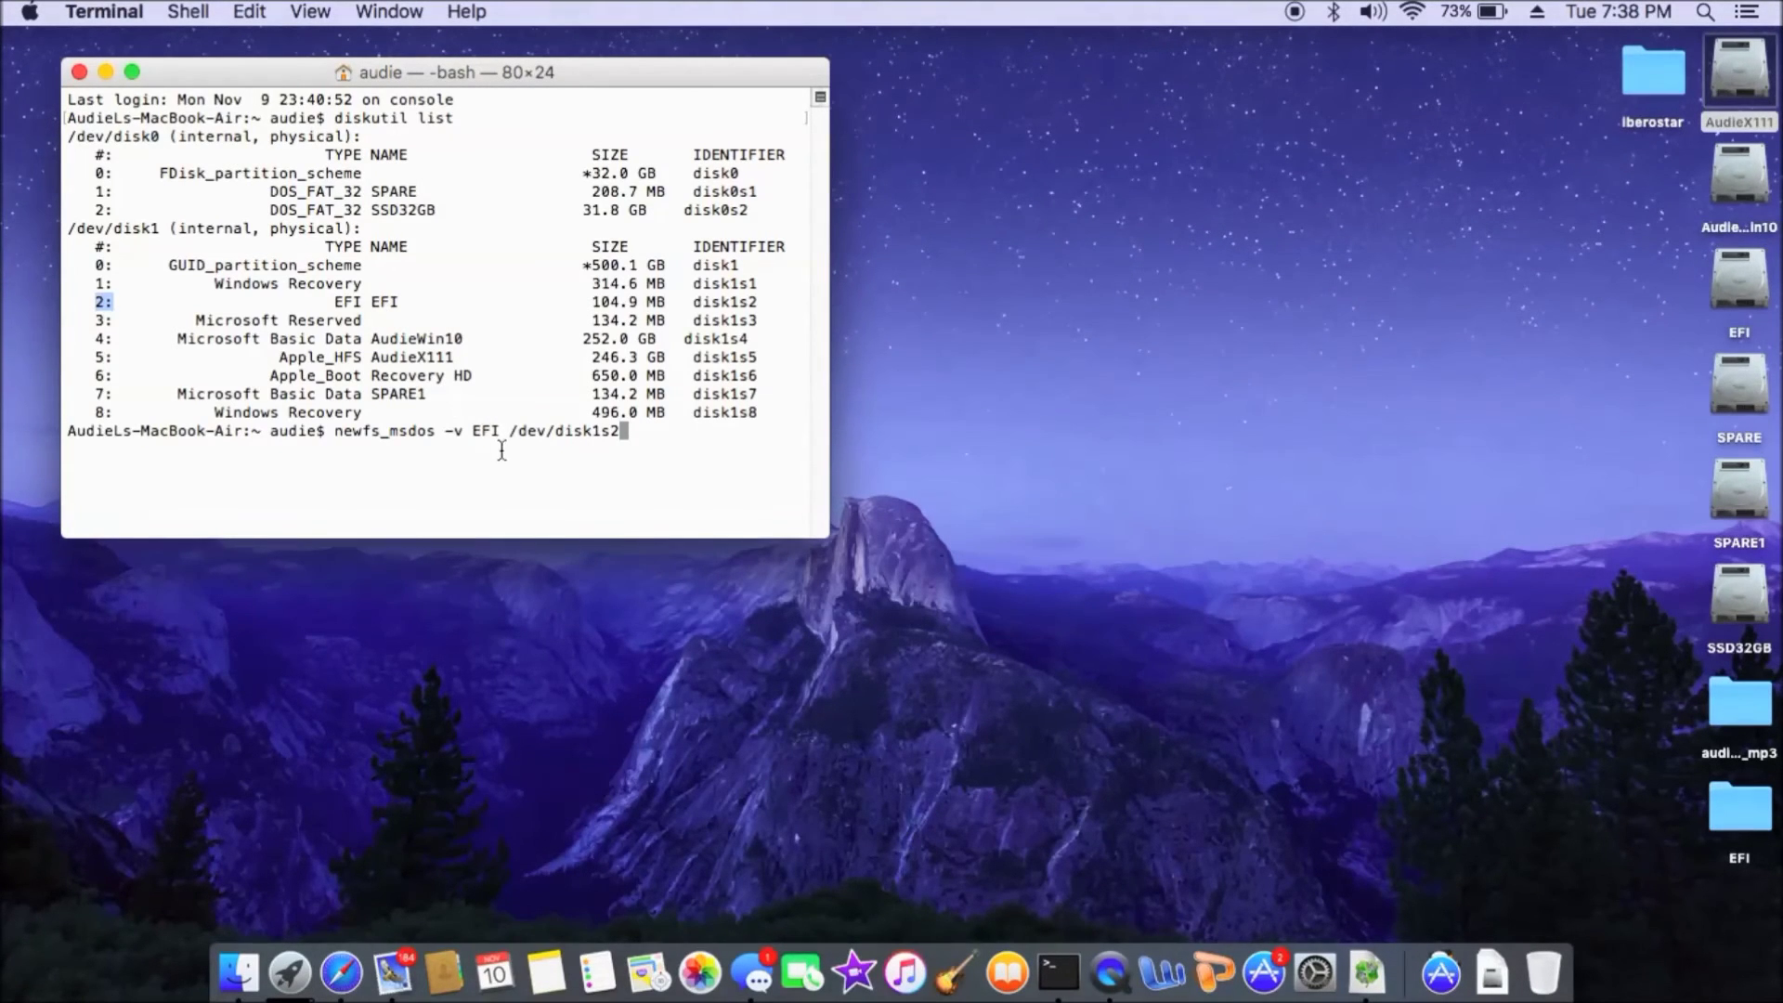
Open the mounted EFI volume and point out the backup EFI folder on the desktop
{"action": "double_click", "coordinate": [1746, 299]}
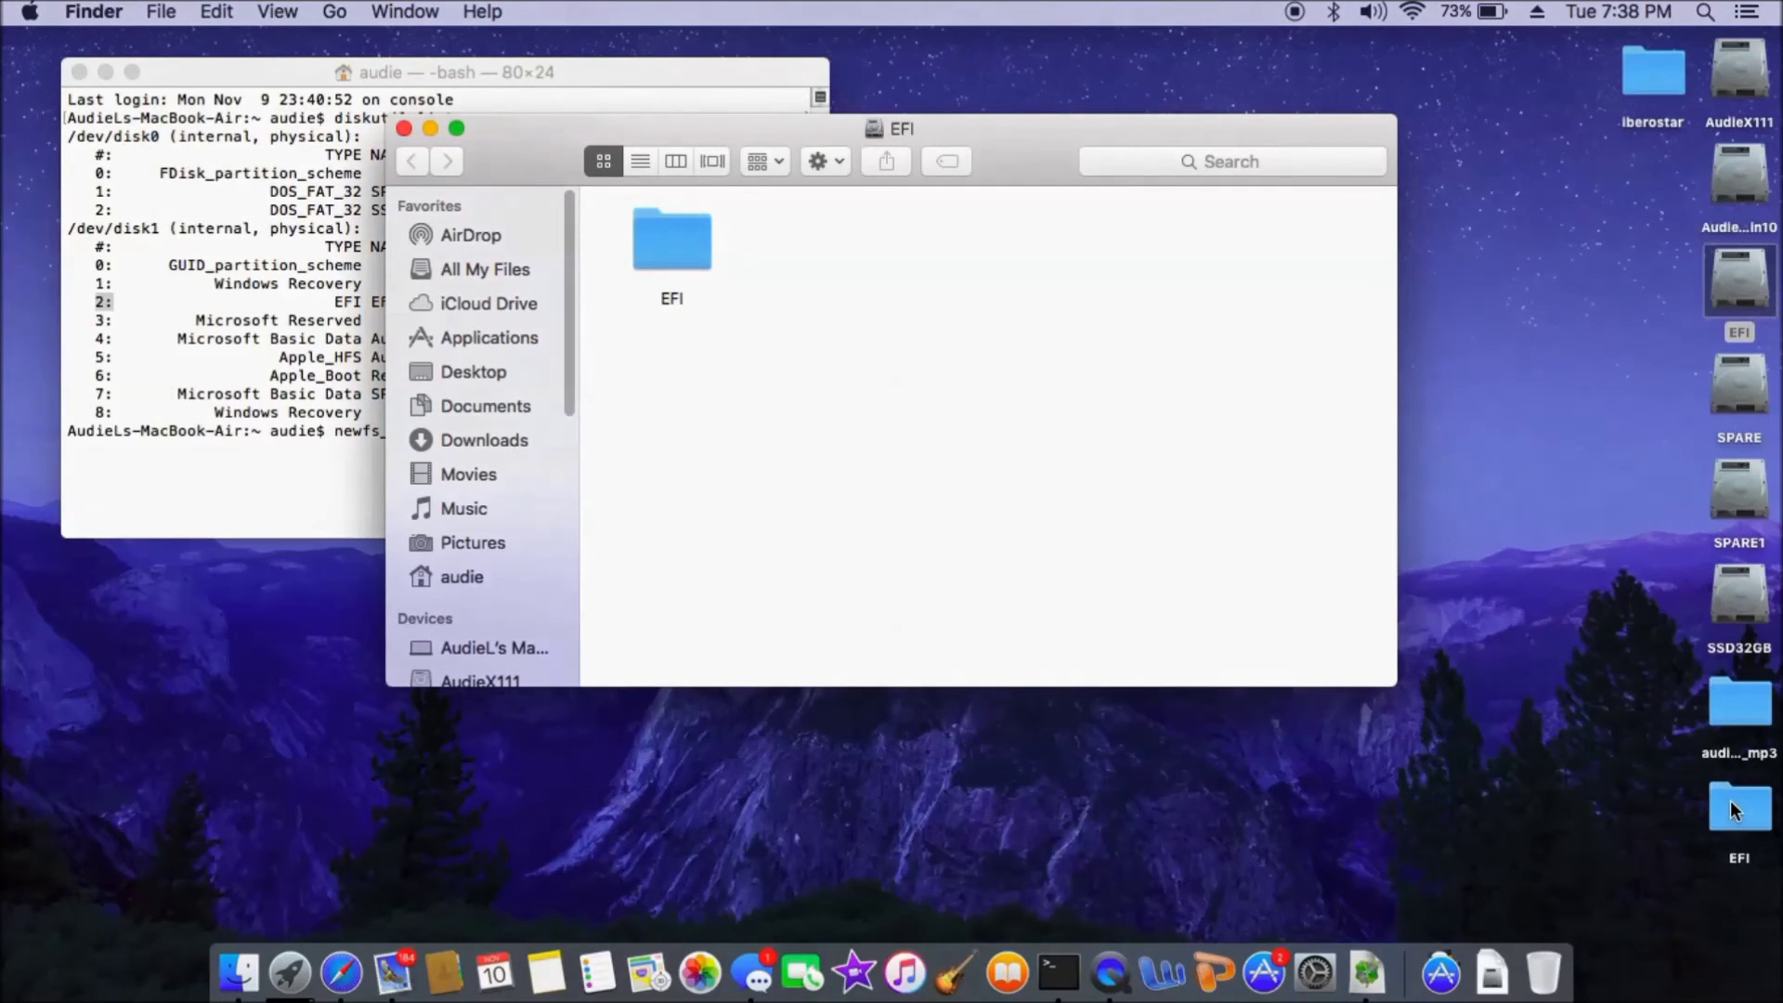
{"action": "mouse_move", "coordinate": [1730, 812]}
{"action": "left_mouse_down"}
{"action": "mouse_move", "coordinate": [1257, 498]}
{"action": "mouse_move", "coordinate": [1489, 610]}
{"action": "mouse_move", "coordinate": [1719, 799]}
{"action": "left_mouse_up"}
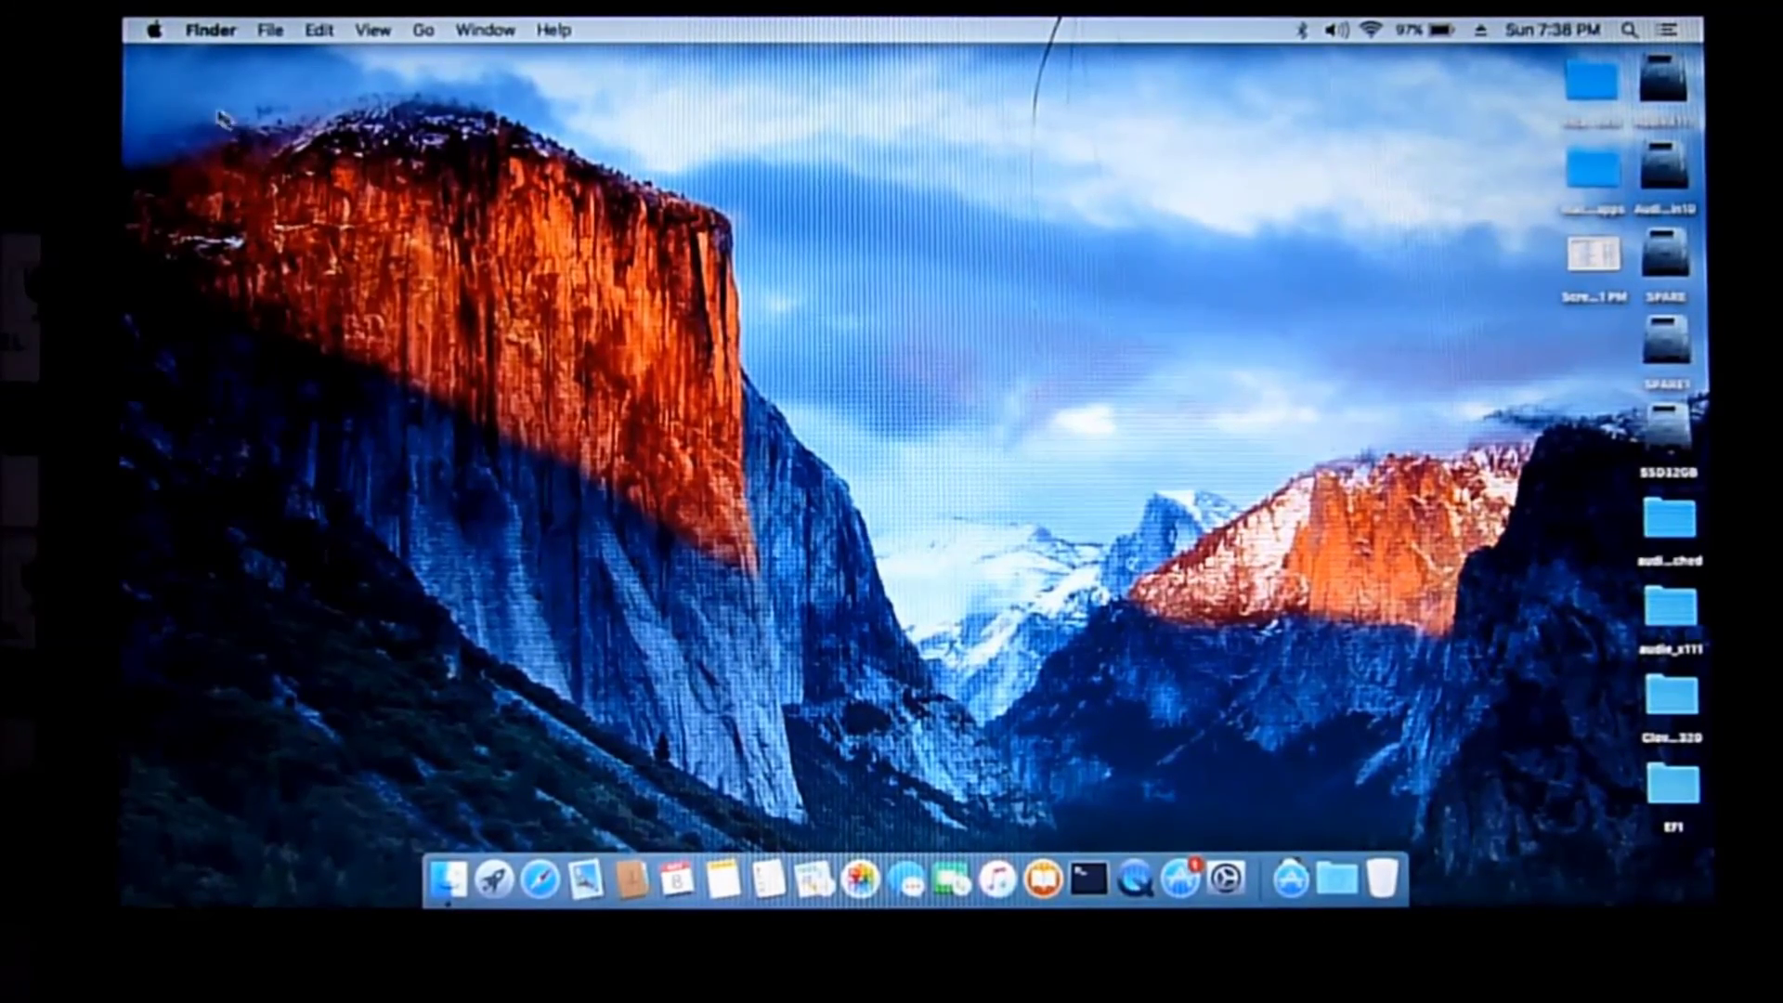
Restart the computer and boot Mac OS X from AudieX111 in the Clover boot menu
{"action": "left_click", "coordinate": [154, 31]}
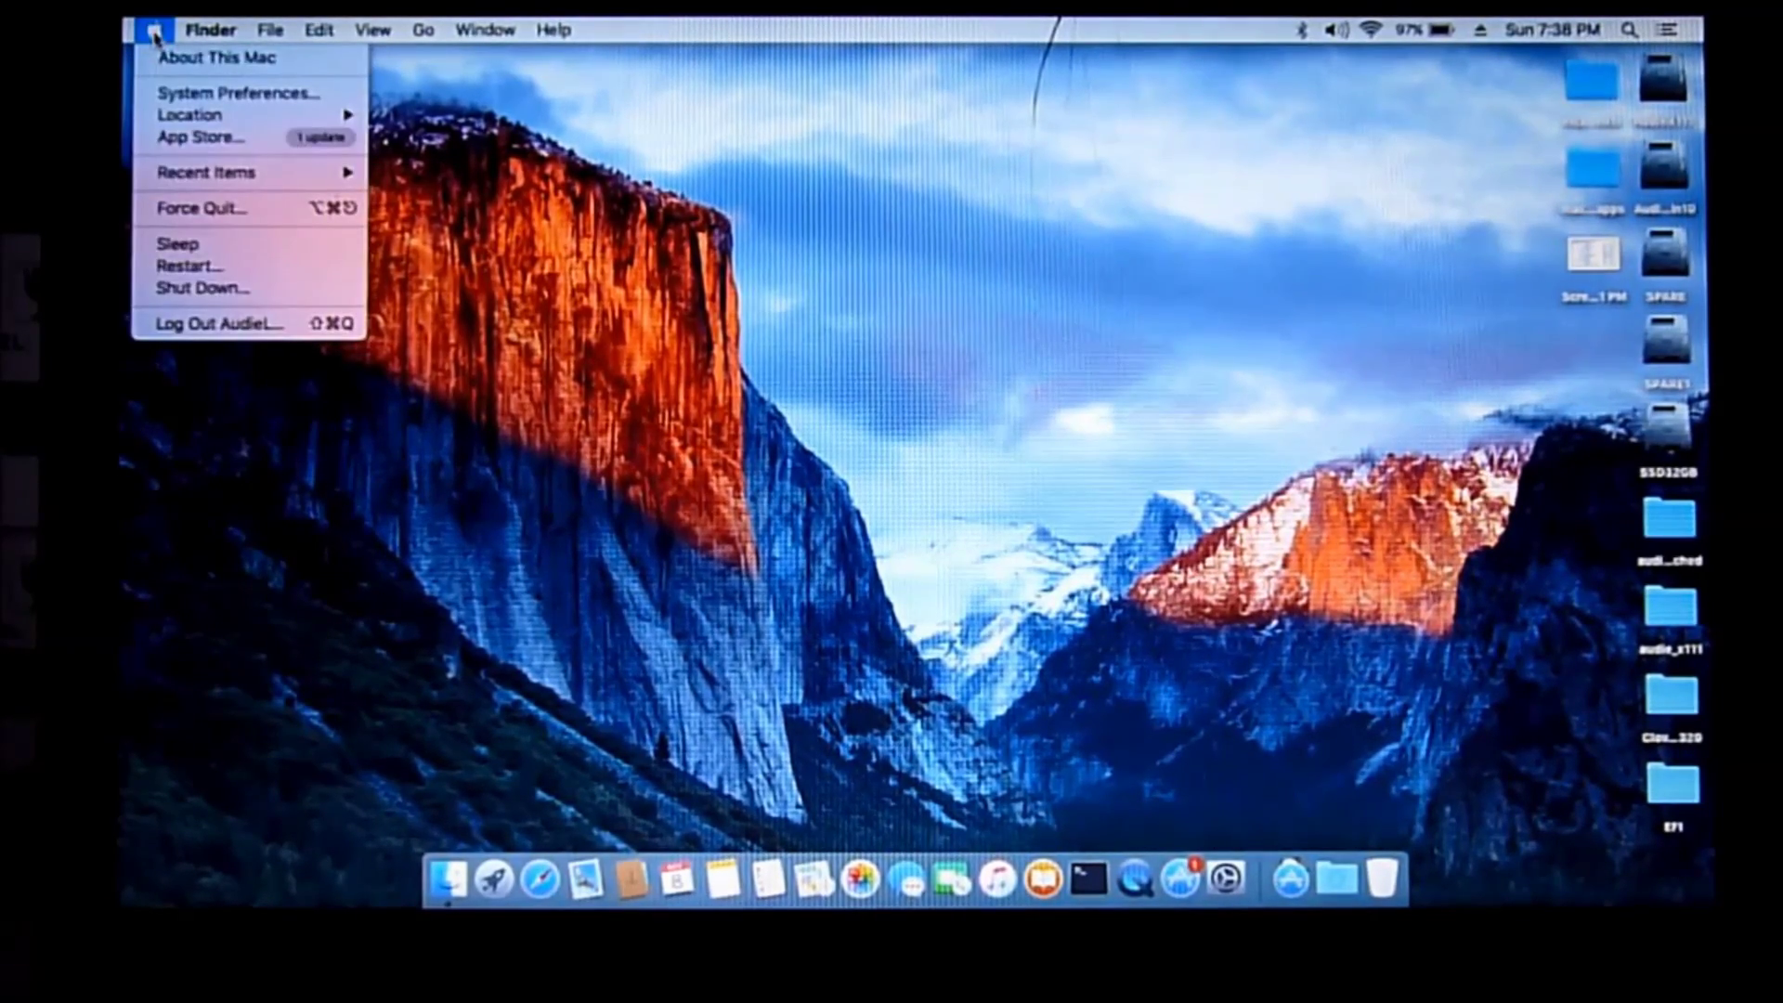
{"action": "left_click", "coordinate": [197, 269]}
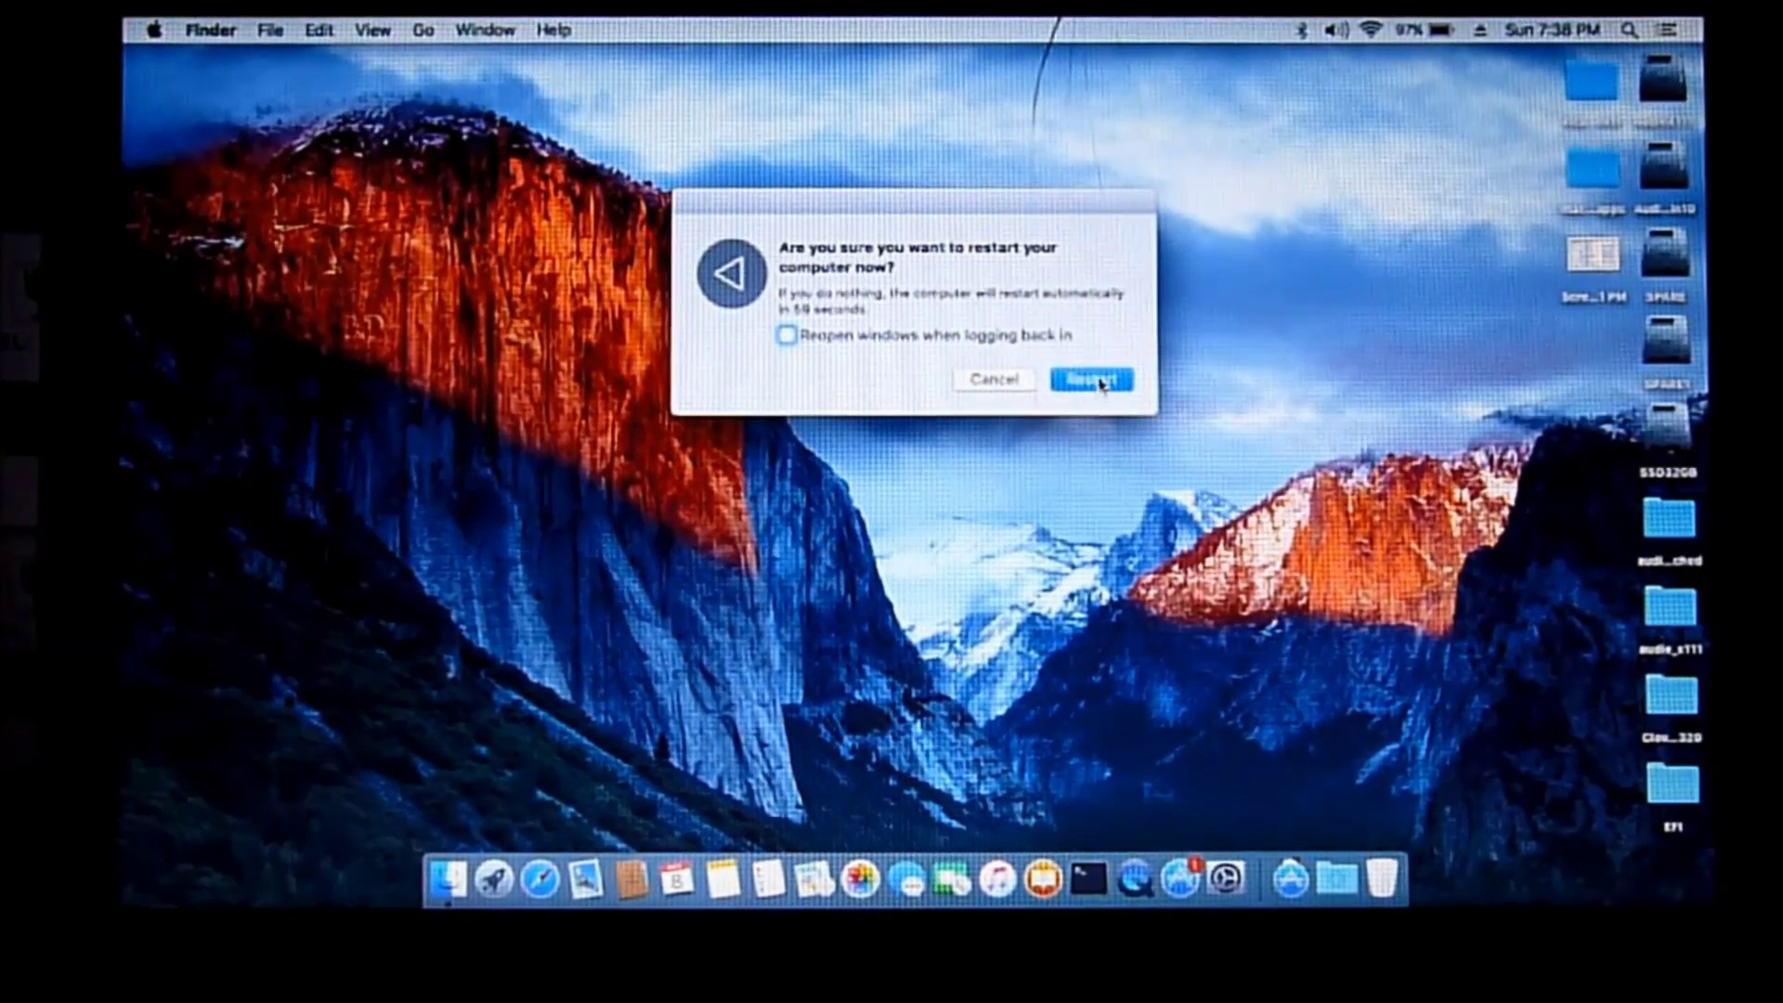
{"action": "left_click", "coordinate": [1096, 380]}
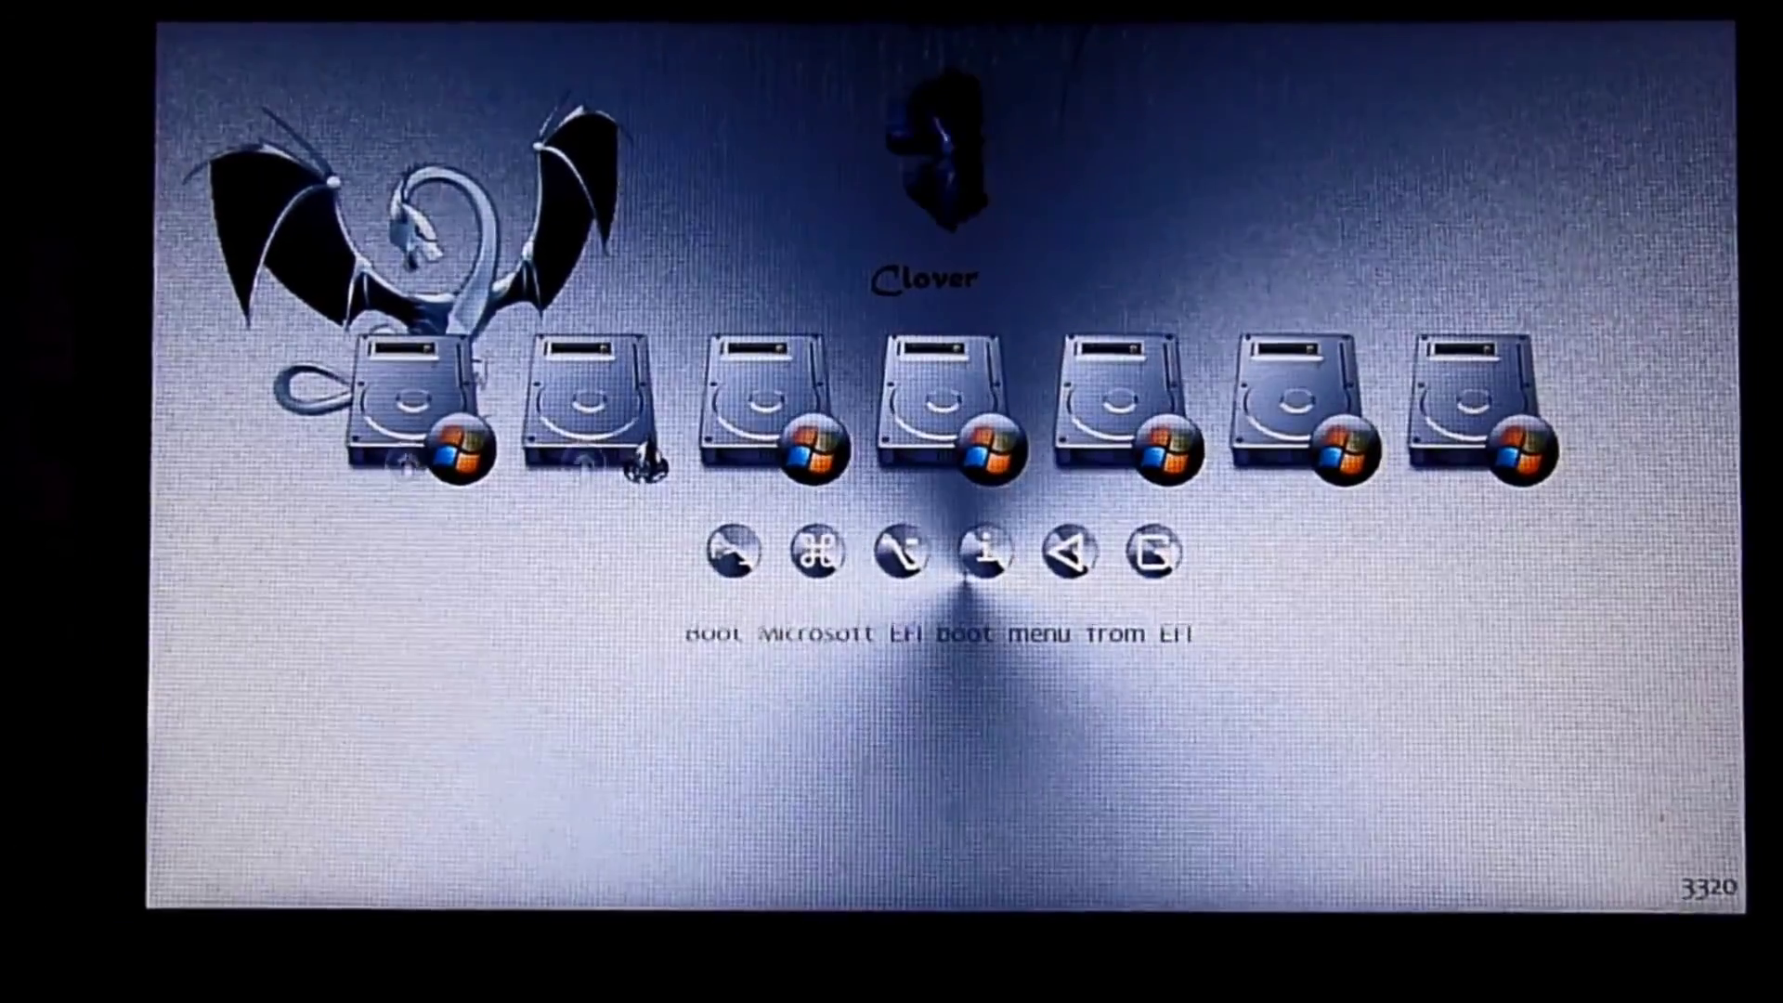
{"action": "key", "text": "Right"}
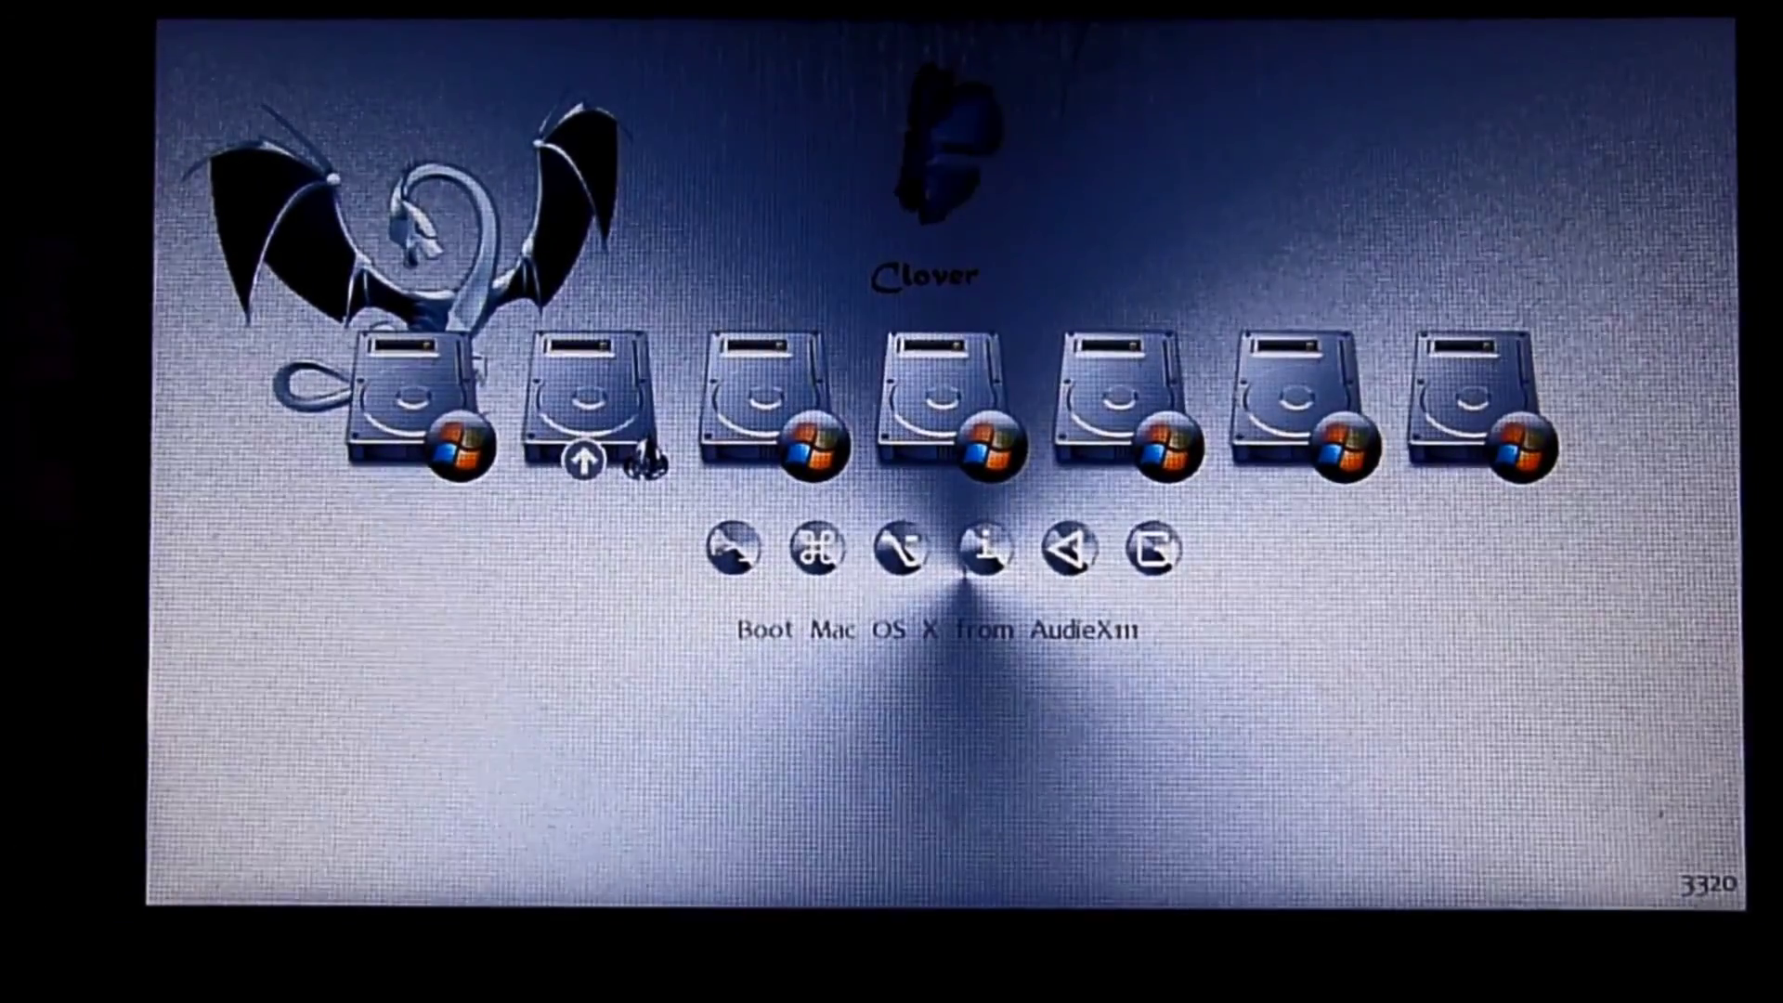
{"action": "key", "text": "Return"}
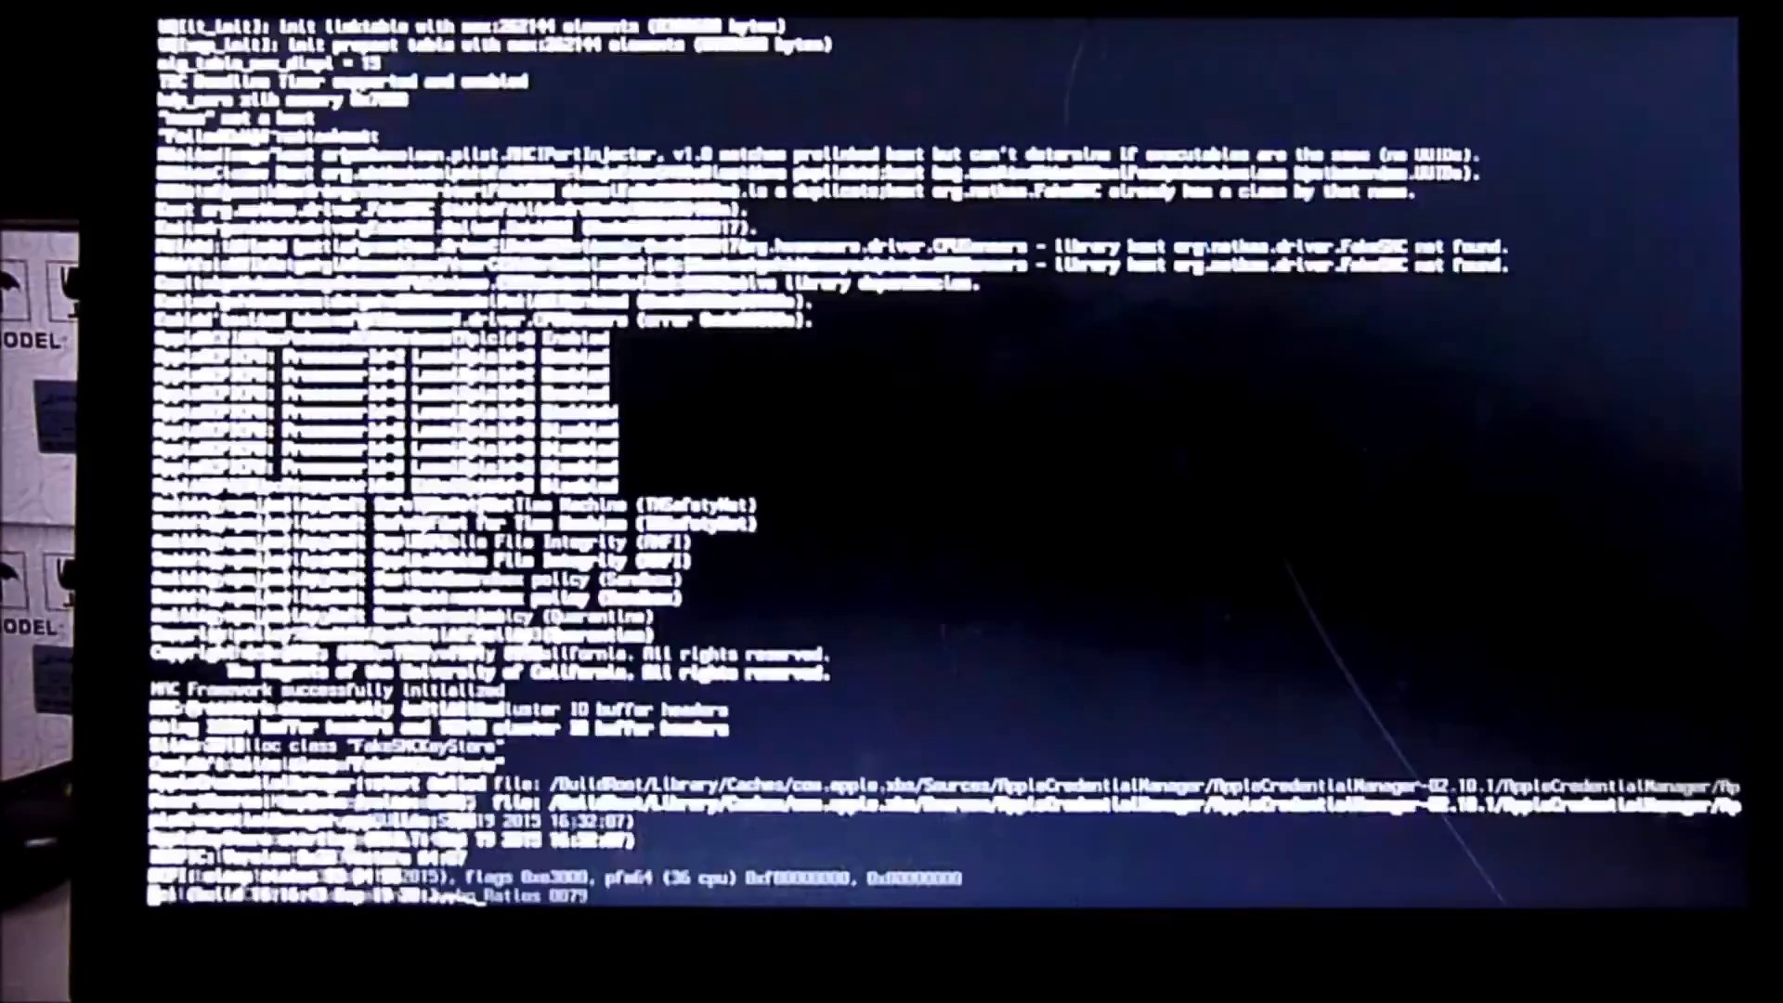